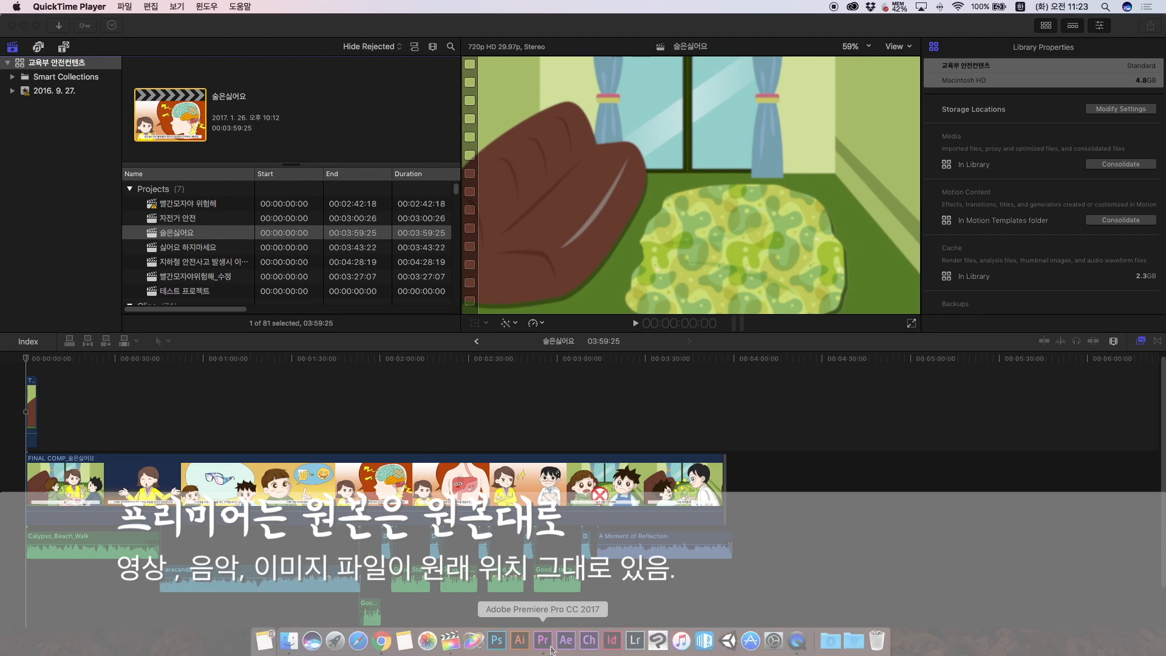
# Step: Switch to Adobe Premiere Pro and look up the import command for the project's media
pyautogui.click(535, 635)
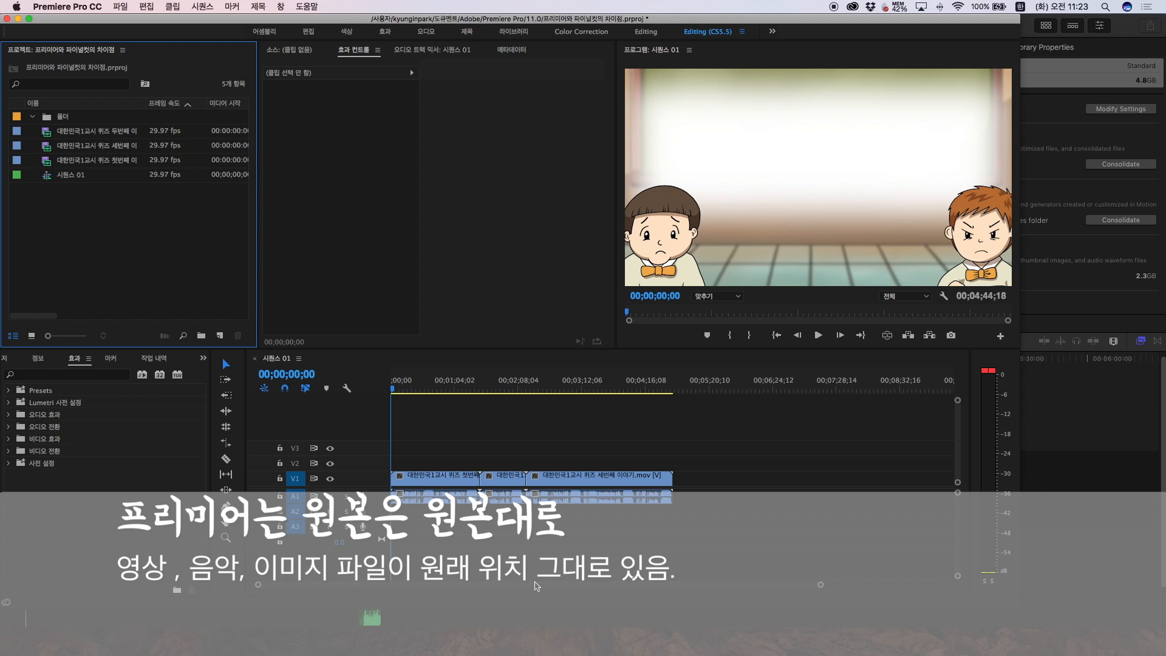
pyautogui.rightClick(196, 254)
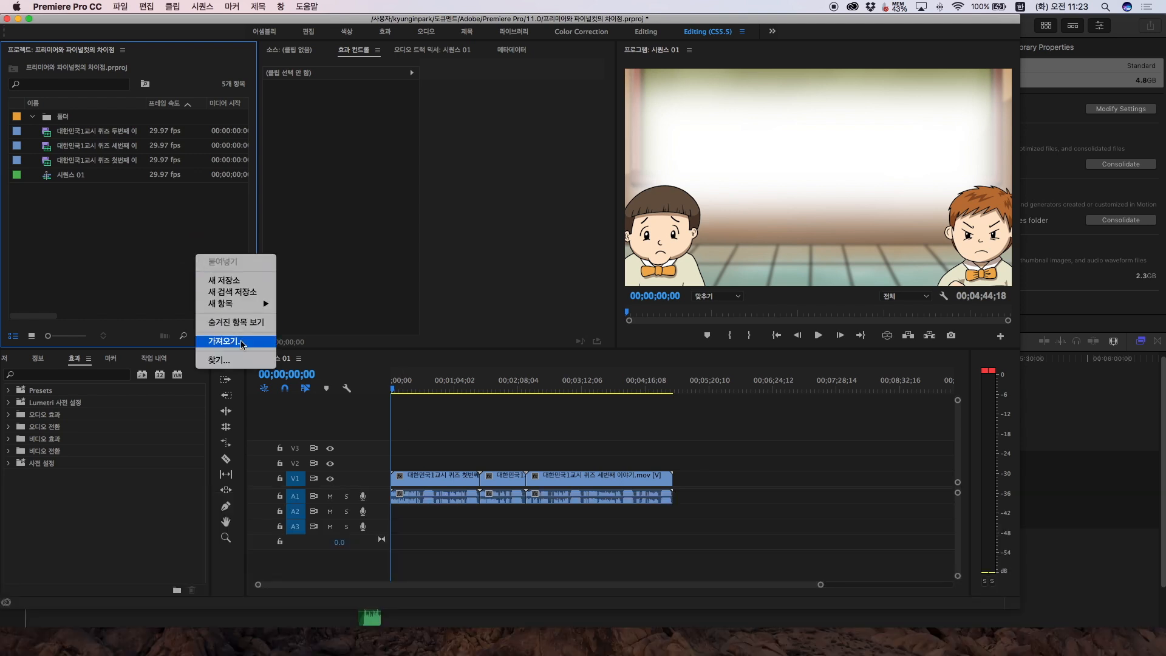
pyautogui.click(152, 250)
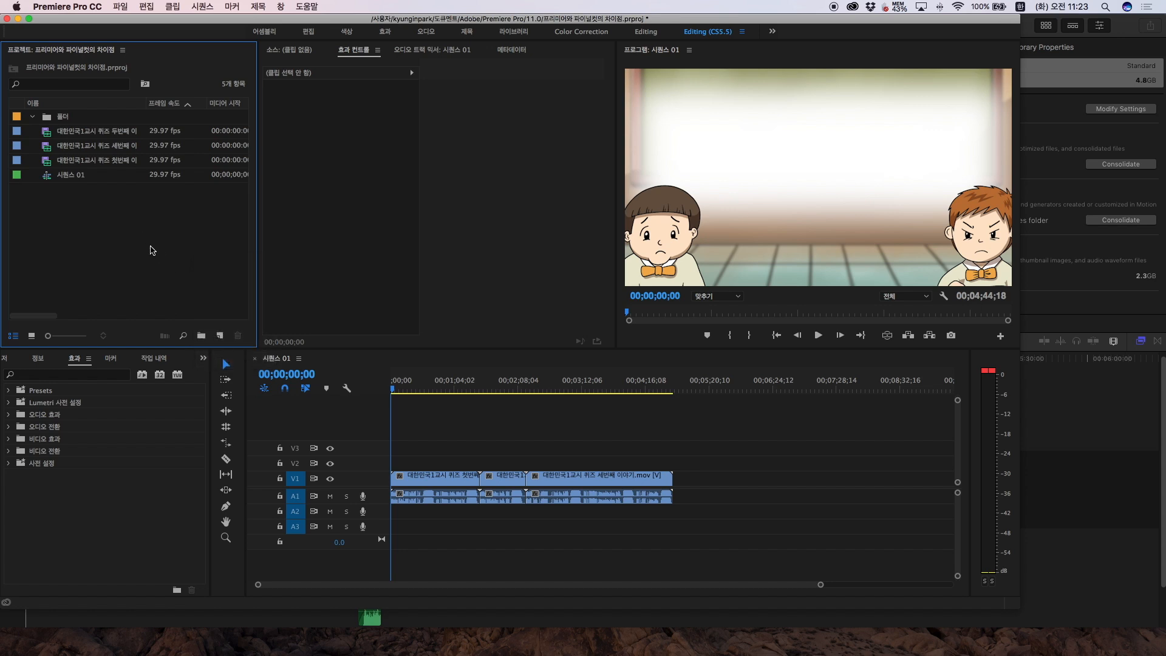
# Step: Switch to Final Cut Pro and look over the file and library management commands
pyautogui.moveTo(383, 653)
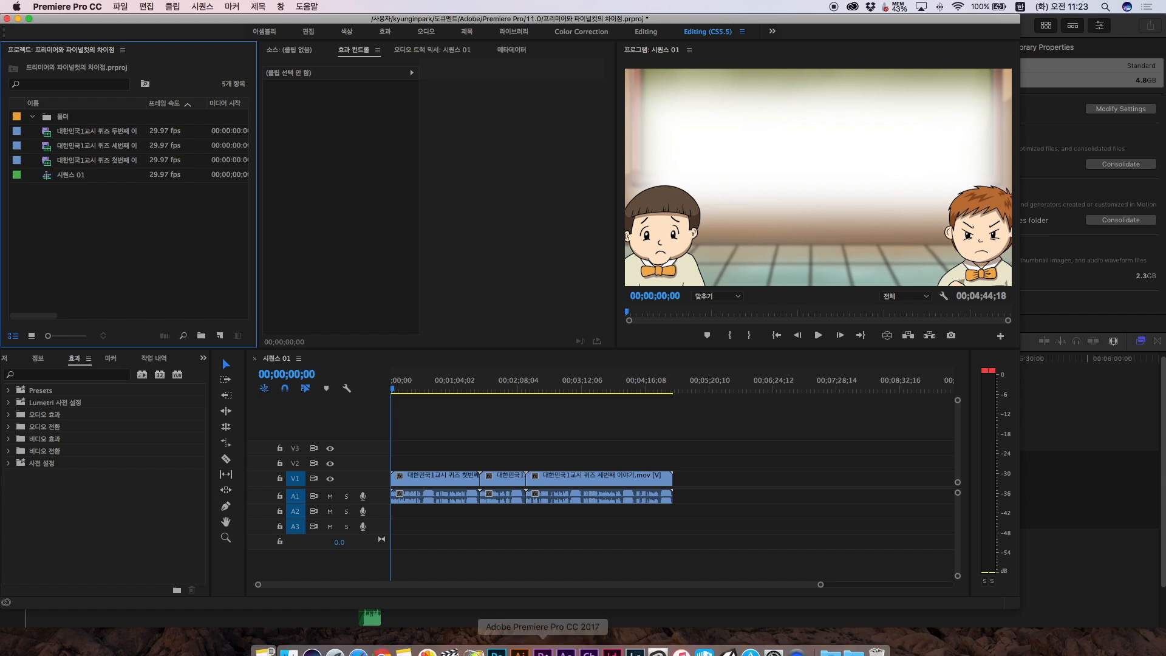
pyautogui.click(444, 642)
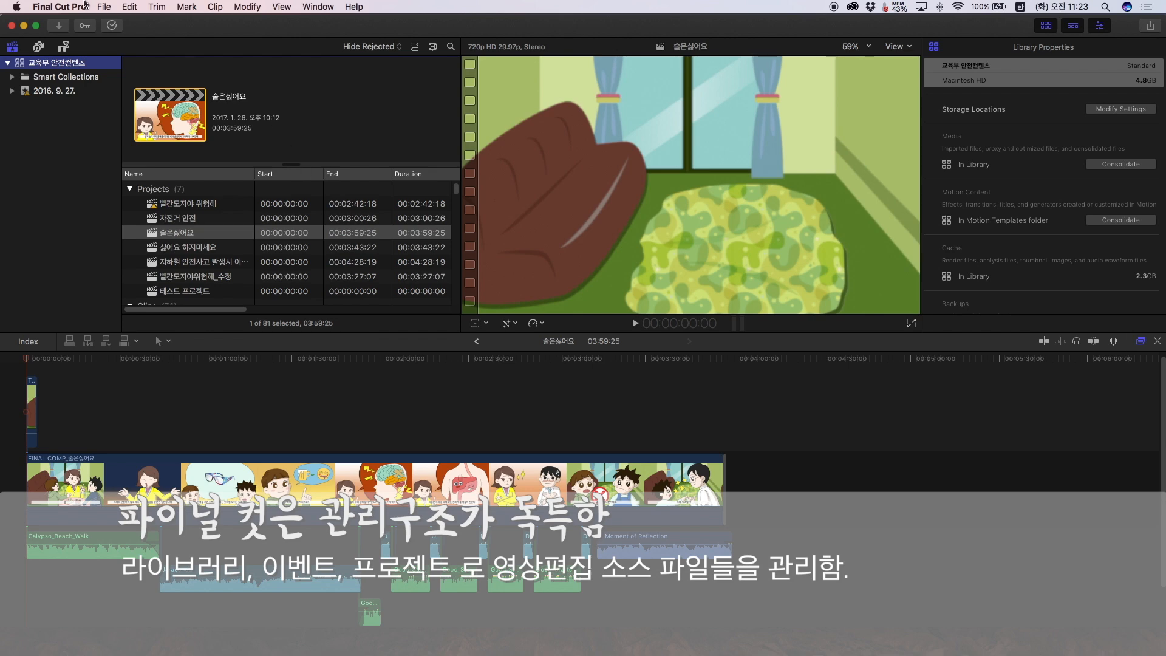
pyautogui.click(102, 7)
pyautogui.moveTo(163, 21)
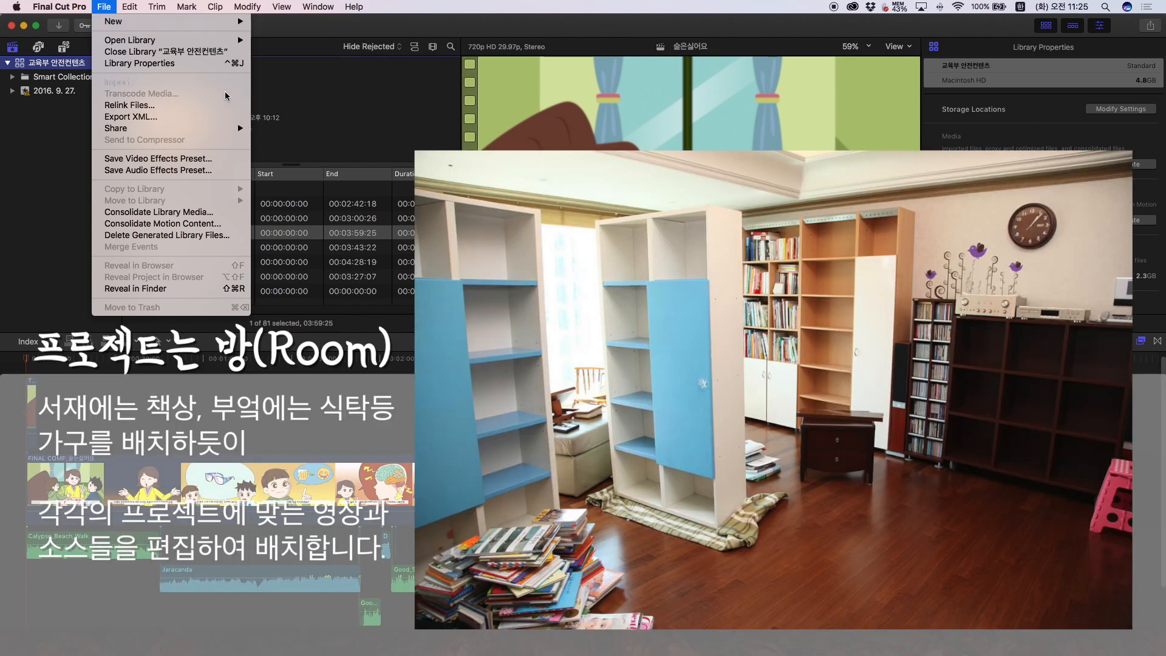
pyautogui.click(29, 315)
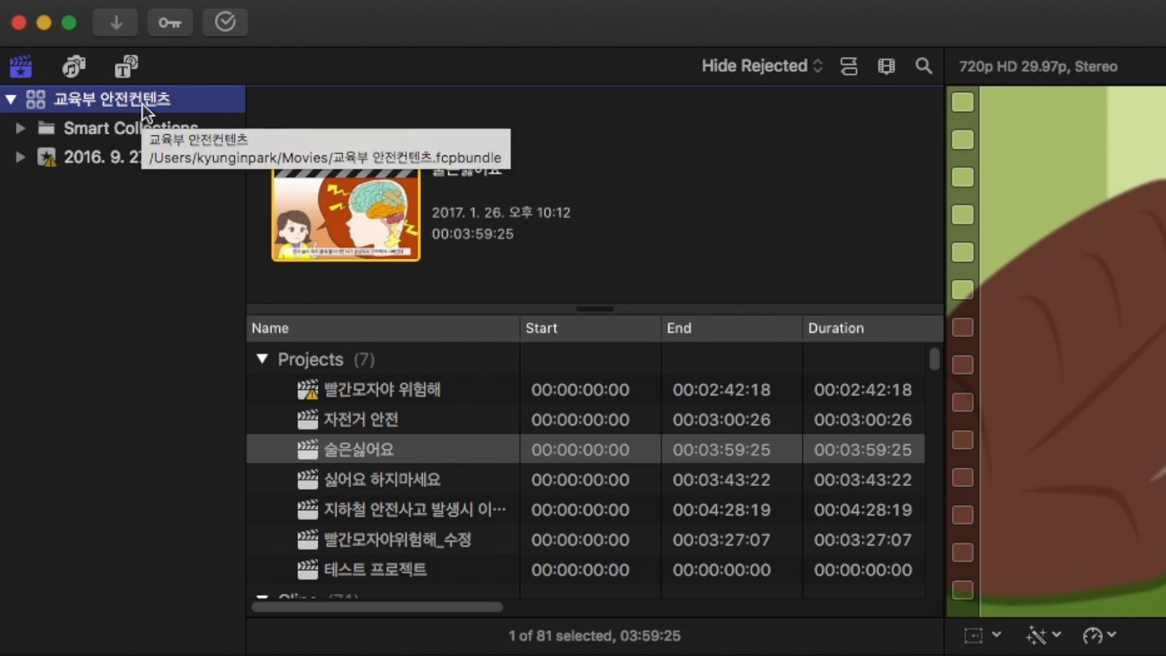
# Step: Examine the 교육부 안전컨텐츠 library and its 2016. 9. 27. event in the browser
pyautogui.click(117, 162)
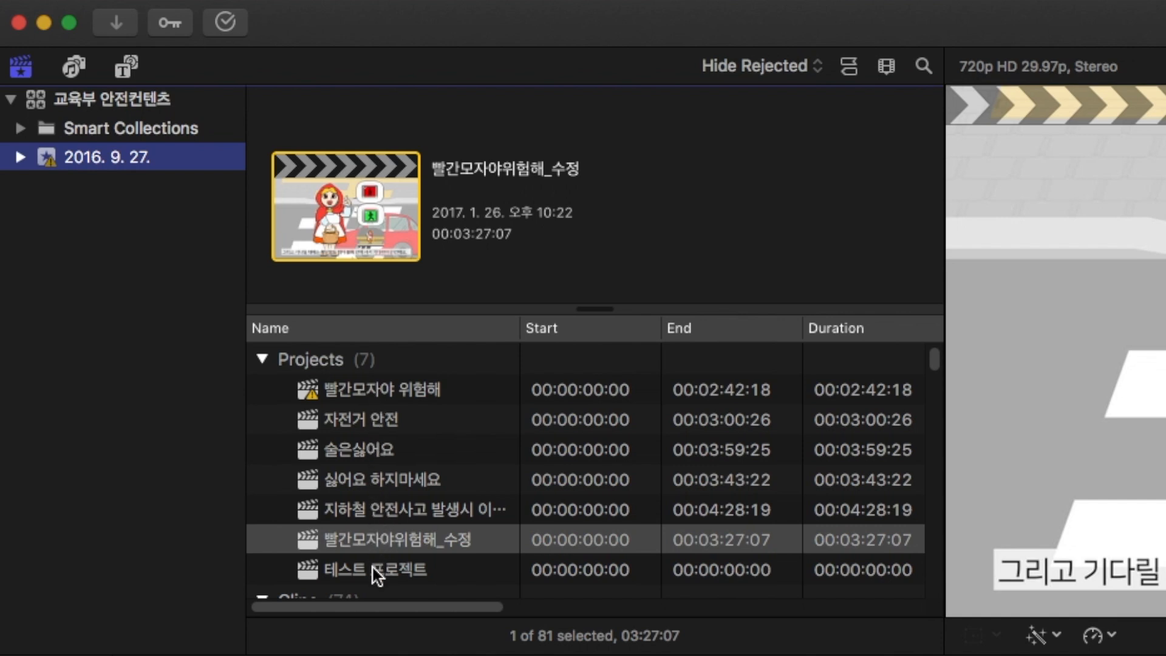
pyautogui.click(165, 105)
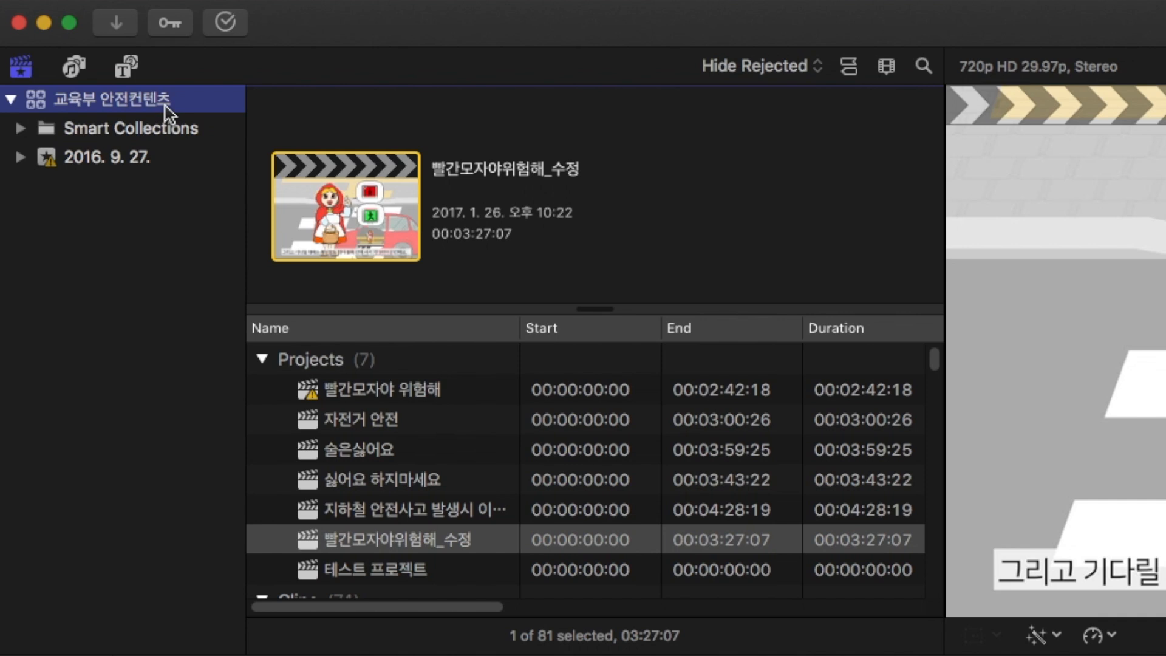
pyautogui.click(149, 160)
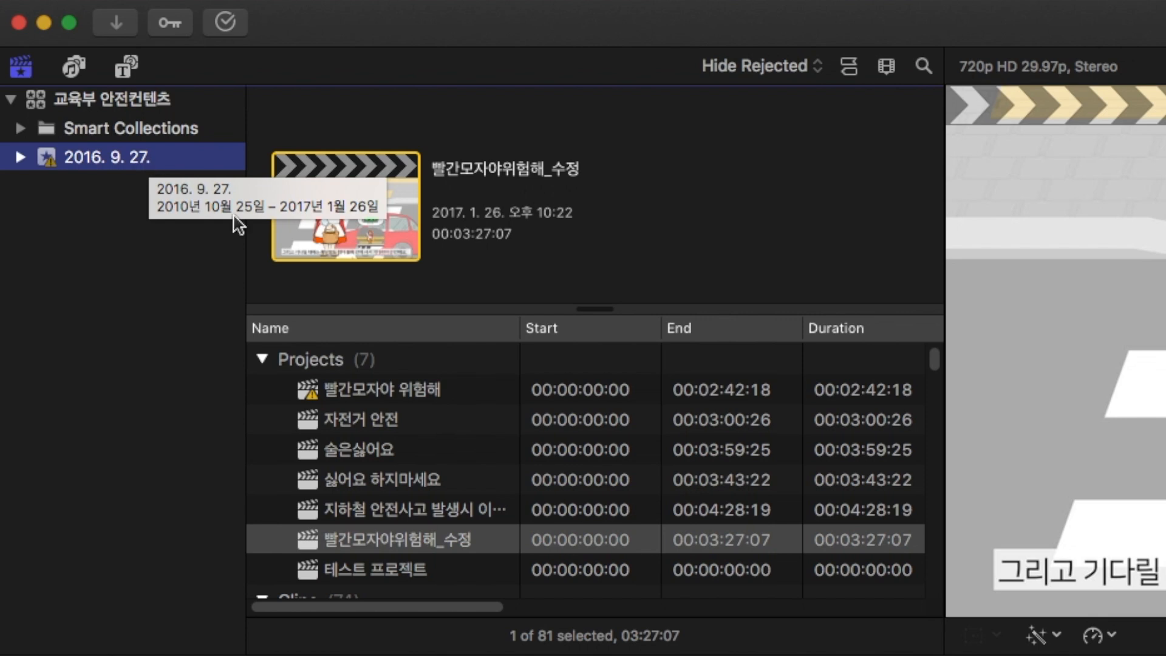
# Step: View the 빨간모자야위험해_수정 project from the 2016. 9. 27. event in the timeline
pyautogui.click(422, 396)
pyautogui.click(418, 533)
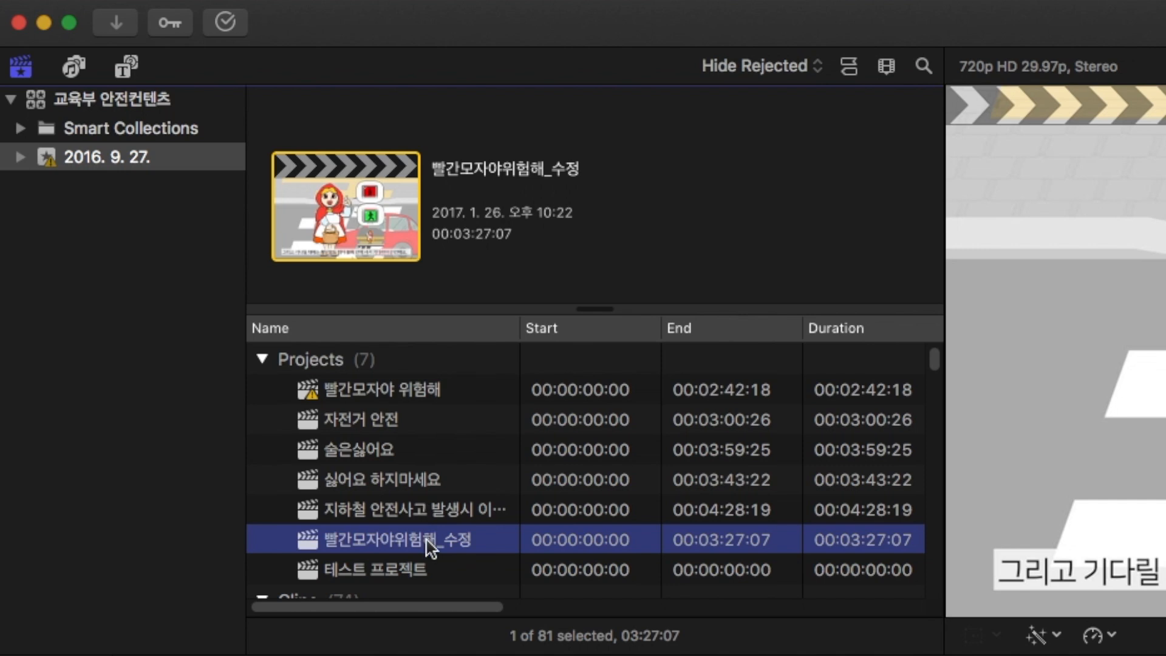
pyautogui.press('super+2')
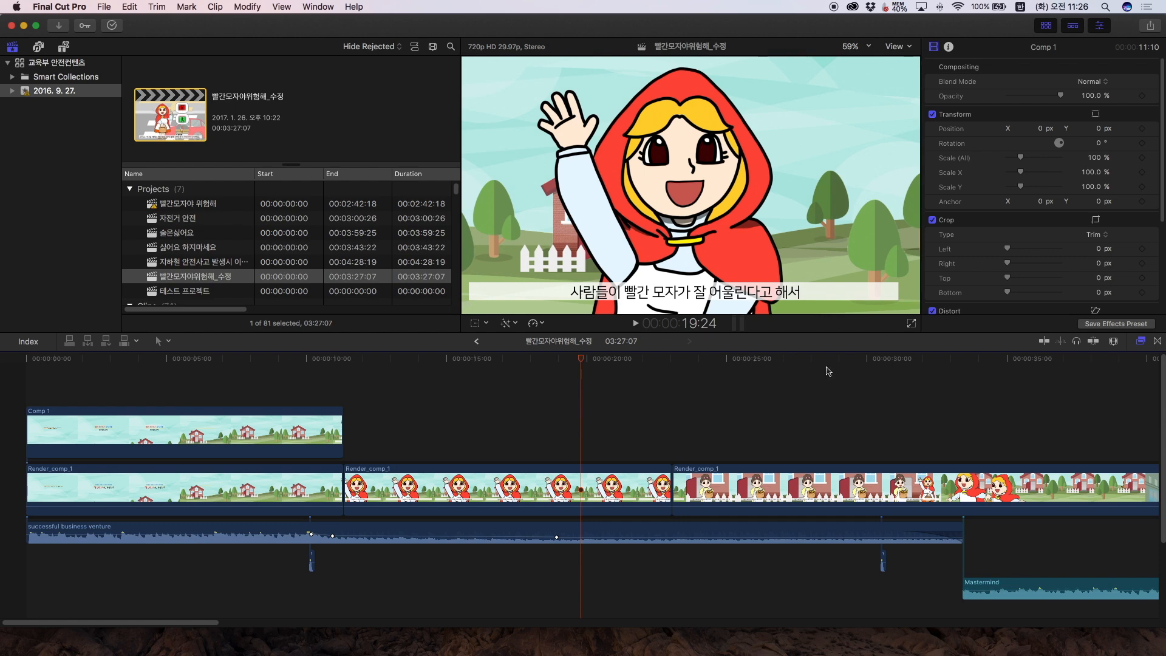
pyautogui.press('ctrl+super+8')
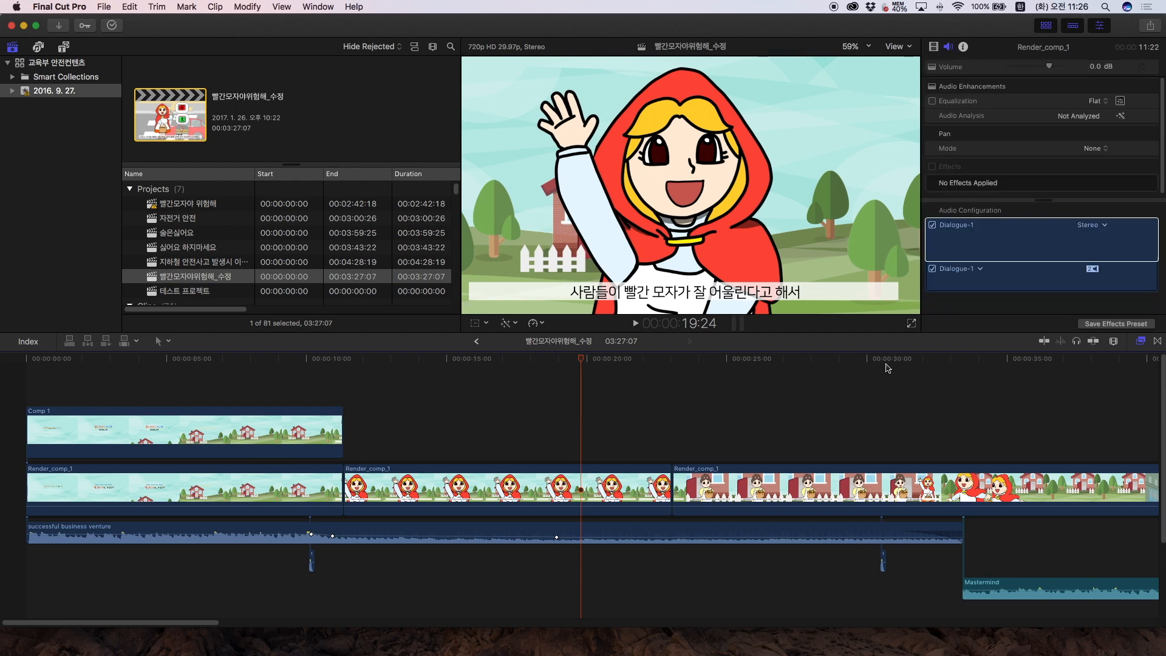
pyautogui.click(886, 364)
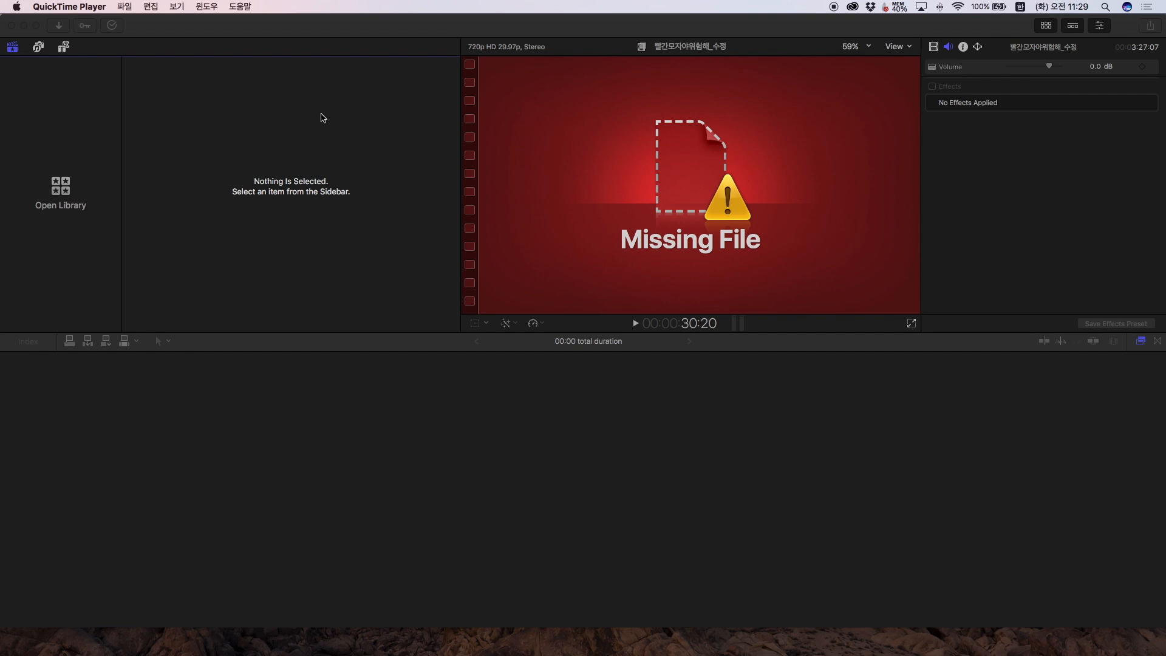
# Step: Create a new library named 테스트 라이브러리 in the Movies folder
pyautogui.click(58, 116)
pyautogui.click(104, 7)
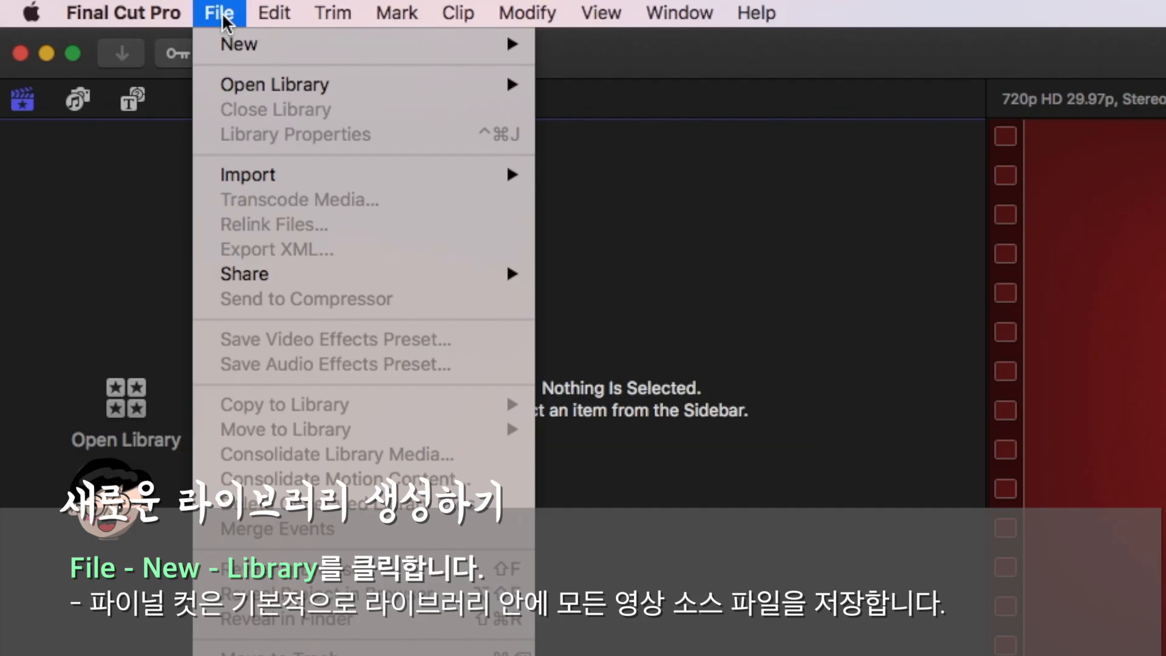
pyautogui.moveTo(205, 21)
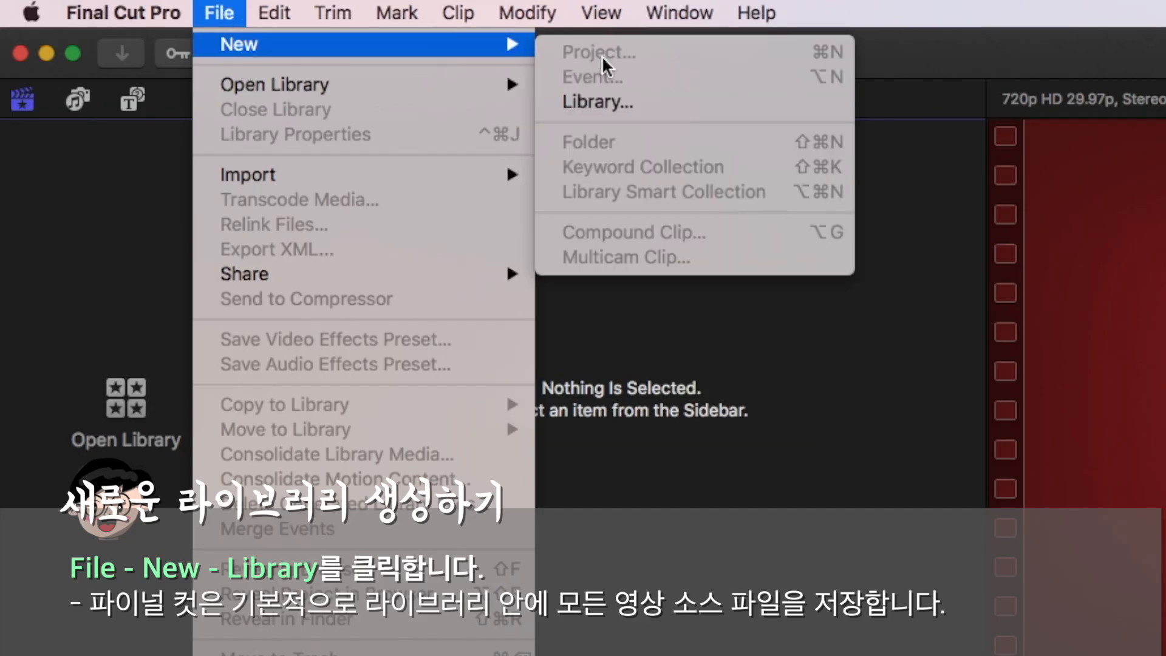
pyautogui.click(630, 105)
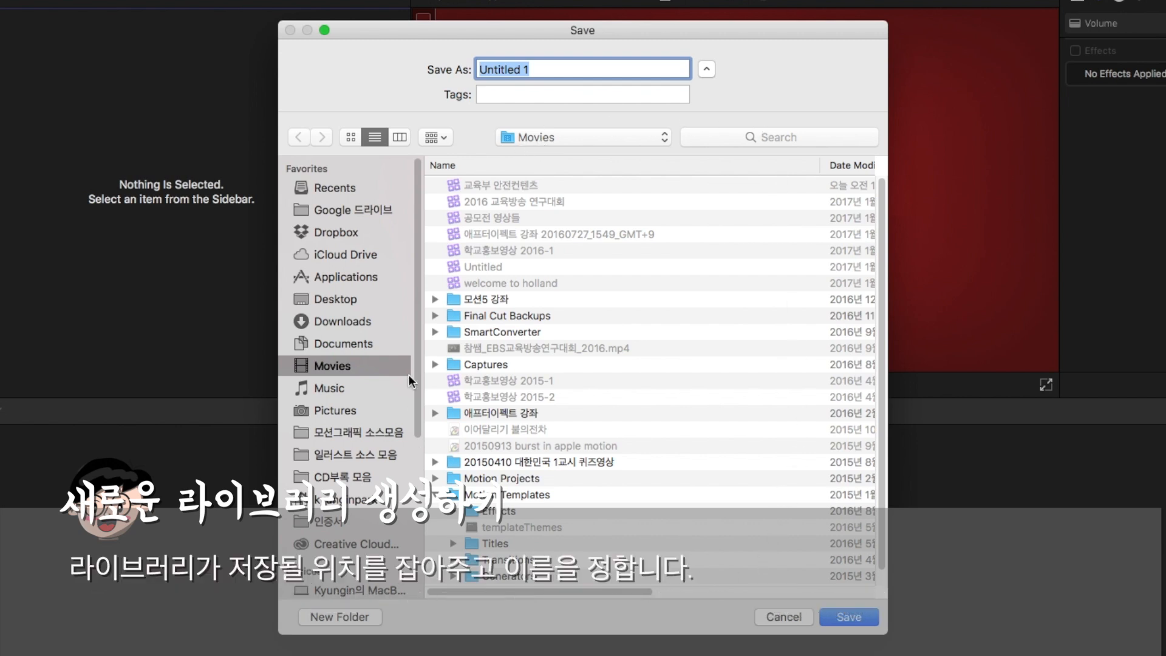
pyautogui.click(549, 69)
pyautogui.click(421, 69)
pyautogui.write('a')
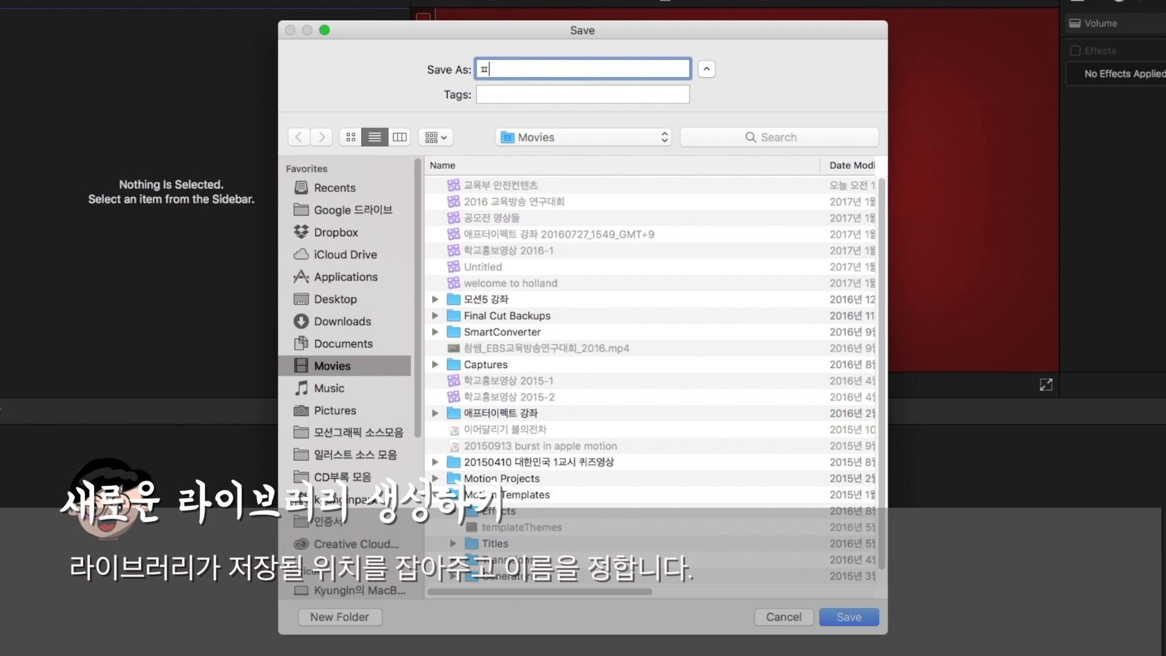
pyautogui.press('BackSpace')
pyautogui.write('테스트 라이브러리')
pyautogui.click(849, 617)
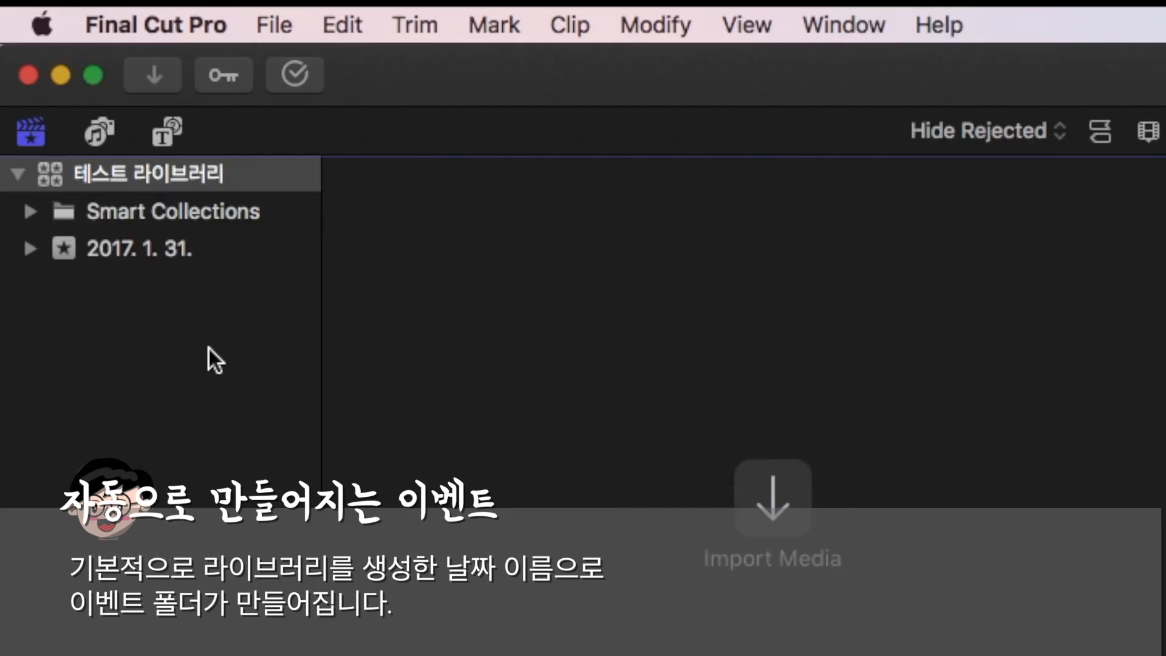
# Step: Open media import for the 2017. 1. 31. event and browse Macintosh HD for source files
pyautogui.click(166, 260)
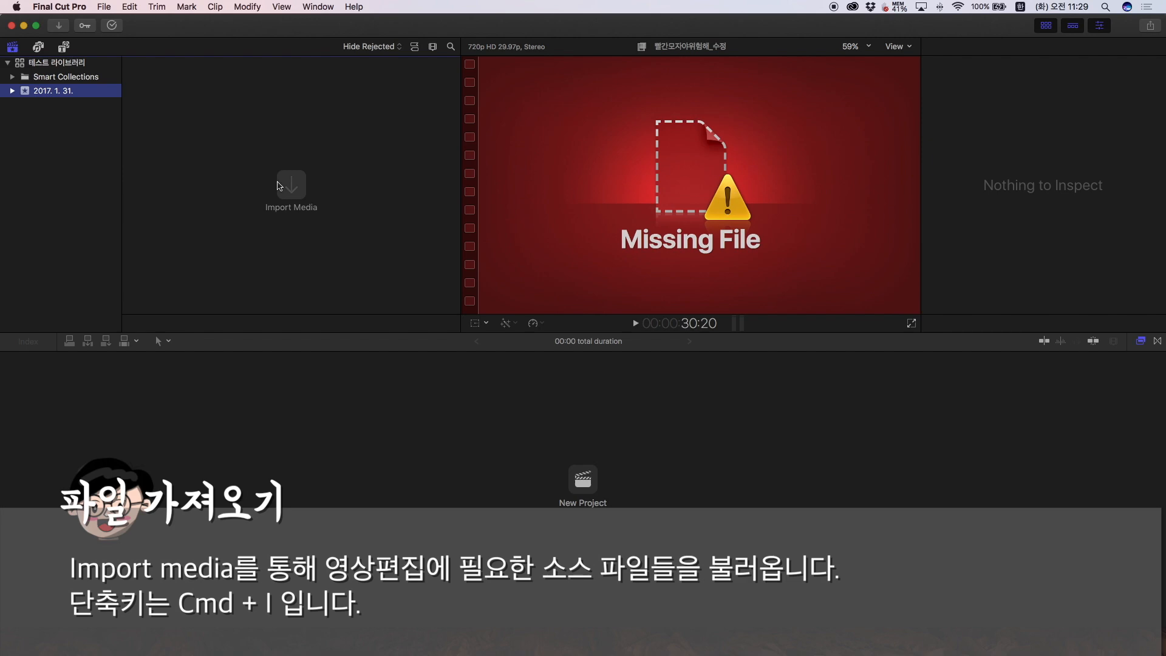
pyautogui.click(279, 186)
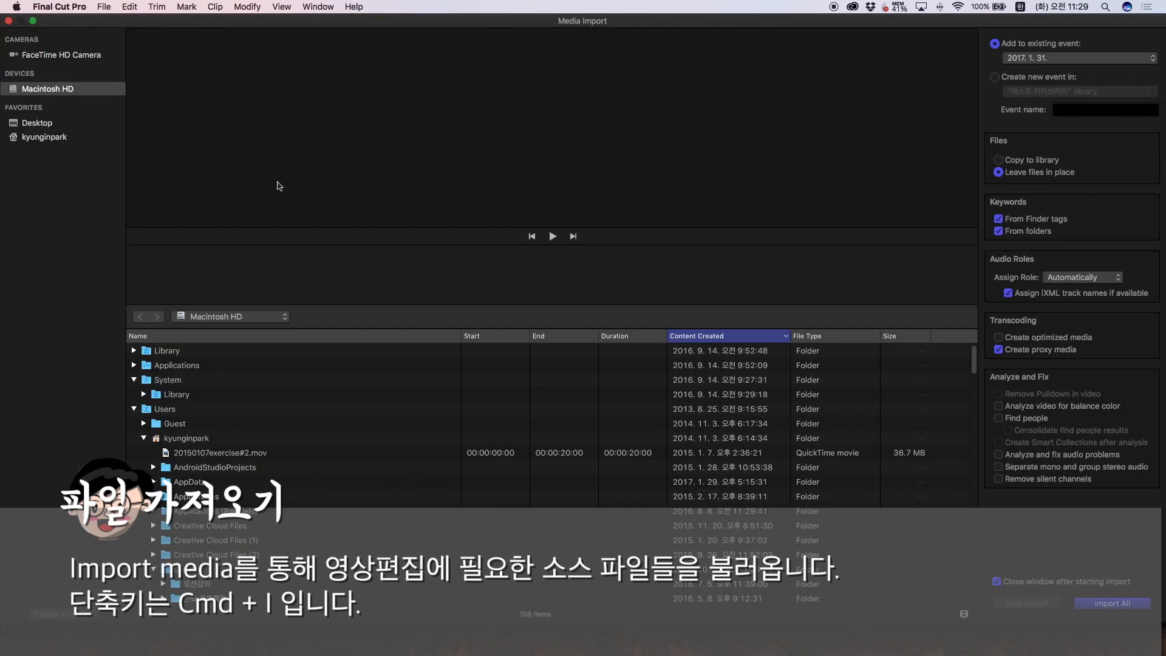
pyautogui.scroll(-15, 324, 463)
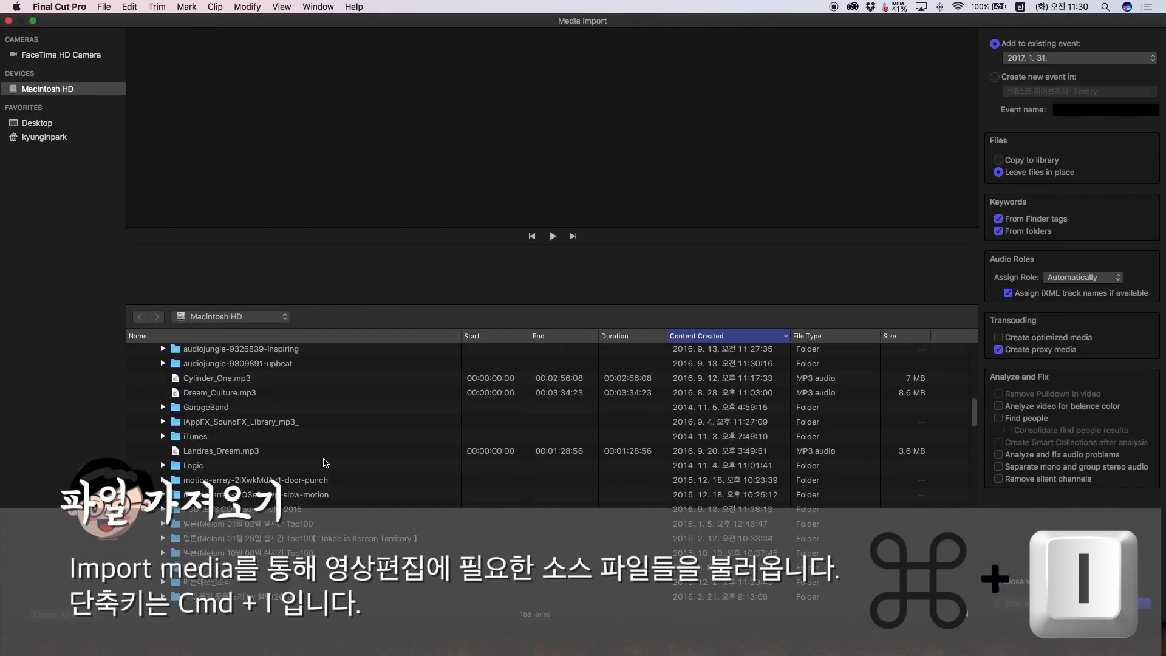
pyautogui.scroll(-10, 324, 460)
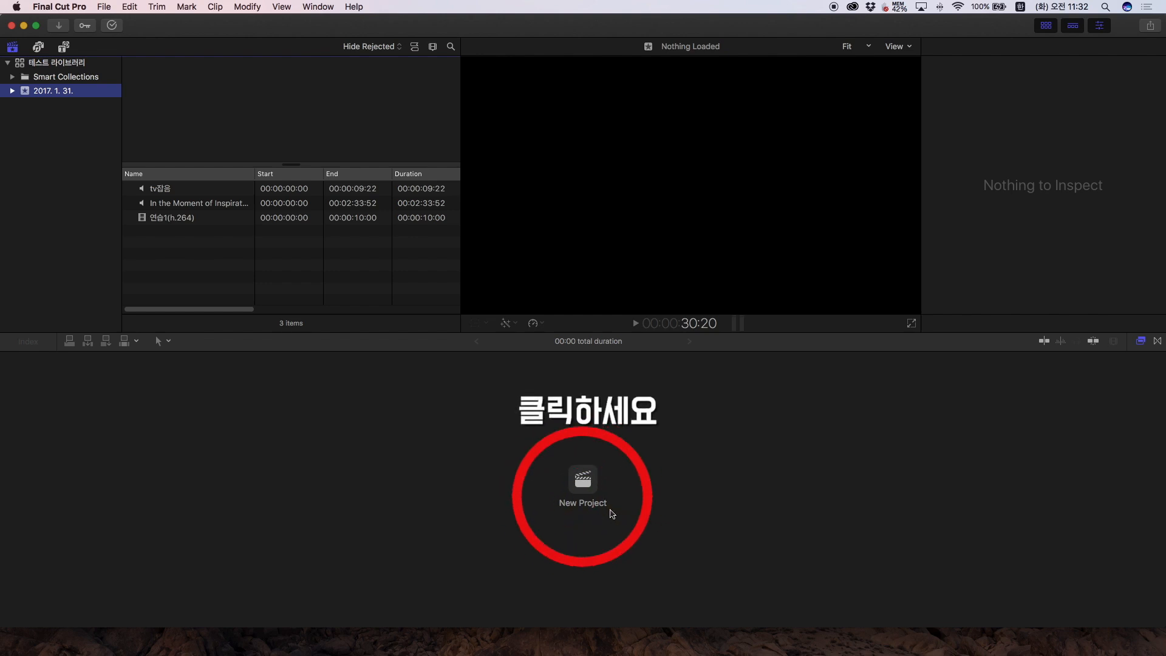
# Step: Start a new project named 테스트 프로젝트 in the 2017. 1. 31. event
pyautogui.click(582, 481)
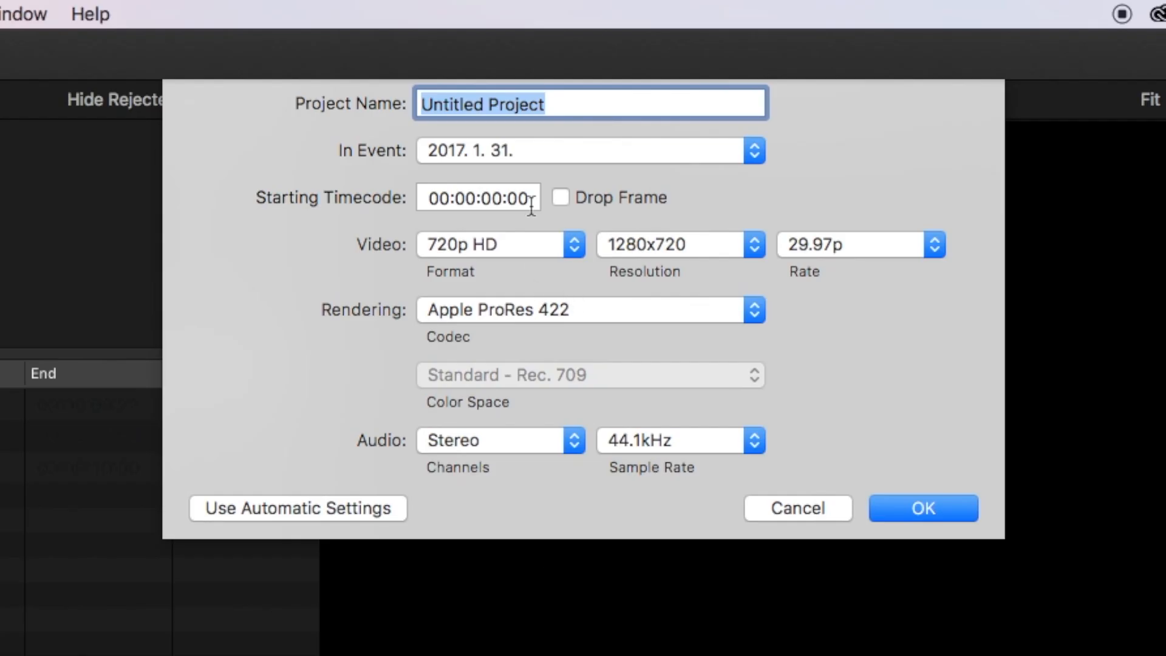
pyautogui.moveTo(549, 104); pyautogui.dragTo(323, 108)
pyautogui.write('테스트')
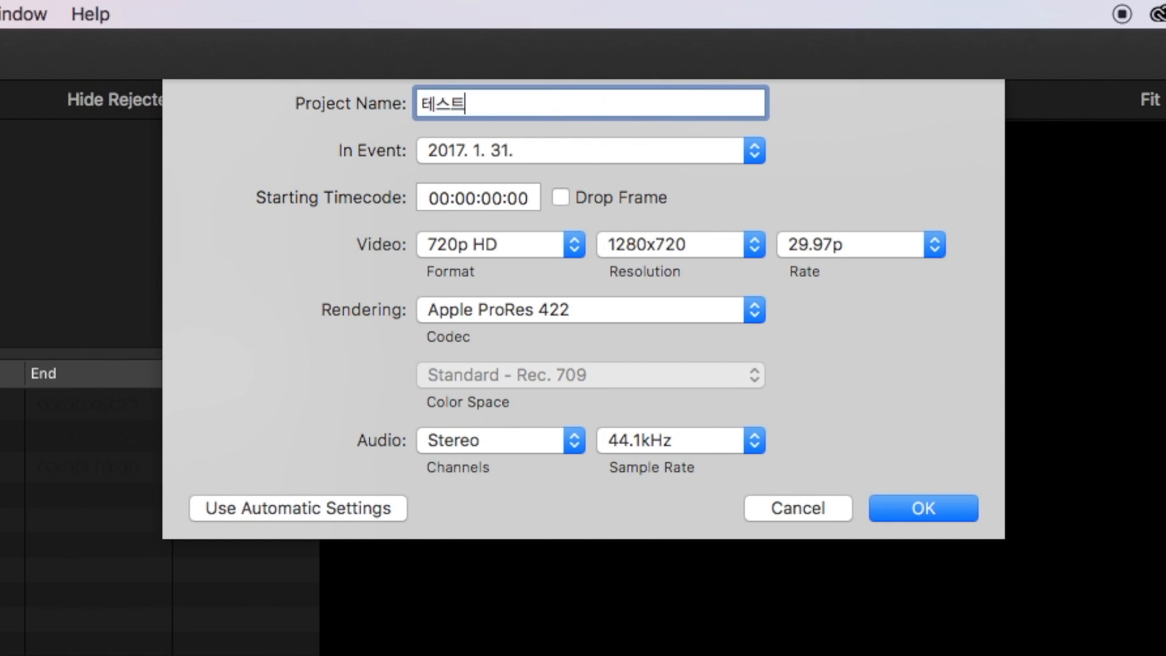
pyautogui.write(' 프로젝트')
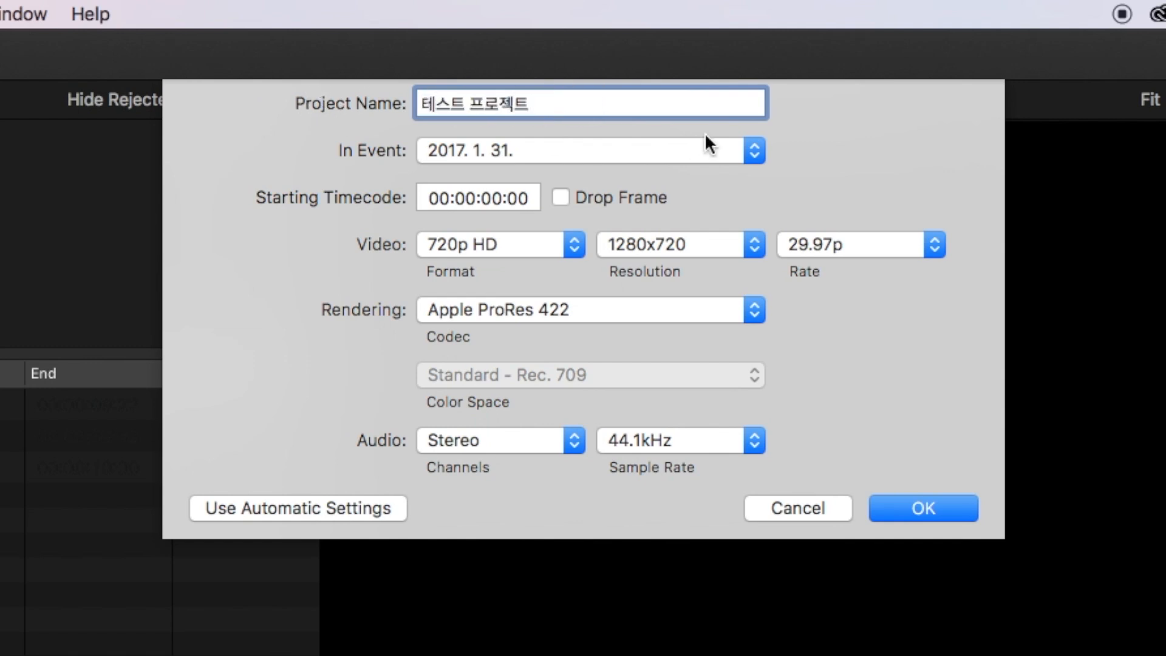
pyautogui.click(520, 146)
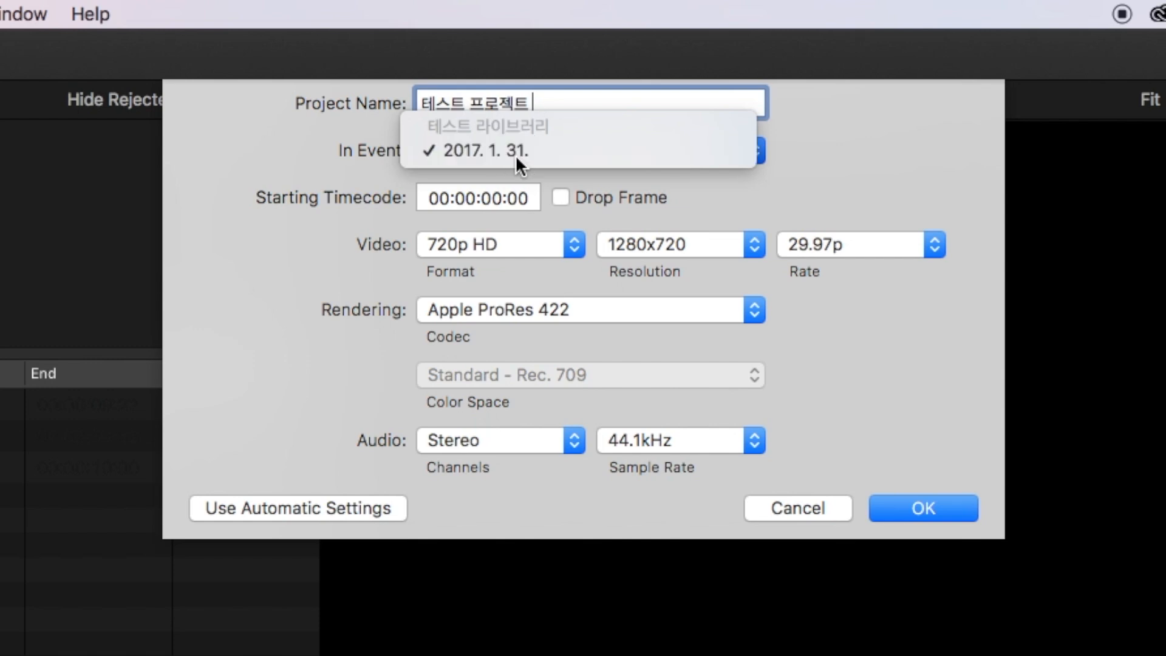
pyautogui.click(515, 154)
# Step: Choose the 720p HD video format and the Apple ProRes 422 rendering codec, and create the project
pyautogui.click(455, 254)
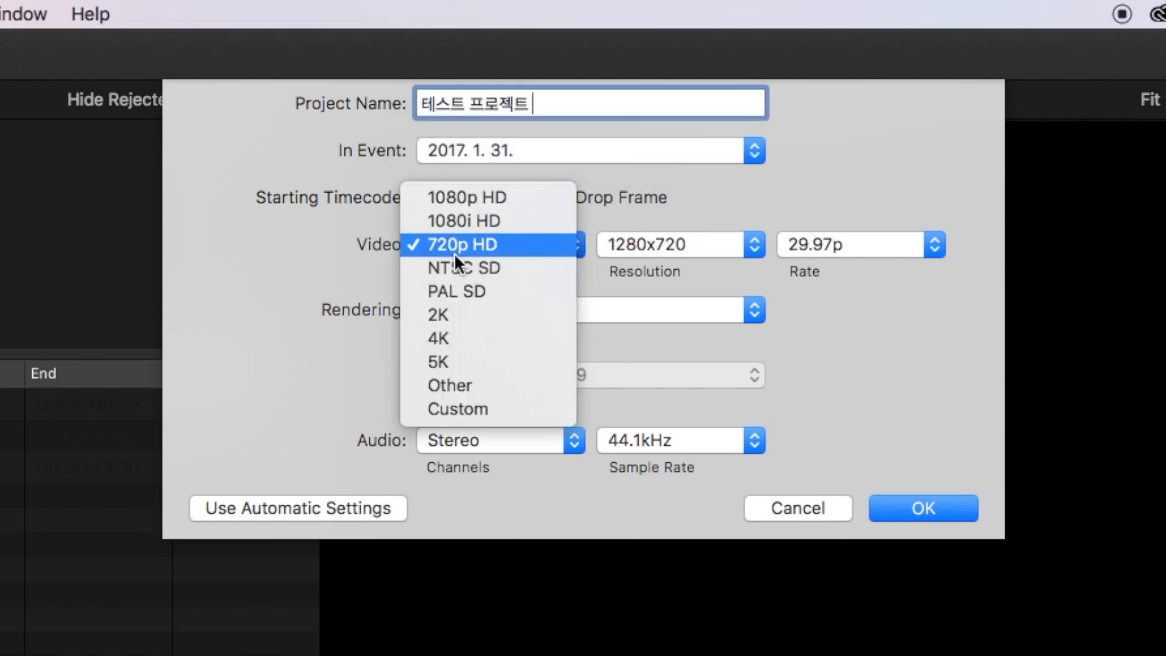
pyautogui.click(496, 247)
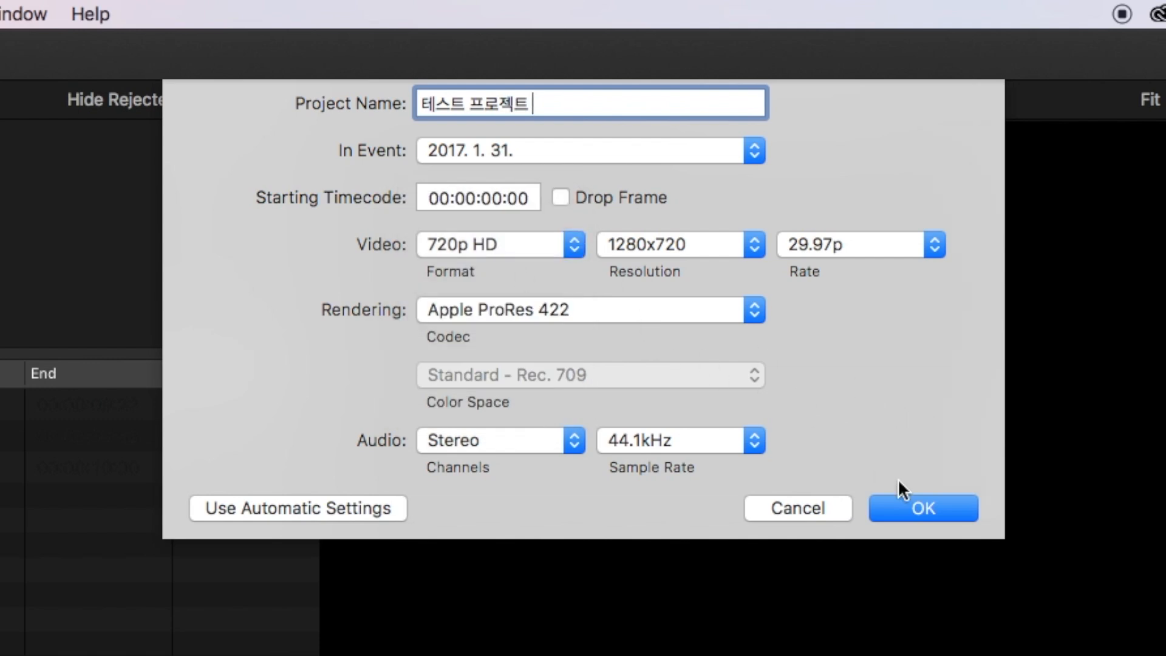
pyautogui.click(688, 303)
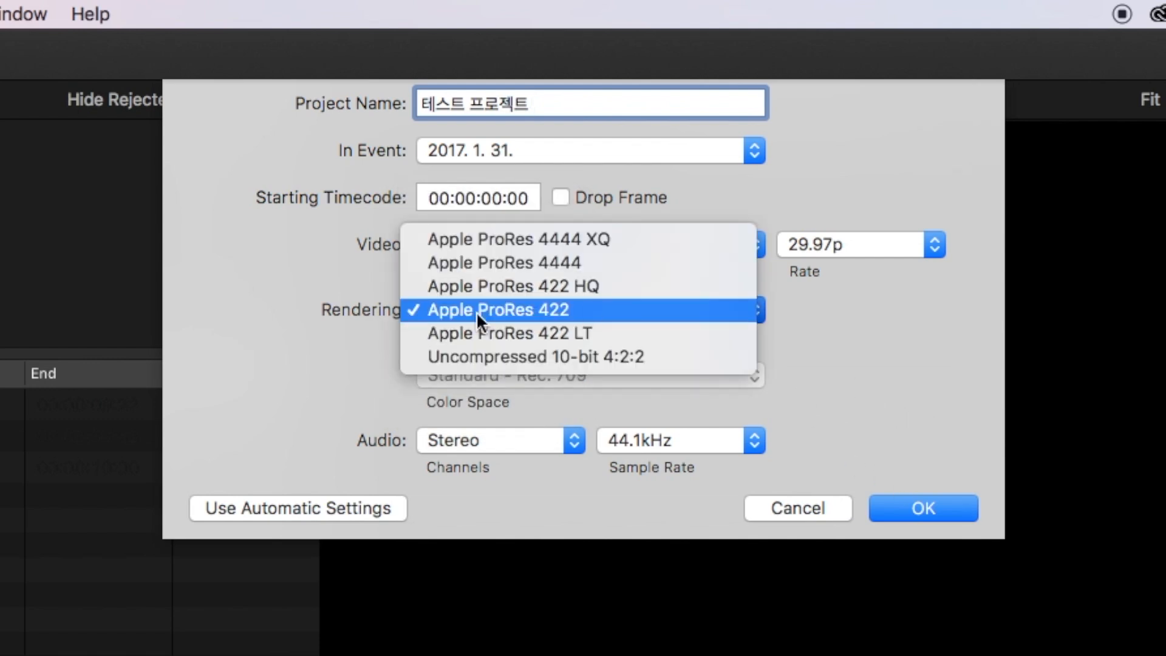
pyautogui.click(527, 308)
pyautogui.click(907, 514)
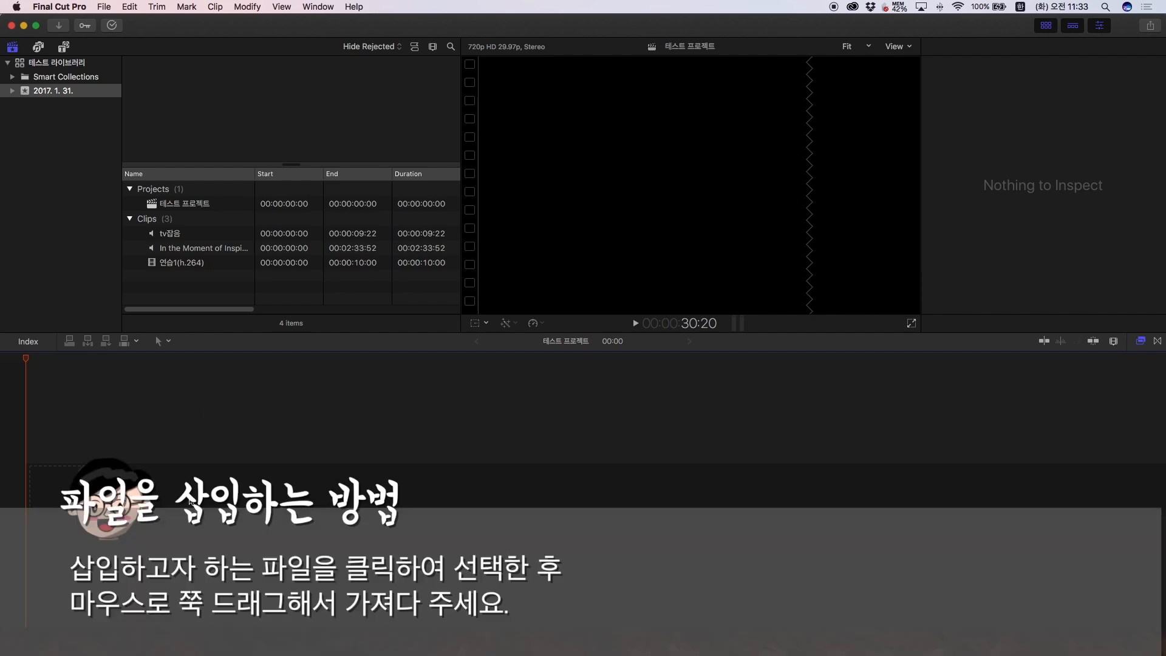
# Step: Place the 연습1(h.264) clip at the timeline's start with the In the Moment of Inspiration audio beneath it, and play the result
pyautogui.click(184, 204)
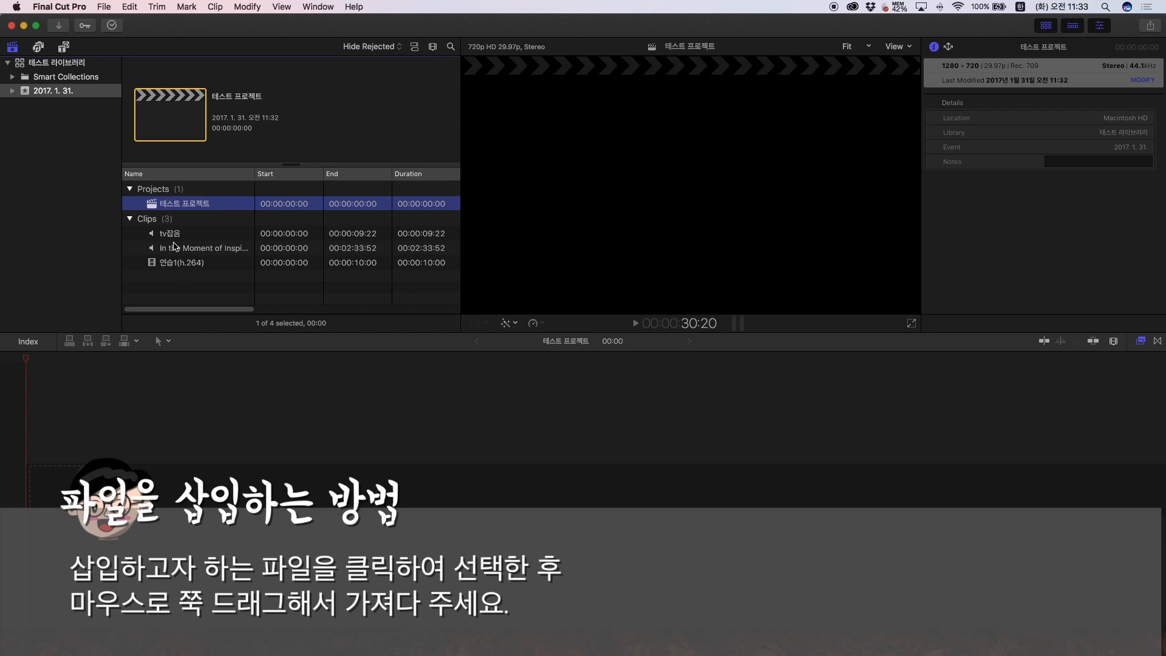
pyautogui.click(182, 264)
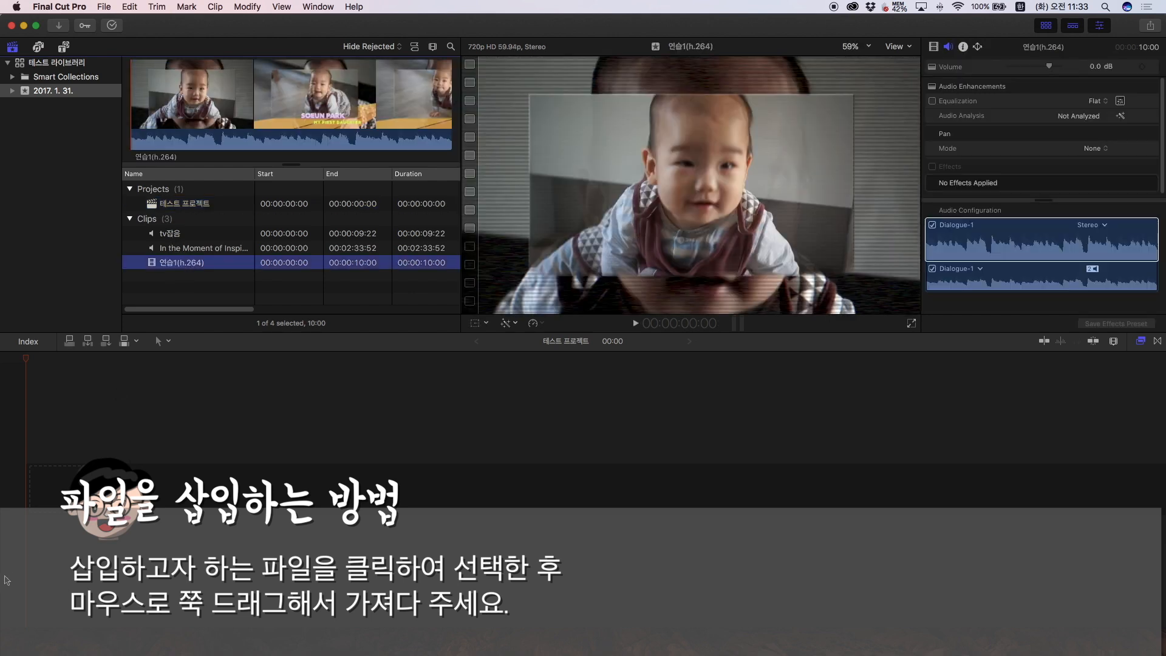
pyautogui.moveTo(170, 266); pyautogui.dragTo(51, 485)
pyautogui.moveTo(262, 245); pyautogui.dragTo(35, 534)
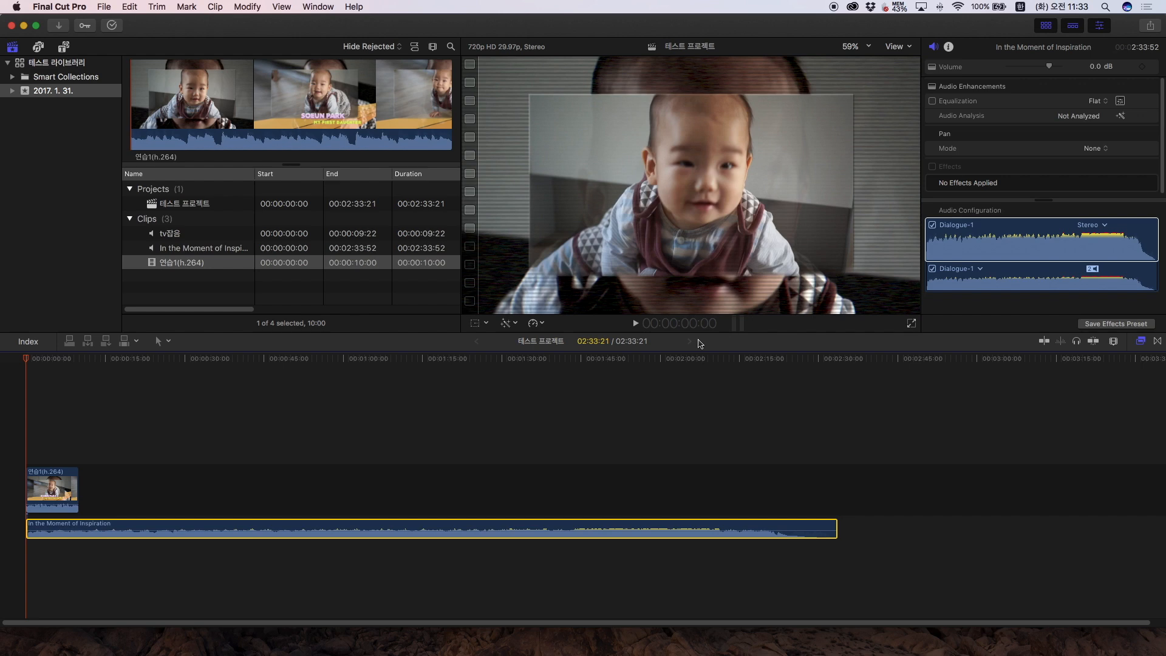
pyautogui.click(635, 324)
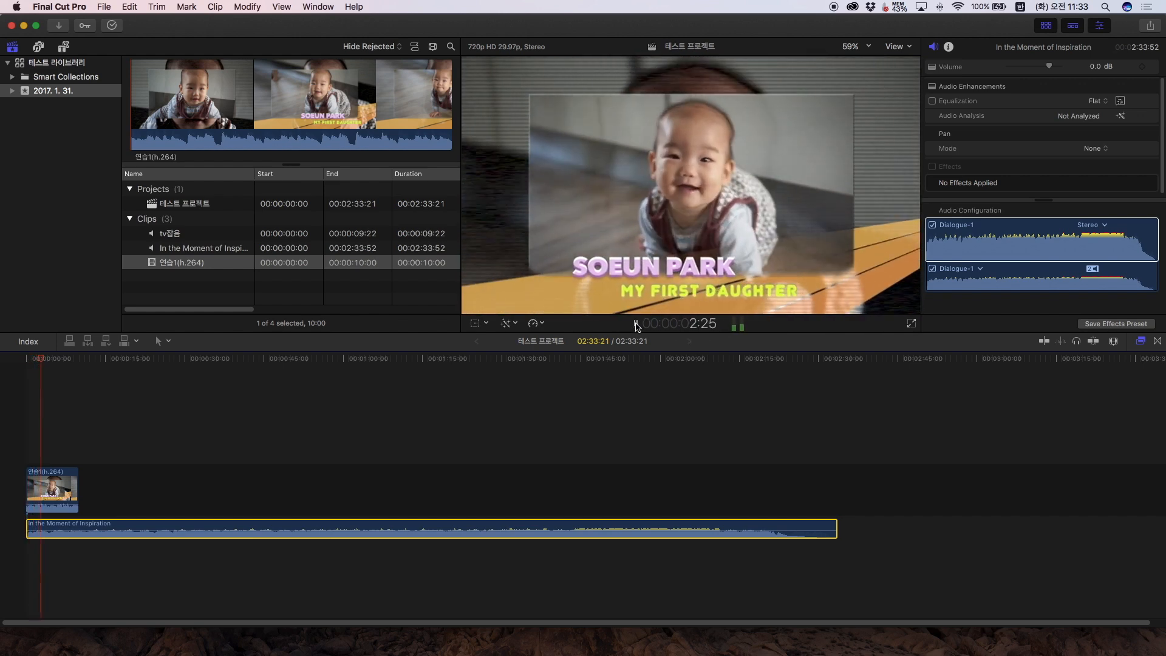
# Step: Stop the playback of the 테스트 프로젝트 timeline
pyautogui.click(636, 326)
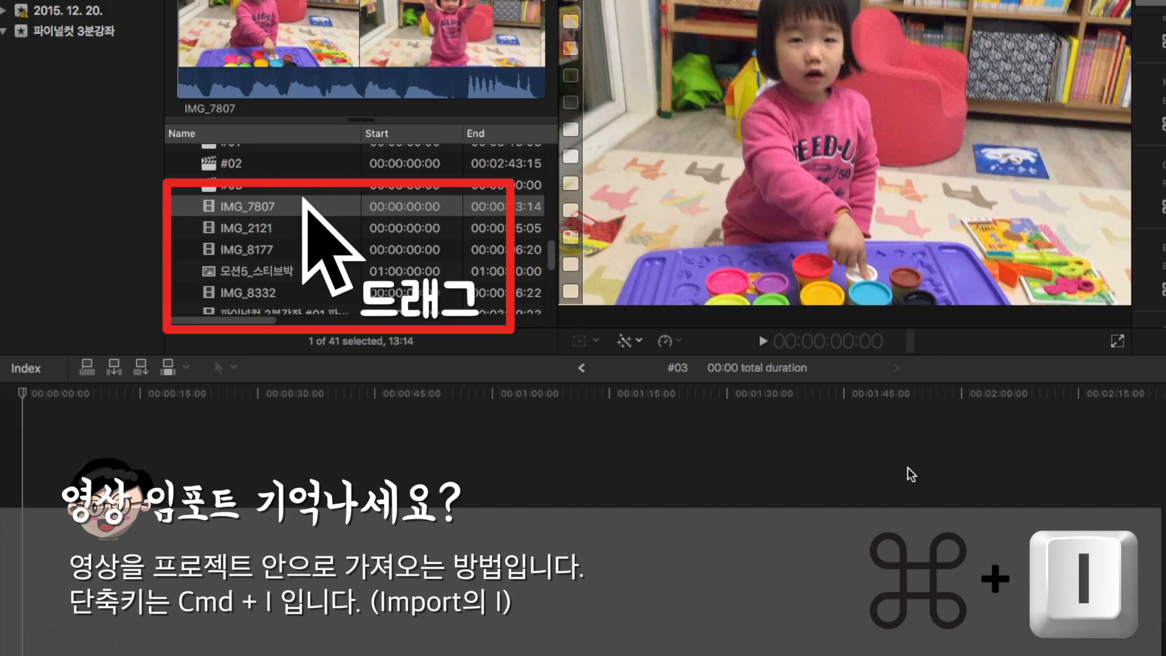
# Step: Place the IMG_2121, IMG_7807 and IMG_8177 clips one after another in the empty #03 project timeline
pyautogui.click(261, 214)
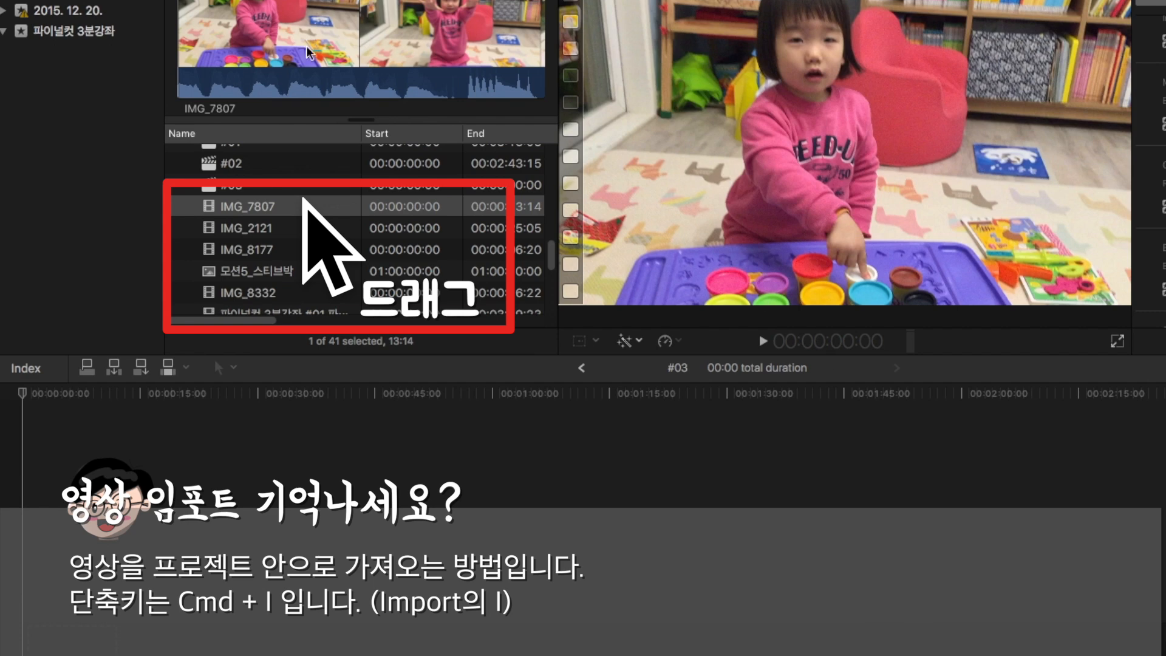
pyautogui.moveTo(262, 237); pyautogui.dragTo(134, 638)
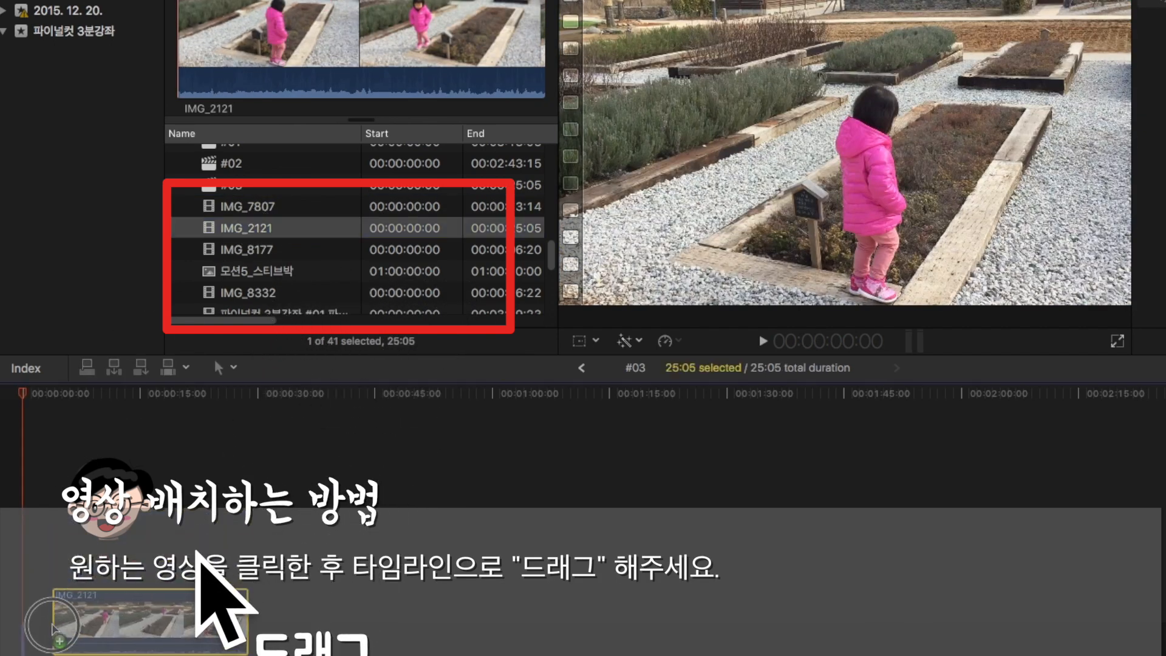
pyautogui.moveTo(262, 212); pyautogui.dragTo(261, 637)
pyautogui.moveTo(252, 250); pyautogui.dragTo(267, 635)
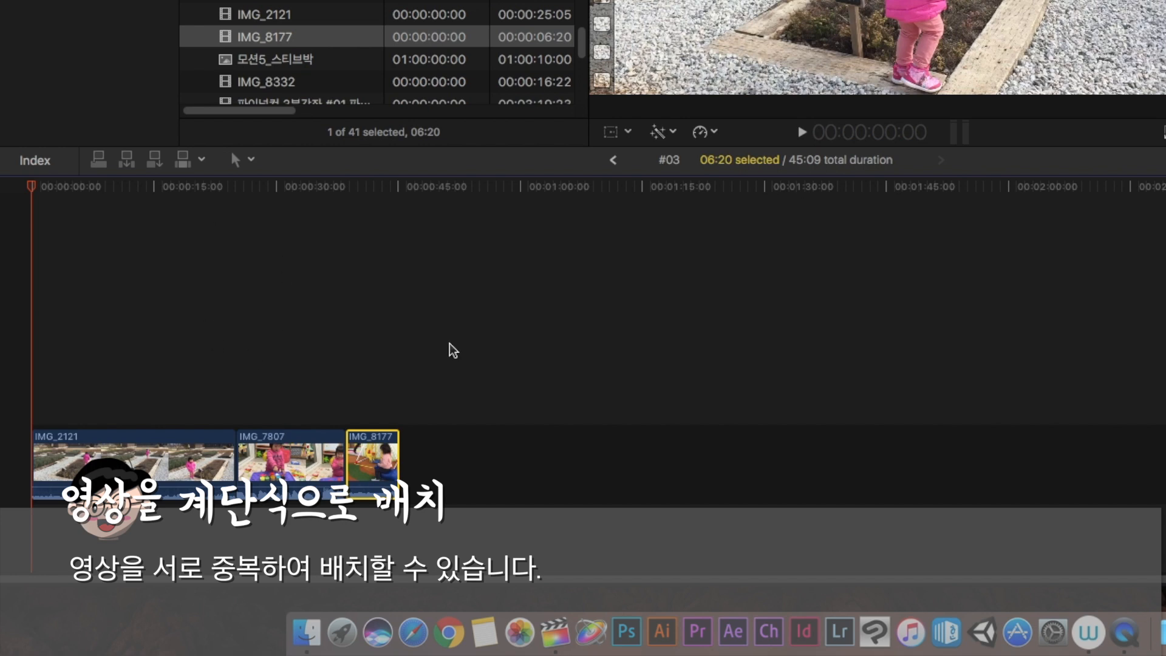
# Step: Stack IMG_7807 above the second half of IMG_2121, and IMG_8177 above IMG_7807, so the three clips overlap
pyautogui.moveTo(317, 434); pyautogui.dragTo(193, 364)
pyautogui.moveTo(281, 437); pyautogui.dragTo(158, 283)
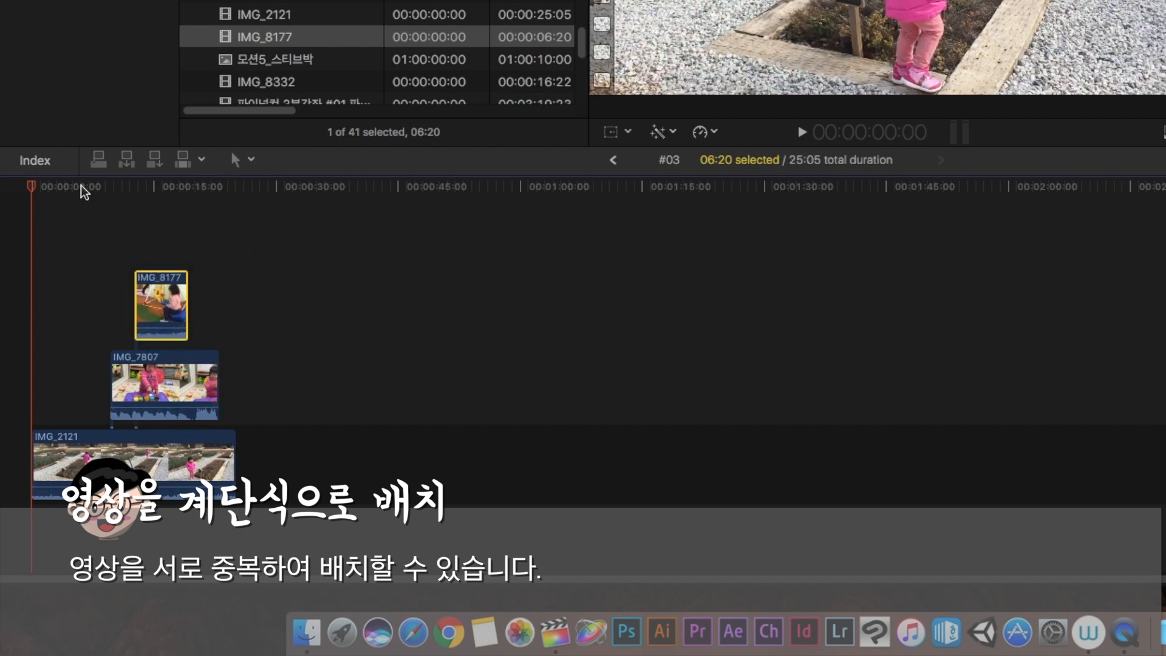
# Step: Scrub from the timeline's start into the overlap of IMG_2121 and IMG_7807, selecting each clip to compare it with the viewer image
pyautogui.click(41, 191)
pyautogui.moveTo(41, 191); pyautogui.dragTo(104, 196)
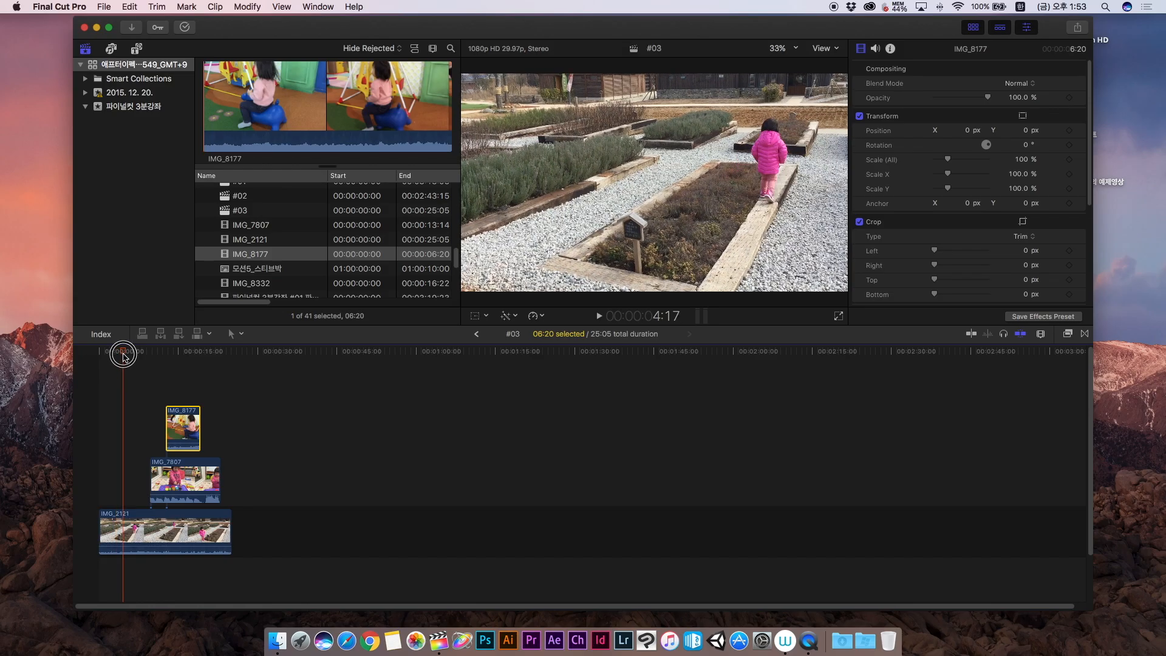
pyautogui.moveTo(147, 358); pyautogui.dragTo(158, 358)
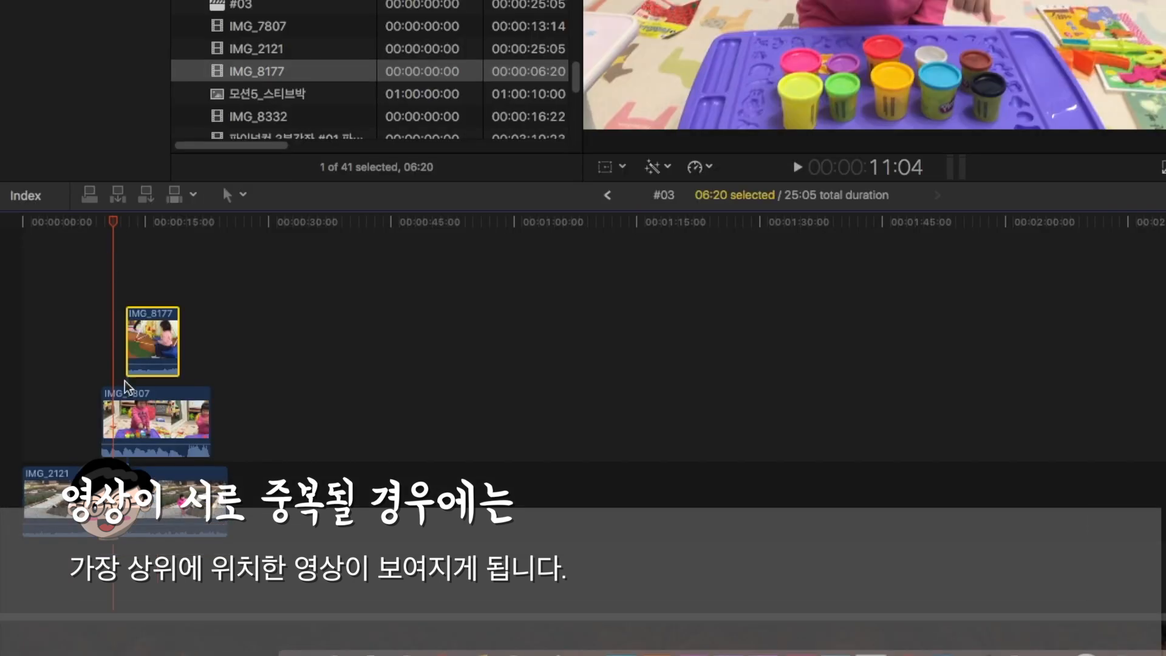
pyautogui.click(125, 401)
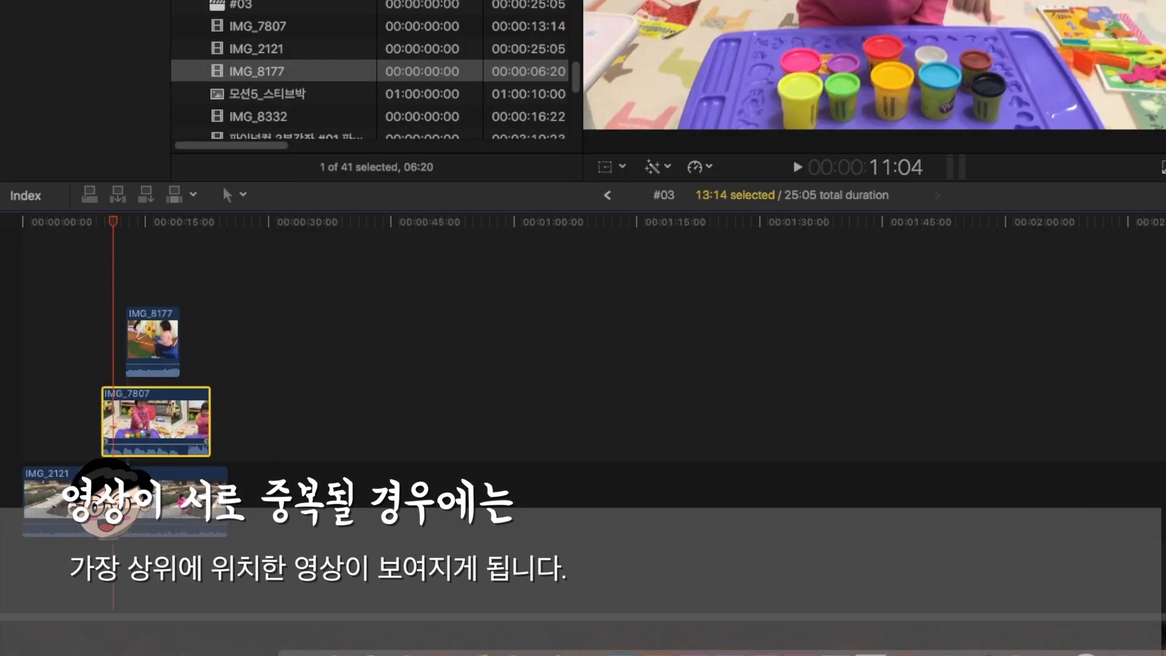
pyautogui.click(129, 491)
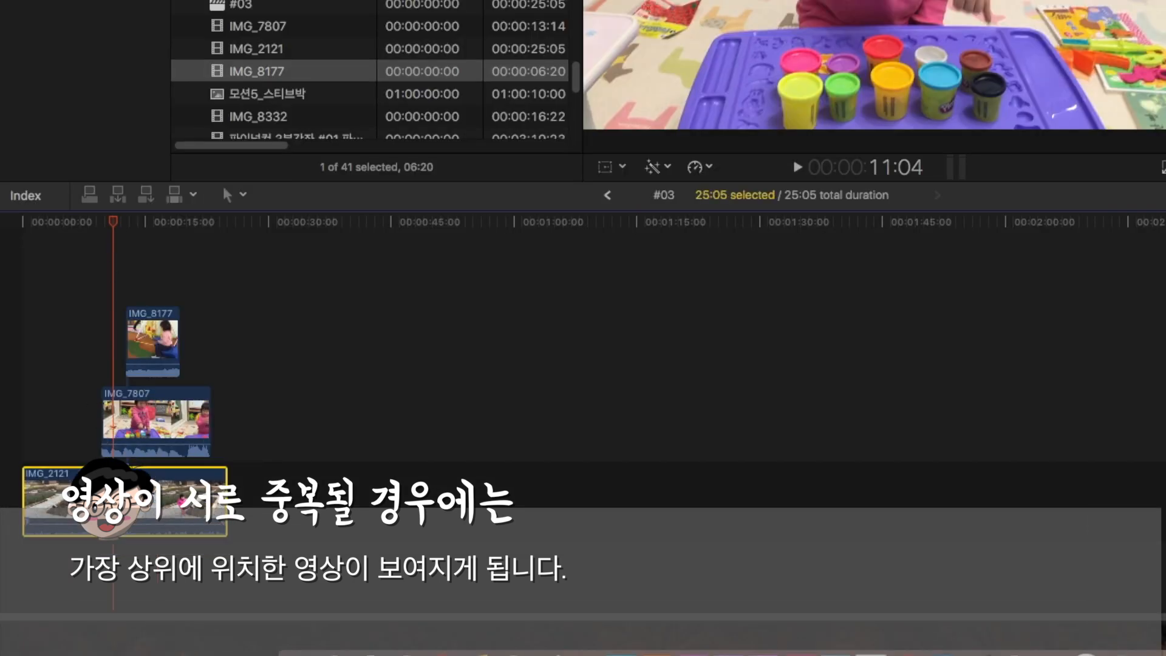
pyautogui.click(131, 404)
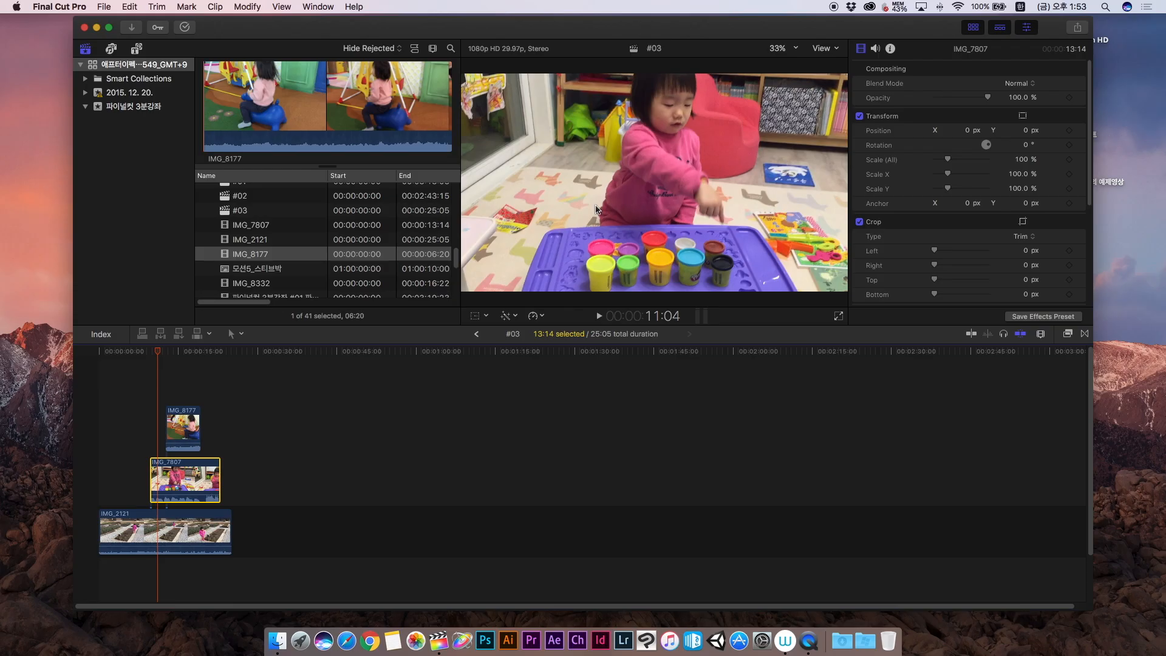
# Step: Examine which clip the viewer shows where all three clips overlap, and check the point where IMG_8177 ends
pyautogui.click(182, 352)
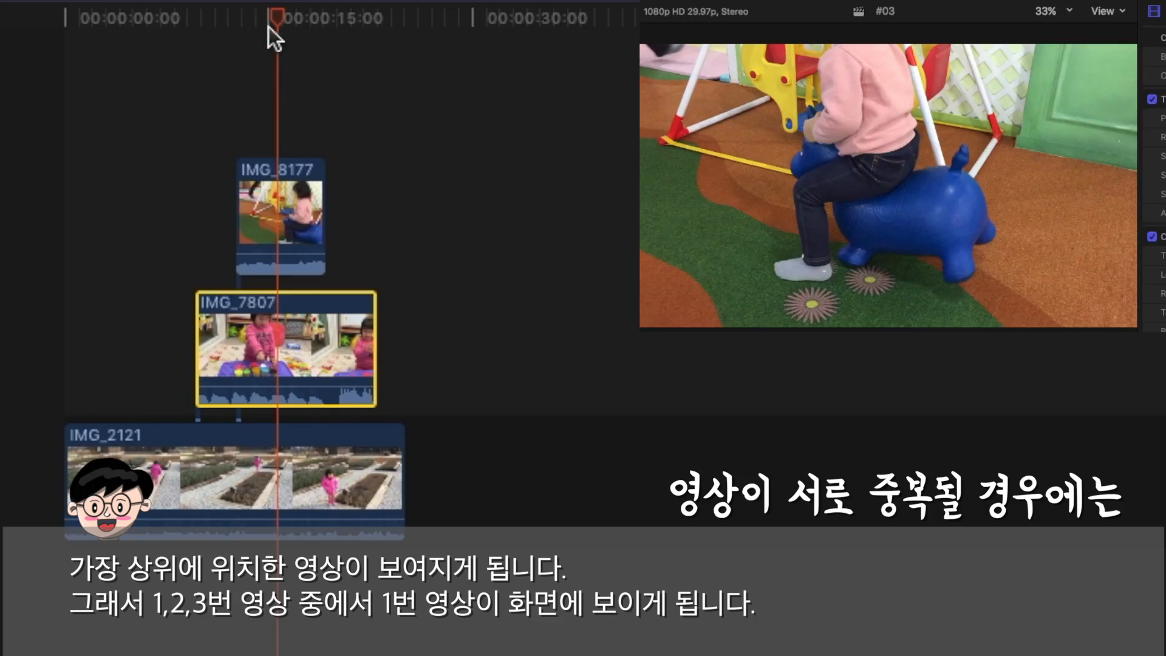
pyautogui.click(294, 190)
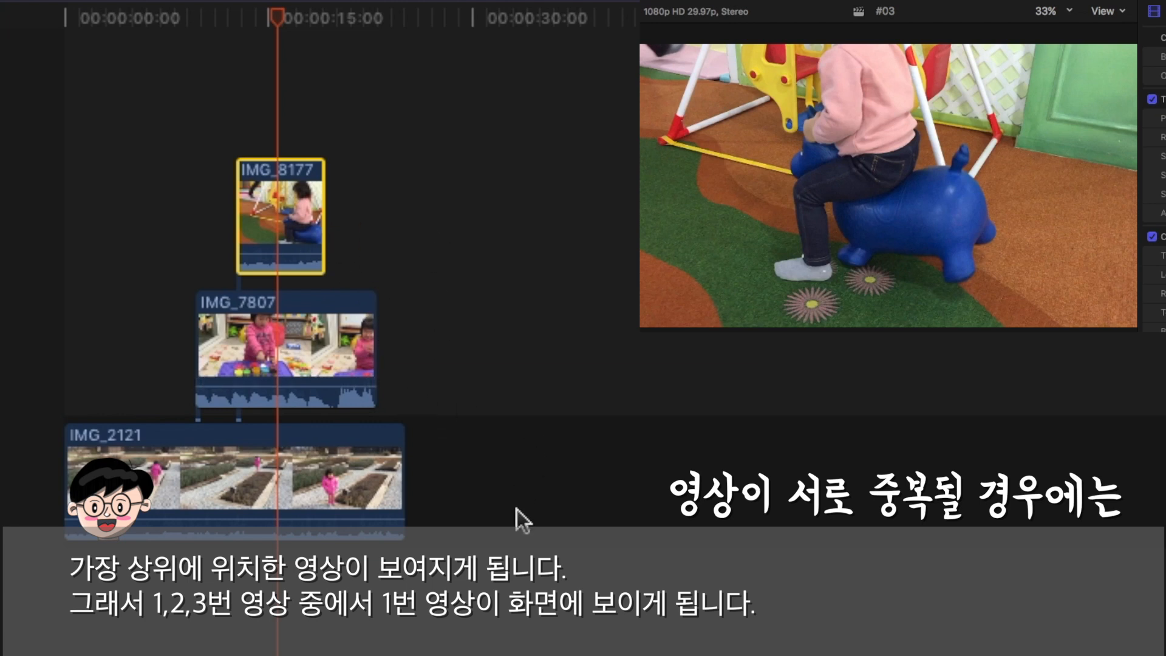
pyautogui.click(328, 24)
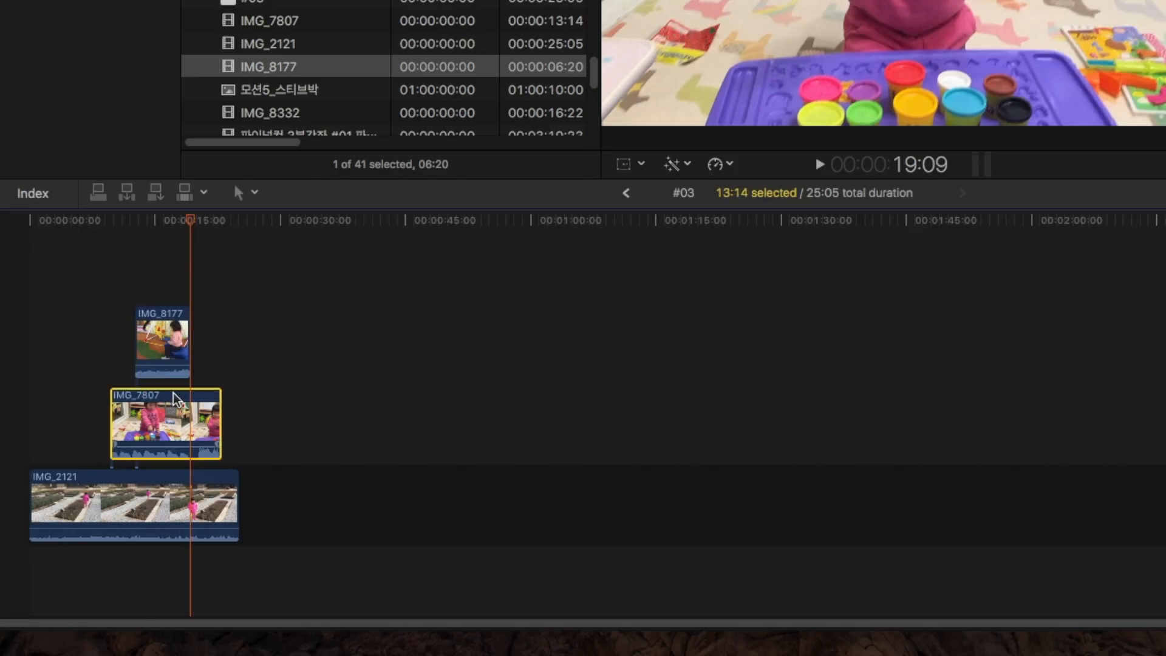
# Step: Delete the connected IMG_7807 and IMG_8177 clips, keeping only IMG_2121 in the timeline
pyautogui.press('Delete')
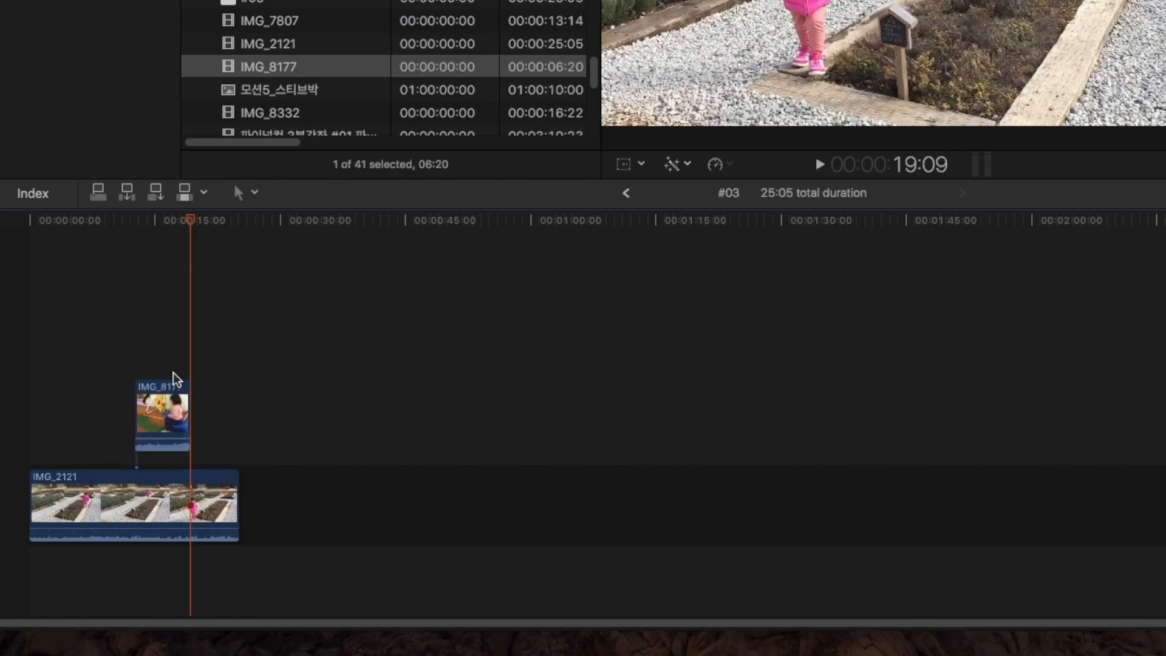
pyautogui.click(155, 405)
pyautogui.press('Delete')
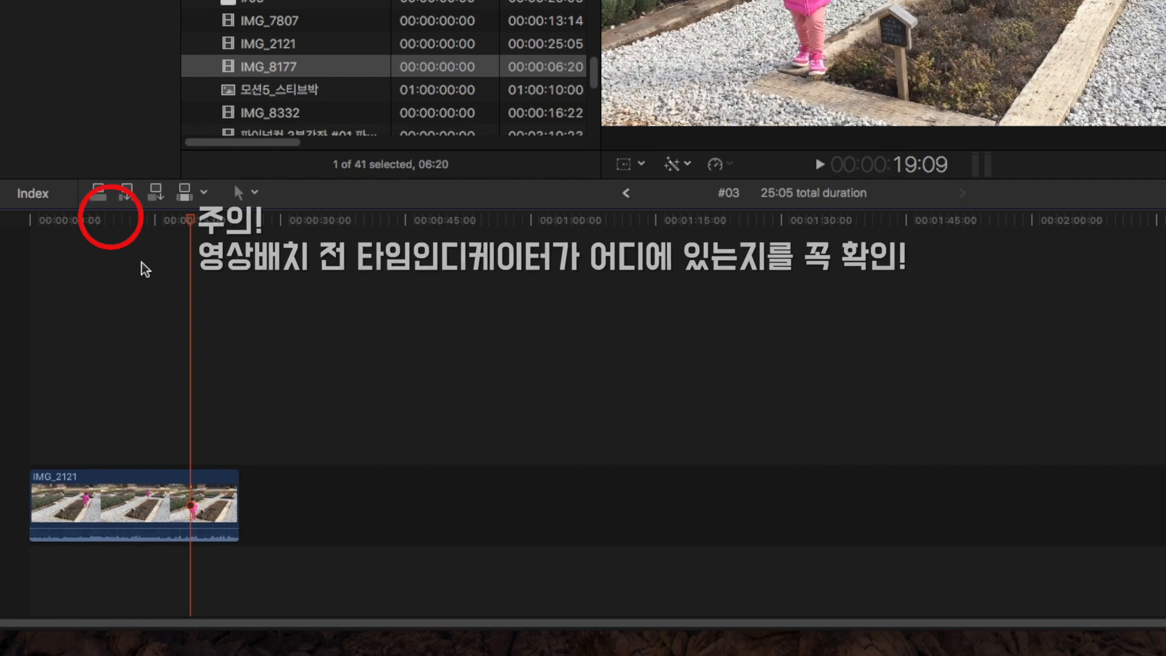
# Step: Insert the IMG_8177 clip into the middle of IMG_2121 at 9:12, inspect the cut after it, and undo the insertion
pyautogui.click(109, 219)
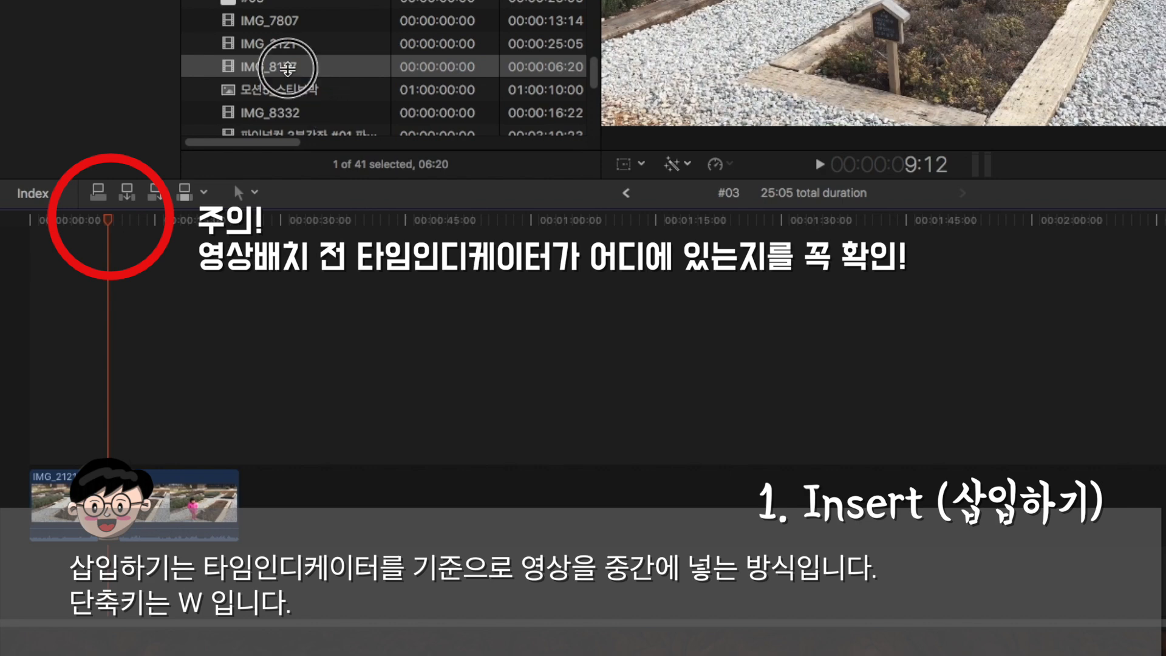
pyautogui.click(341, 74)
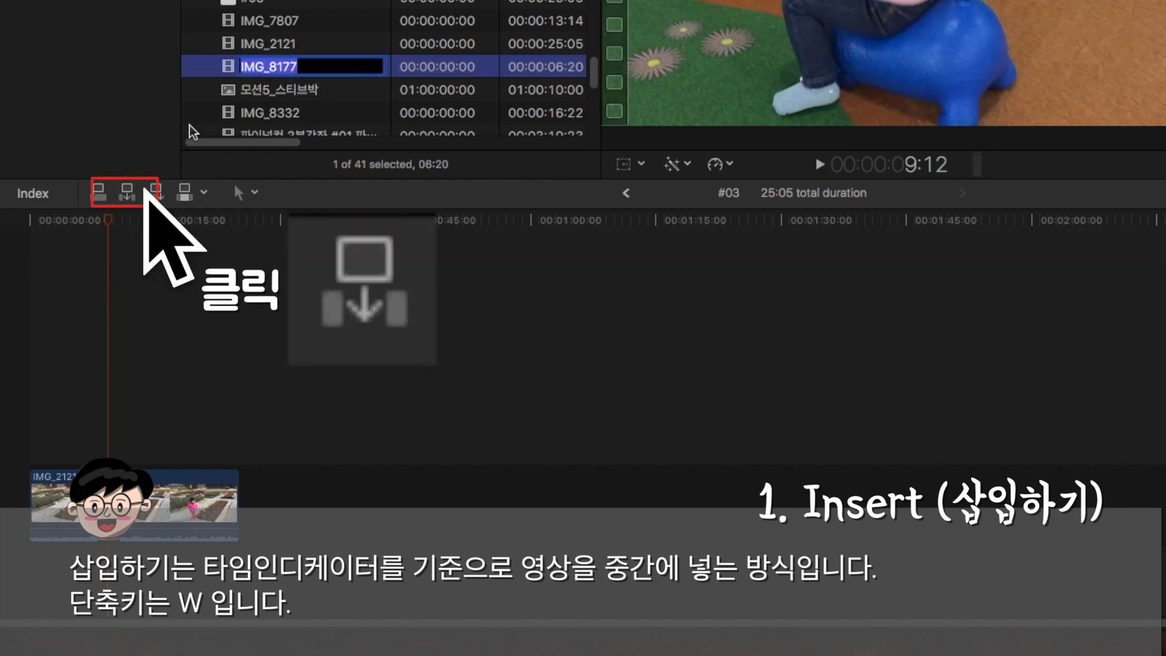
pyautogui.click(217, 66)
pyautogui.click(127, 193)
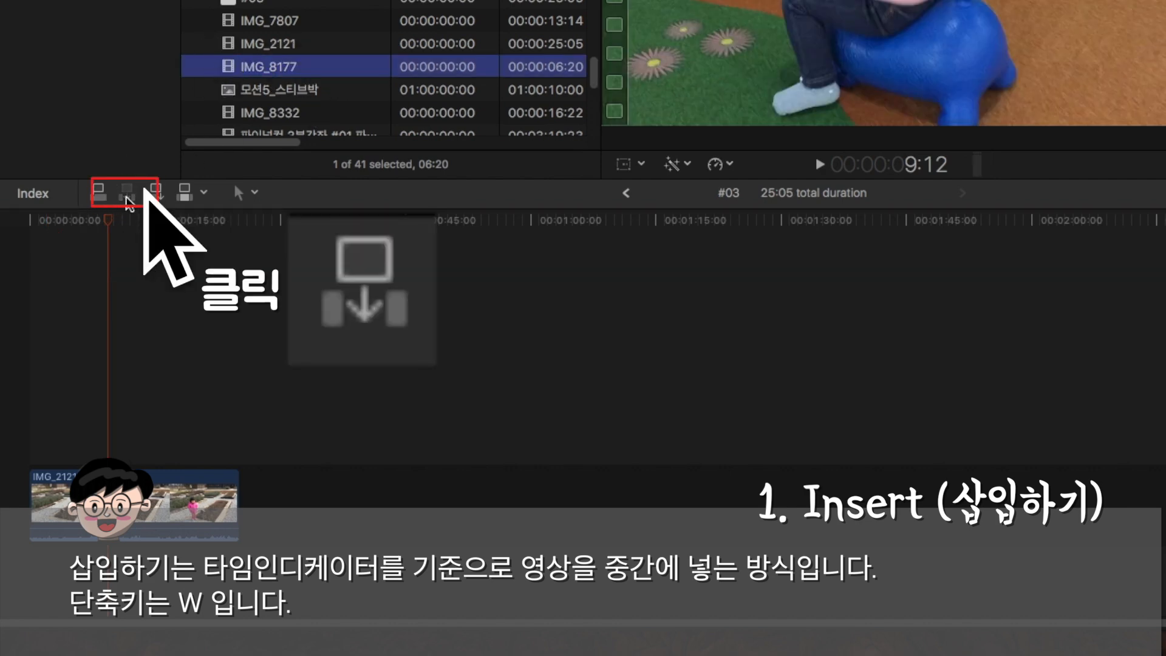
pyautogui.moveTo(107, 225); pyautogui.dragTo(159, 225)
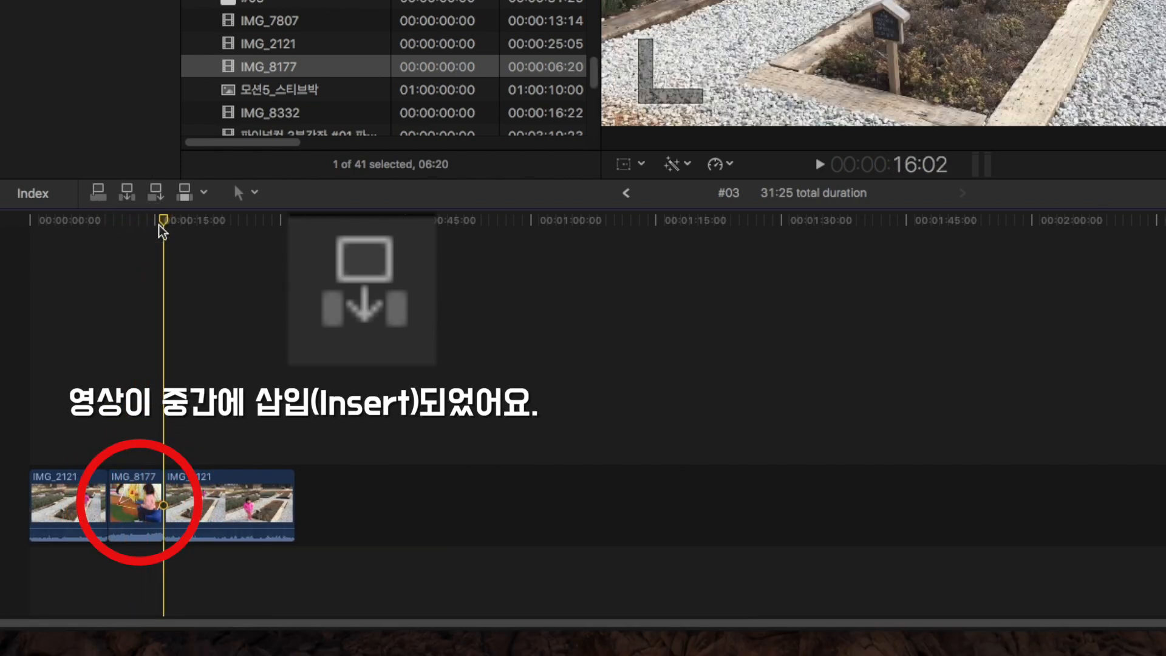
pyautogui.press('super+z')
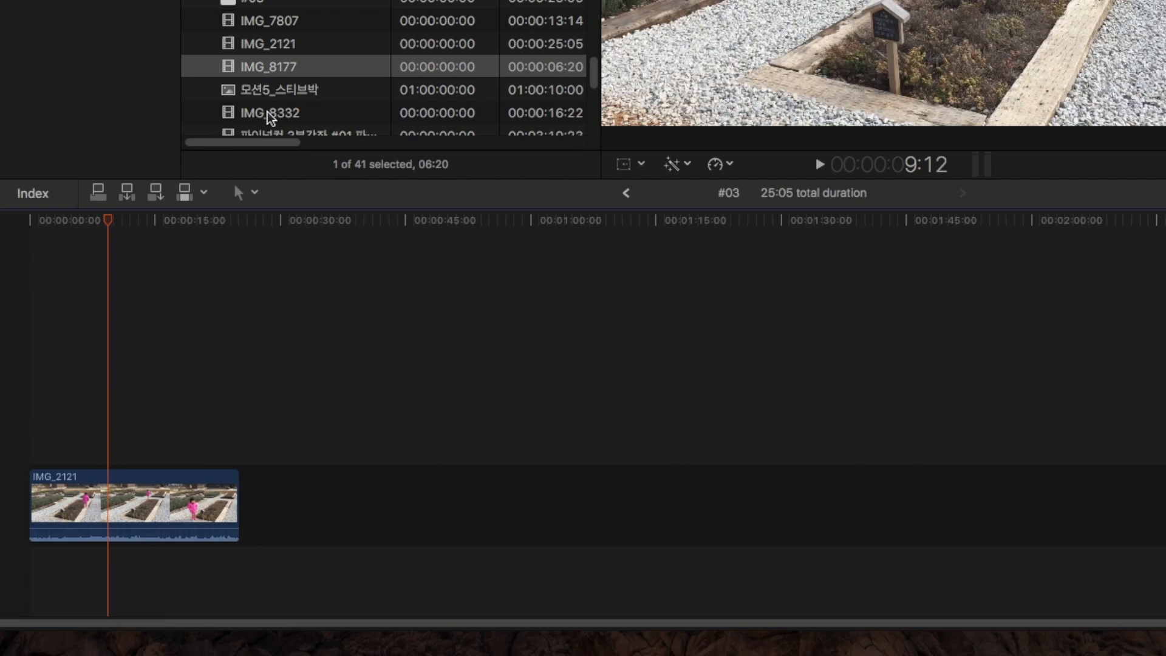
# Step: Append the IMG_8177 clip from the browser to the end of the primary storyline
pyautogui.click(277, 67)
pyautogui.click(277, 65)
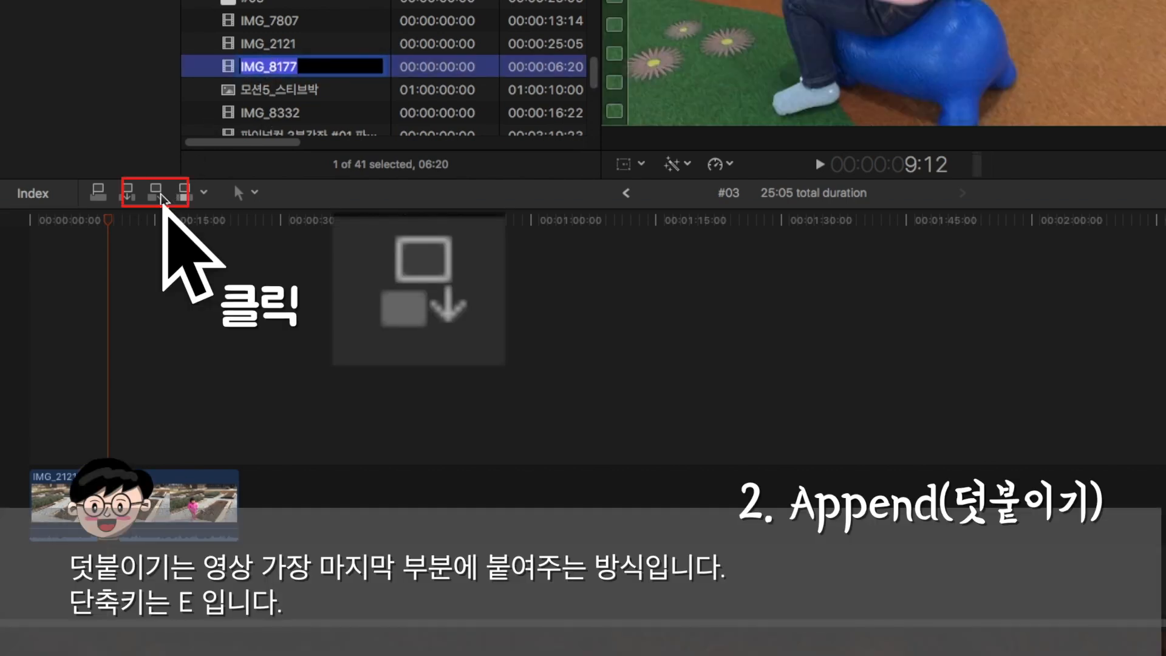
pyautogui.click(161, 196)
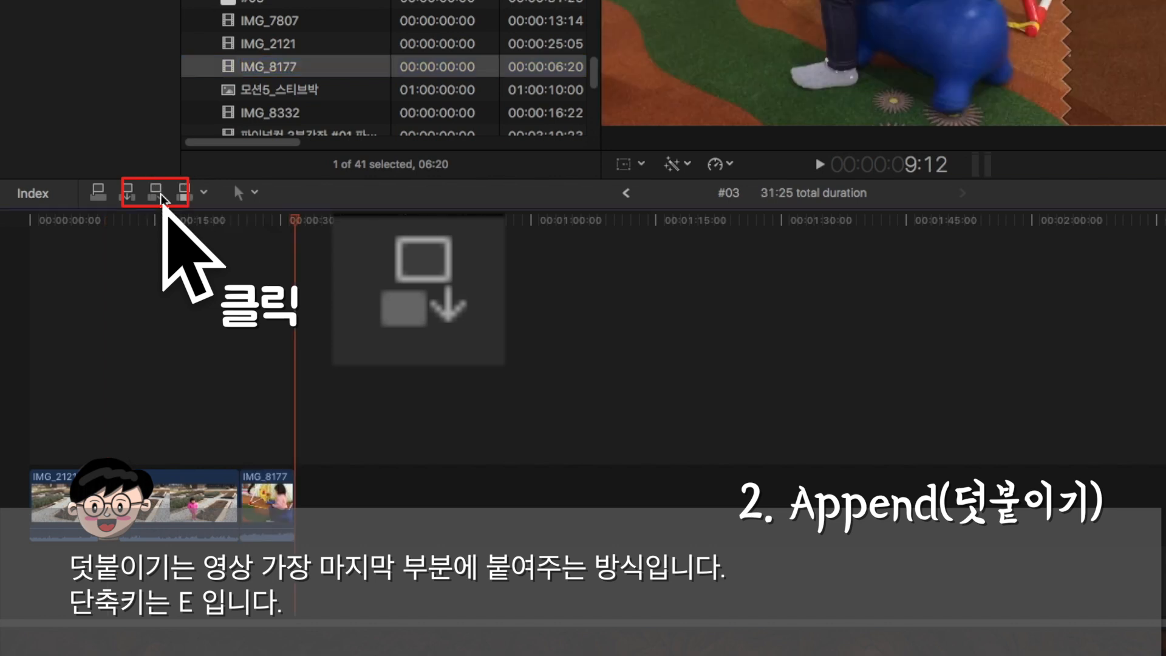
# Step: Position the playhead at 18:01 within IMG_2121 and append the IMG_7807 clip to the end of the storyline
pyautogui.click(220, 225)
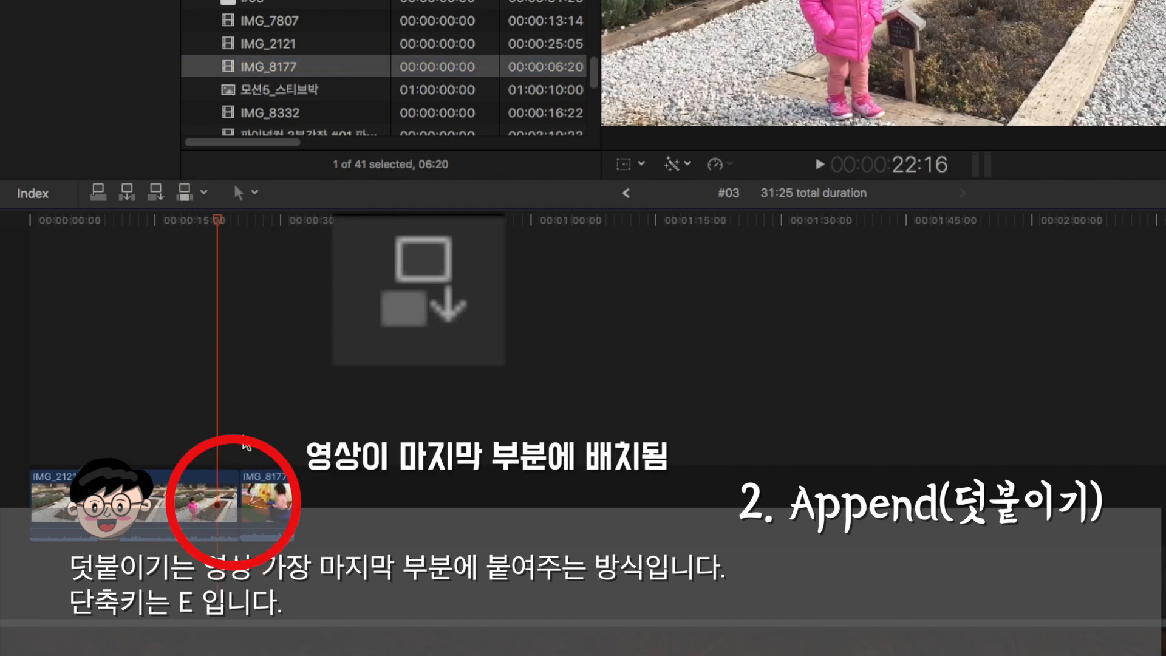
pyautogui.click(230, 486)
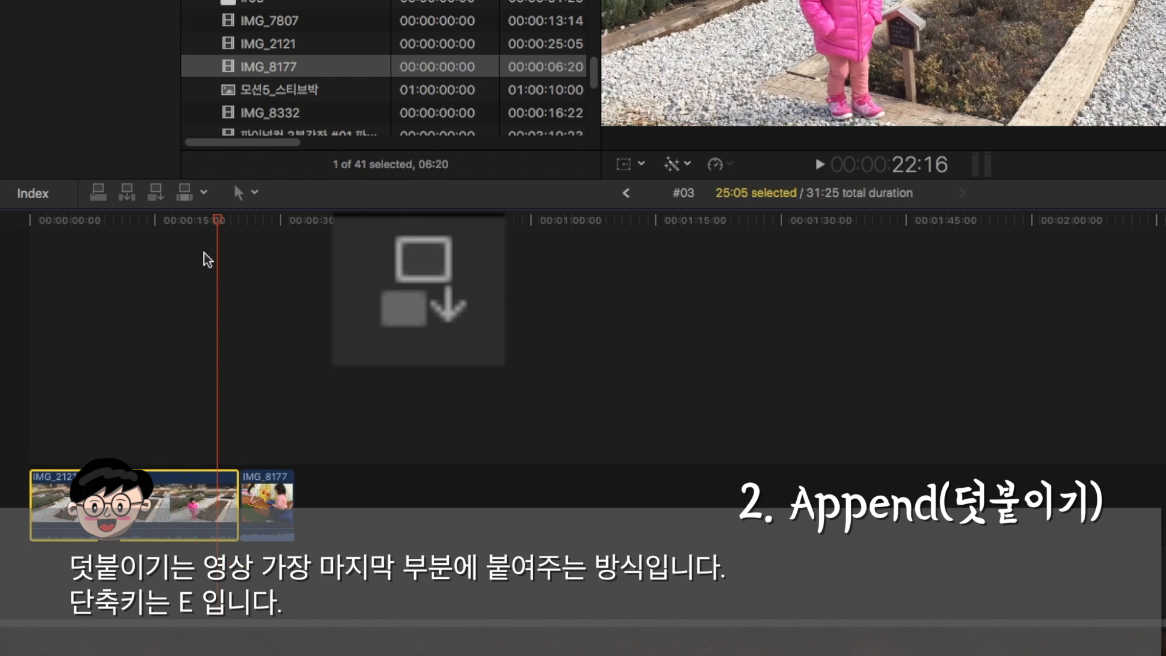
pyautogui.moveTo(216, 220); pyautogui.dragTo(180, 224)
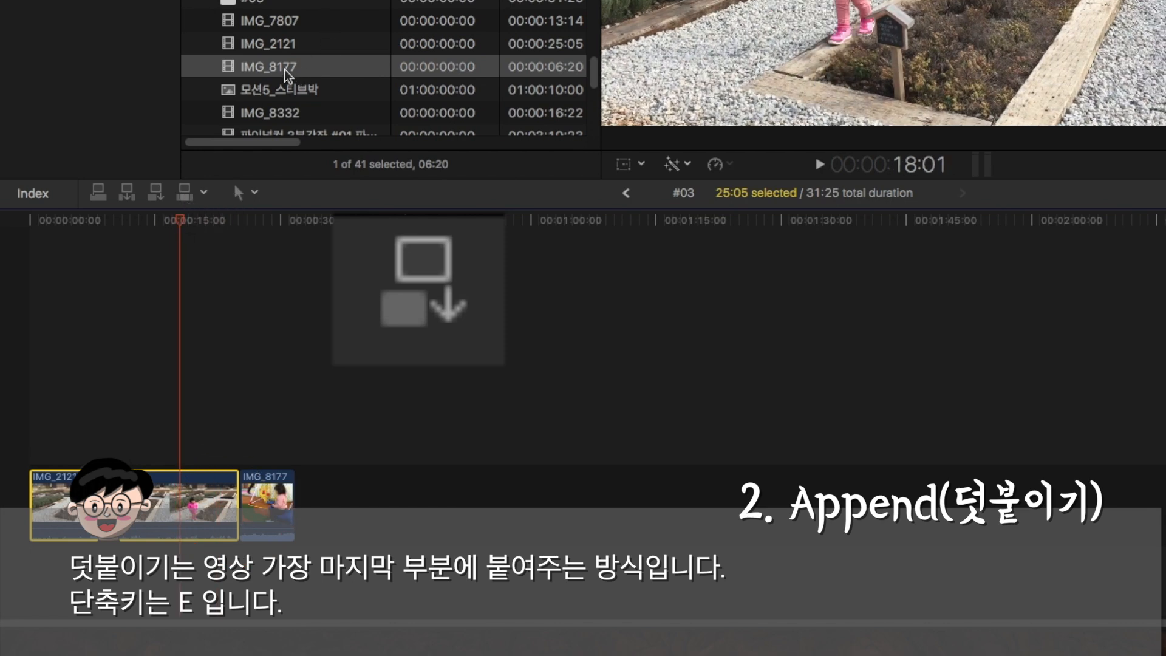
pyautogui.click(264, 23)
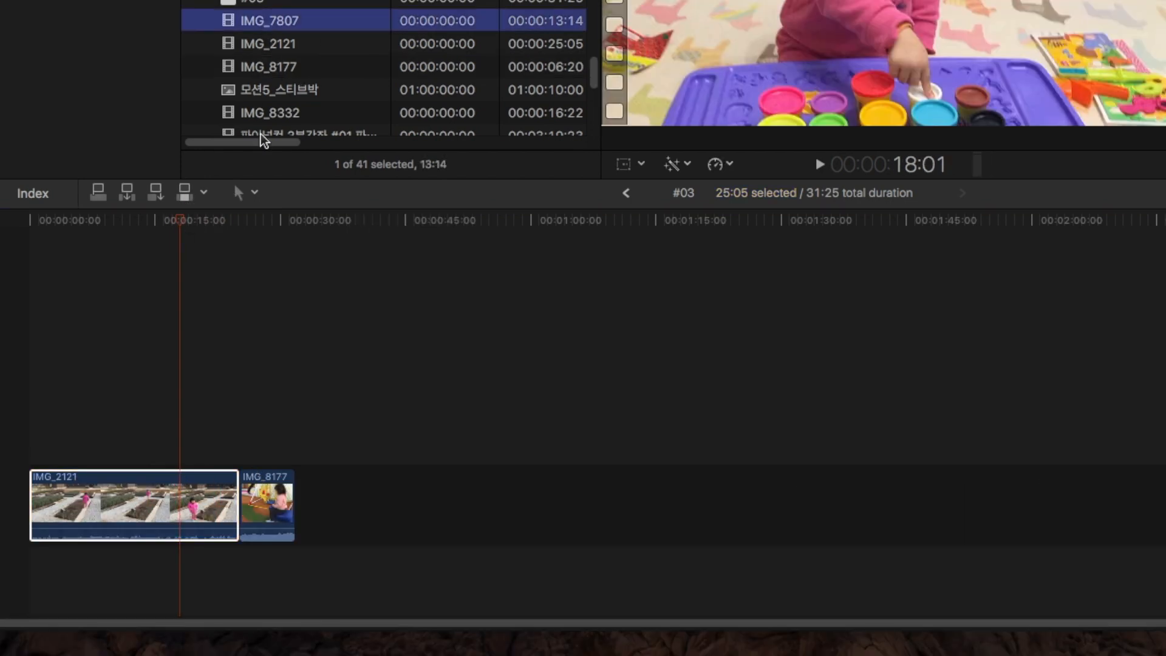
pyautogui.click(163, 197)
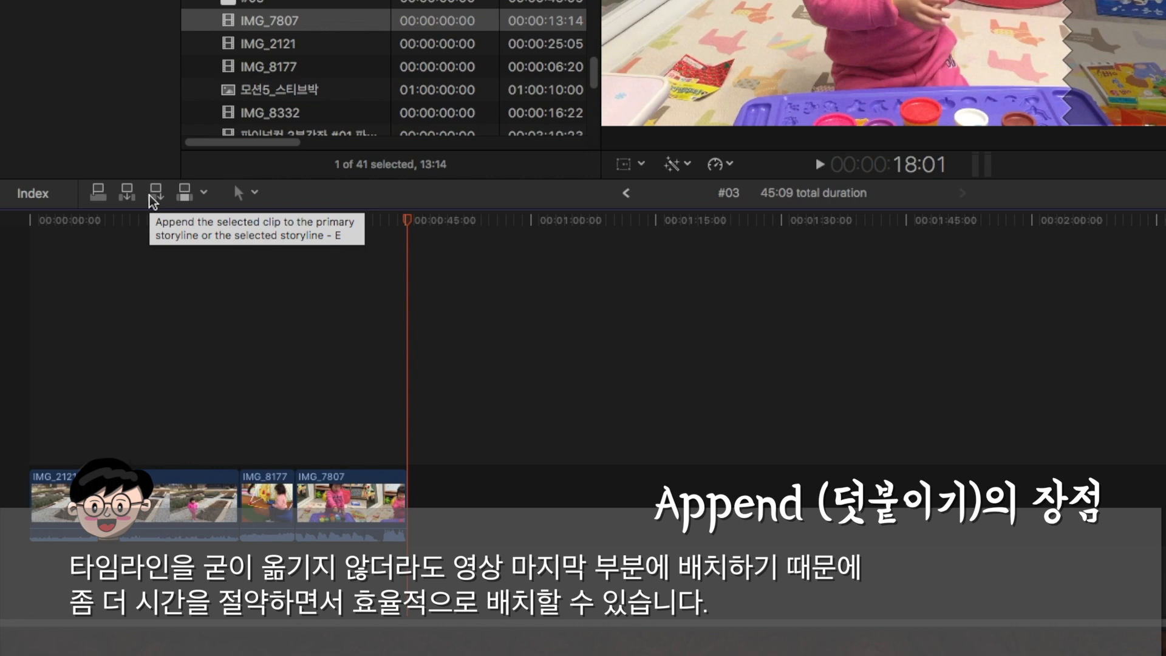
# Step: Overwrite the storyline with the IMG_8332 clip from 11:08, scrub through the result, and undo the overwrite
pyautogui.click(246, 51)
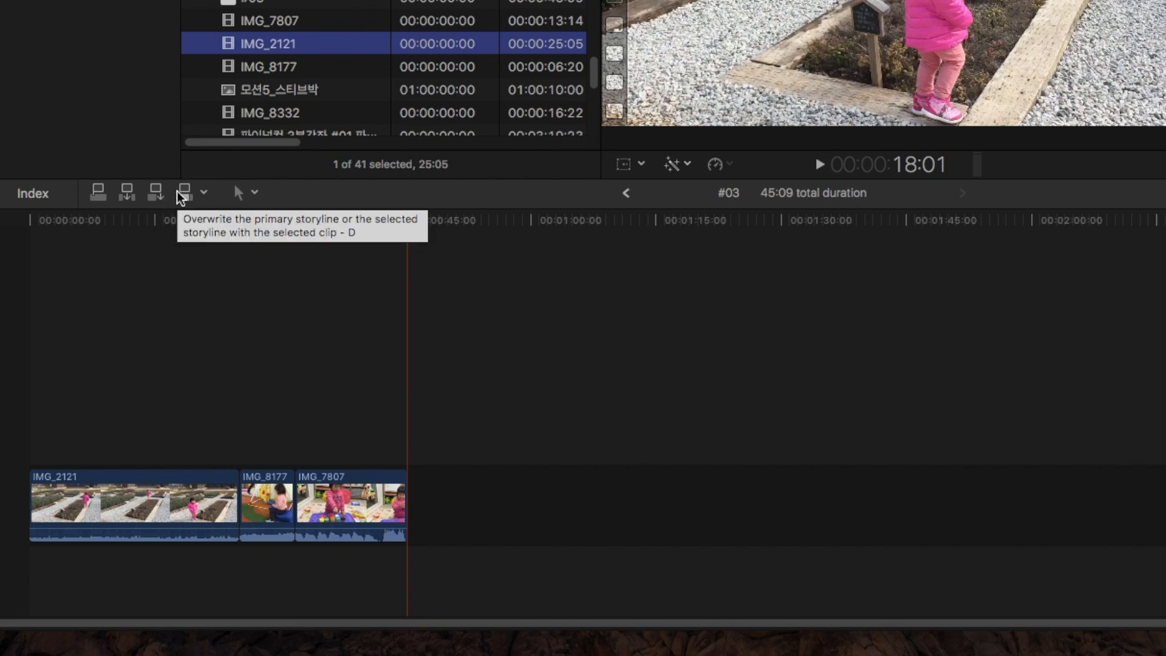
pyautogui.click(123, 221)
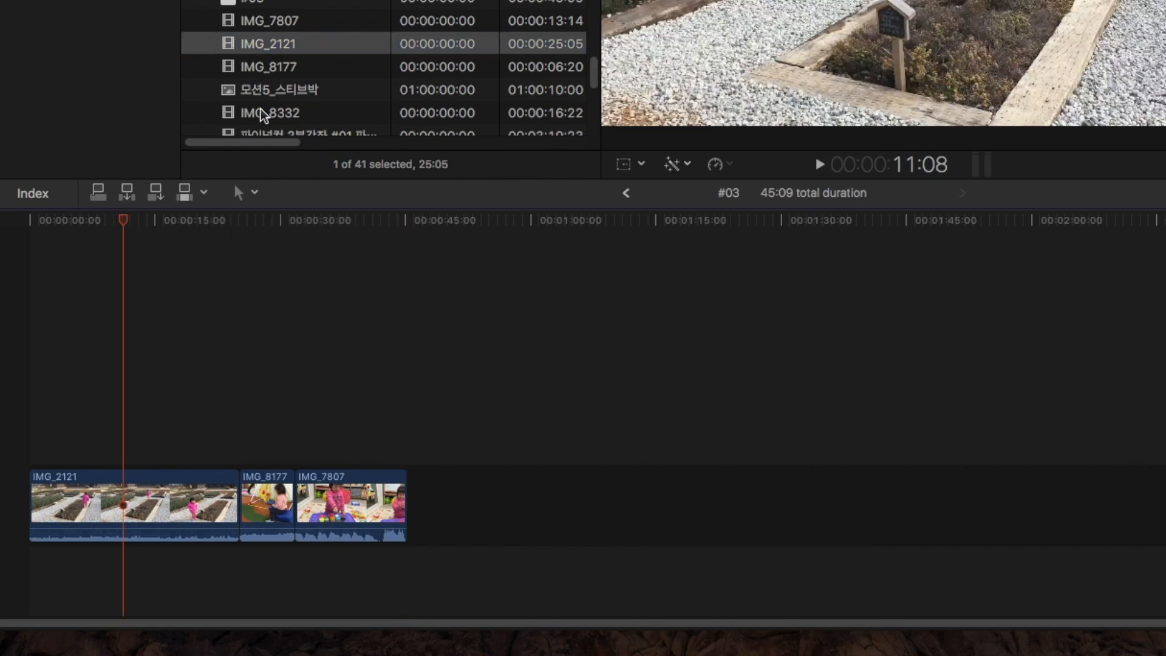
pyautogui.click(260, 112)
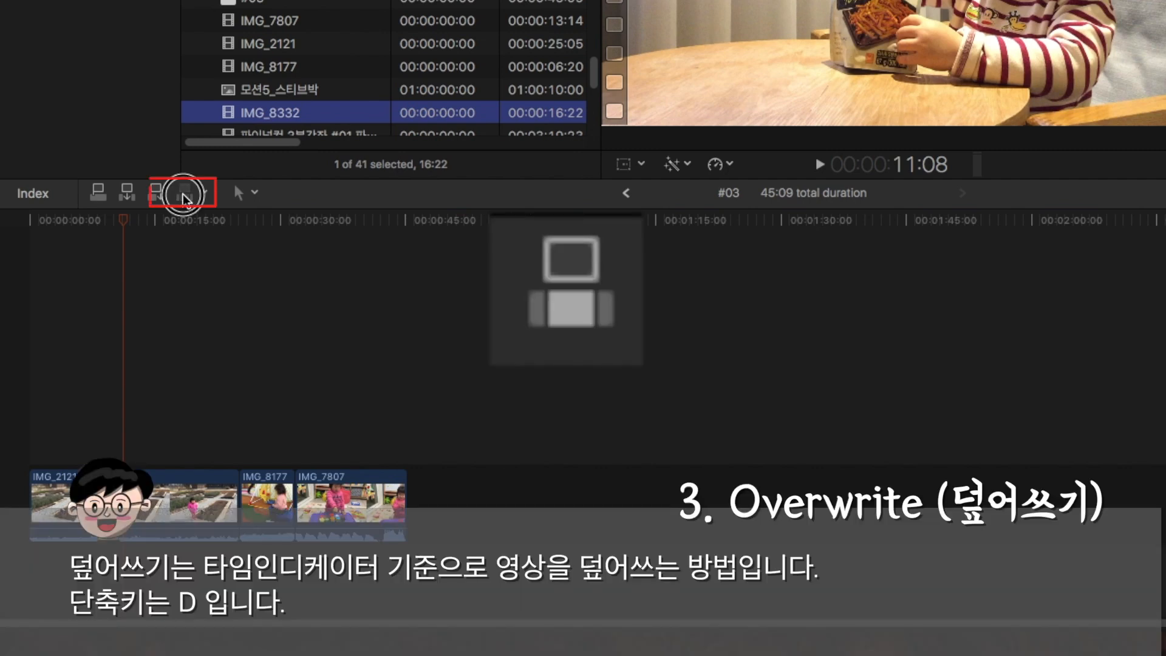
pyautogui.click(183, 193)
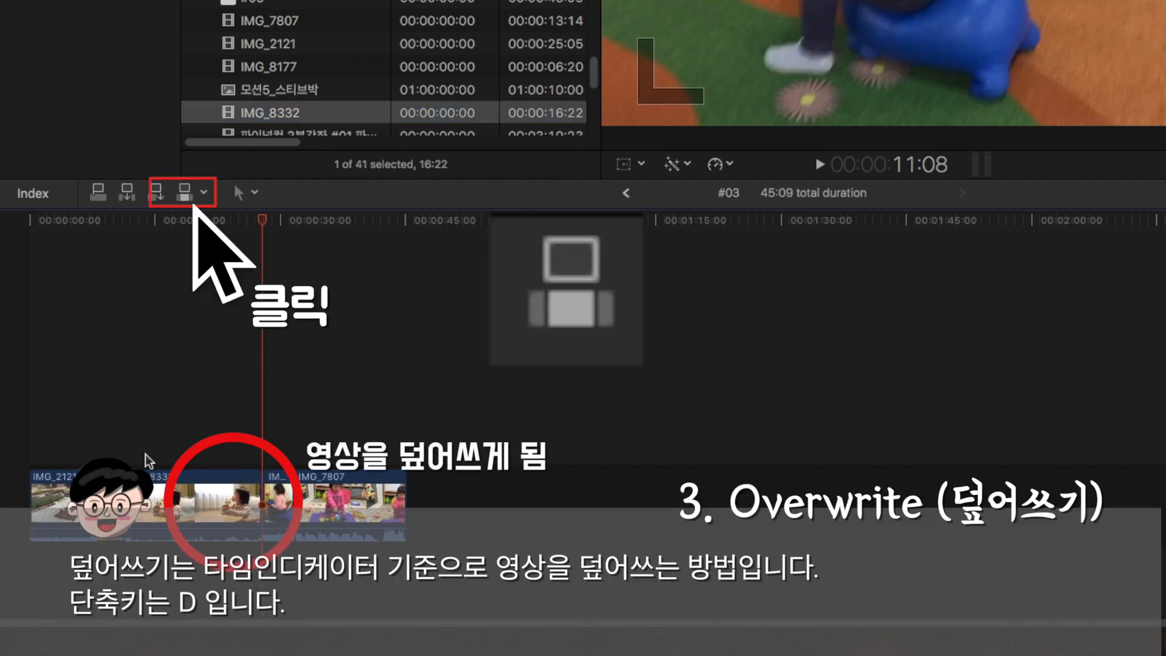
pyautogui.moveTo(115, 215); pyautogui.dragTo(170, 226)
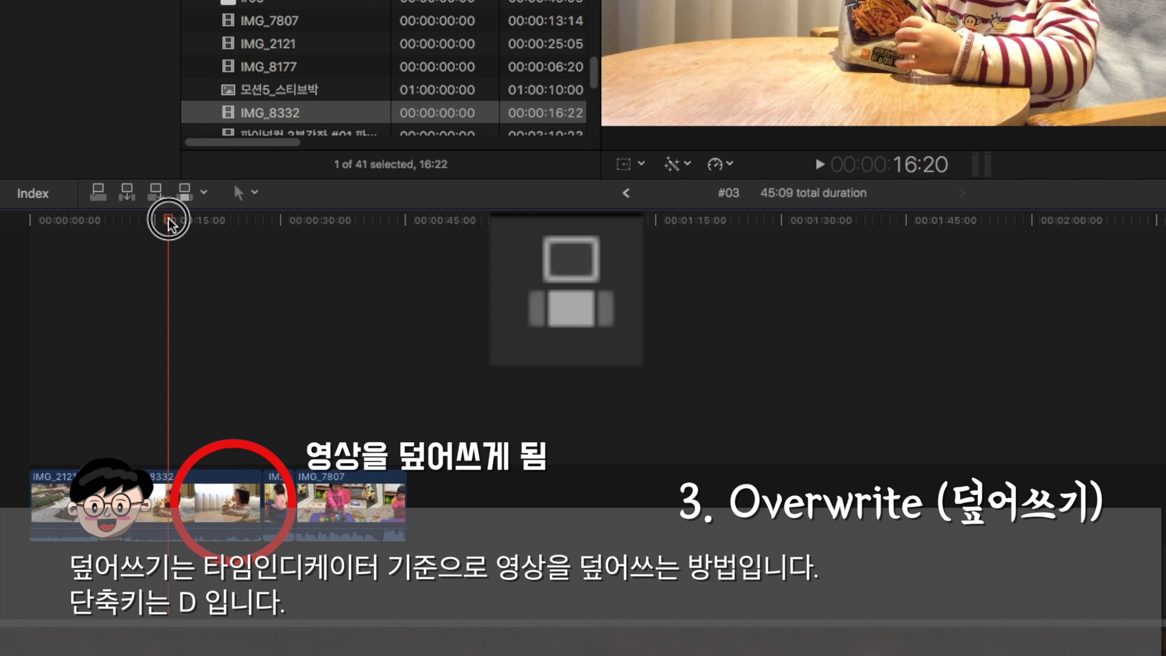
pyautogui.press('super+z')
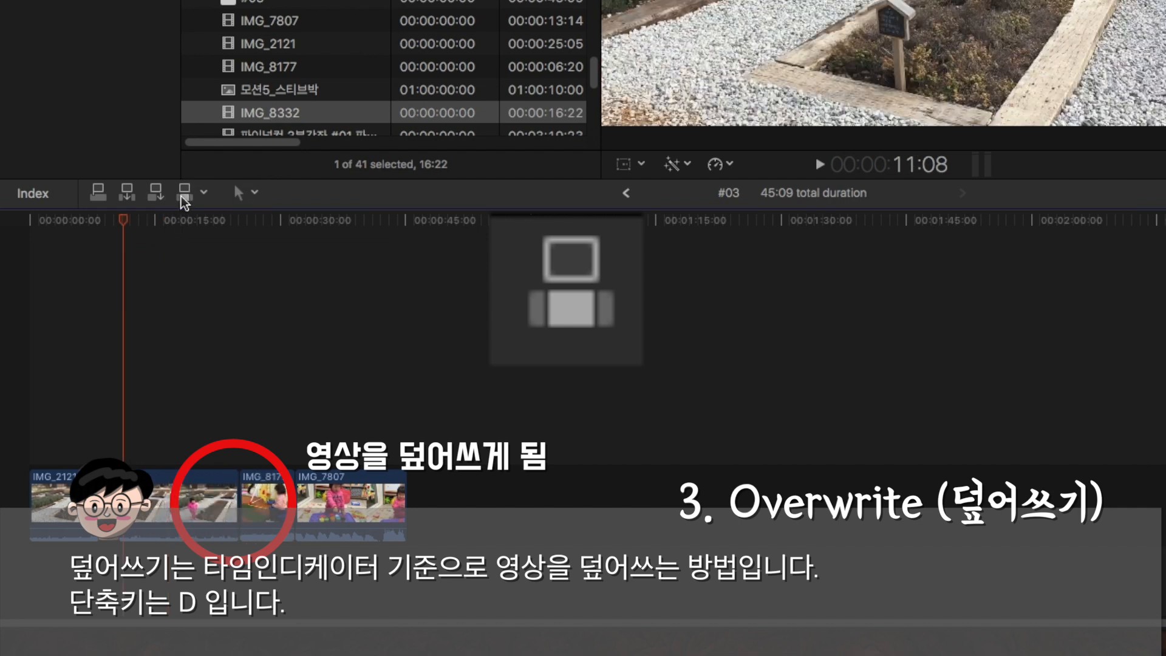
# Step: Repeat the IMG_8332 overwrite at 11:08 and undo it again
pyautogui.click(184, 193)
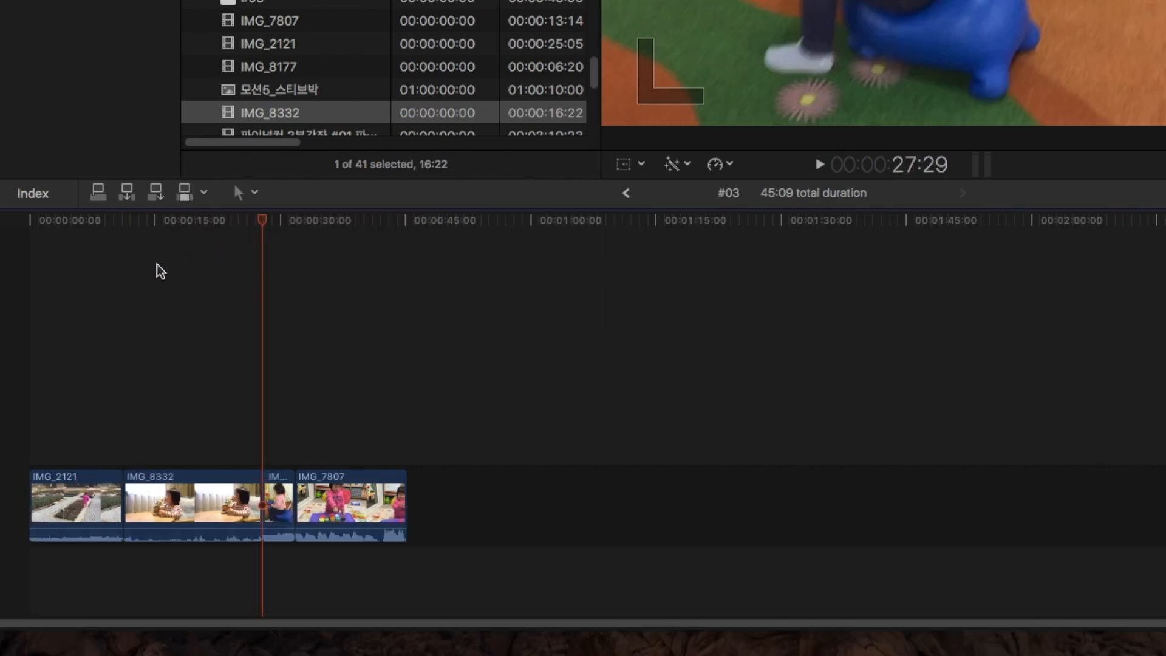
pyautogui.press('super+z')
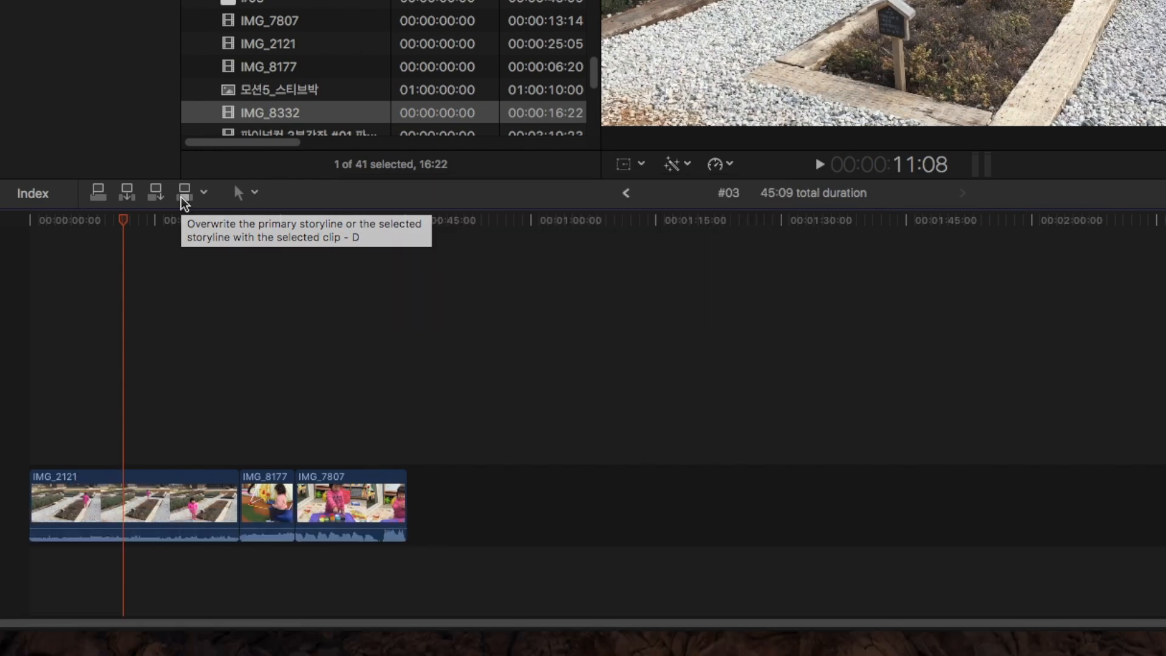
# Step: Append the IMG_7807, IMG_2121, IMG_8177 and IMG_8332 clips one after another to the end of the primary storyline
pyautogui.click(281, 21)
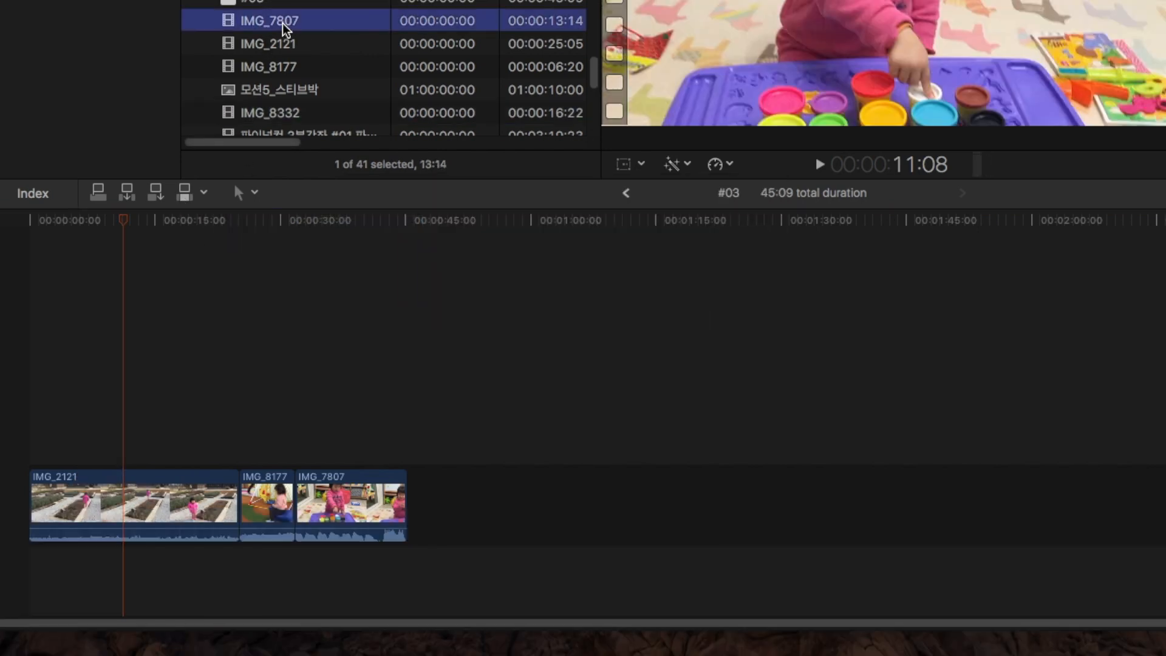
pyautogui.press('e')
pyautogui.click(282, 45)
pyautogui.press('e')
pyautogui.click(286, 67)
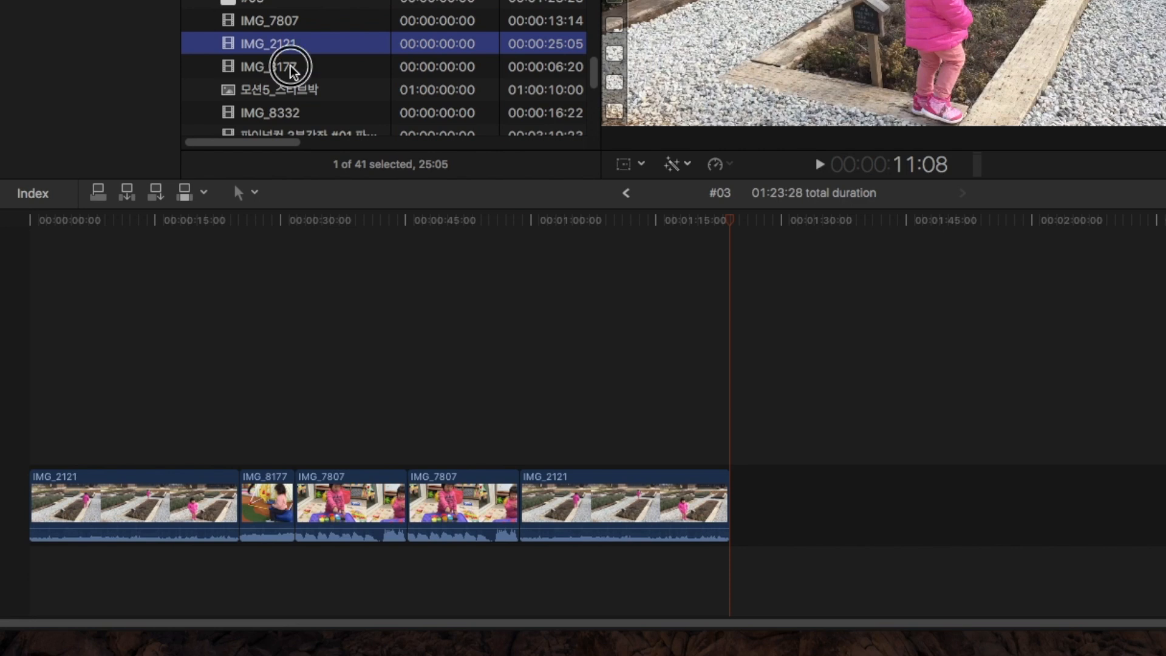
pyautogui.press('e')
pyautogui.click(294, 113)
pyautogui.press('e')
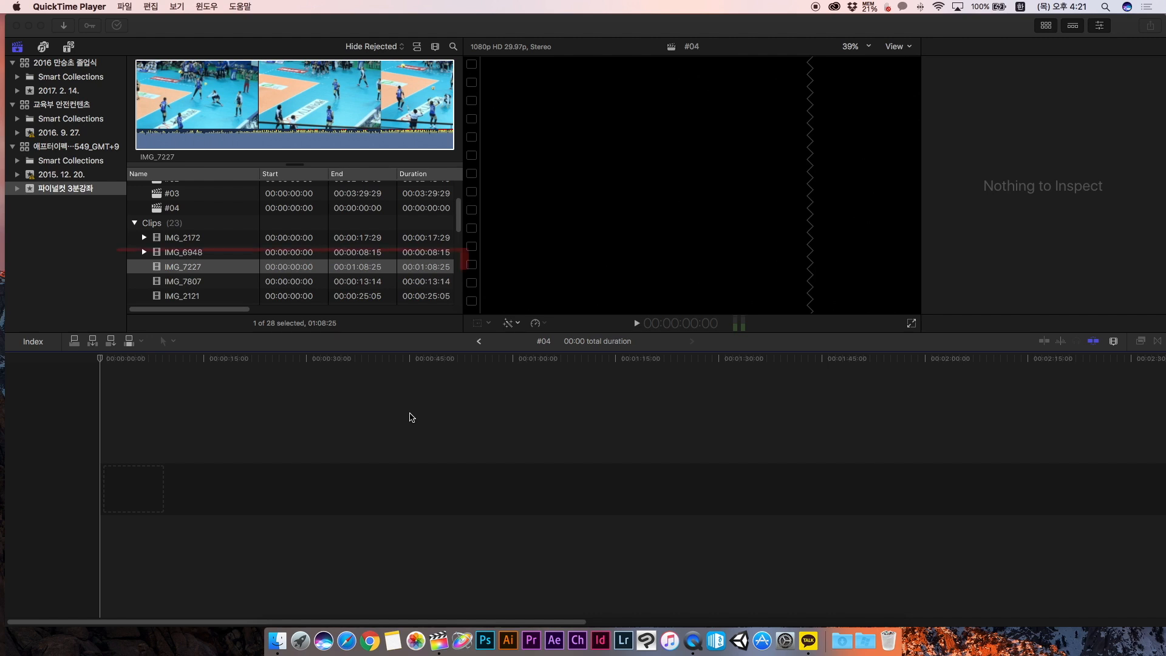
# Step: Place the IMG_7227 clip in the empty #04 timeline and cut it at 36:13 and 42:23 with the Blade tool
pyautogui.moveTo(210, 267); pyautogui.dragTo(135, 493)
pyautogui.press('super+4')
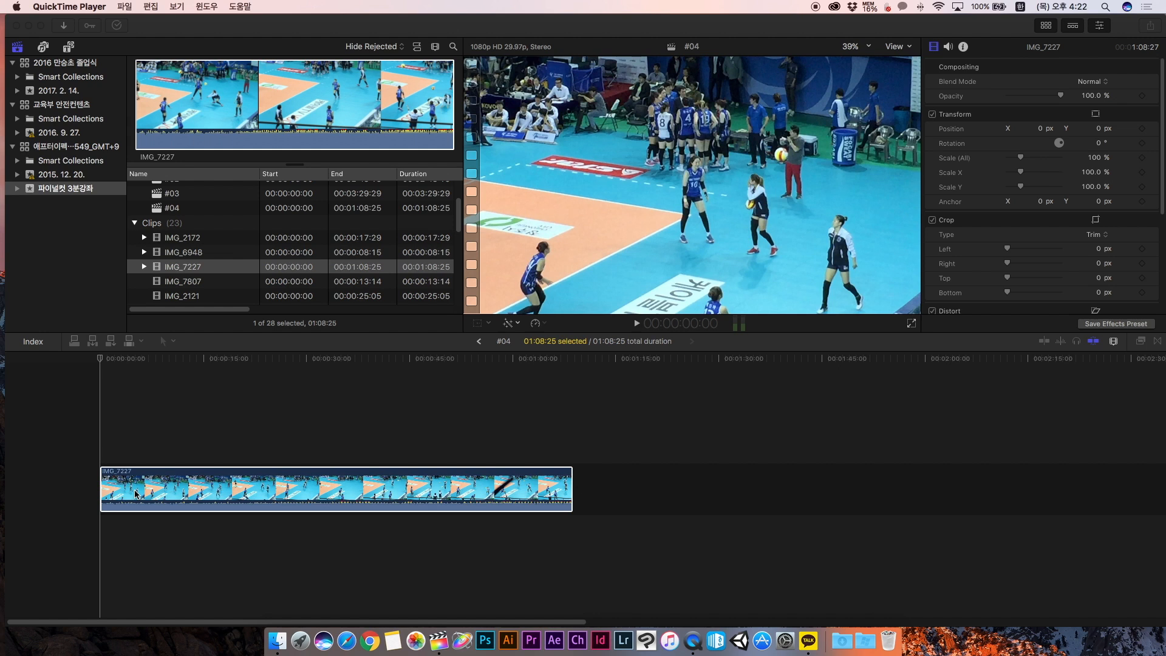
pyautogui.click(341, 360)
pyautogui.click(173, 341)
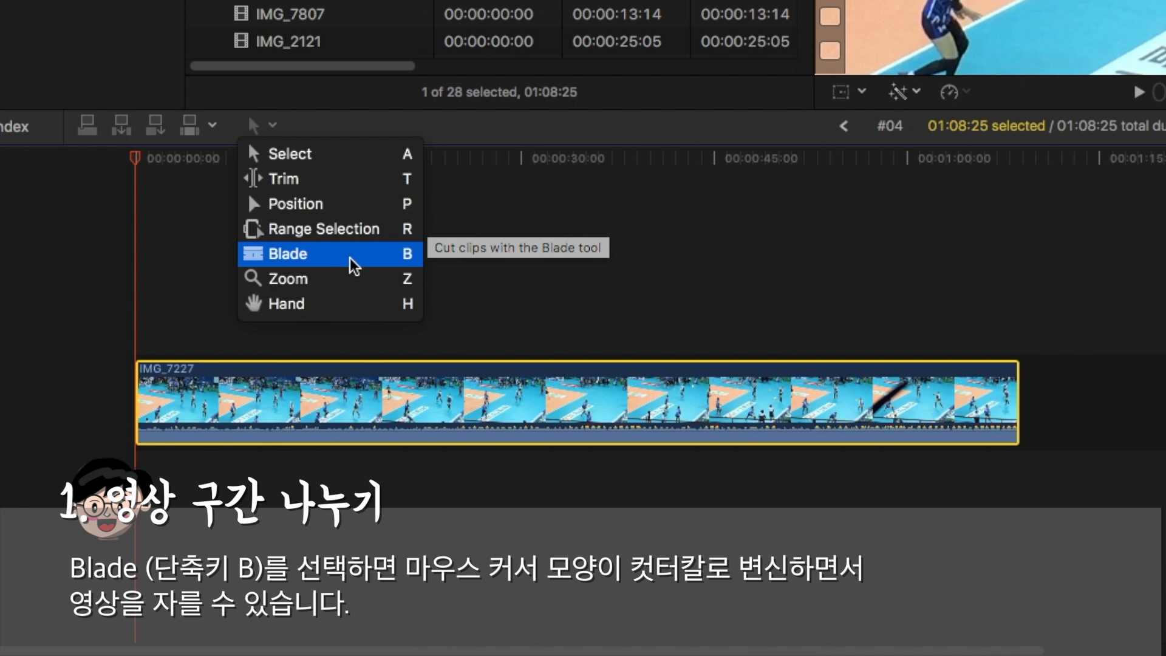
pyautogui.click(354, 265)
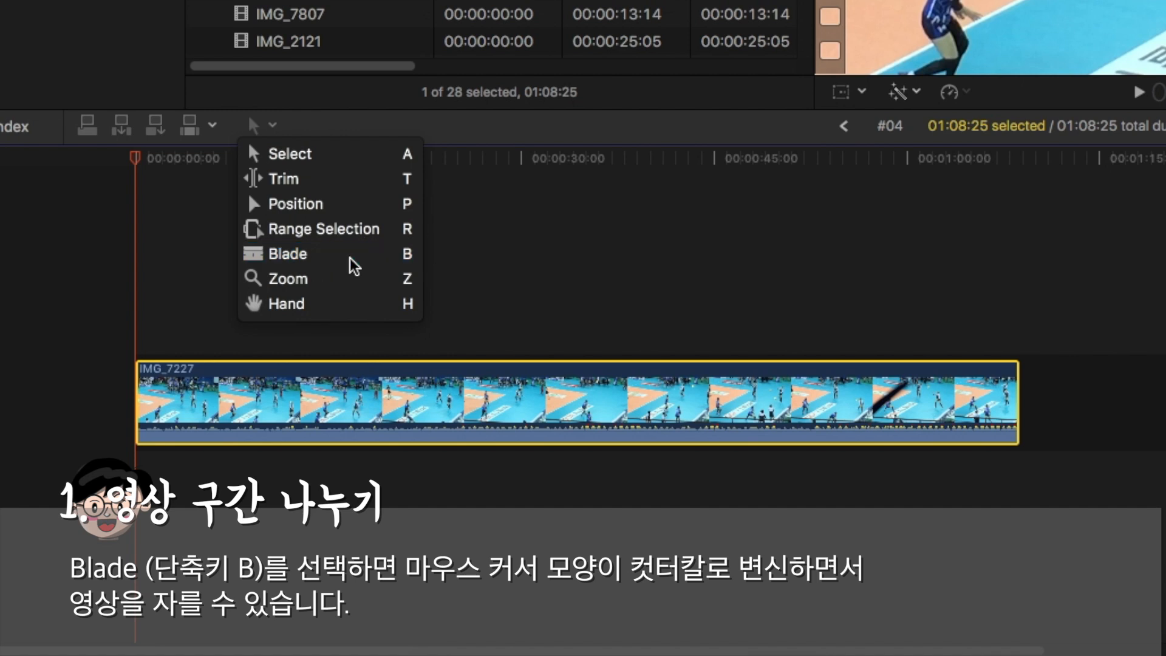
pyautogui.click(602, 383)
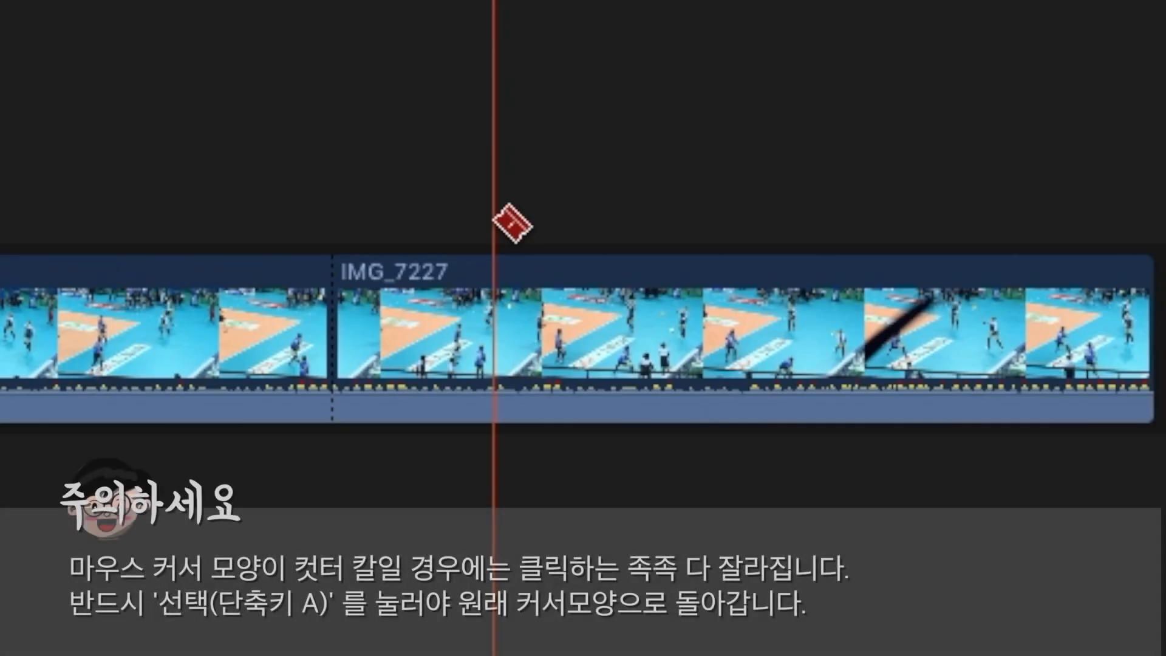
pyautogui.click(493, 338)
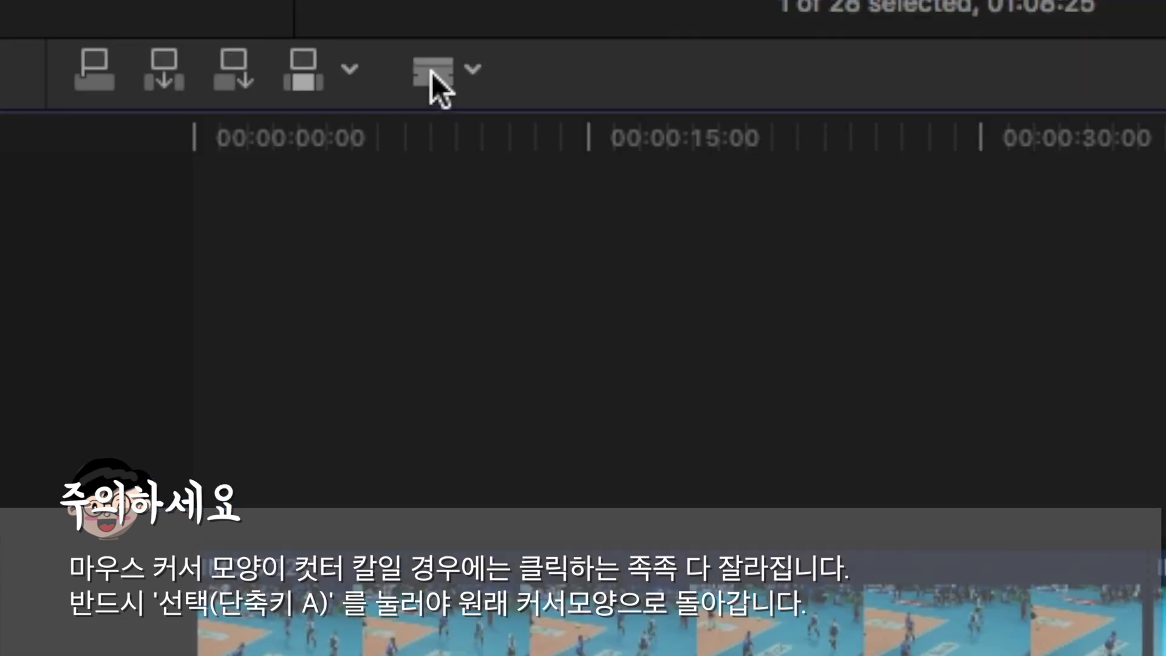
# Step: Switch back to the Select tool and delete the middle and last segments of IMG_7227 from the timeline
pyautogui.click(165, 341)
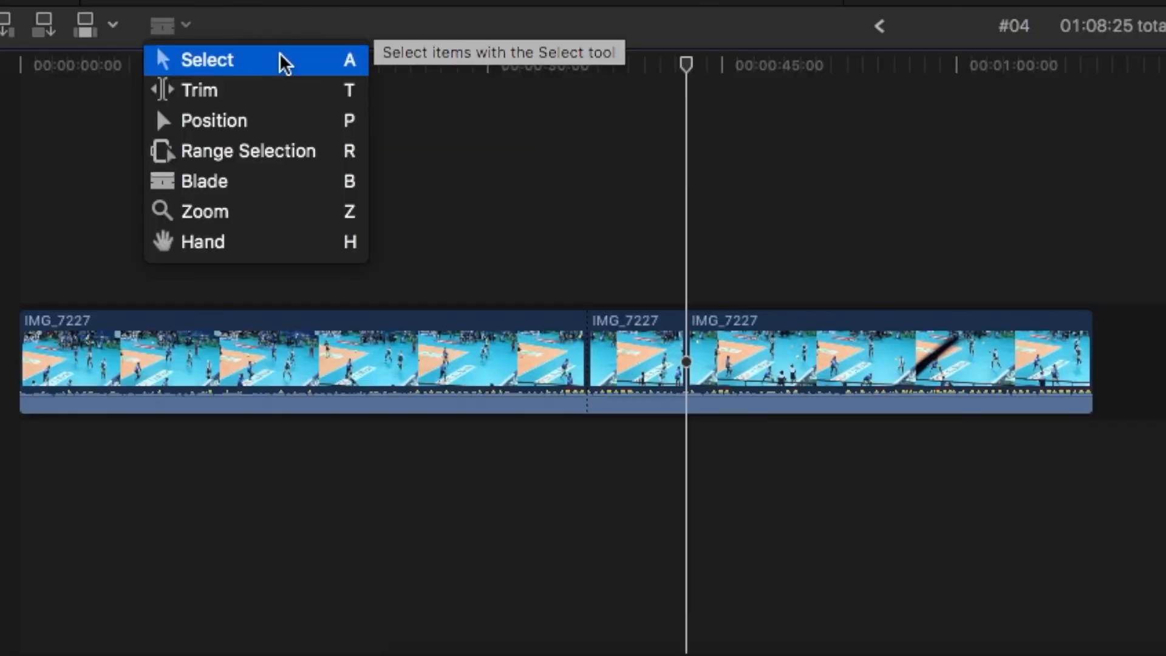
pyautogui.click(640, 130)
pyautogui.click(648, 338)
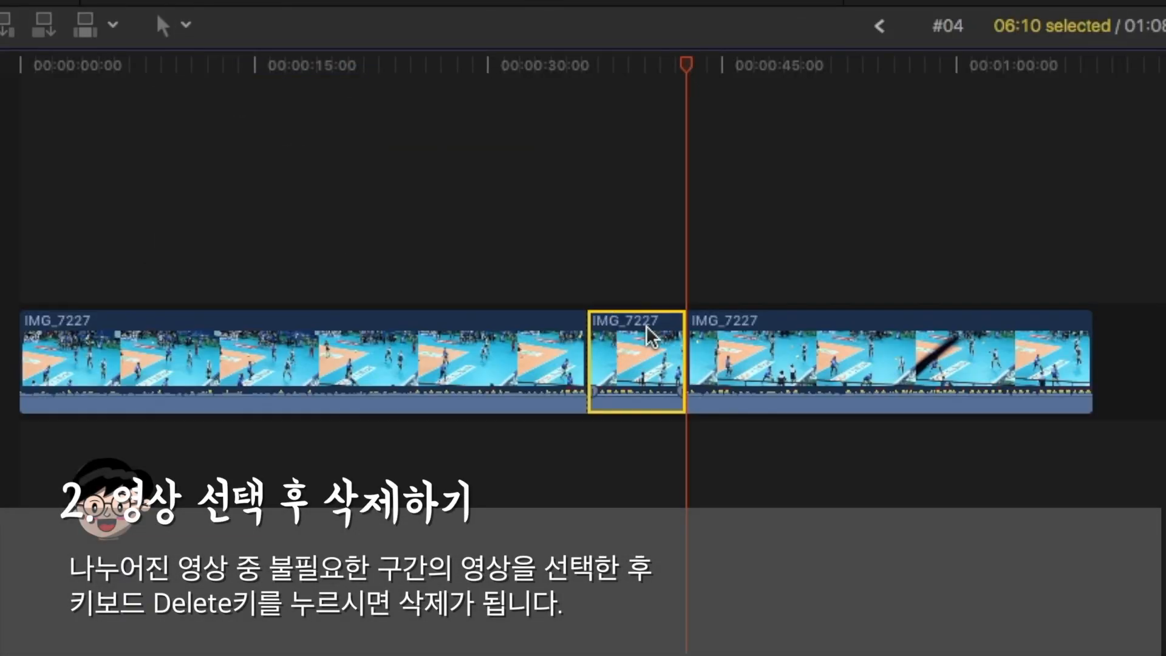
pyautogui.press('Delete')
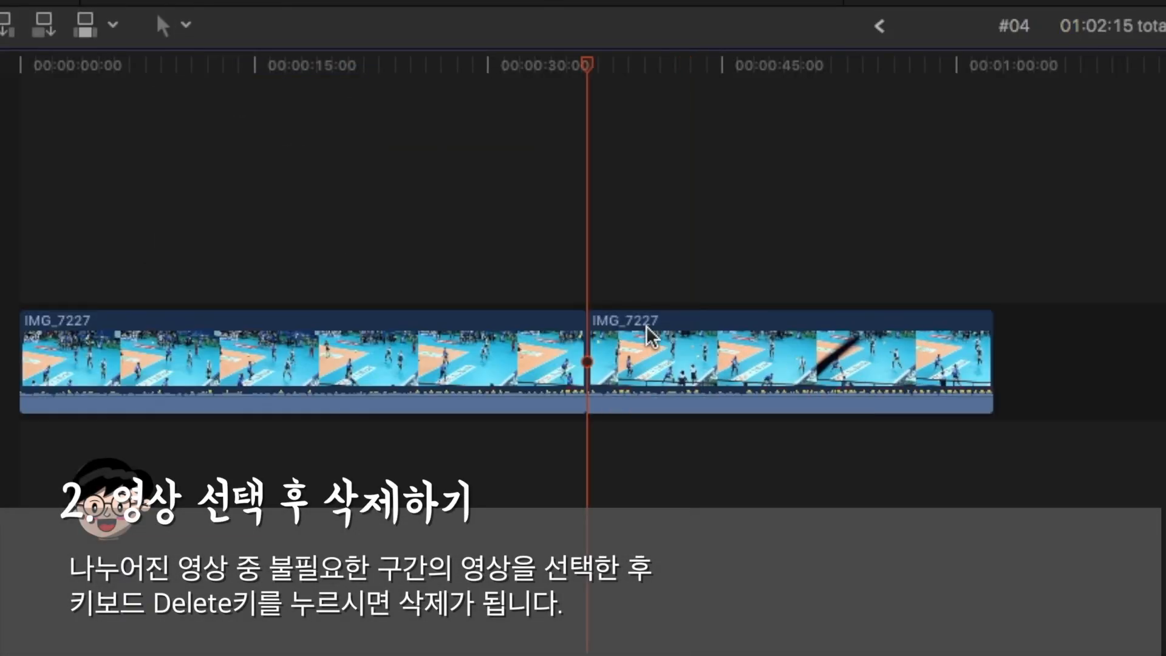
pyautogui.click(648, 338)
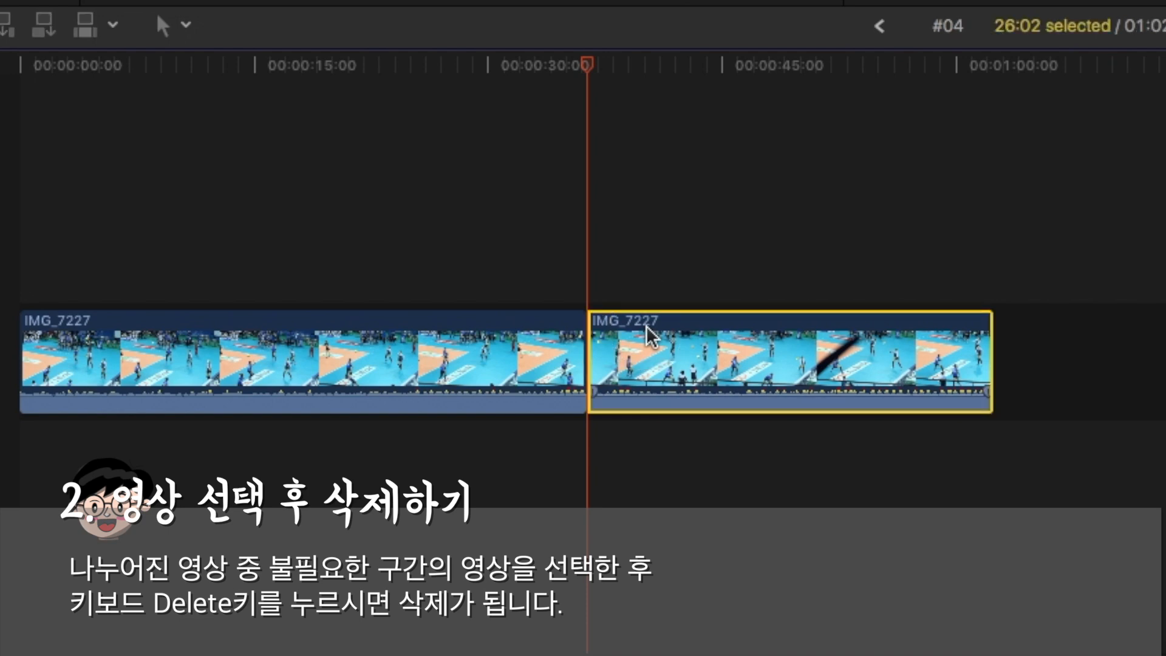
pyautogui.press('Delete')
# Step: Position the playhead at 15:14, split the remaining IMG_7227 clip there and select each part in turn
pyautogui.click(141, 64)
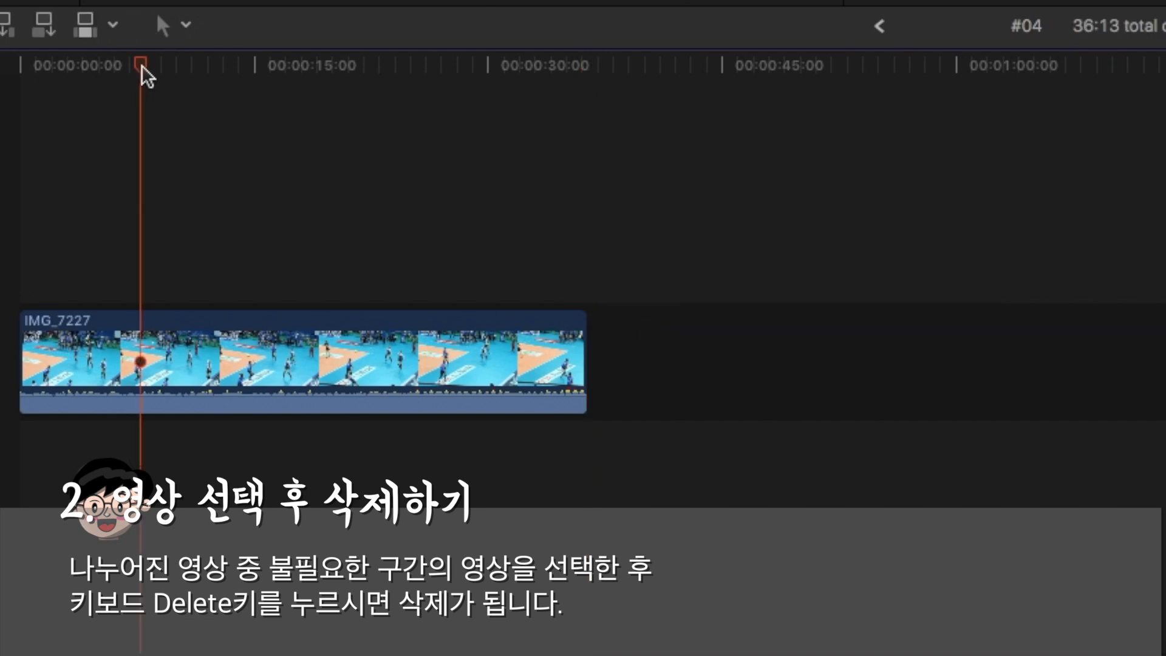
pyautogui.moveTo(142, 66); pyautogui.dragTo(317, 68)
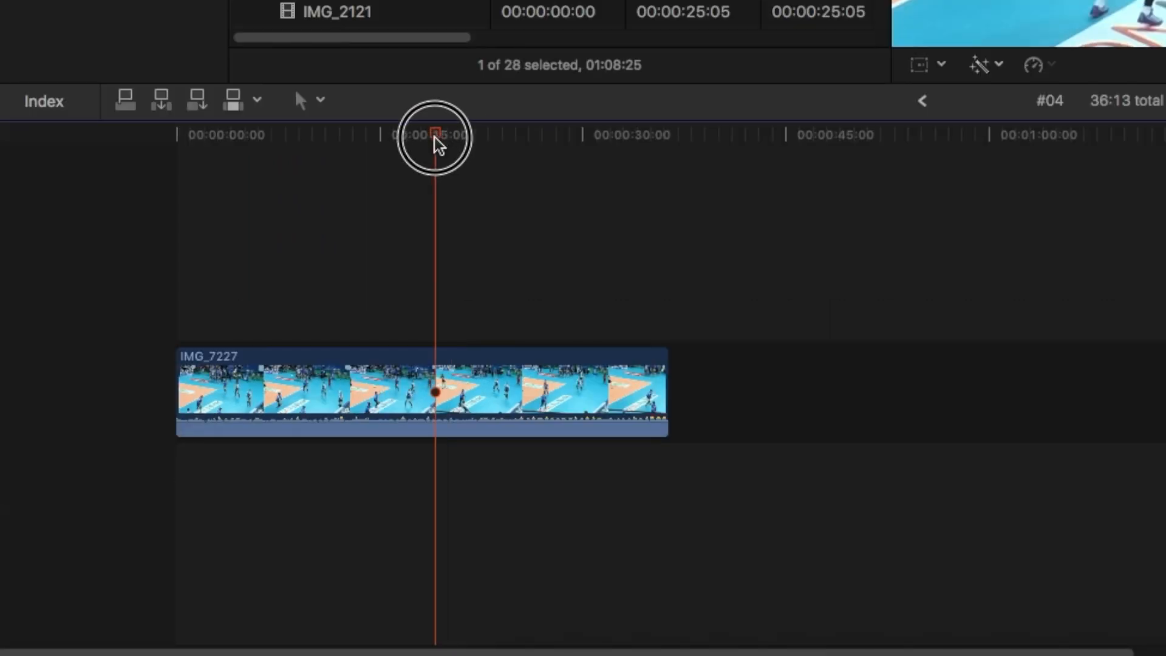
pyautogui.moveTo(437, 145); pyautogui.dragTo(385, 145)
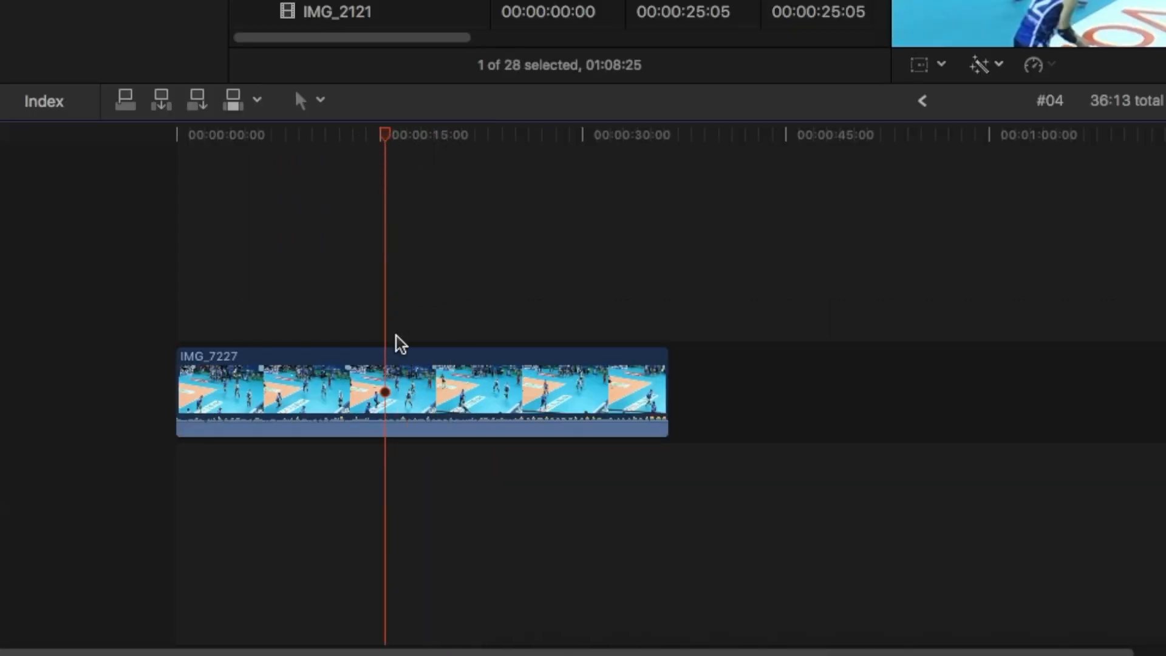
pyautogui.click(390, 366)
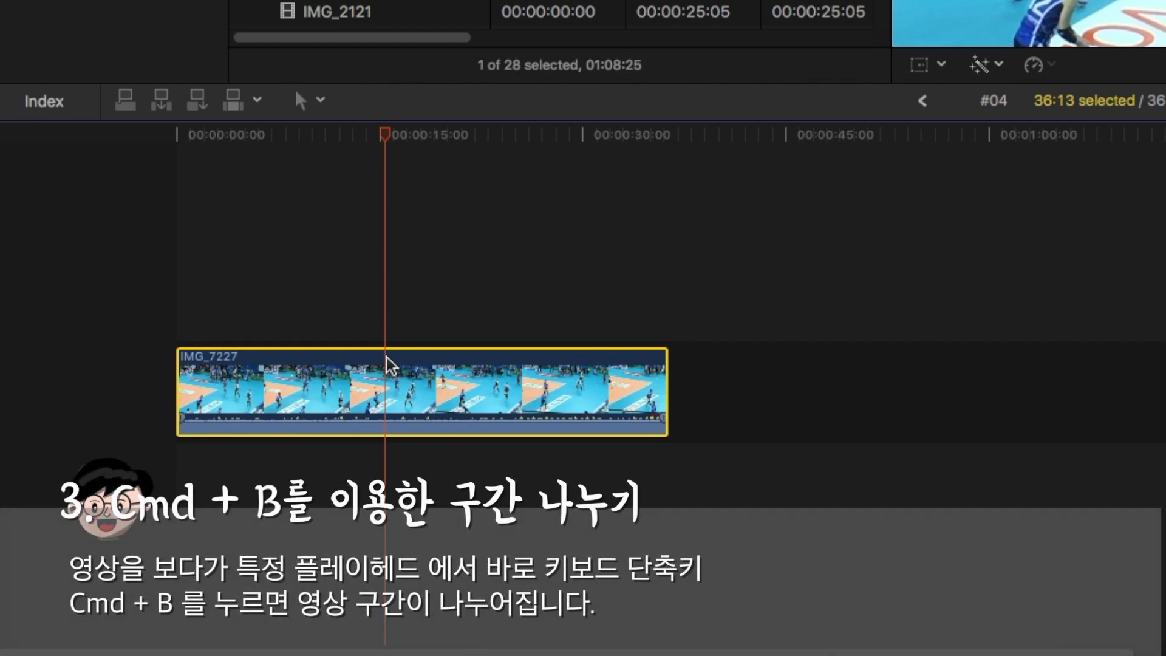
pyautogui.press('super+b')
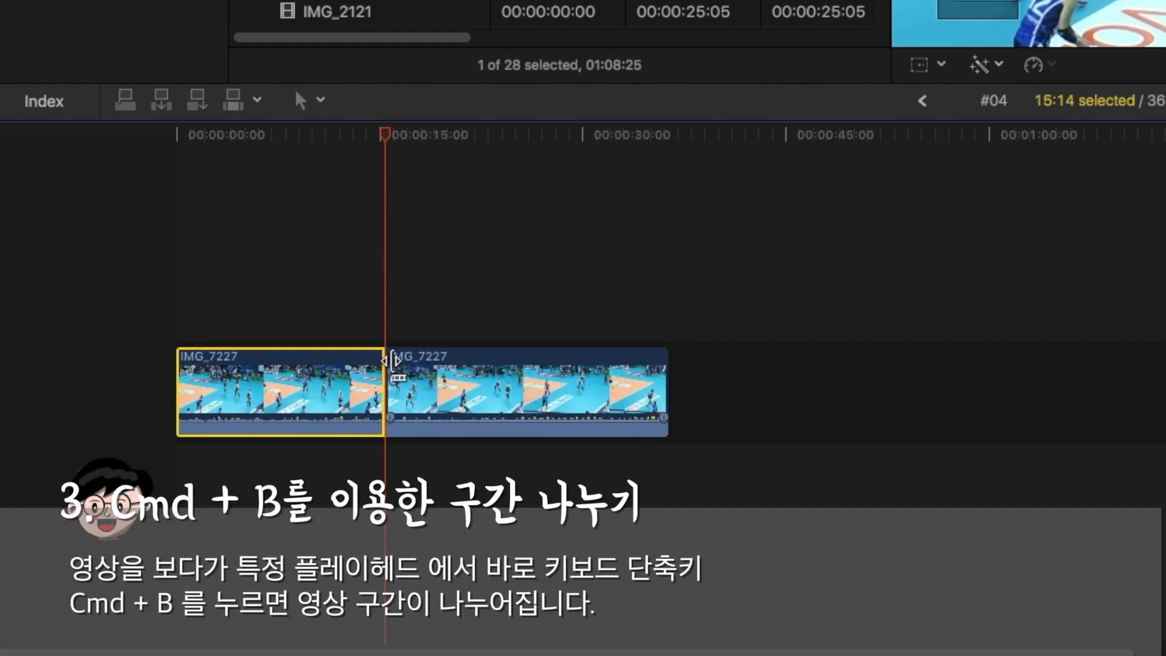
pyautogui.click(442, 369)
pyautogui.click(304, 381)
pyautogui.click(463, 377)
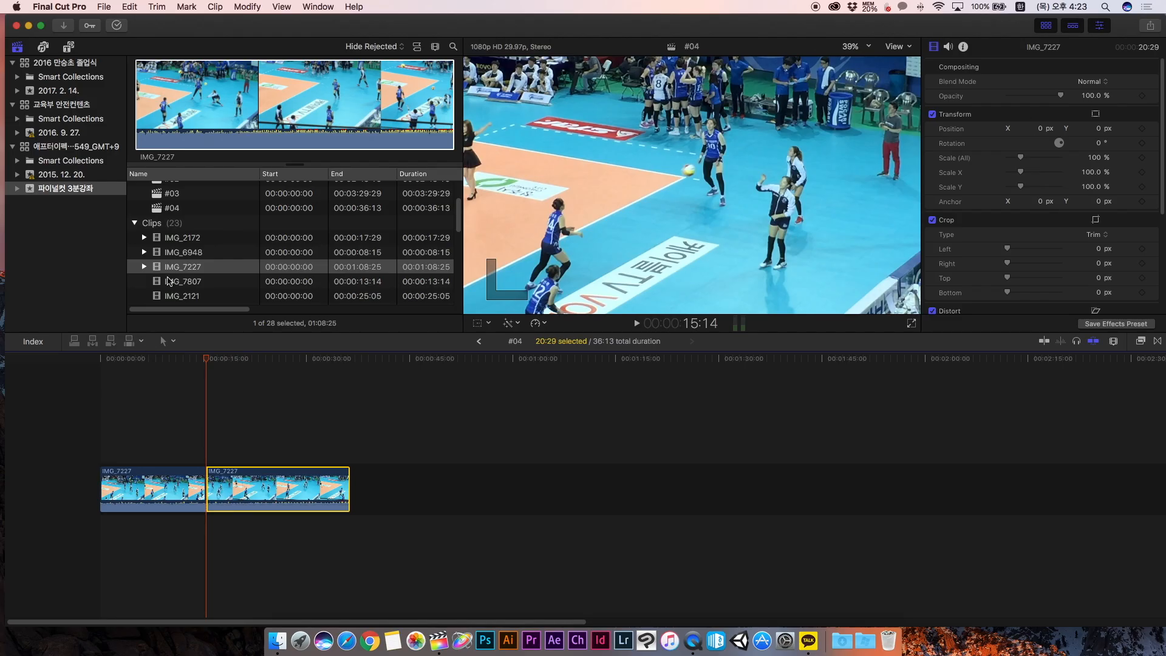
# Step: Undo the split, the segment deletions and both blade cuts, and delete the restored IMG_7227 clip from the timeline
pyautogui.click(164, 341)
pyautogui.press('super+z')
pyautogui.press('super+z')
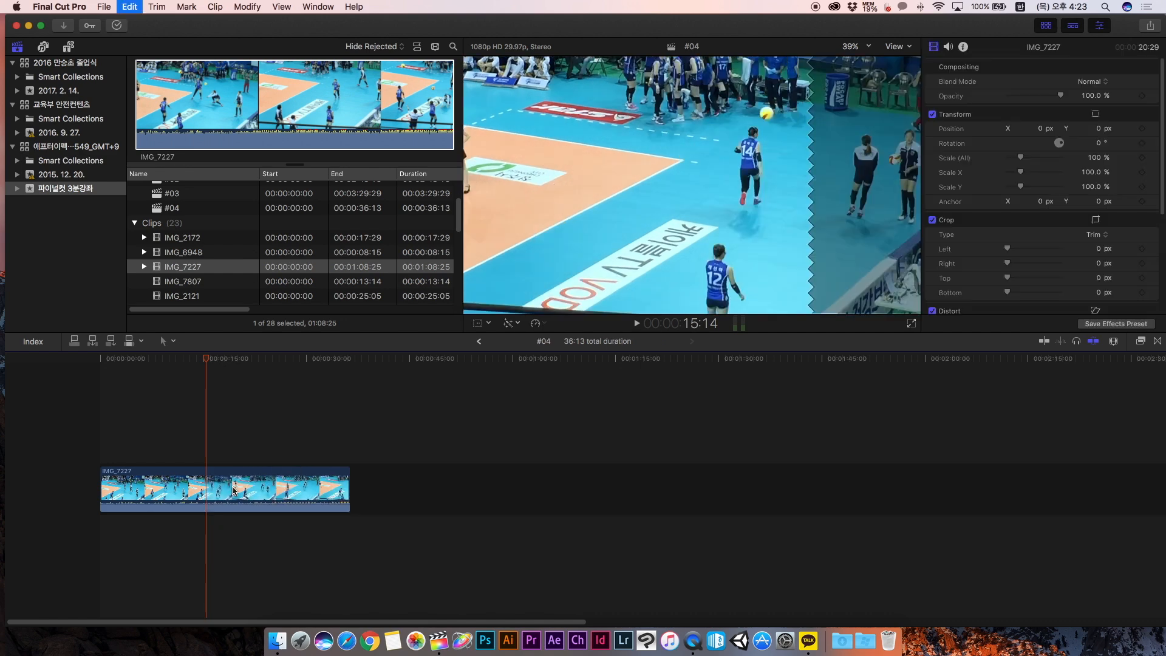
pyautogui.press('super+z')
pyautogui.press('super+z')
pyautogui.press('super+z')
pyautogui.press('super+z')
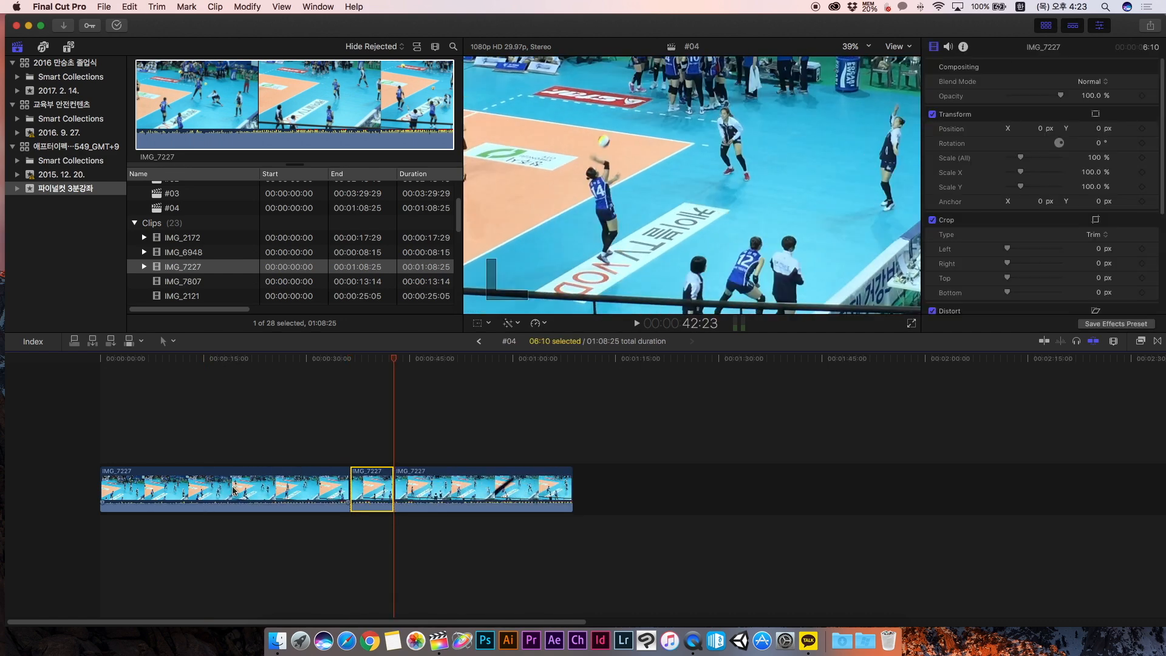
pyautogui.press('super+z')
pyautogui.press('super+z')
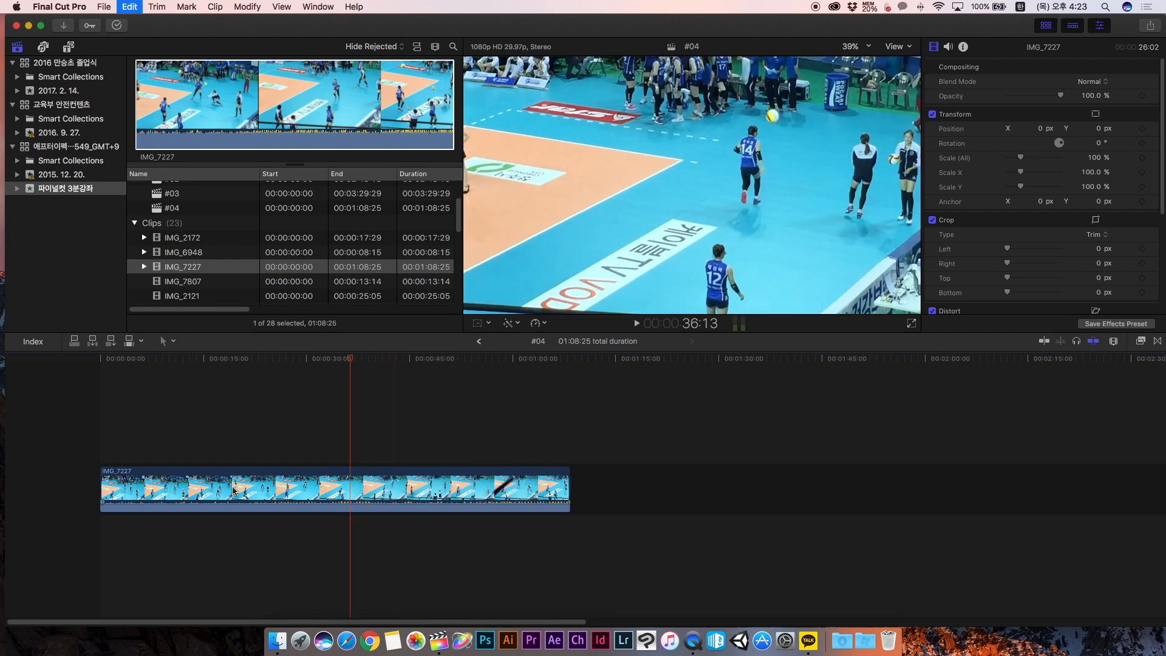
pyautogui.click(278, 476)
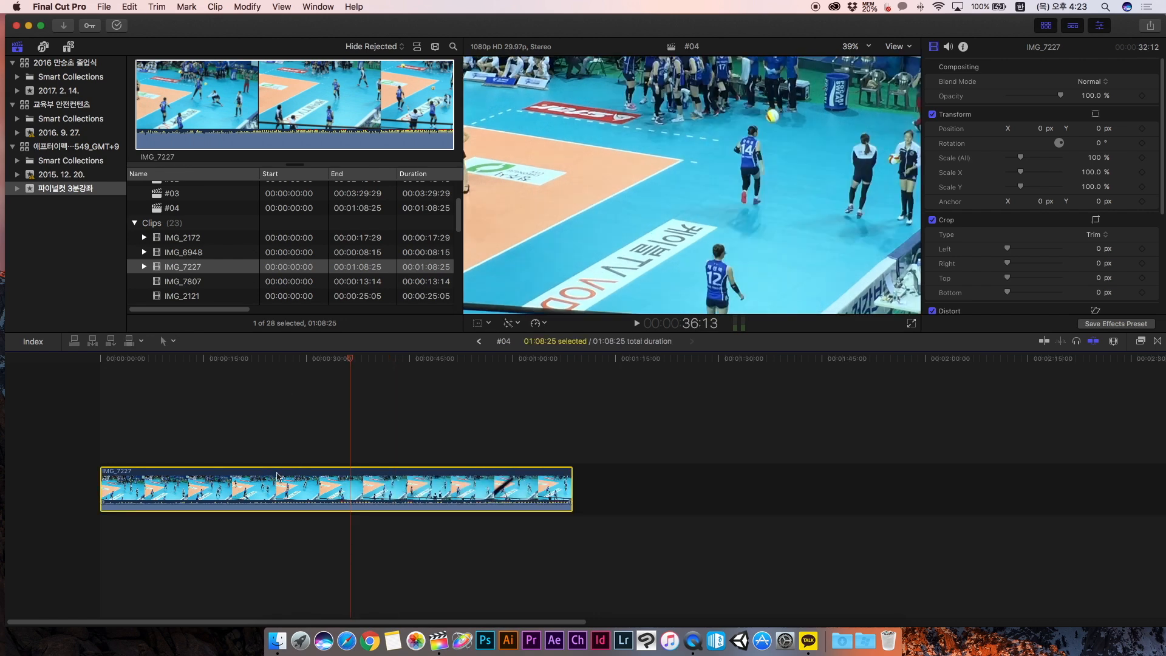
pyautogui.press('Delete')
# Step: Mark a range in the IMG_7227 browser clip with an In point at about 18 seconds and an Out point at about 48:27
pyautogui.click(190, 269)
pyautogui.click(191, 119)
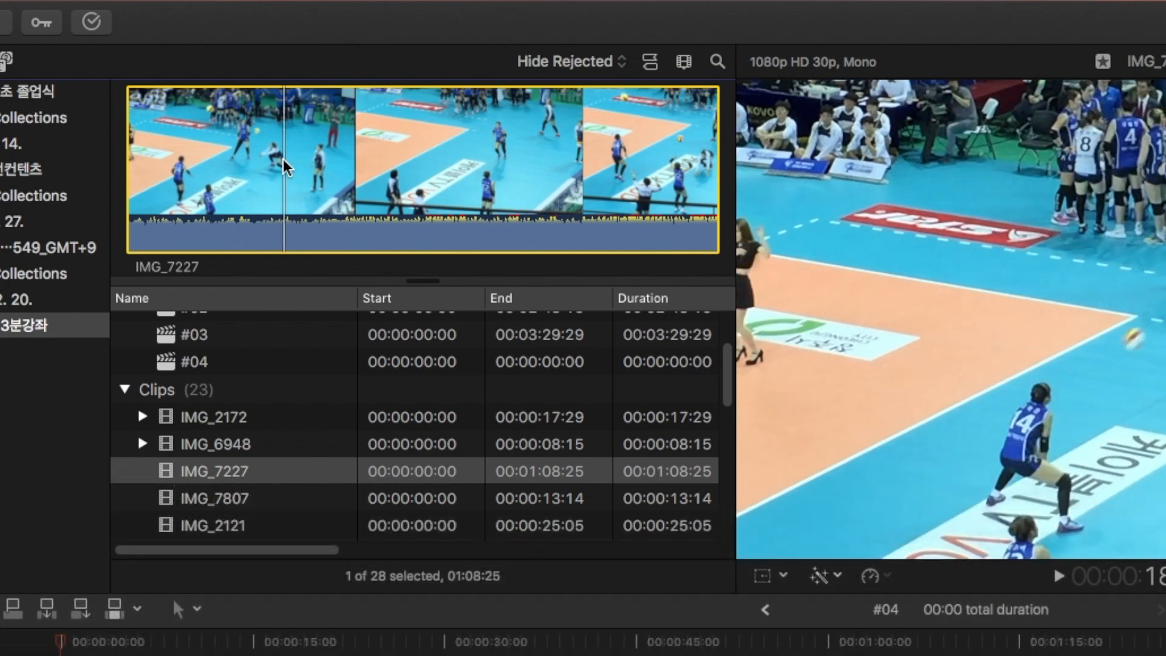
pyautogui.press('i')
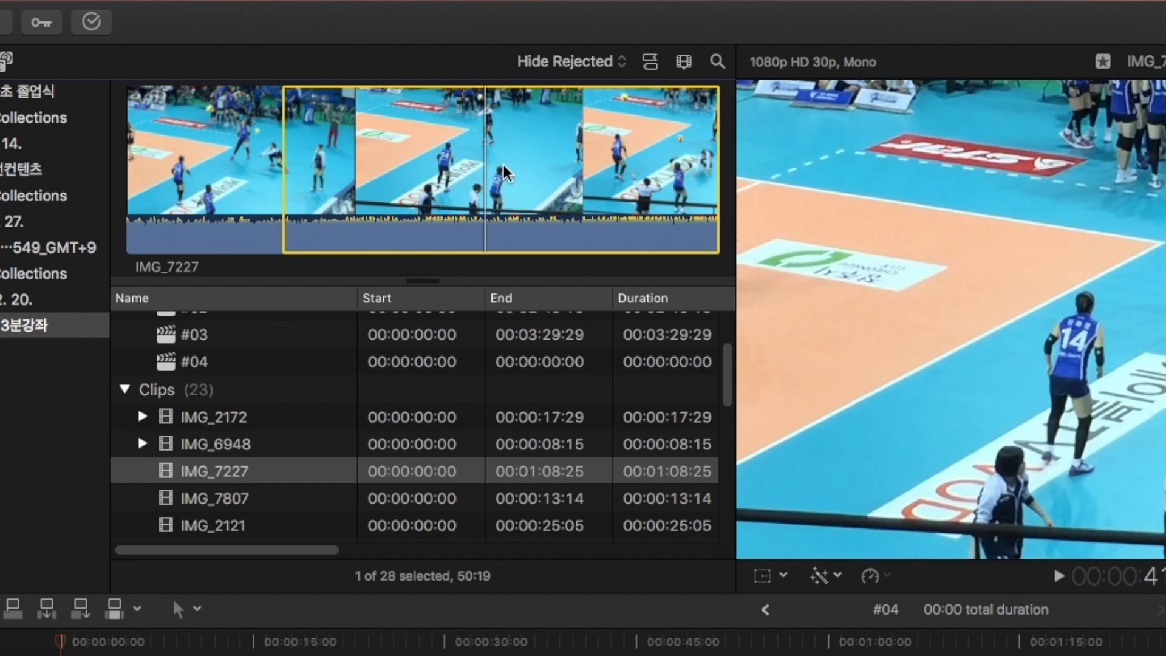
pyautogui.press('o')
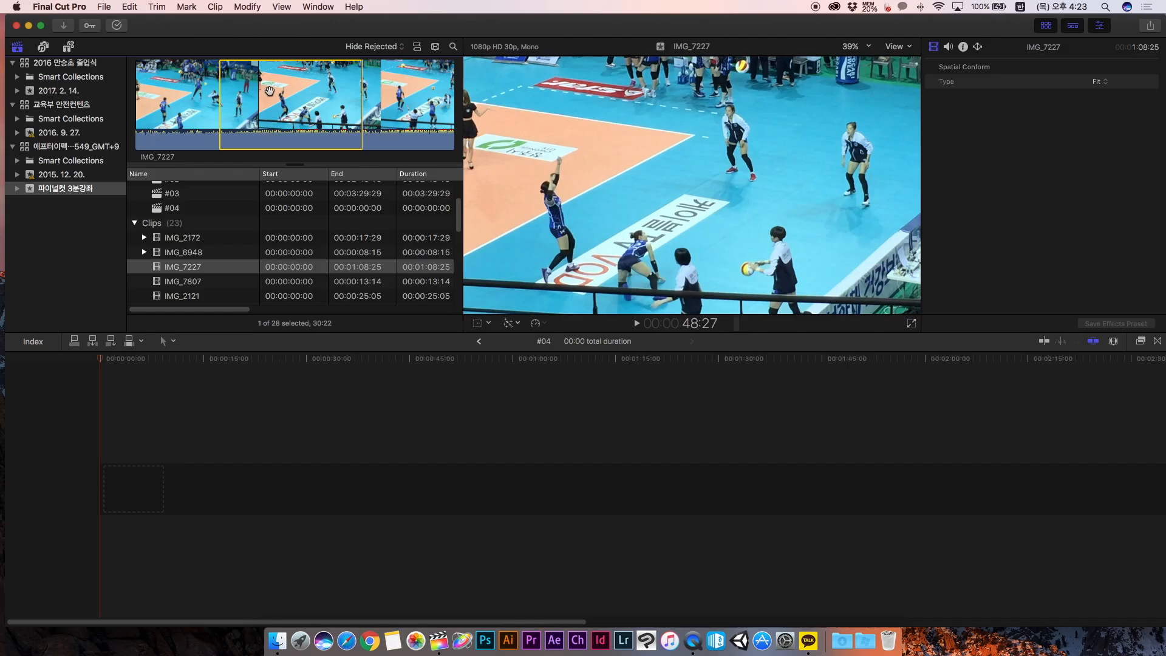
# Step: Append the marked range of IMG_7227 to the #04 timeline and scrub through it to 12:00
pyautogui.moveTo(269, 90); pyautogui.dragTo(246, 127)
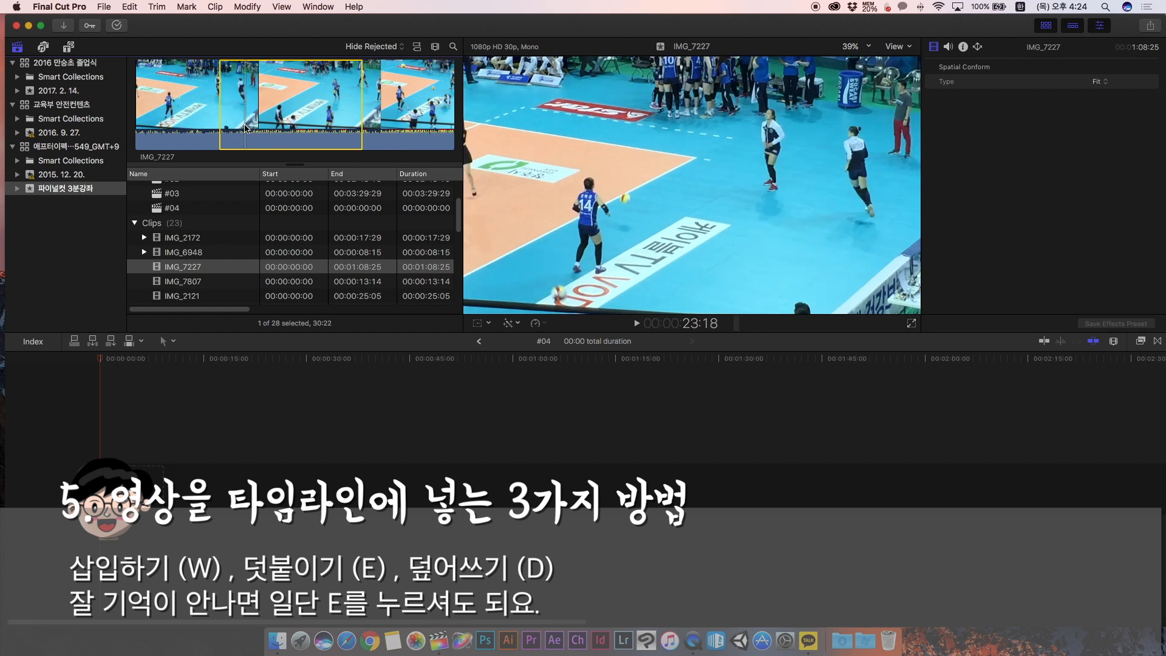
pyautogui.press('e')
pyautogui.click(135, 360)
pyautogui.moveTo(135, 361); pyautogui.dragTo(184, 363)
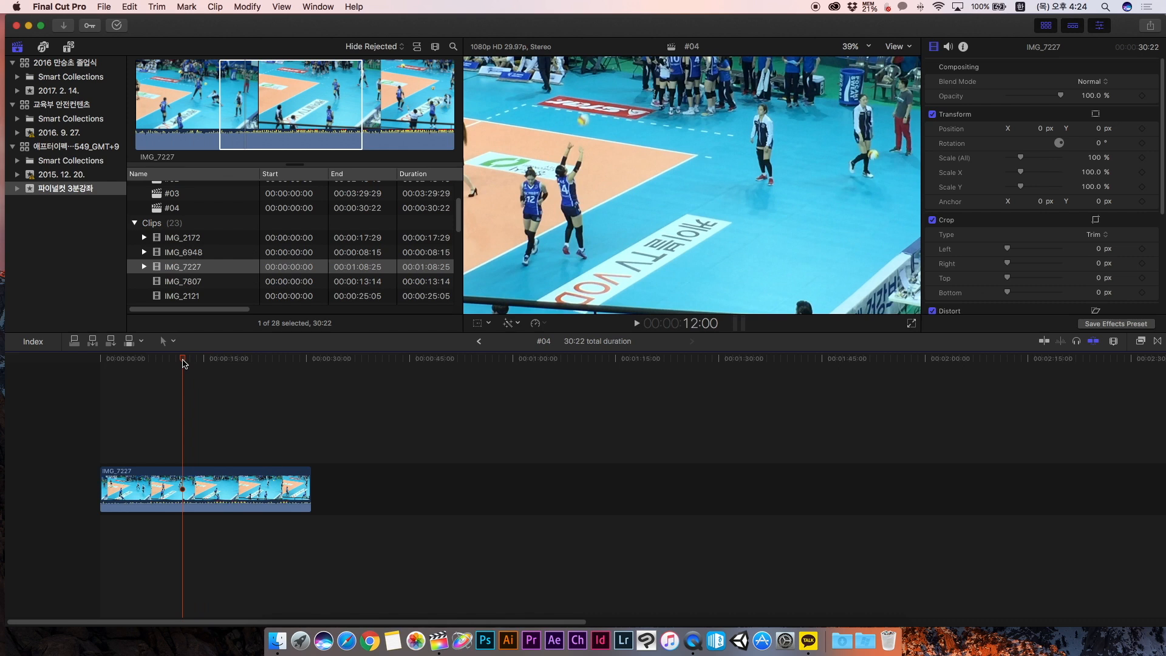
# Step: Delete the appended IMG_7227 clip from the timeline and return to its filmstrip in the browser
pyautogui.click(214, 493)
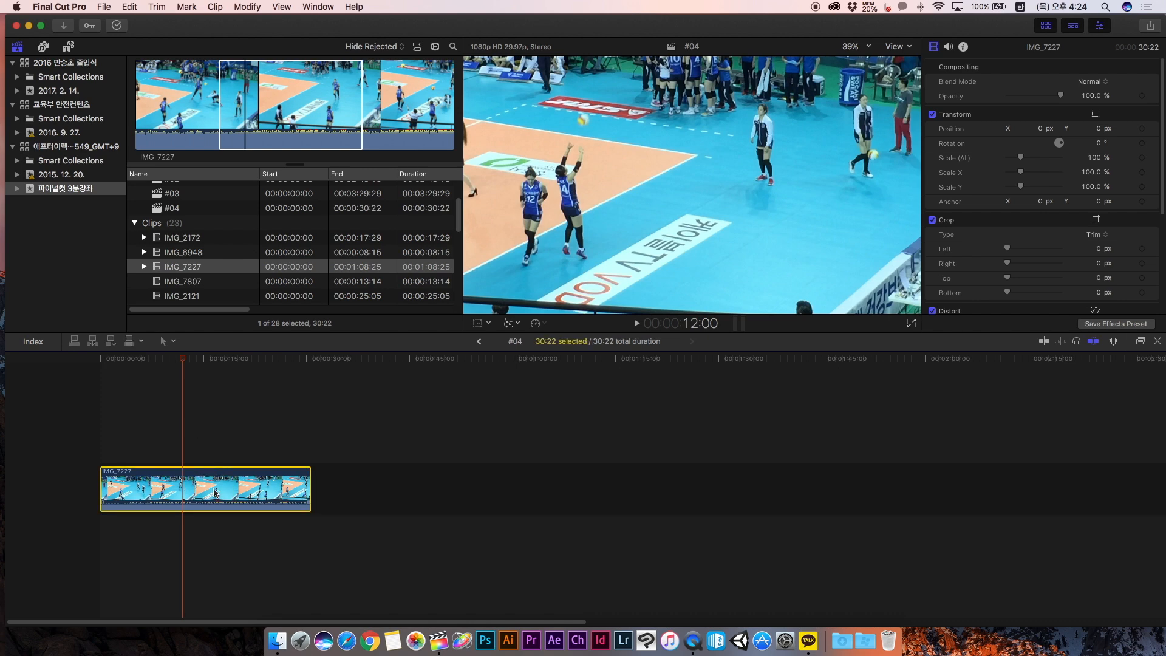
pyautogui.press('Delete')
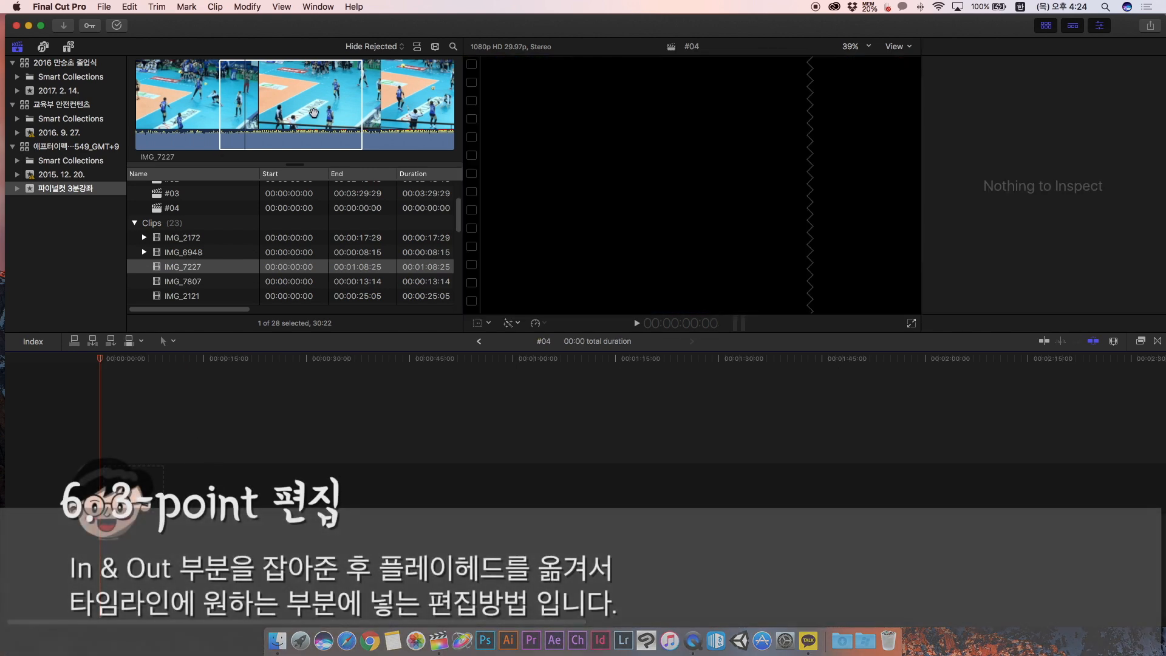
pyautogui.click(338, 120)
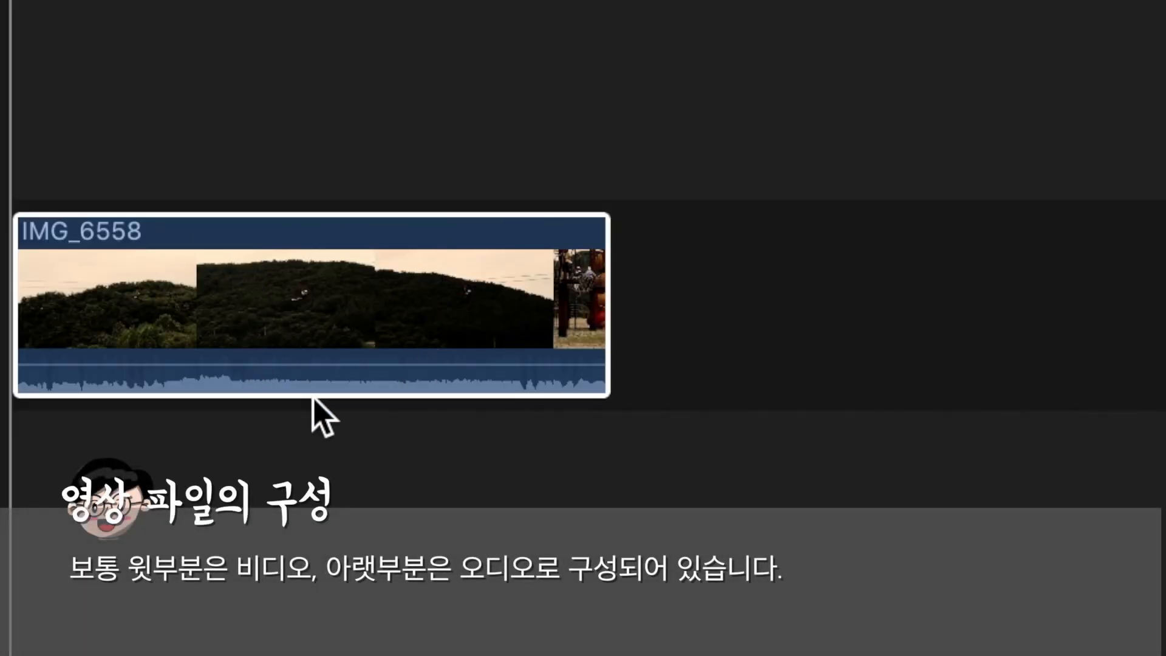
# Step: Enlarge the IMG_6558 clip in the #06 timeline and play it to check the audio level meters
pyautogui.click(514, 364)
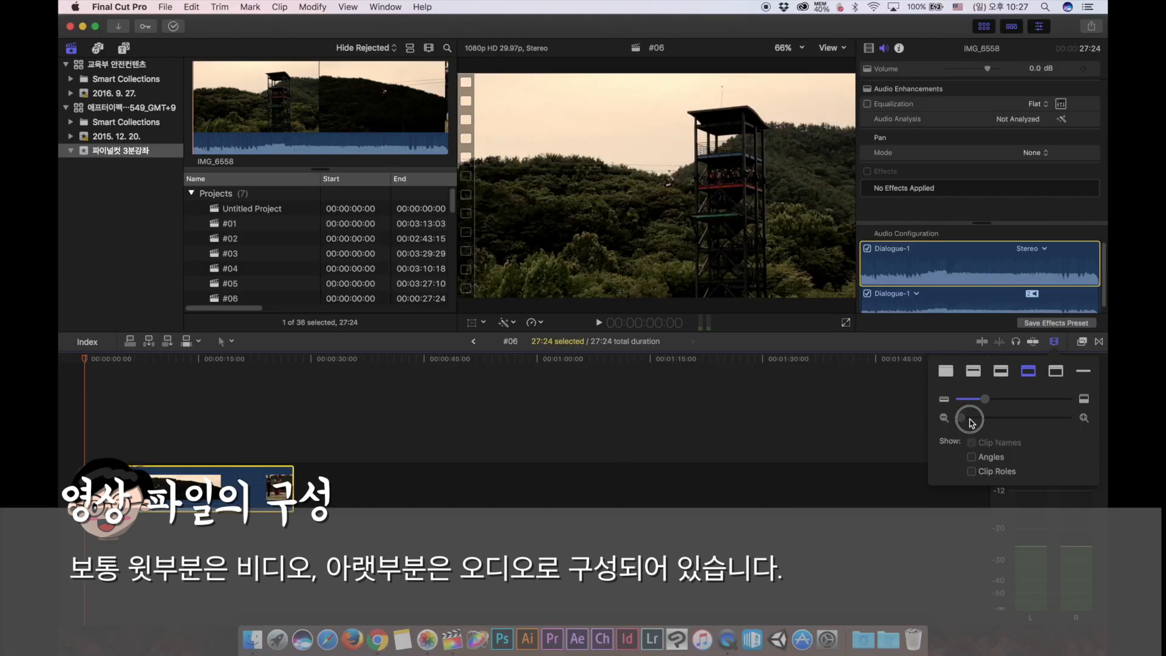
pyautogui.moveTo(965, 416); pyautogui.dragTo(1012, 417)
pyautogui.click(464, 549)
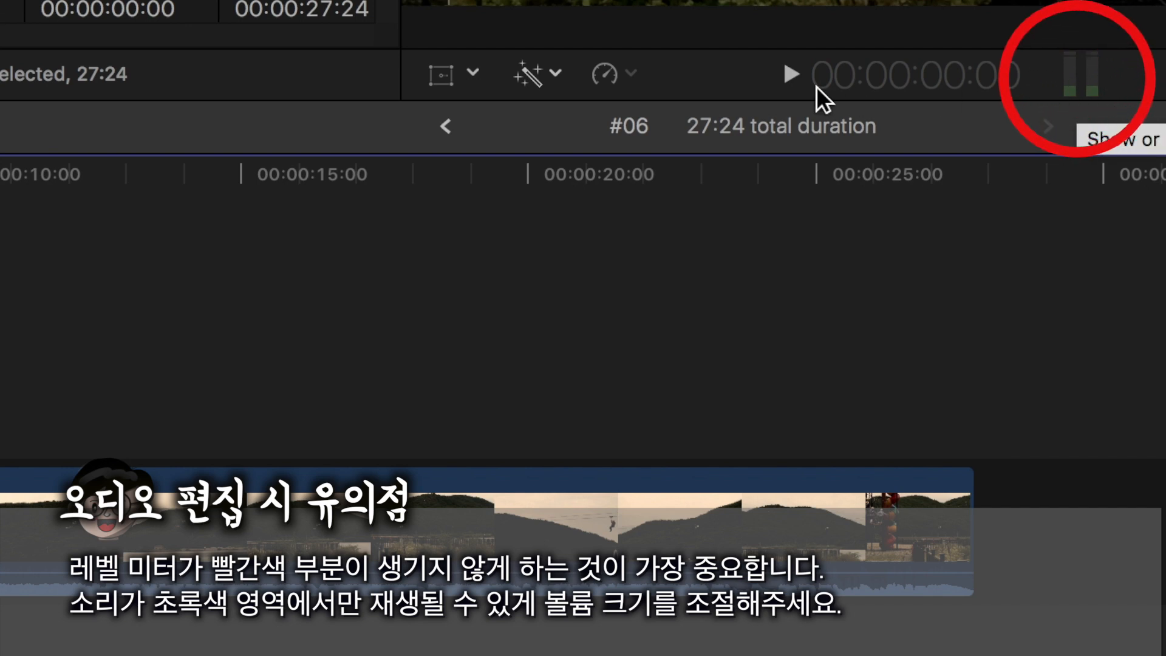
pyautogui.click(788, 78)
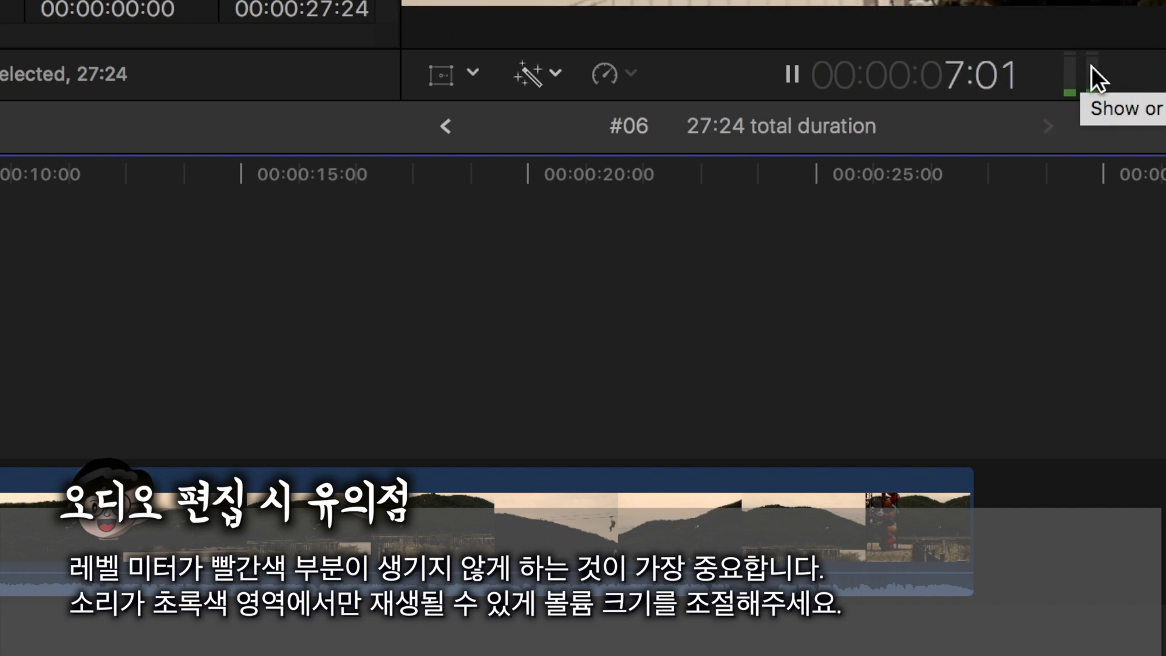
pyautogui.click(790, 79)
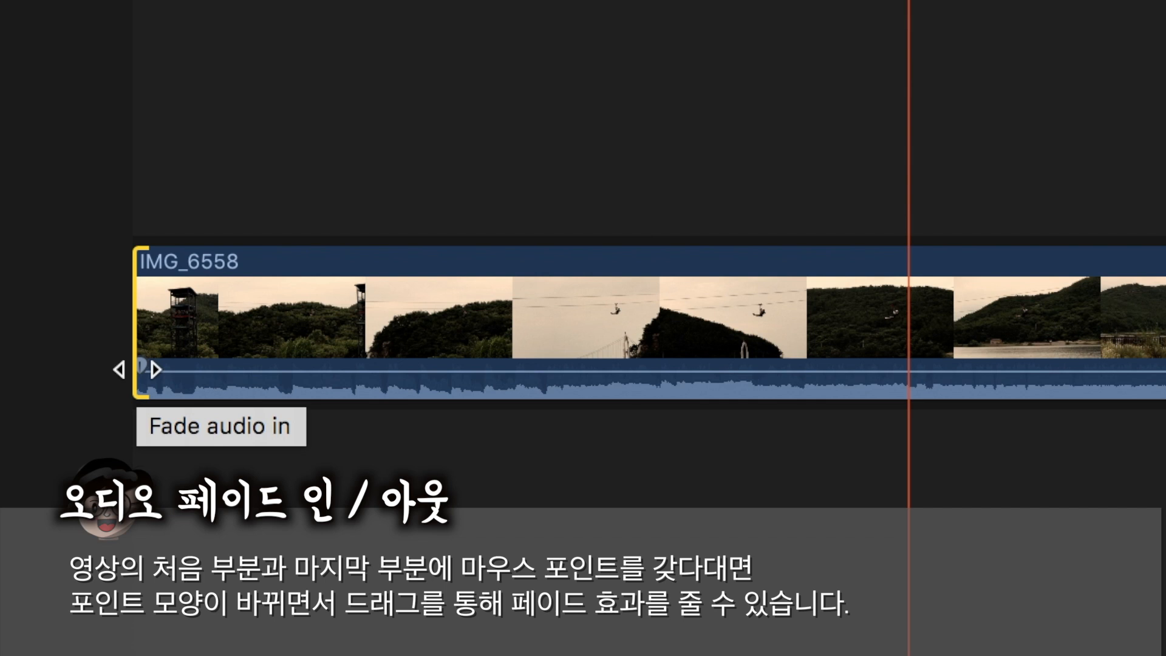
# Step: Add an audio fade-in at the start of the IMG_6558 clip
pyautogui.moveTo(136, 366); pyautogui.dragTo(330, 367)
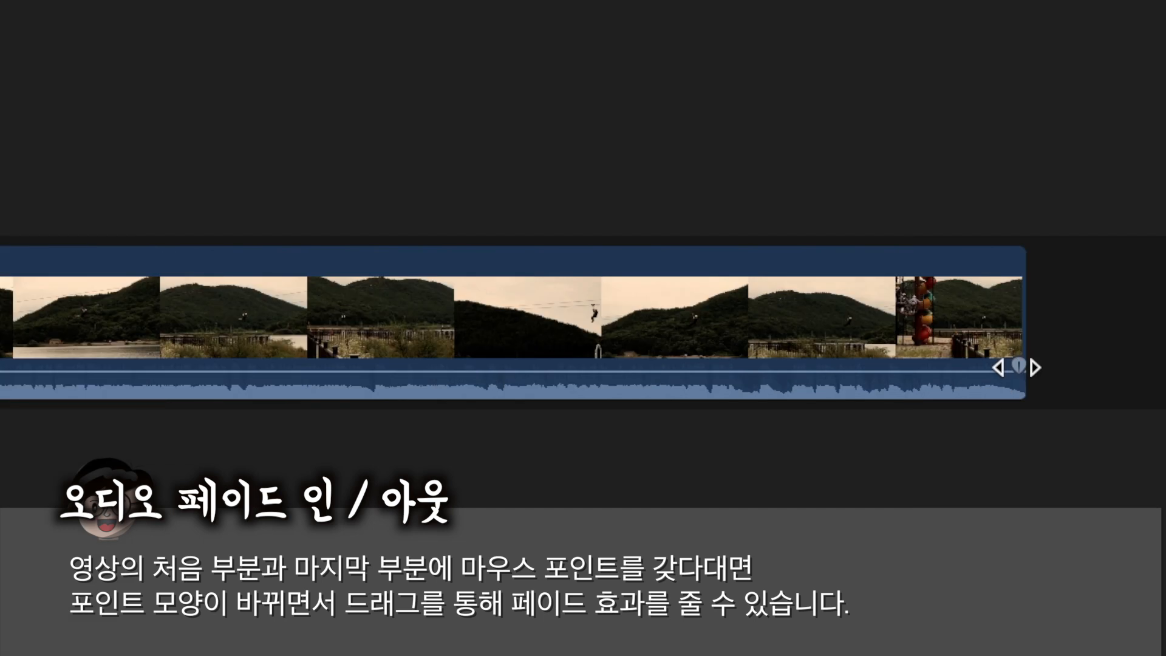
# Step: Add an audio fade-out at the end of the IMG_6558 clip and play its beginning and ending to check both fades
pyautogui.moveTo(1026, 367); pyautogui.dragTo(856, 365)
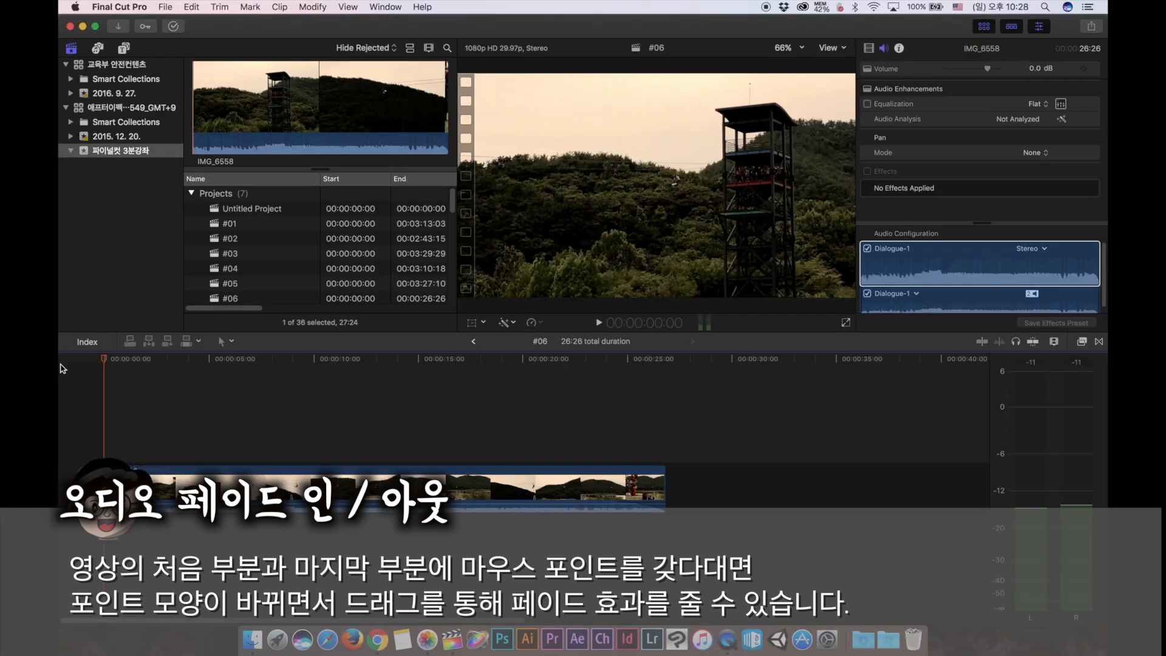
pyautogui.click(600, 323)
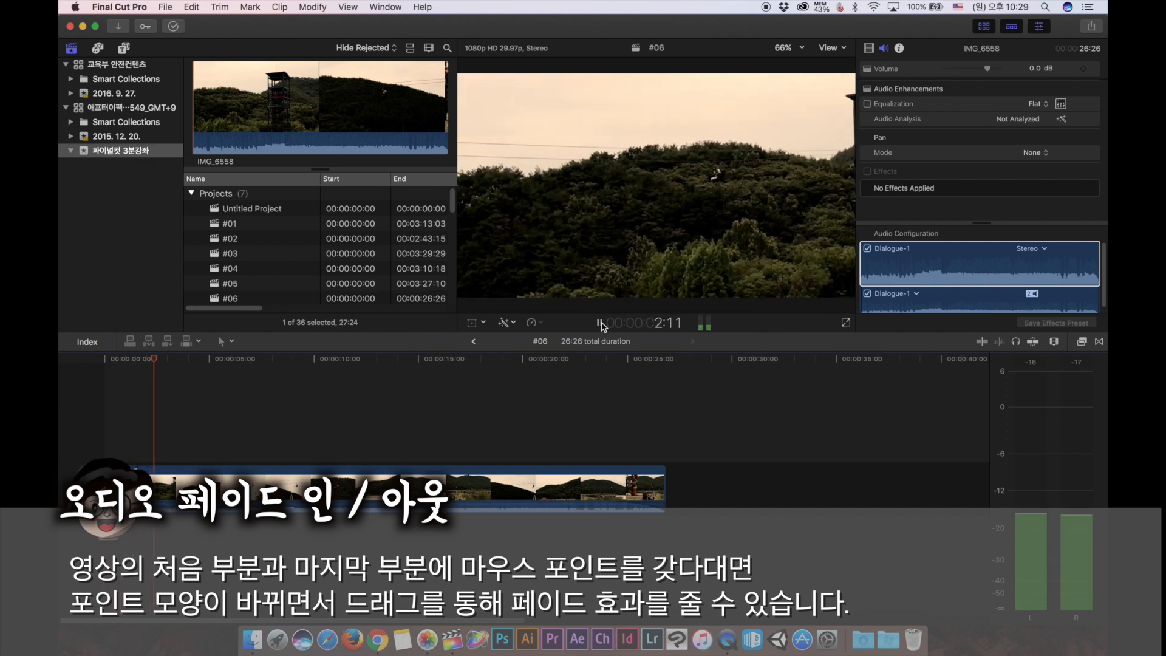
pyautogui.click(600, 323)
pyautogui.click(630, 362)
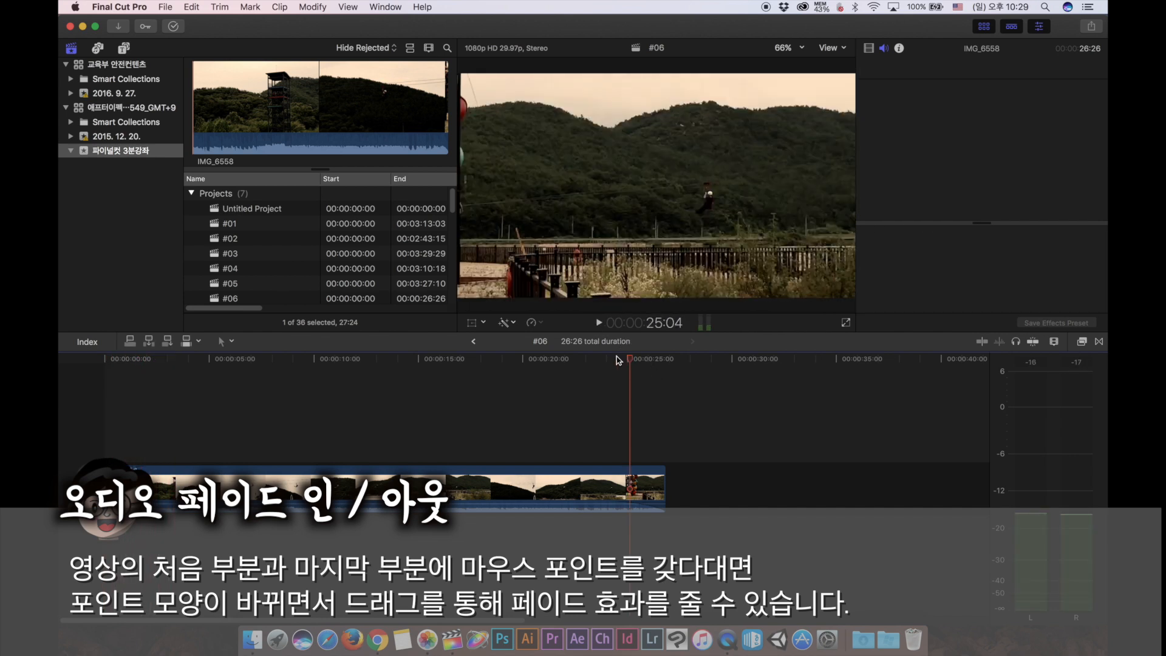
pyautogui.click(600, 323)
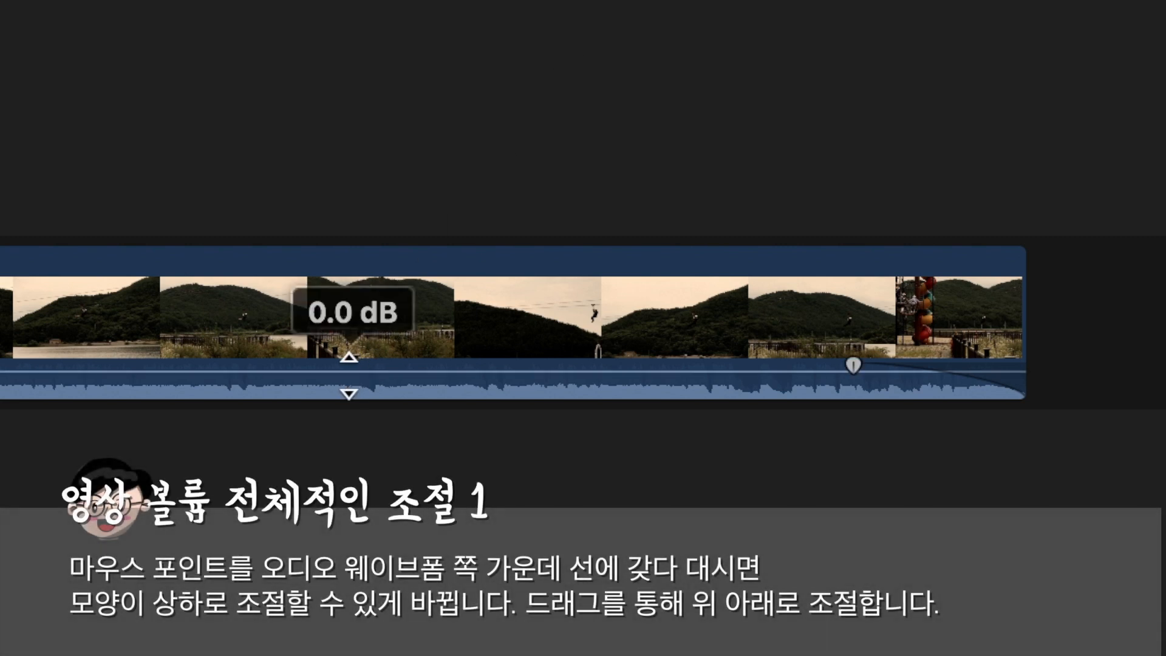
# Step: Raise the overall volume of the IMG_6558 clip with the level line on its timeline waveform
pyautogui.moveTo(349, 375); pyautogui.dragTo(361, 323)
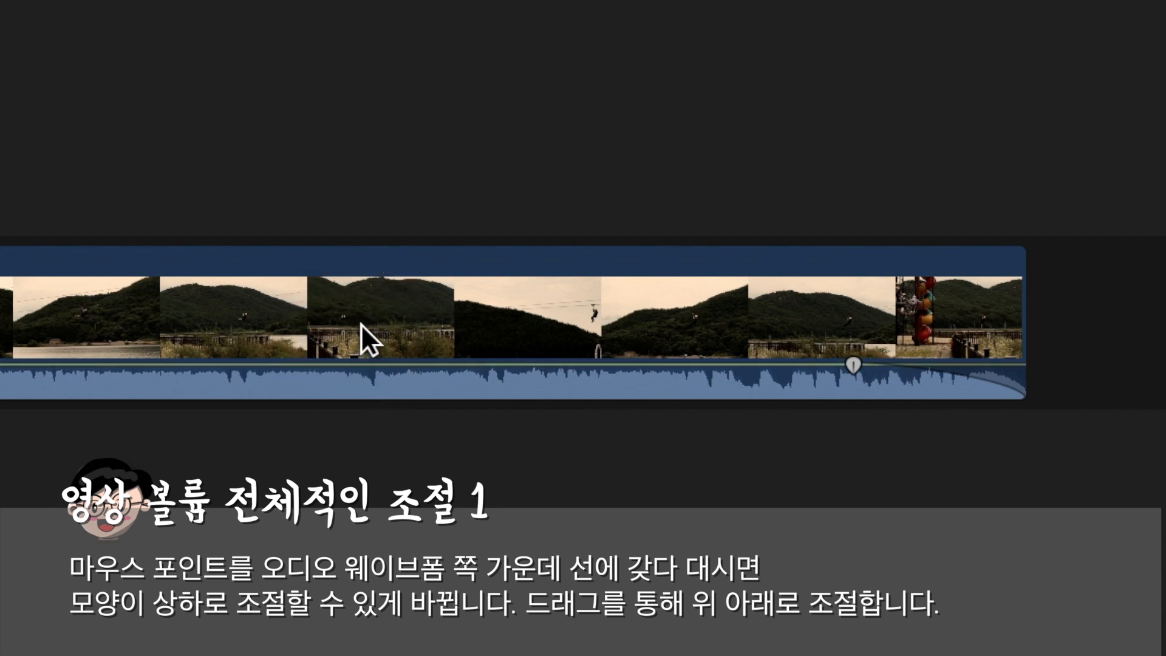
pyautogui.click(361, 323)
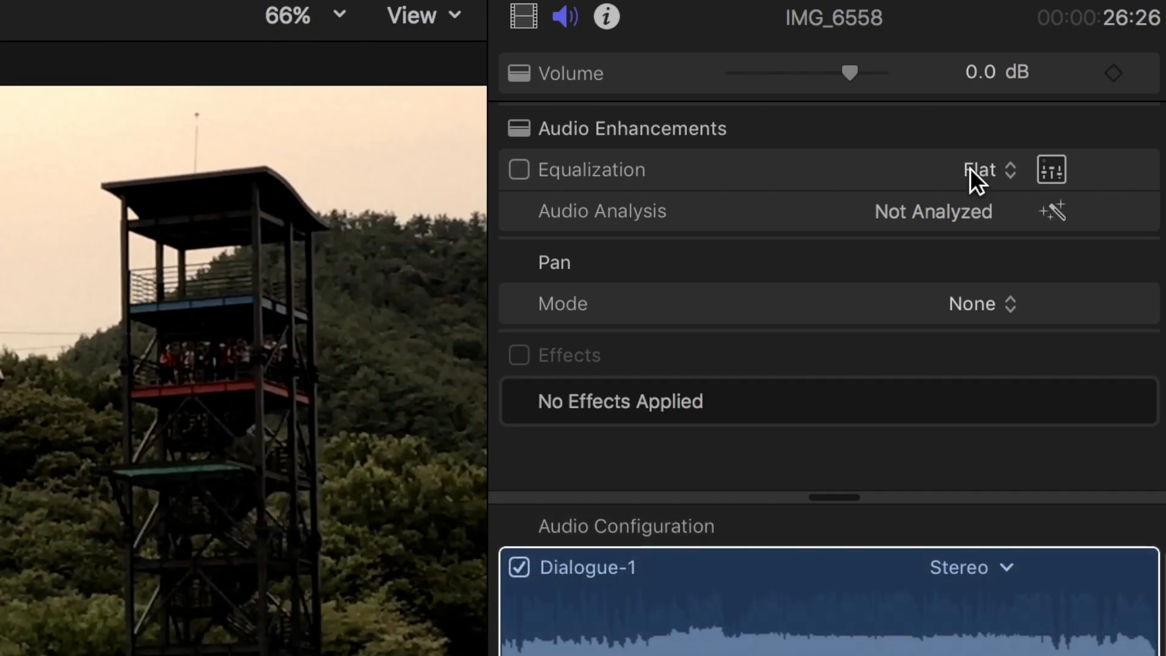
# Step: Set the IMG_6558 clip's equalization to Voice Enhance and play a few seconds to hear it
pyautogui.click(971, 168)
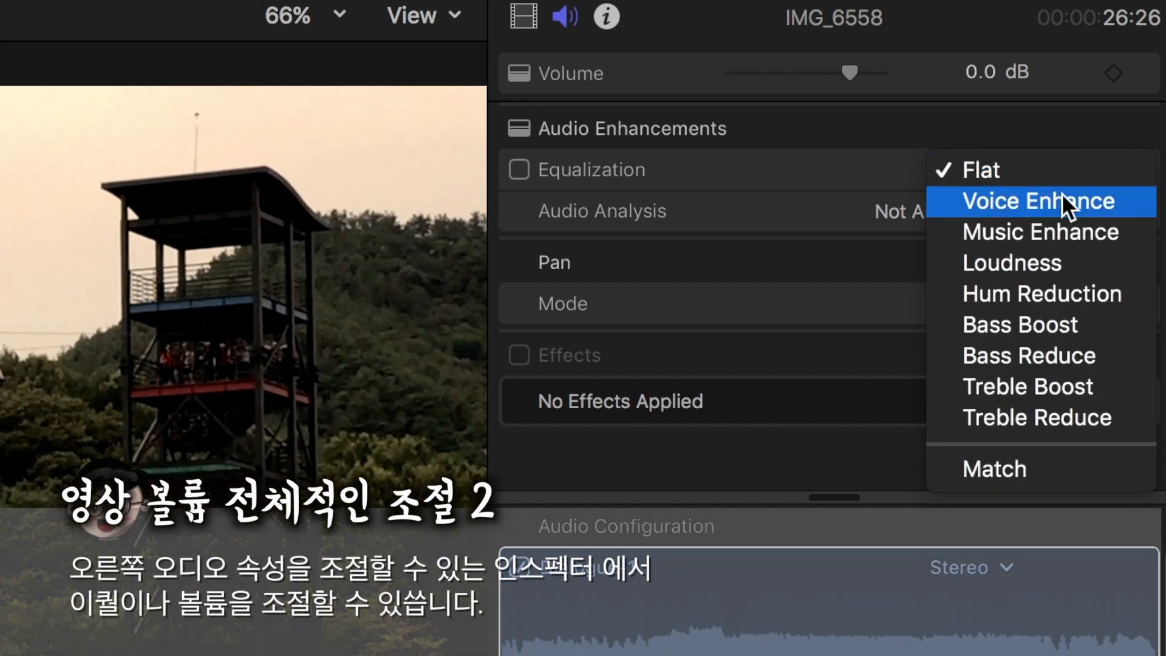
pyautogui.click(1110, 208)
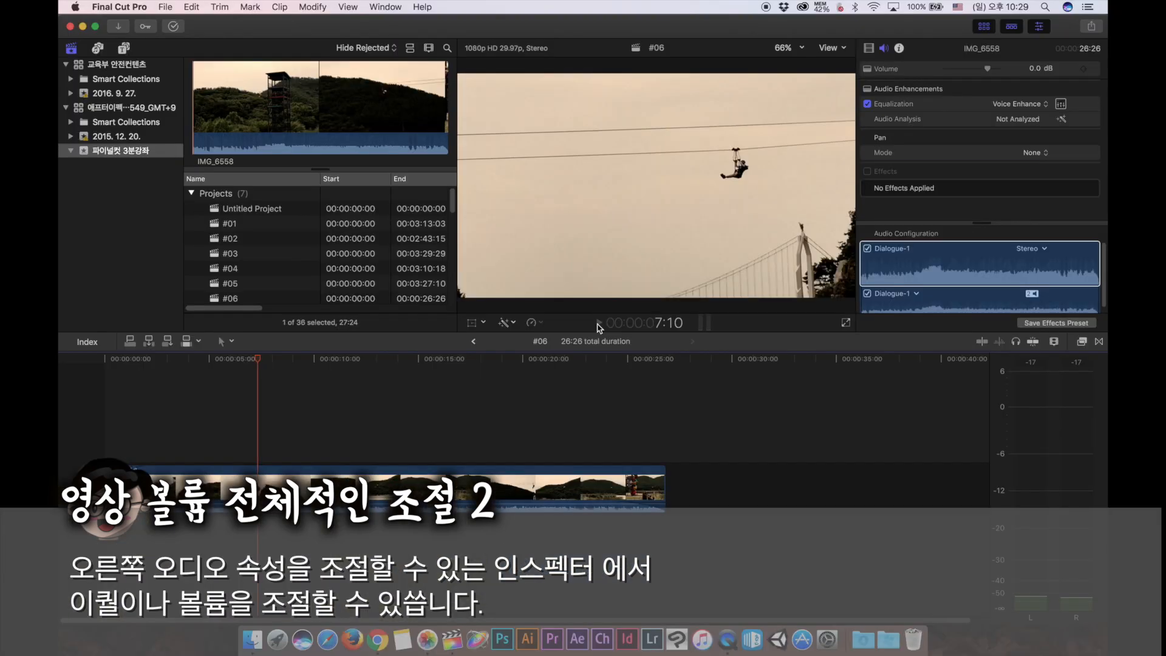
pyautogui.click(598, 325)
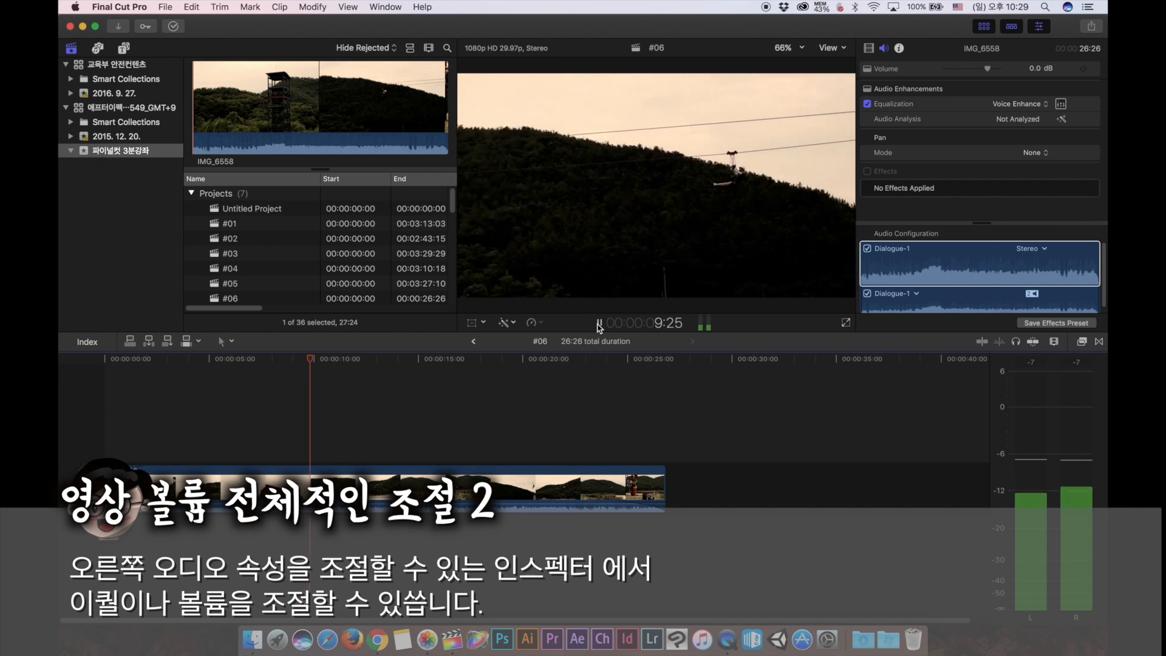
pyautogui.click(598, 324)
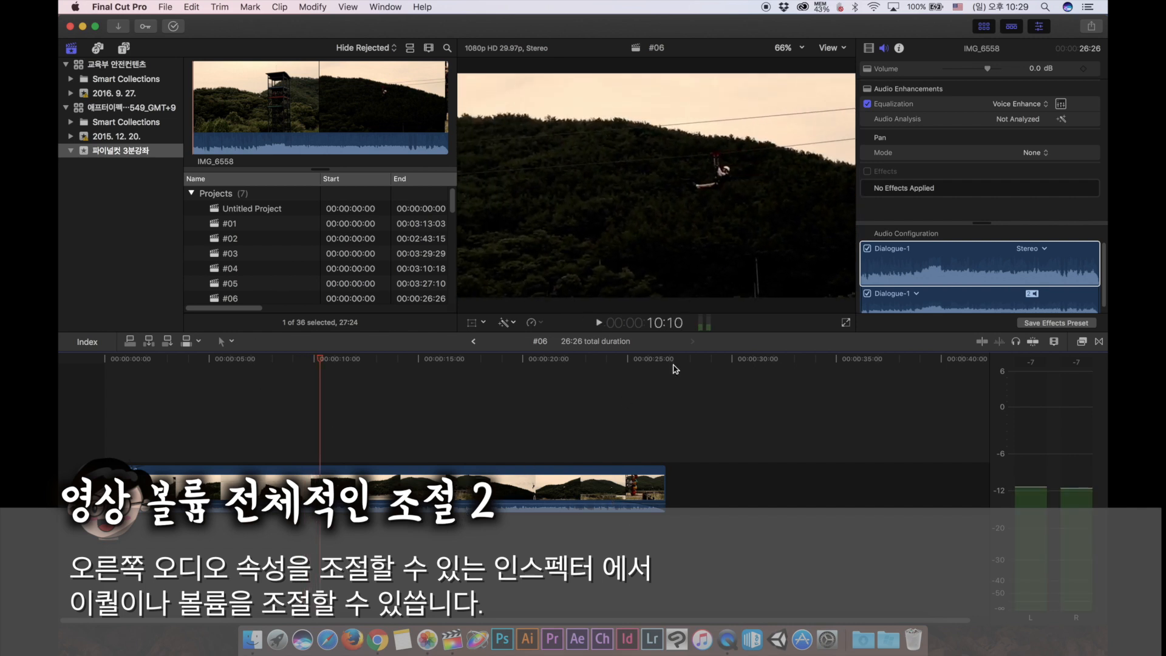
# Step: Change the IMG_6558 clip's equalization to Music Enhance and play from about 9:02 to check the audio level meters
pyautogui.click(1036, 107)
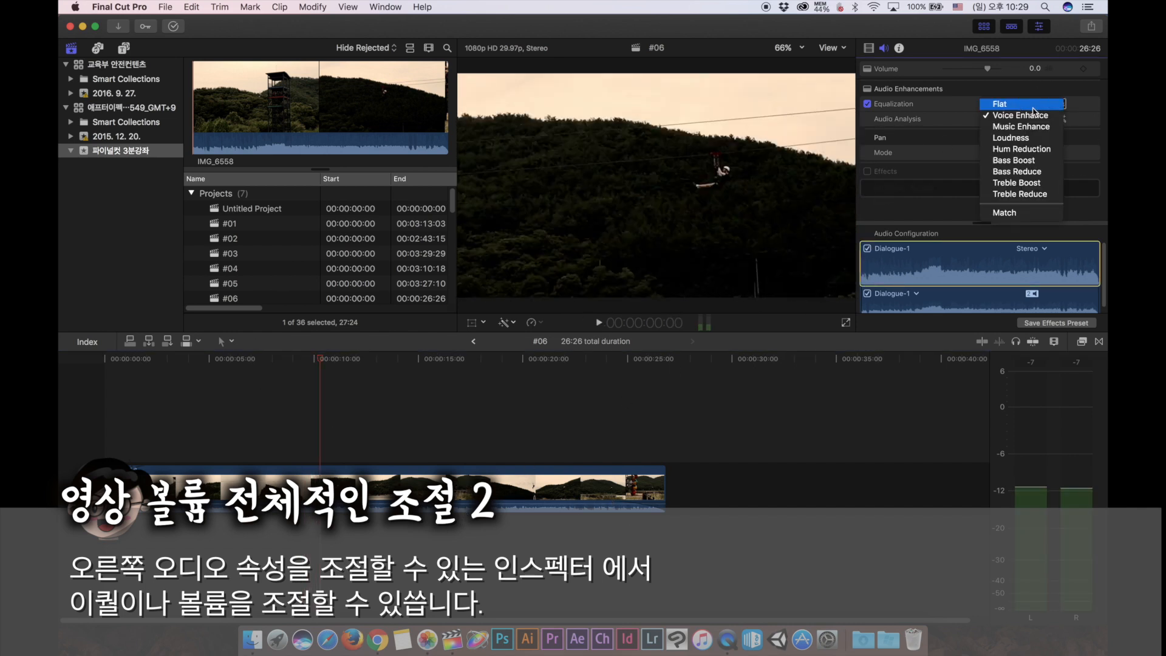
pyautogui.click(1033, 126)
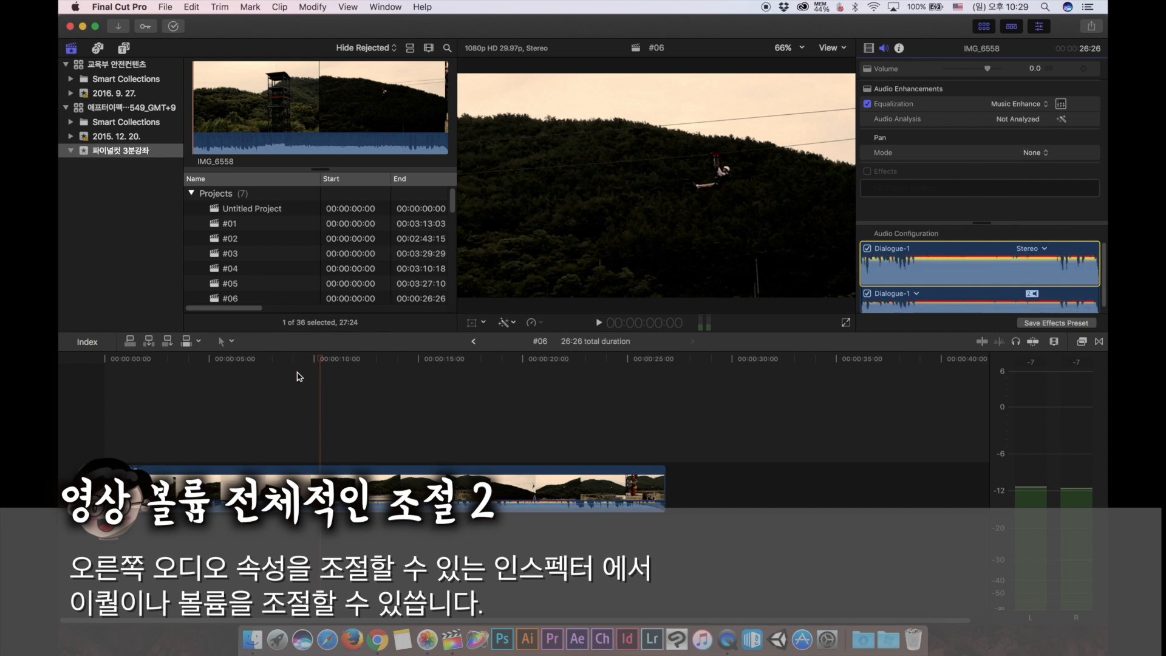
pyautogui.click(294, 361)
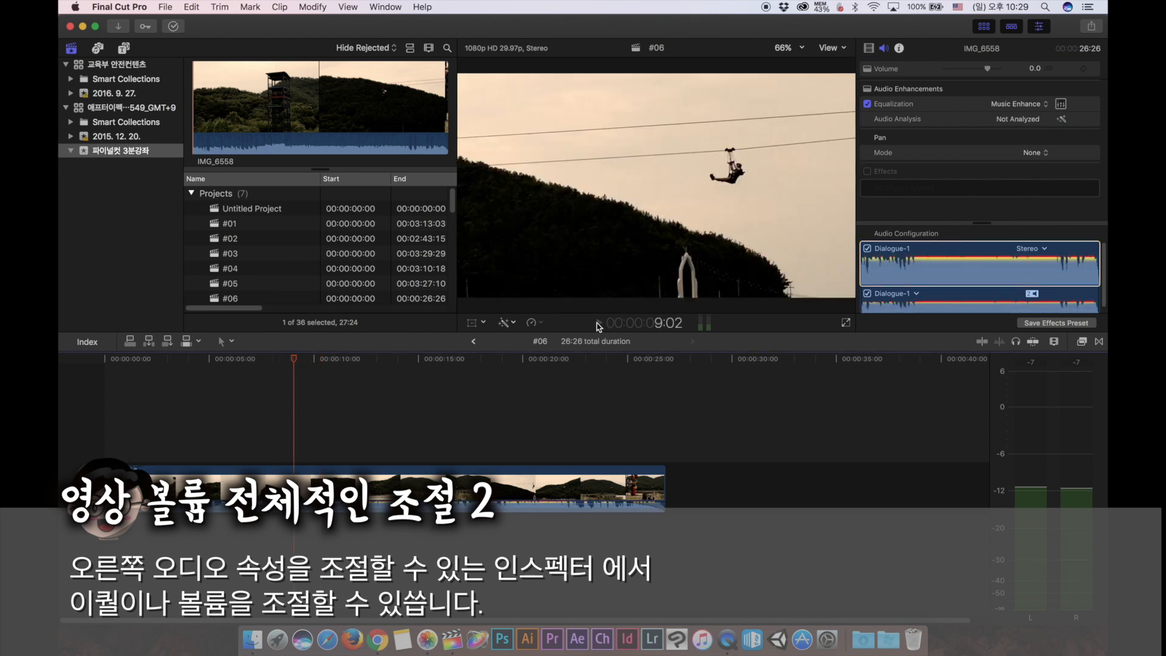
pyautogui.click(598, 324)
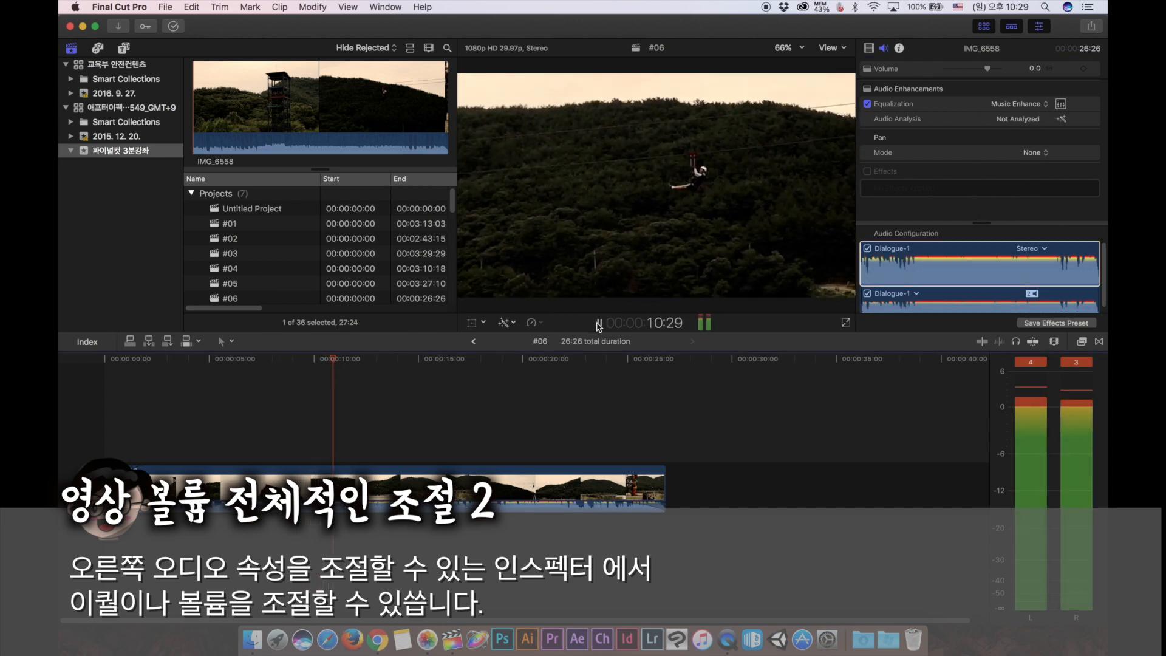
pyautogui.press('space')
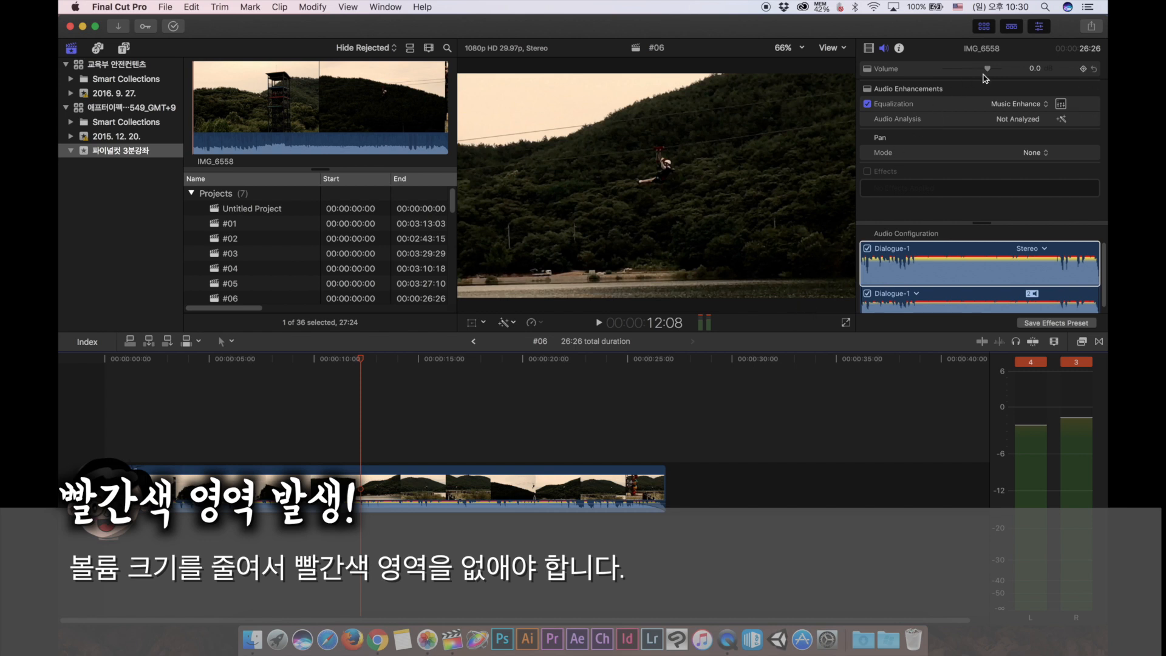
# Step: Lower the IMG_6558 clip's volume to -6.1 dB and play it to check the levels
pyautogui.moveTo(1035, 69); pyautogui.dragTo(1033, 68)
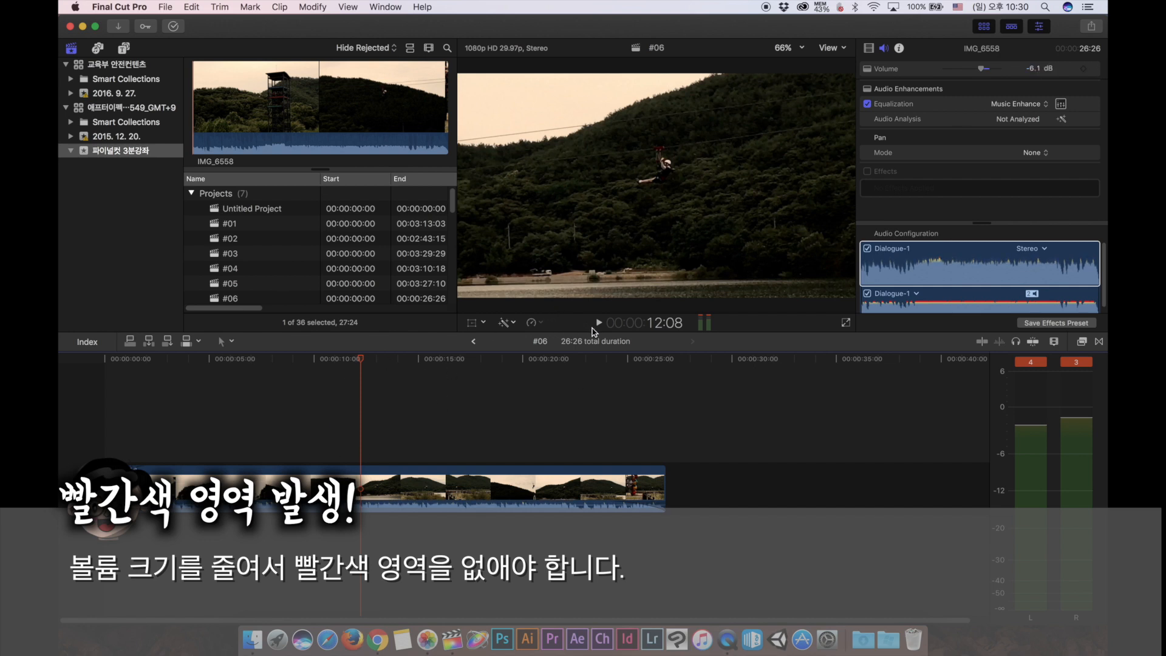
pyautogui.click(601, 325)
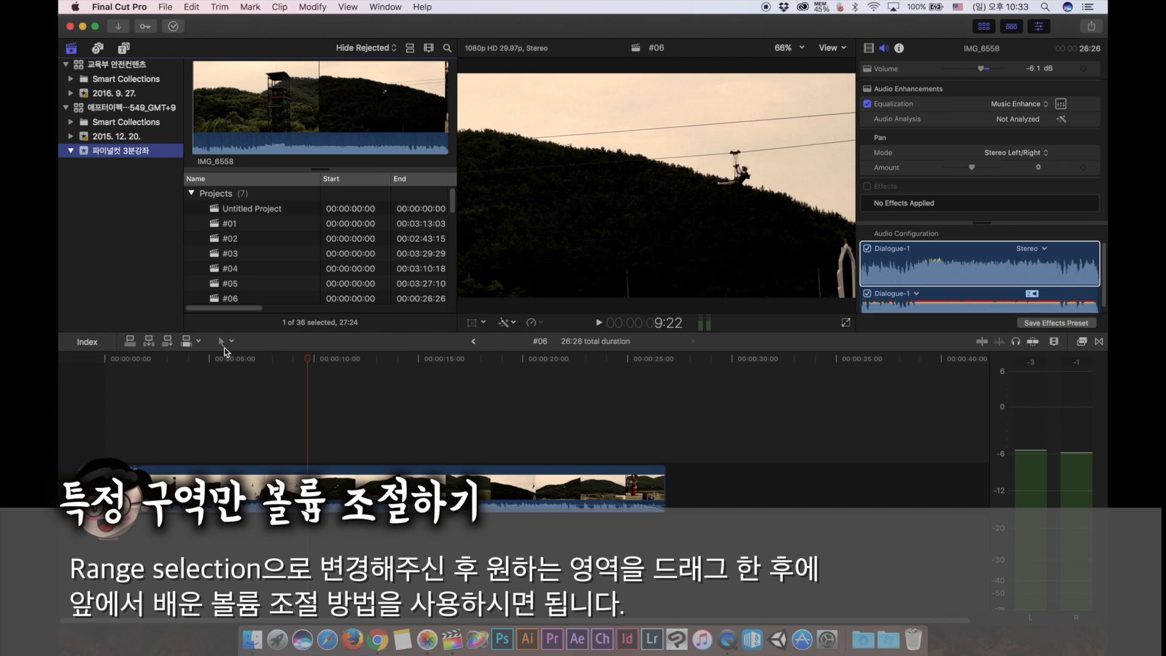
# Step: Lower the volume only within a 10:05 Range Selection in the middle of IMG_6558 and play from just before it
pyautogui.click(227, 345)
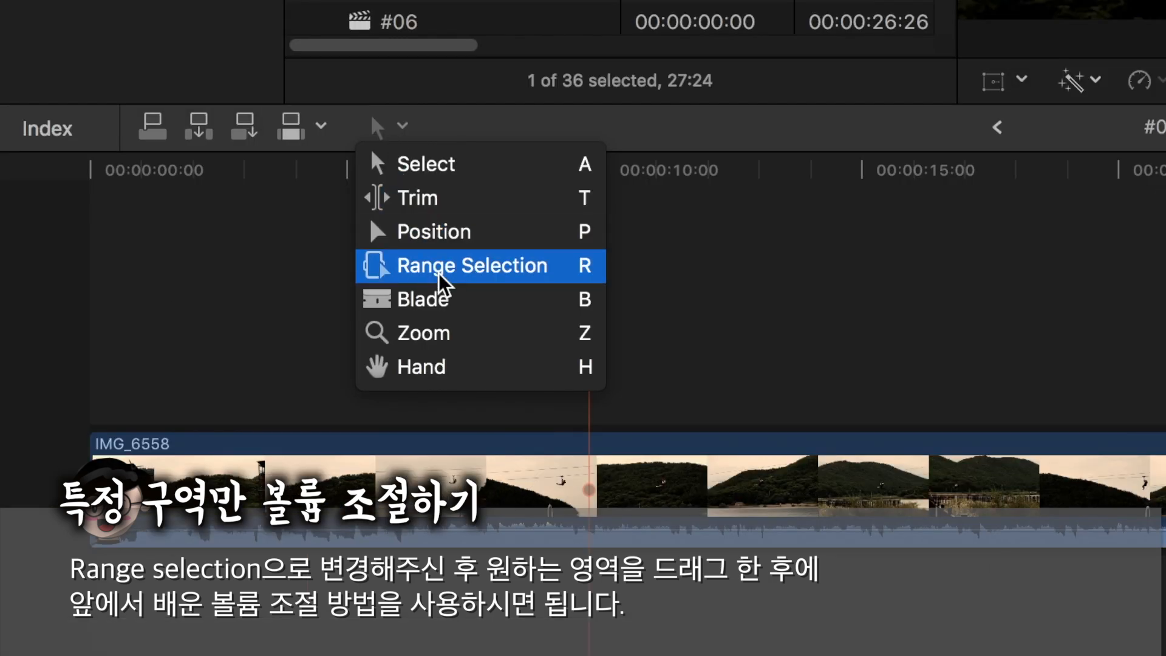
pyautogui.click(438, 278)
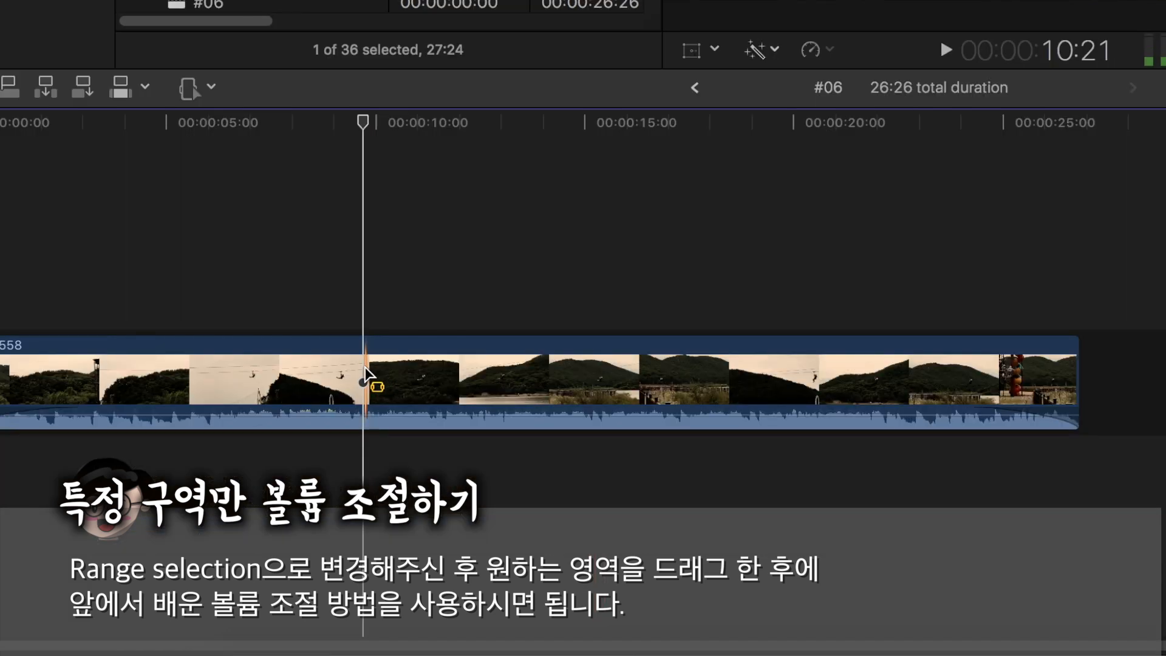
pyautogui.moveTo(594, 490); pyautogui.dragTo(665, 489)
pyautogui.moveTo(422, 375); pyautogui.dragTo(790, 391)
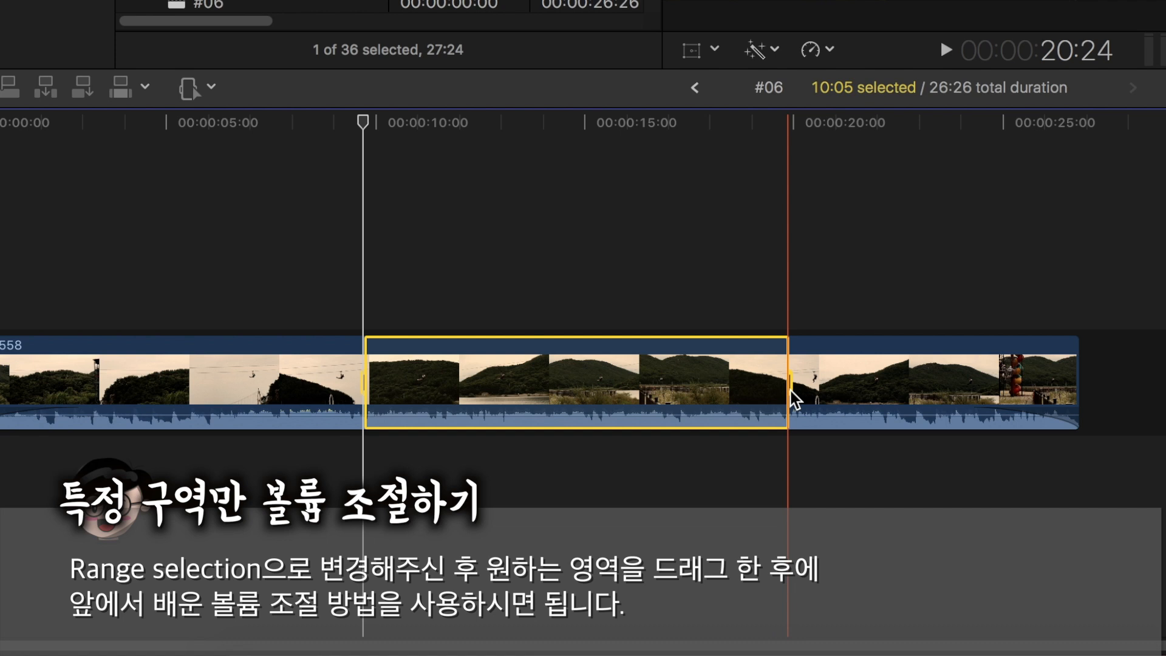
pyautogui.click(699, 417)
pyautogui.moveTo(698, 417); pyautogui.dragTo(697, 425)
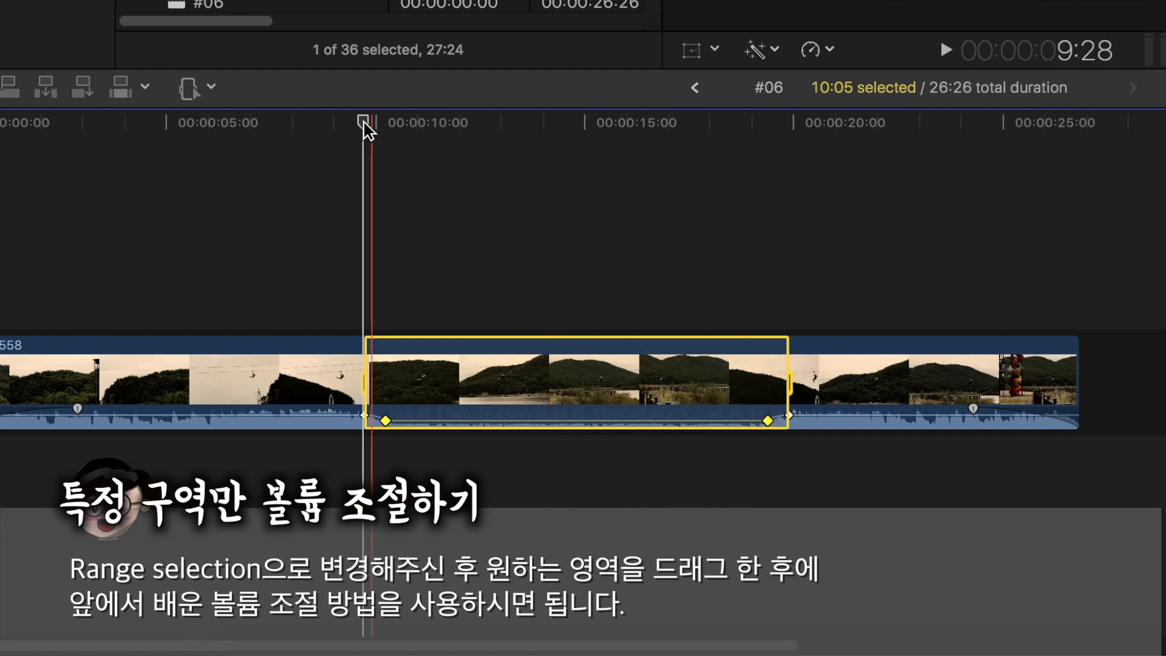
pyautogui.moveTo(364, 125); pyautogui.dragTo(331, 122)
pyautogui.click(957, 51)
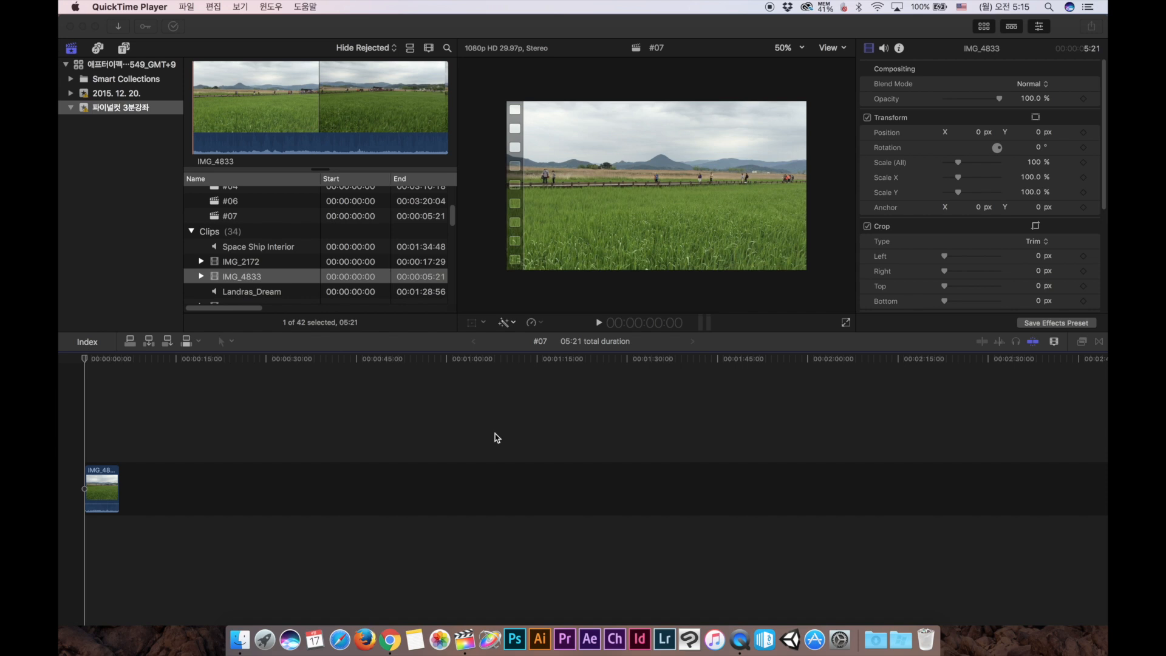
# Step: Play the IMG_4833 clip in the #07 timeline, return to its start, and show the Color Board
pyautogui.click(598, 323)
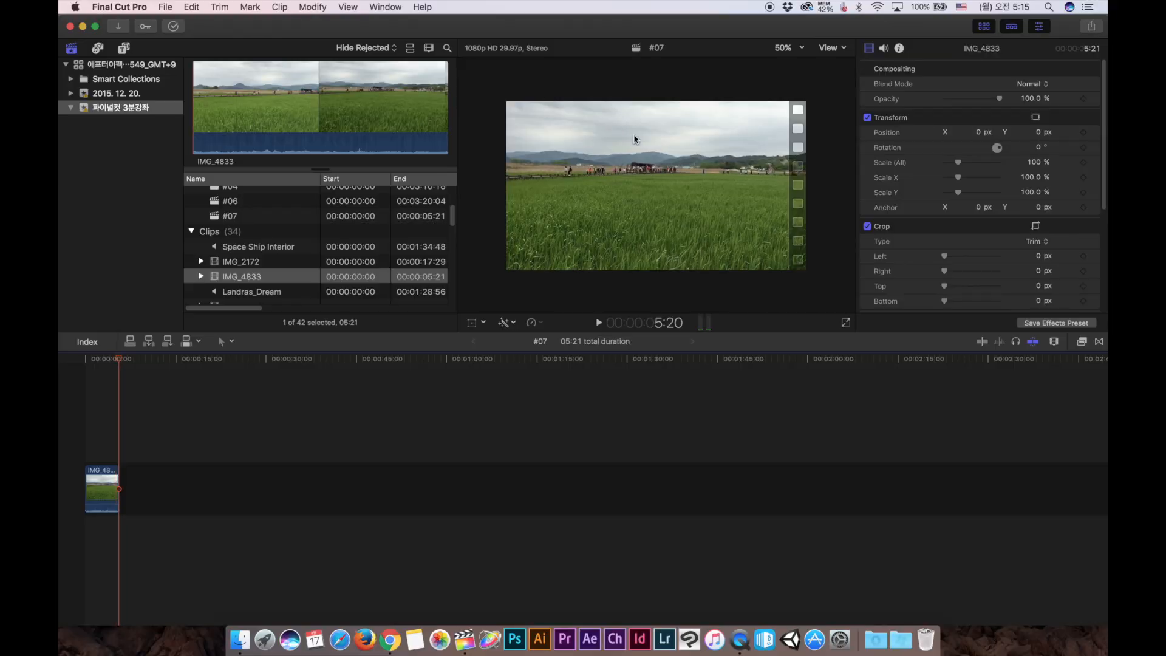
pyautogui.moveTo(110, 362); pyautogui.dragTo(91, 362)
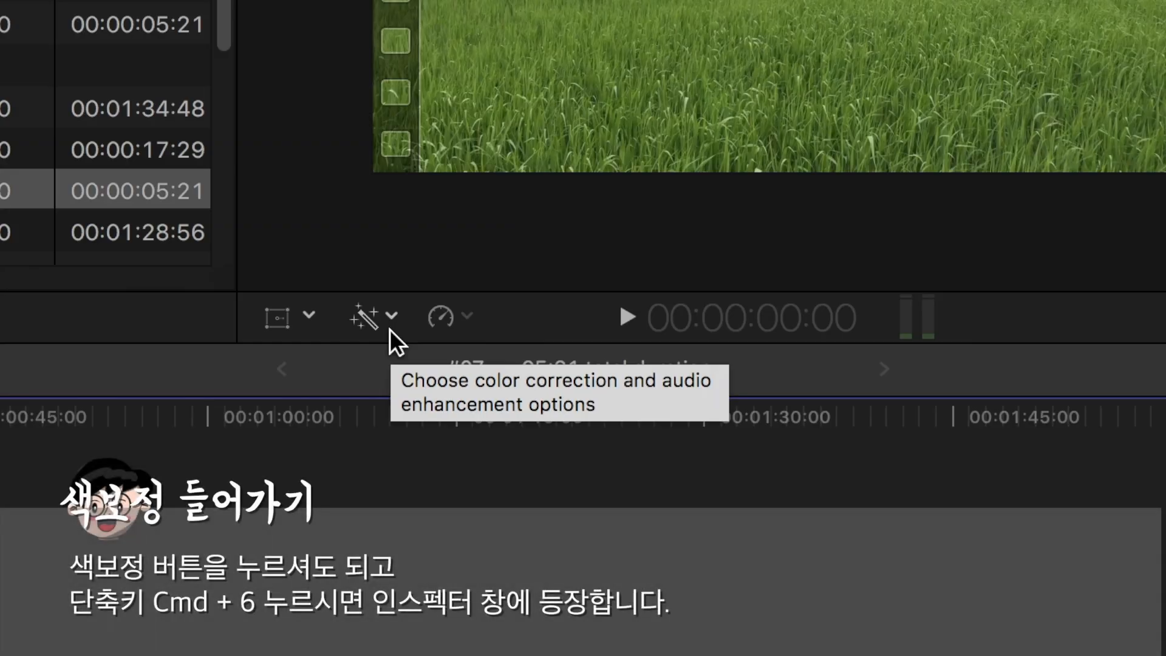
pyautogui.click(387, 318)
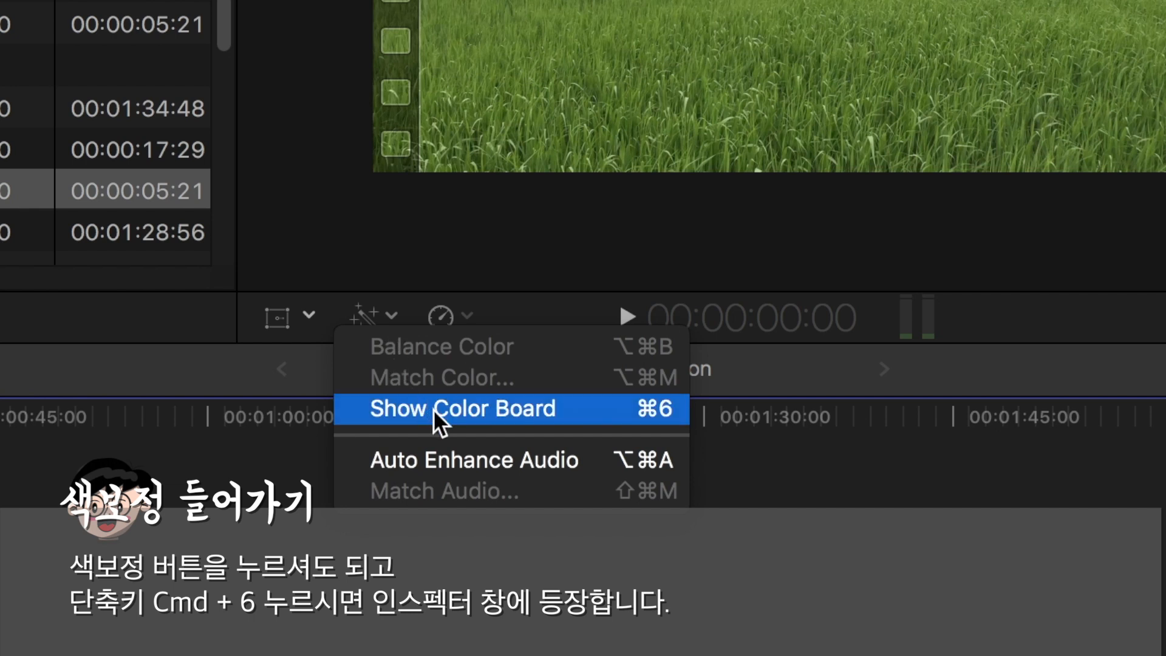
pyautogui.click(519, 411)
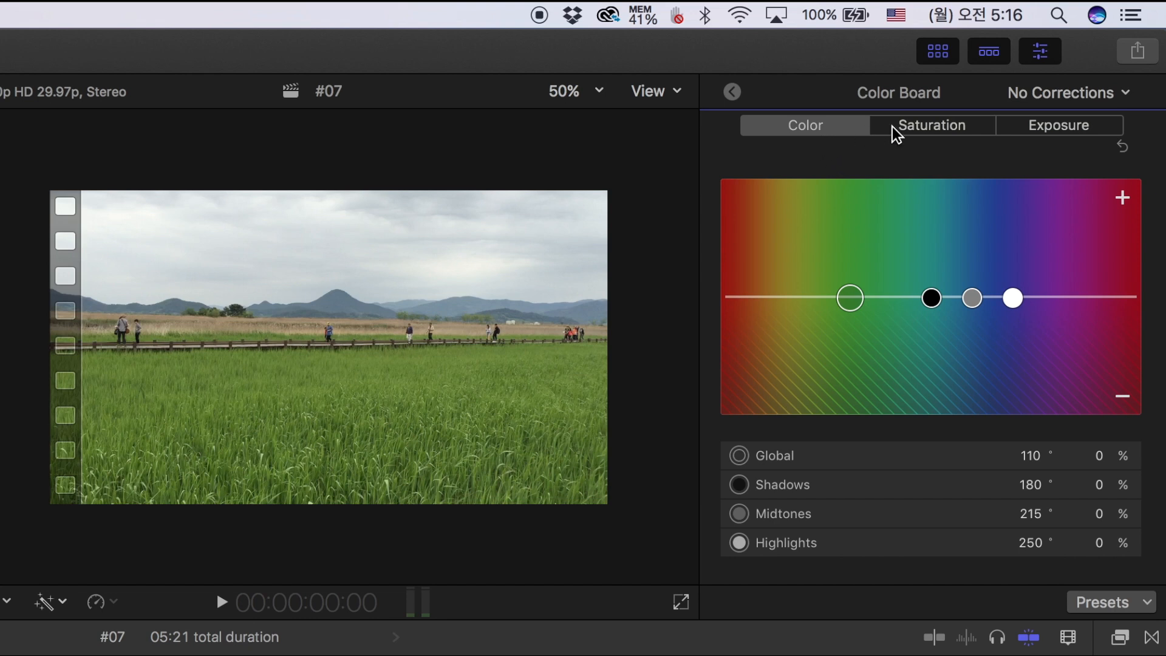
# Step: View the Color Board's Saturation and Exposure controls and return to the Color controls
pyautogui.click(945, 125)
pyautogui.click(1036, 136)
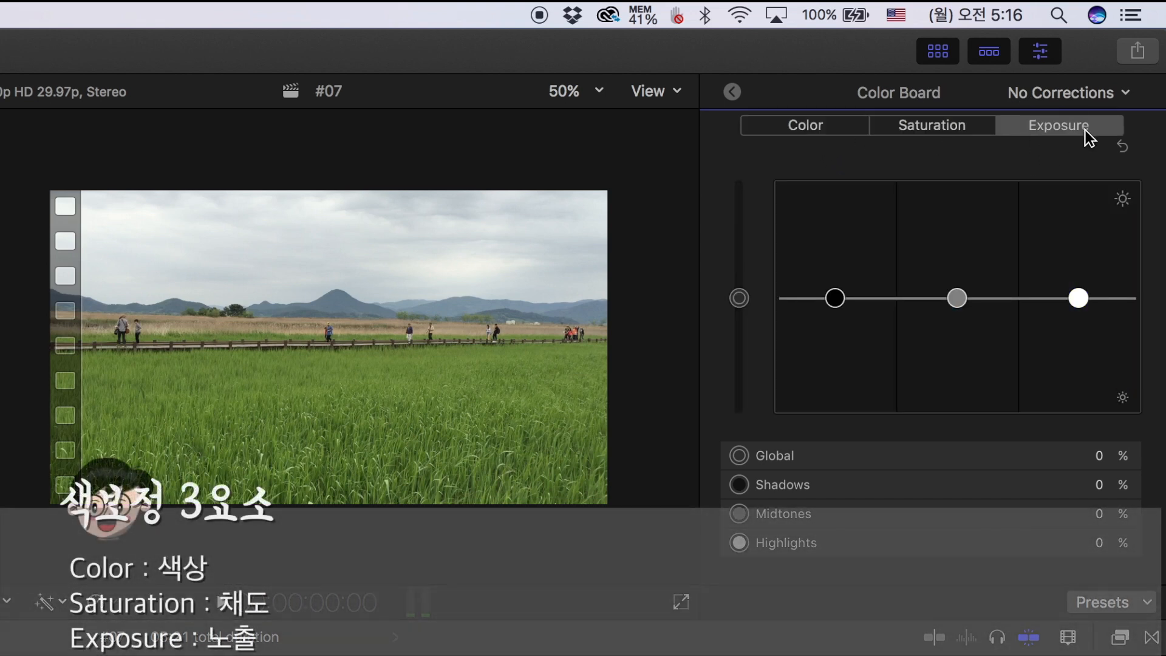
pyautogui.click(802, 127)
# Step: Add Color Correction 1 to the IMG_4833 clip
pyautogui.click(1113, 96)
pyautogui.click(1113, 96)
pyautogui.click(1113, 94)
pyautogui.click(1050, 121)
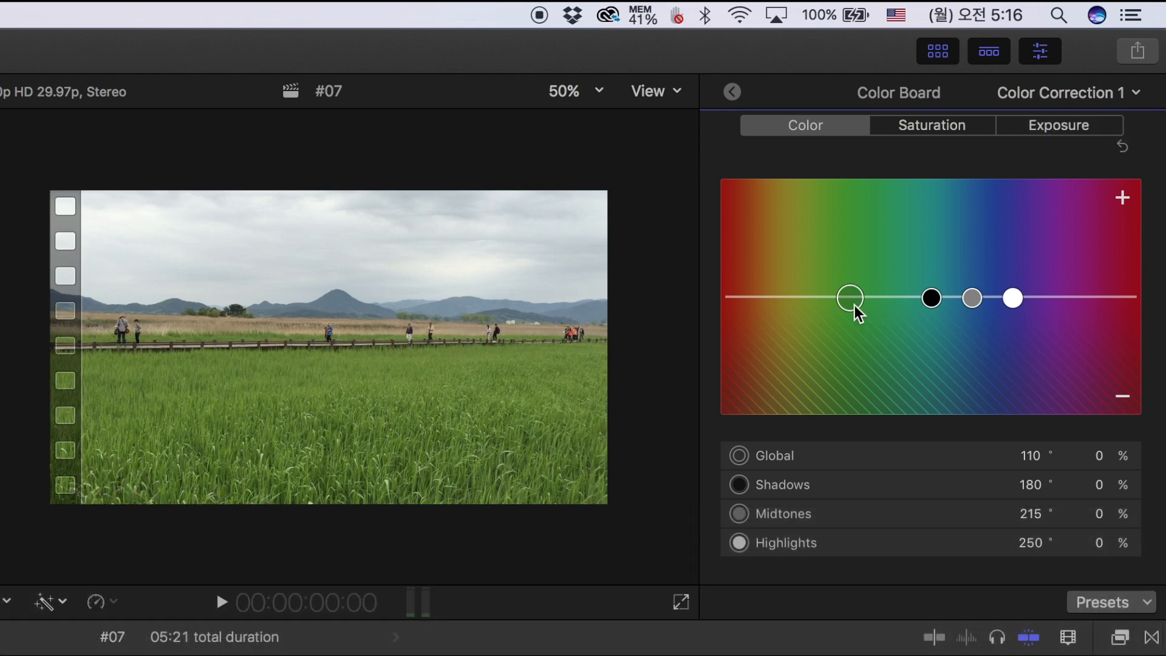
# Step: Try shifting the Global color control to a purple hue, and reset the color
pyautogui.click(805, 454)
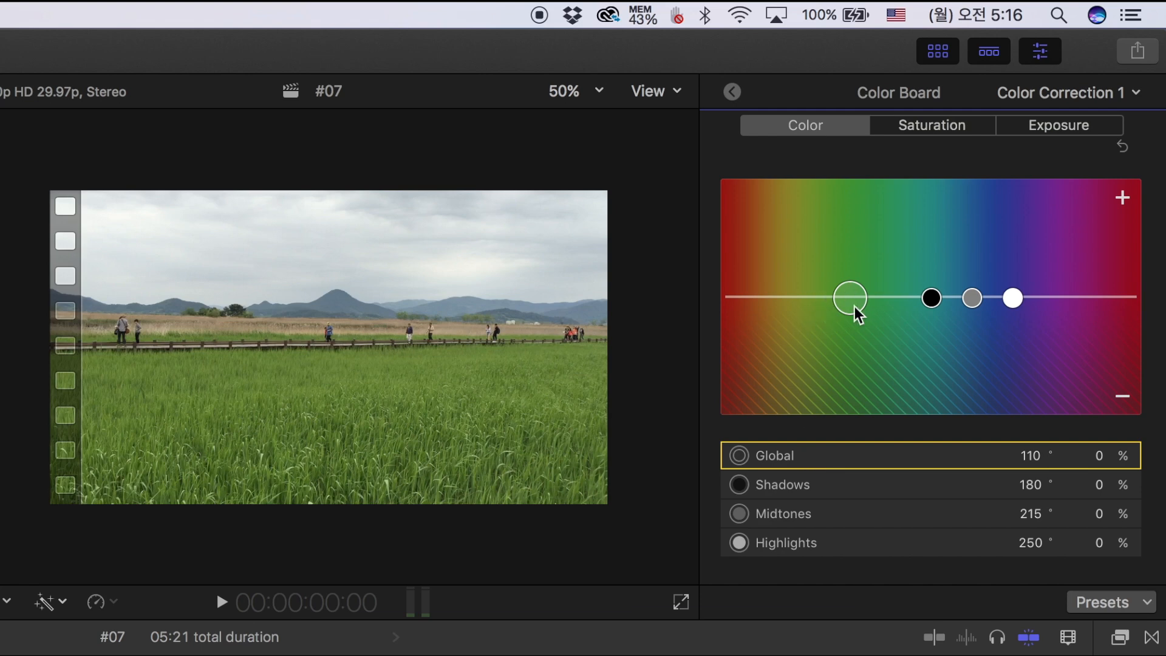
pyautogui.moveTo(855, 303); pyautogui.dragTo(1045, 299)
pyautogui.click(1123, 151)
# Step: Adjust the clip's colors: Highlights 245° and 26%, Midtones 216° and -17%, Shadows 156° and 17%, Global 101° and 10%
pyautogui.click(839, 492)
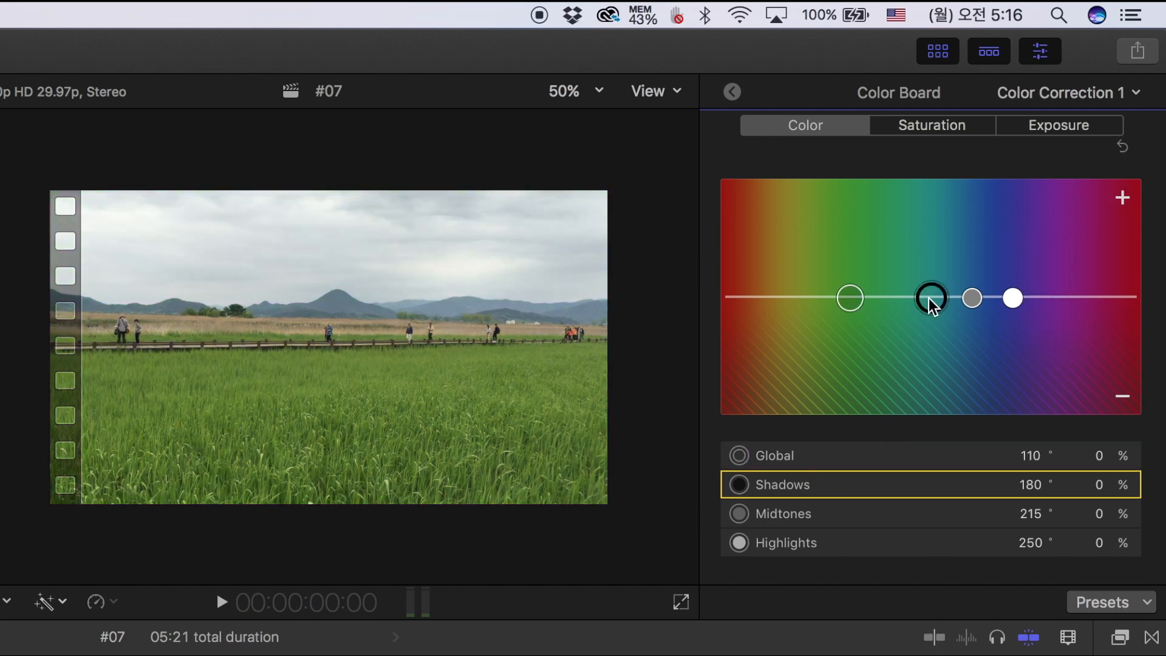
pyautogui.click(885, 511)
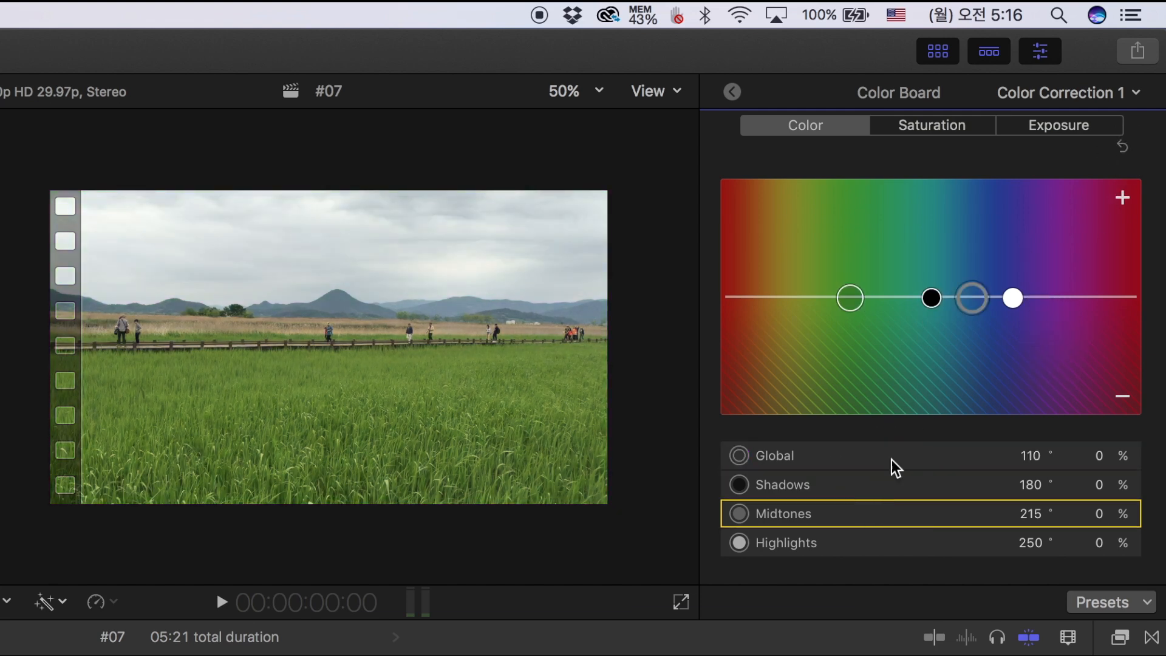
pyautogui.click(860, 549)
pyautogui.moveTo(1013, 298); pyautogui.dragTo(1008, 271)
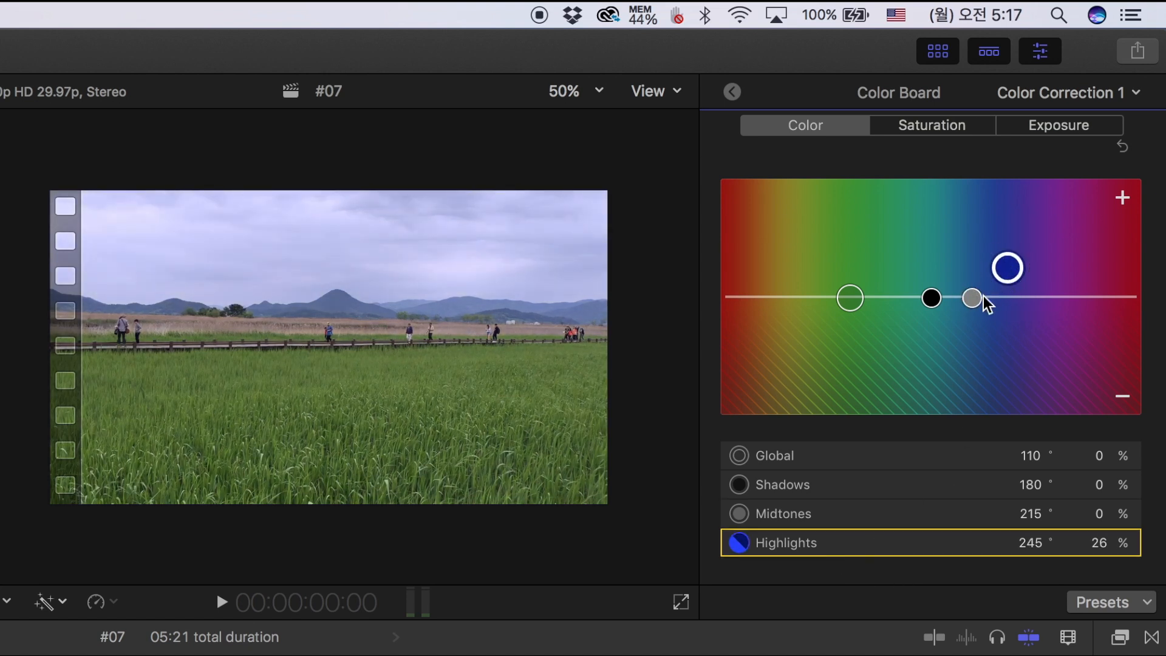
pyautogui.moveTo(972, 298); pyautogui.dragTo(838, 286)
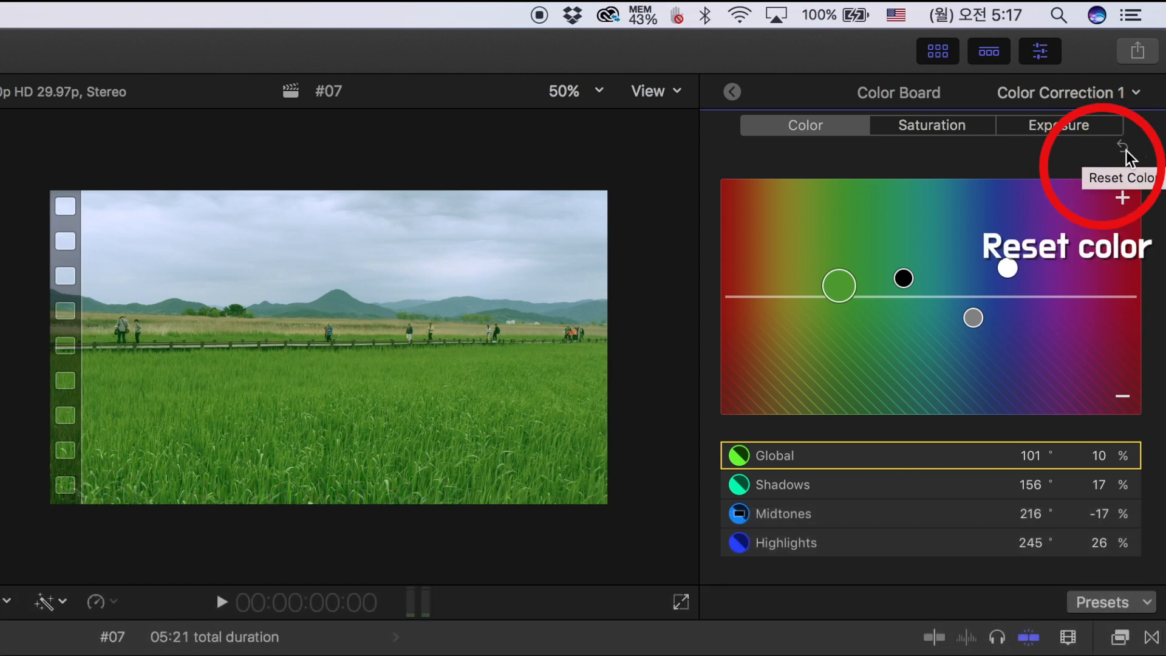
# Step: Reset the Color Board's color adjustments on the IMG_4833 clip and browse the color correction presets
pyautogui.click(1125, 151)
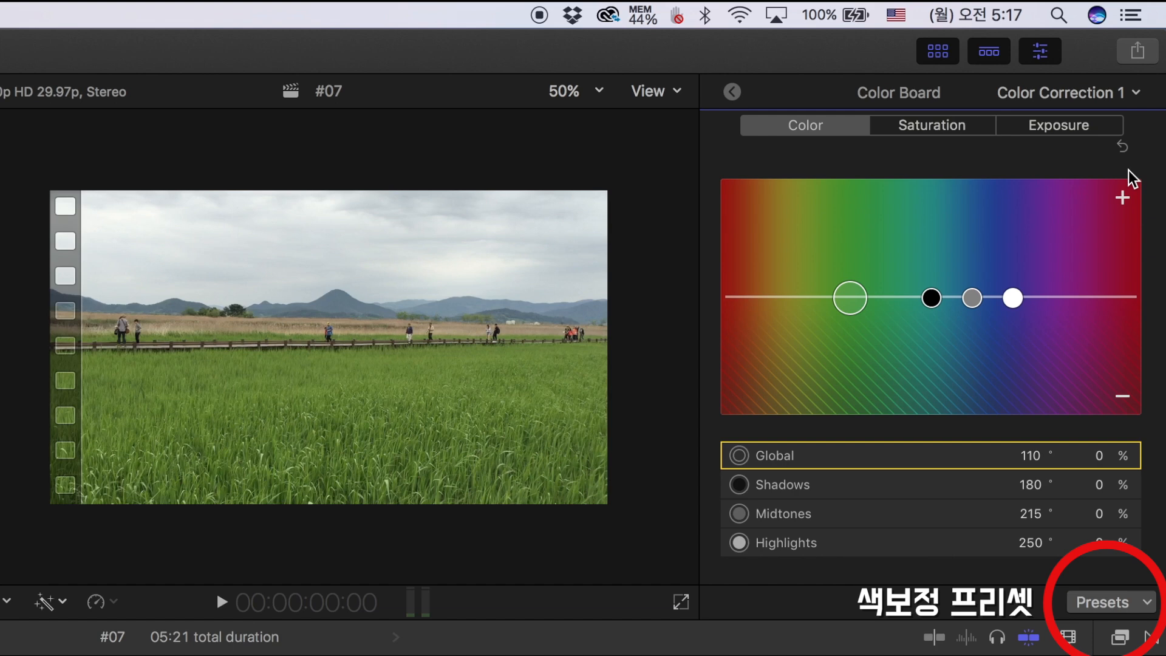
pyautogui.click(1102, 602)
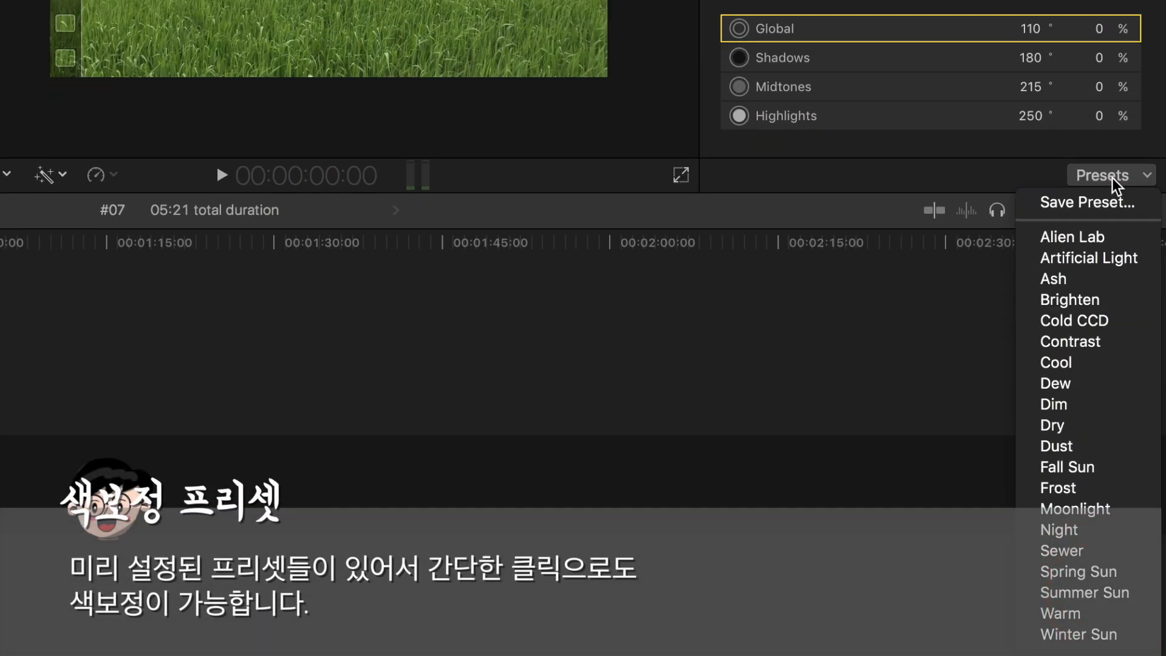
pyautogui.click(1099, 363)
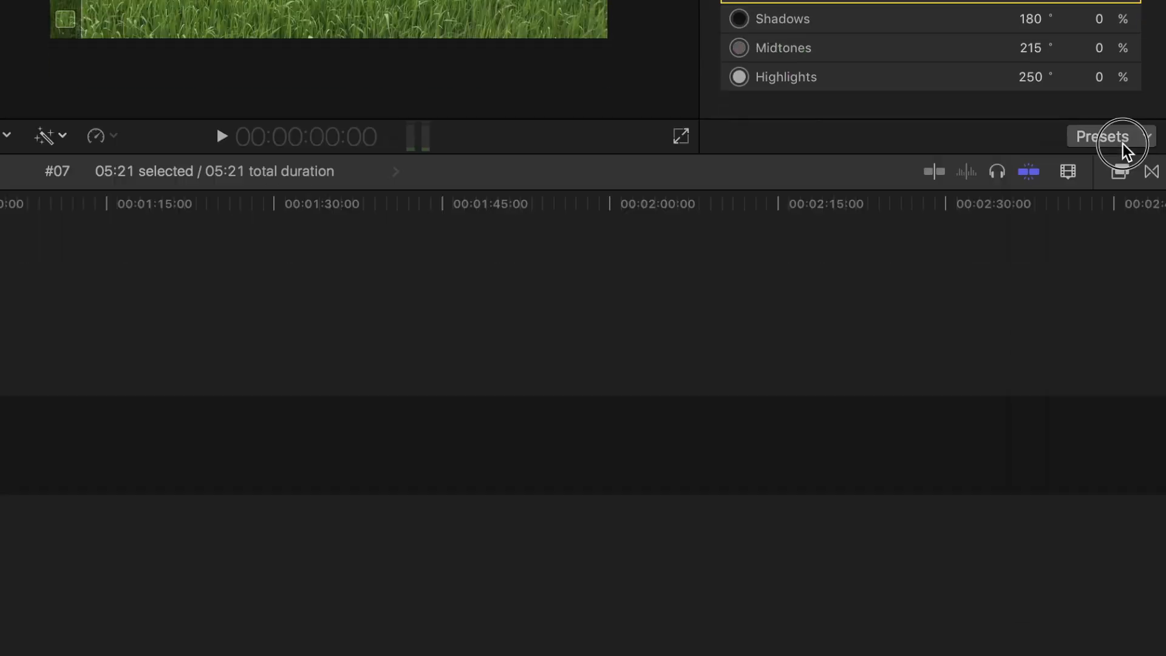
# Step: Try the Summer Sun color preset on the IMG_4833 clip and play back the result
pyautogui.click(1123, 609)
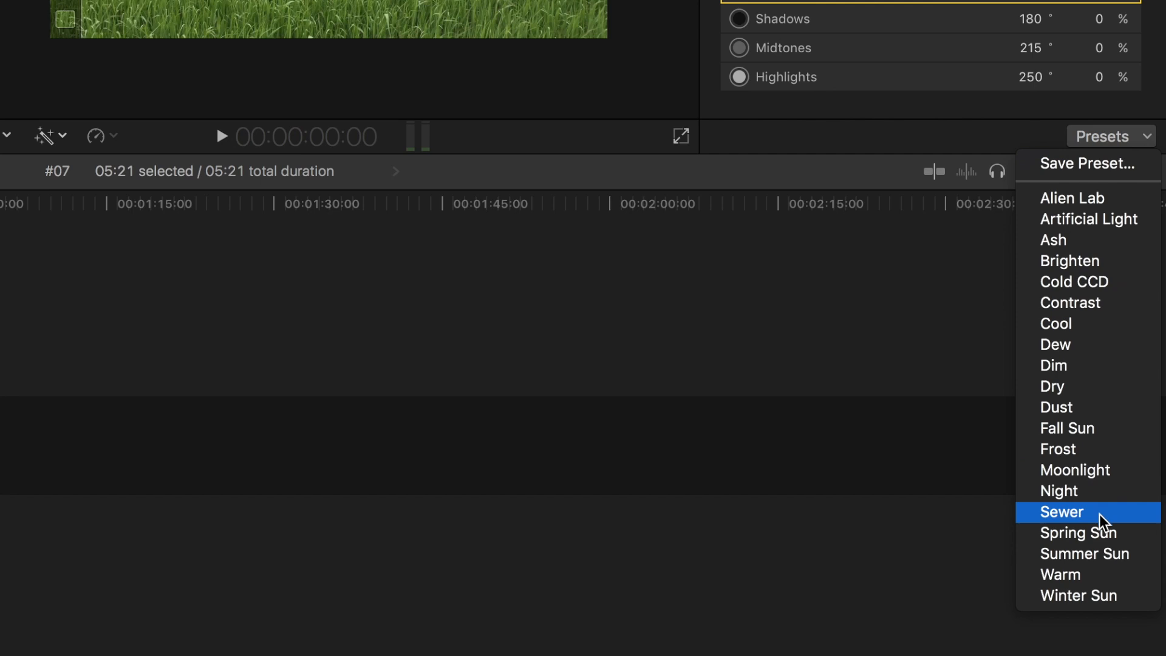
pyautogui.click(1094, 550)
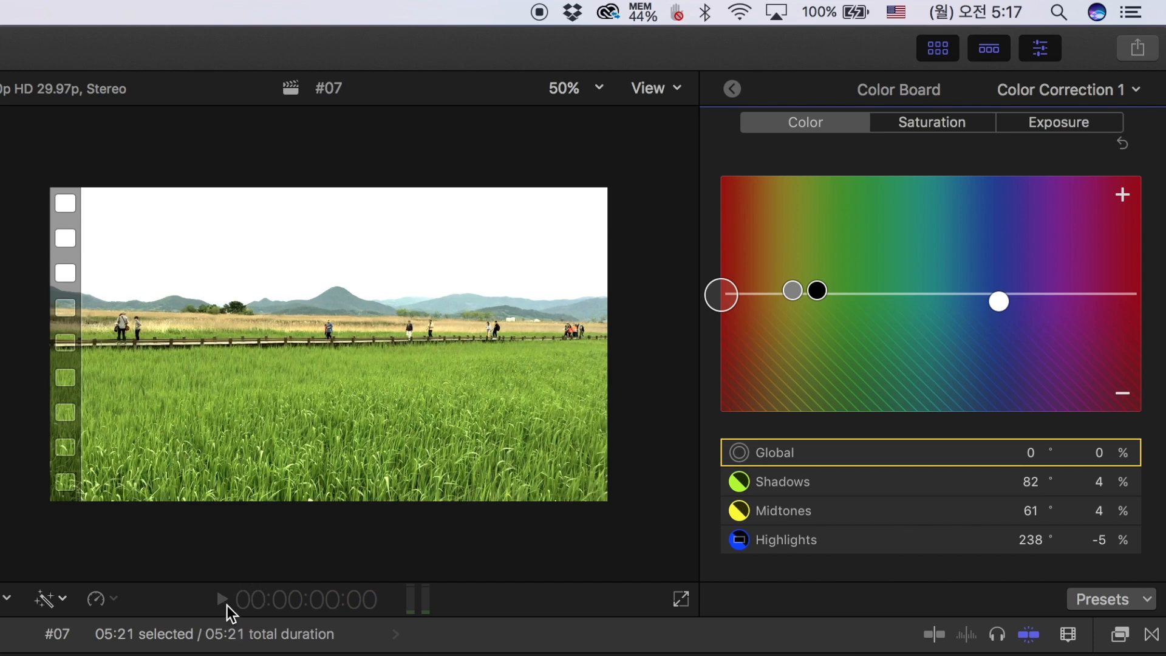
pyautogui.click(225, 604)
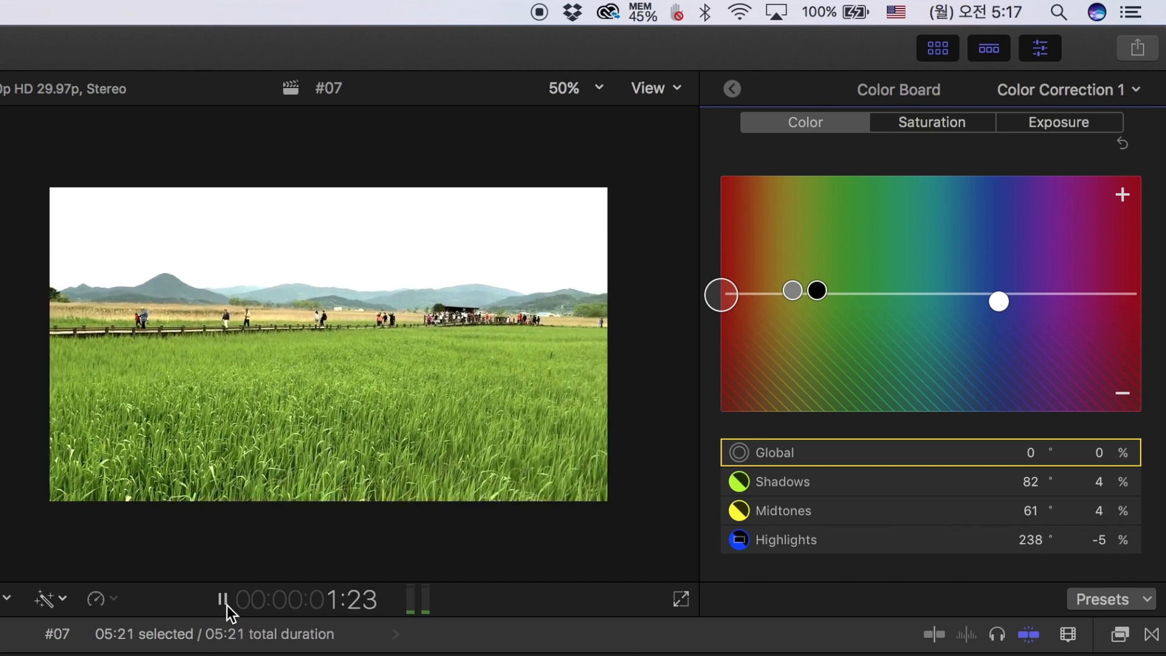
pyautogui.click(227, 606)
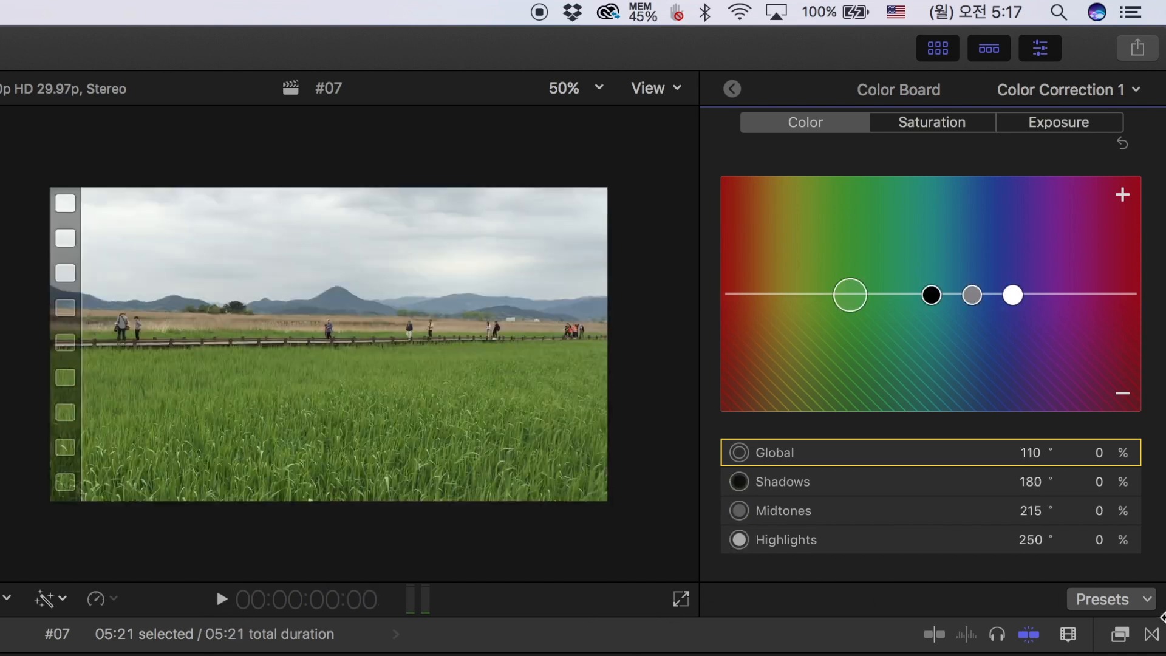
# Step: Try a color preset that sets Midtones to 30° and 12%, and play the clip to check its look
pyautogui.click(1146, 601)
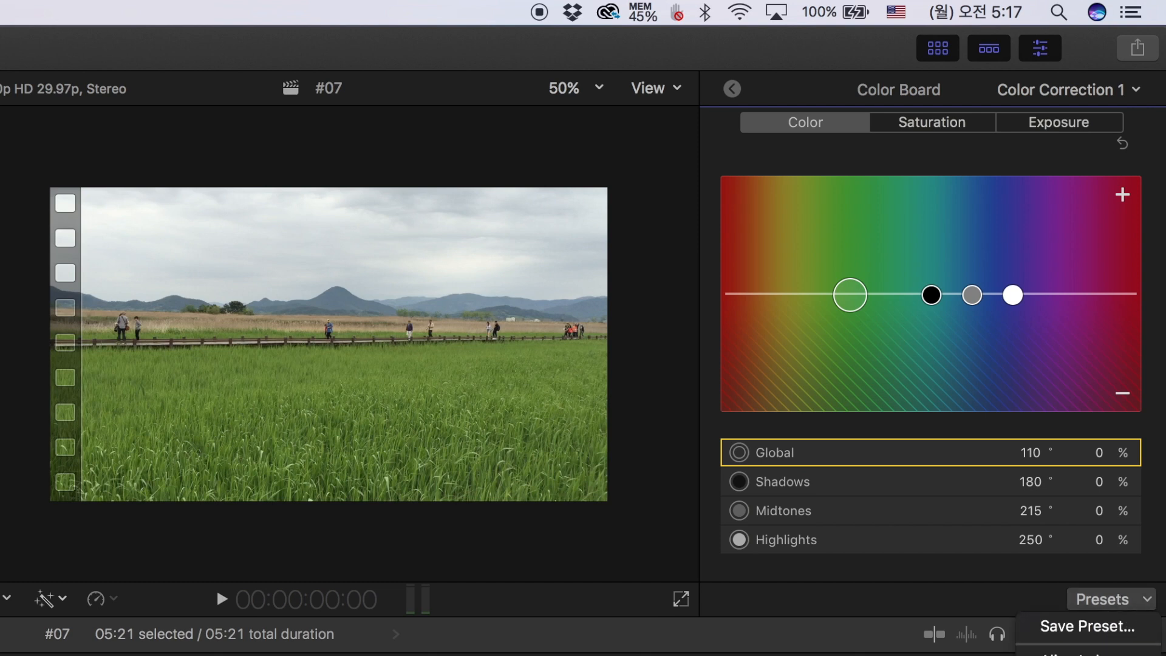
pyautogui.press('Escape')
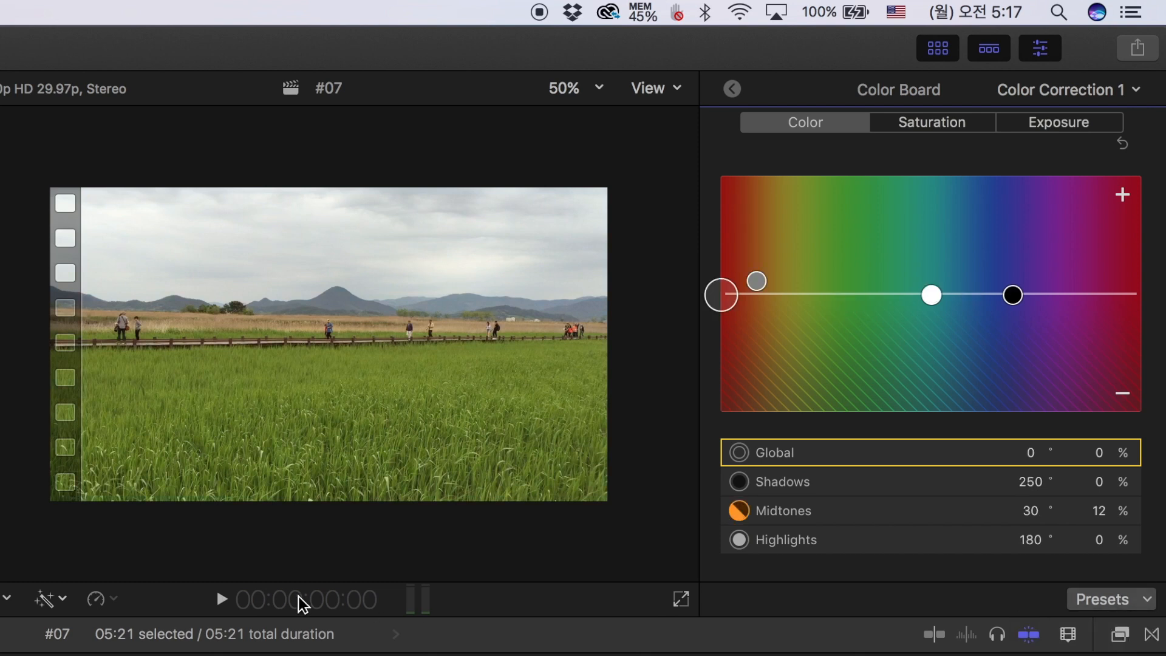
pyautogui.click(218, 601)
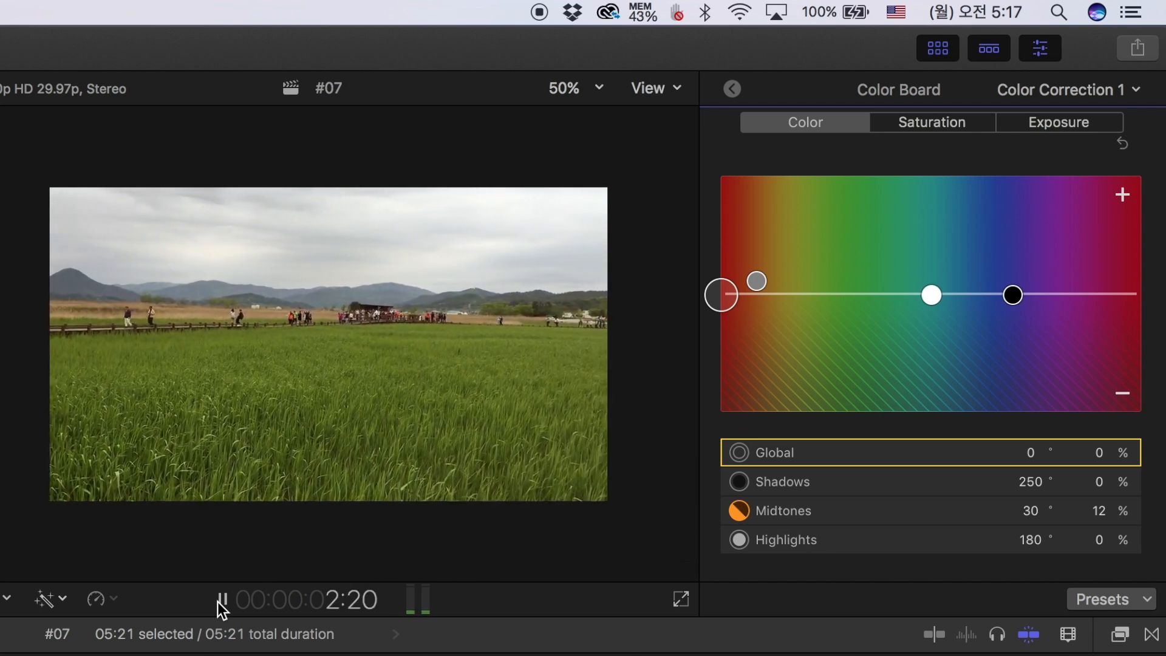
pyautogui.click(220, 601)
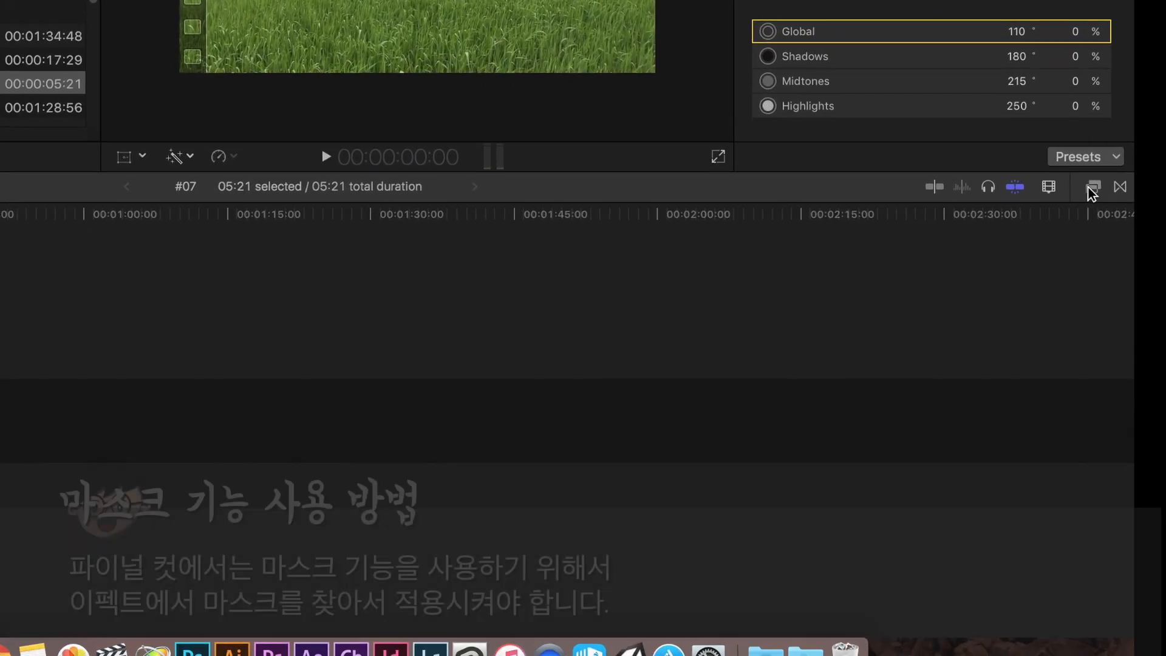
# Step: Find Draw Mask among the installed Masks effects and try adding it to the IMG_4833 clip in the timeline
pyautogui.click(1092, 188)
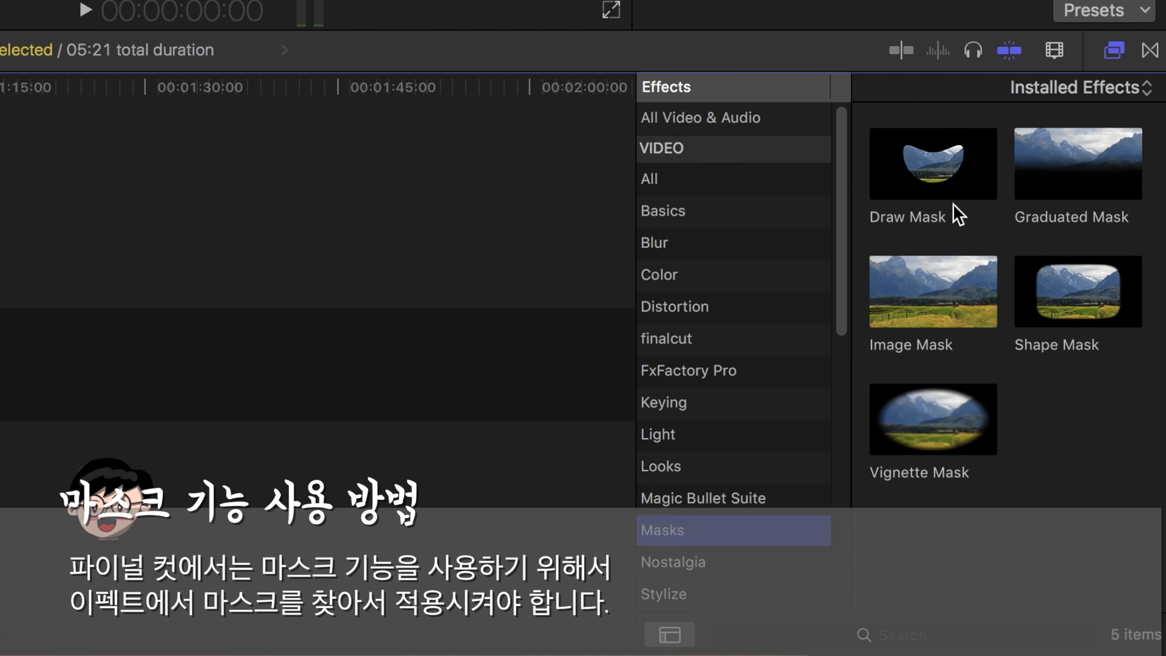
pyautogui.click(956, 155)
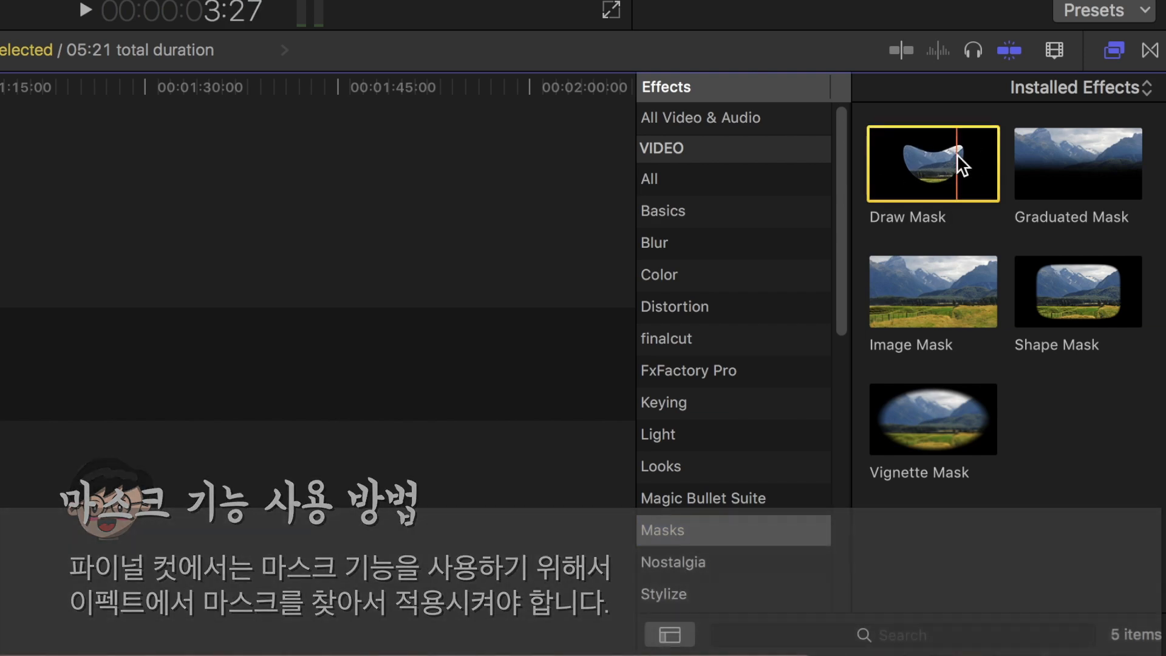
pyautogui.moveTo(957, 154)
pyautogui.mouseDown()
pyautogui.moveTo(955, 167)
pyautogui.moveTo(5, 126)
pyautogui.moveTo(0, 444)
pyautogui.mouseUp()
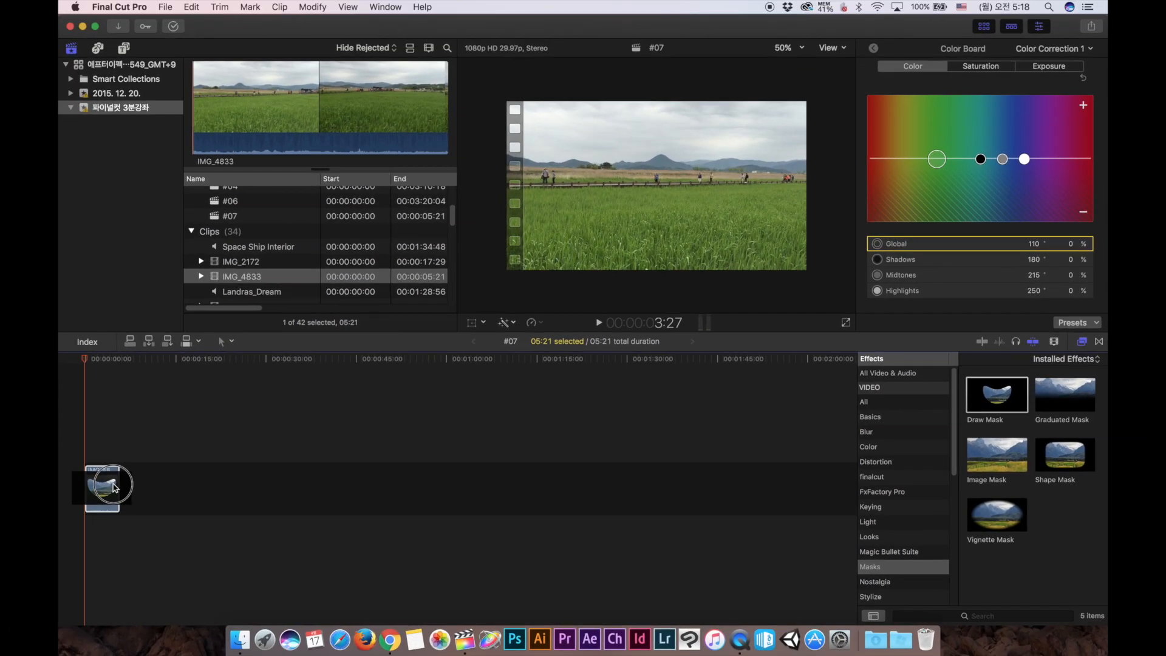
pyautogui.moveTo(114, 486)
pyautogui.mouseDown()
pyautogui.moveTo(484, 419)
pyautogui.moveTo(887, 377)
pyautogui.moveTo(962, 397)
pyautogui.moveTo(135, 497)
pyautogui.moveTo(102, 492)
pyautogui.mouseUp()
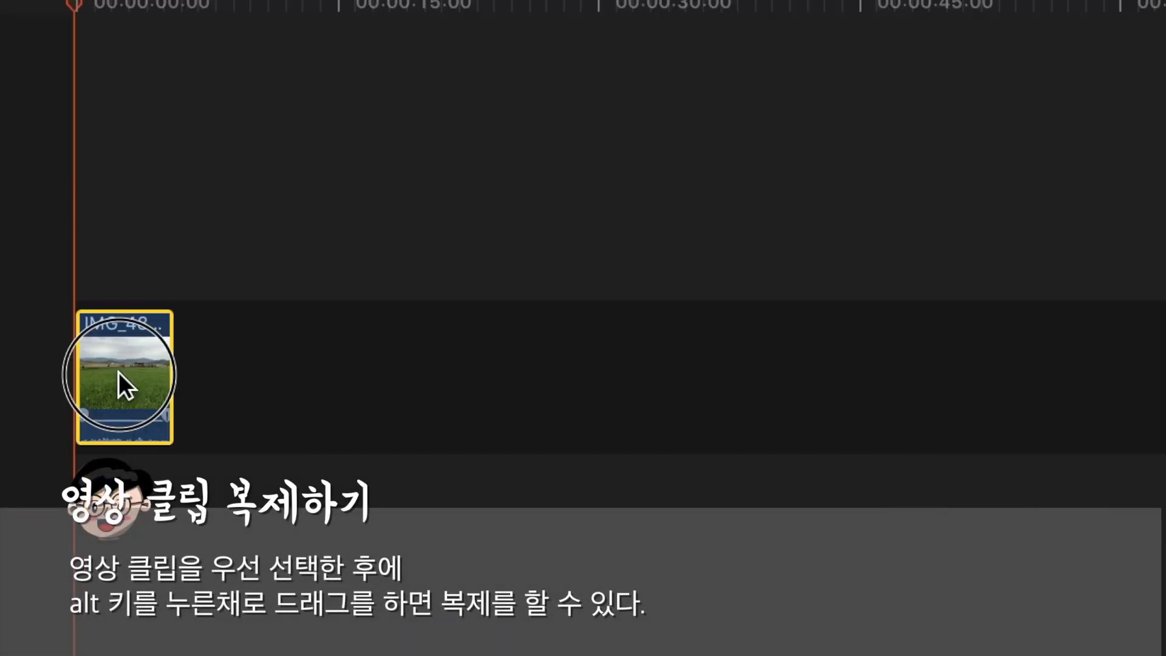
# Step: Duplicate the IMG_4833 clip directly above the original, starting at the same time, and move the playhead to 2:02
pyautogui.moveTo(99, 485); pyautogui.dragTo(101, 419)
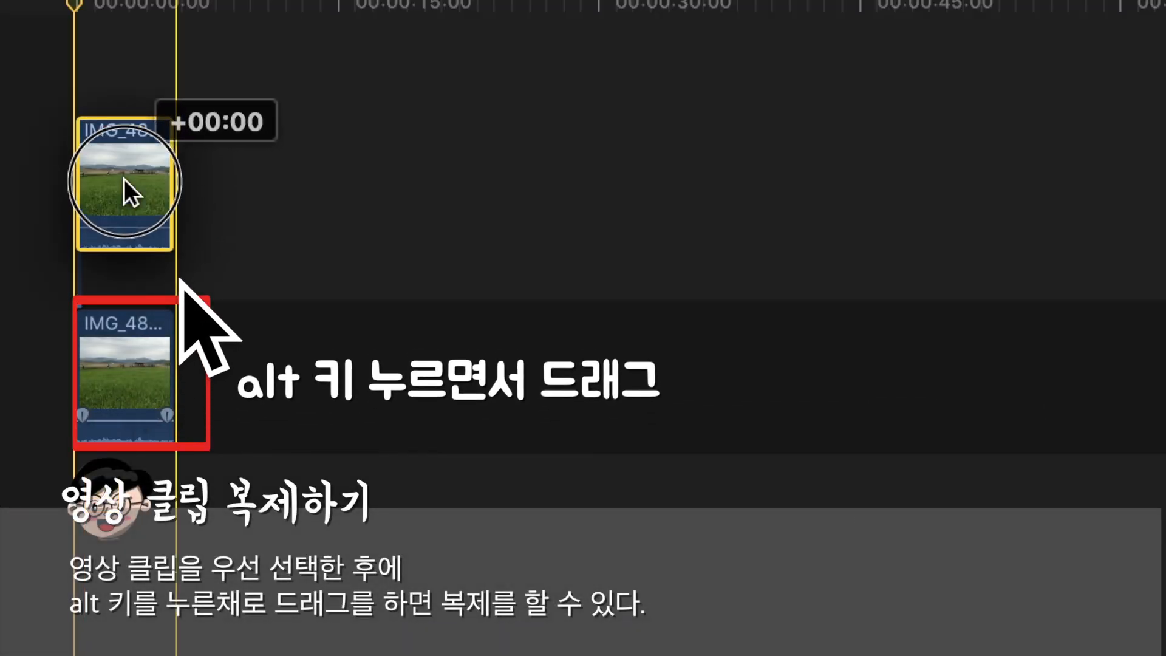
pyautogui.moveTo(124, 178); pyautogui.dragTo(125, 189)
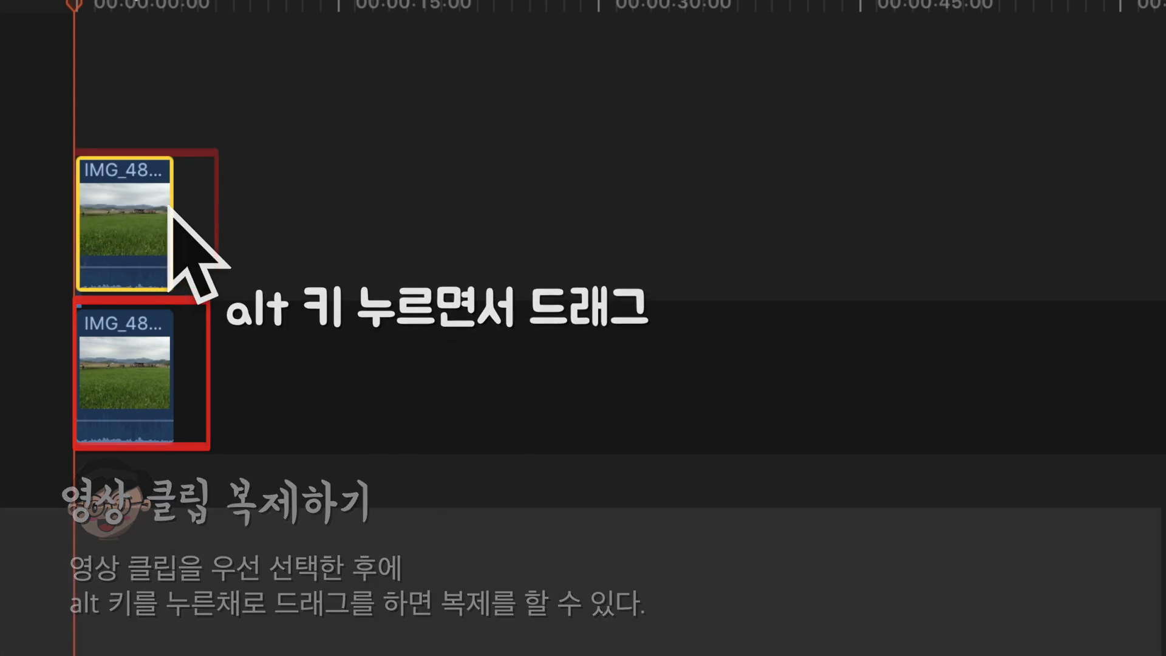
pyautogui.click(110, 7)
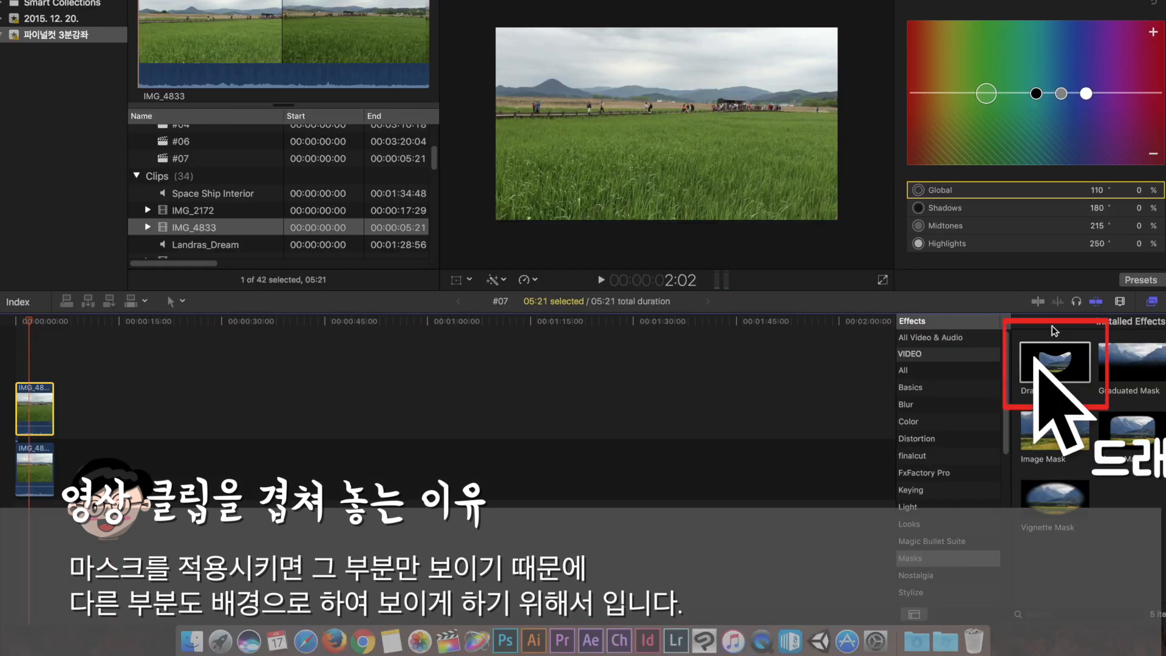
# Step: Apply Draw Mask to the upper IMG_4833 clip and outline the sky, following the mountain ridge and closing the shape outside the frame
pyautogui.moveTo(1062, 362)
pyautogui.mouseDown()
pyautogui.moveTo(1011, 351)
pyautogui.moveTo(200, 339)
pyautogui.moveTo(57, 390)
pyautogui.moveTo(40, 419)
pyautogui.mouseUp()
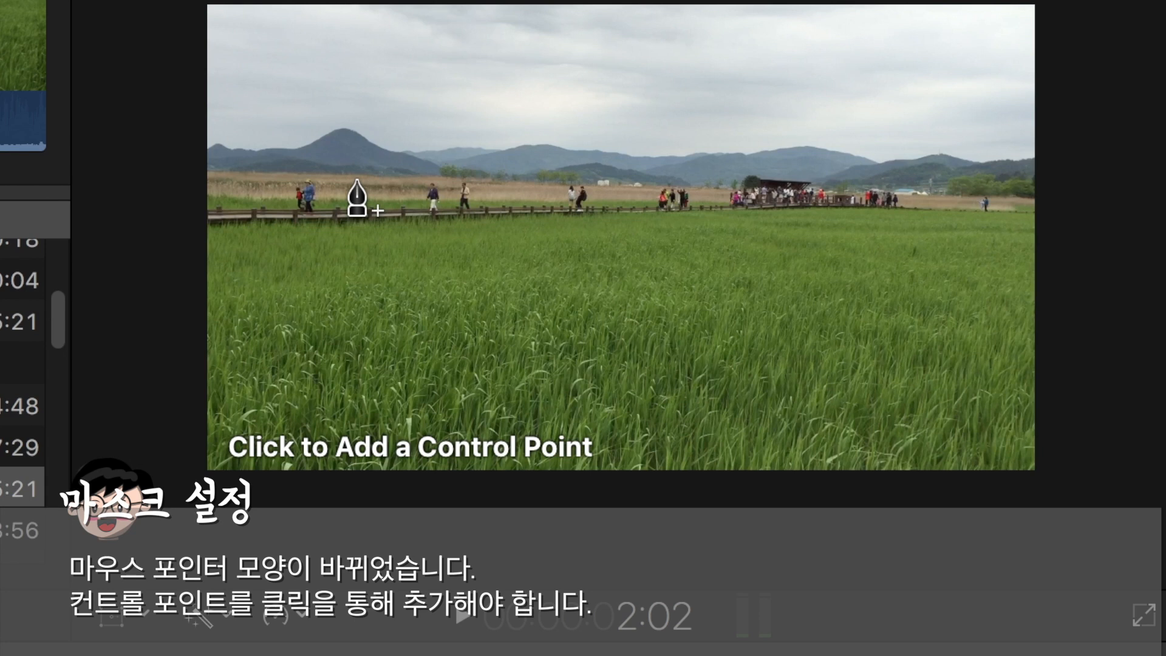
pyautogui.click(189, 152)
pyautogui.click(297, 153)
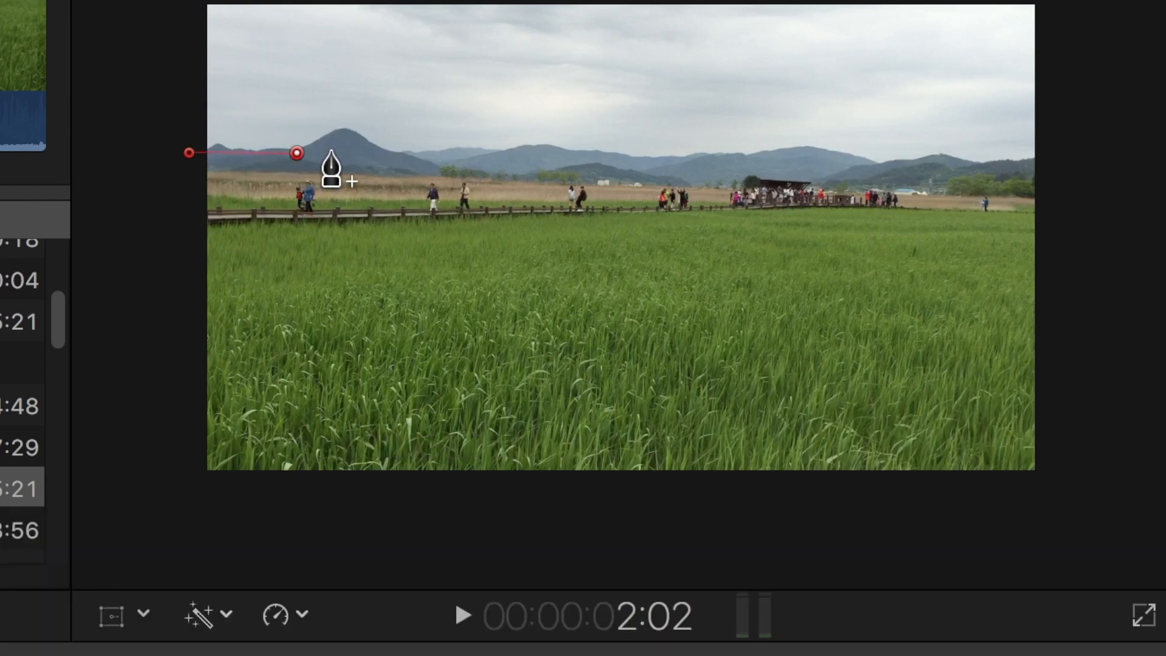
pyautogui.click(344, 132)
pyautogui.click(394, 153)
pyautogui.click(481, 167)
pyautogui.click(555, 172)
pyautogui.click(646, 167)
pyautogui.click(687, 173)
pyautogui.click(783, 172)
pyautogui.click(868, 176)
pyautogui.click(939, 184)
pyautogui.click(1018, 188)
pyautogui.click(1048, 184)
pyautogui.click(1074, 148)
pyautogui.click(1045, 70)
pyautogui.click(376, 70)
pyautogui.click(141, 99)
pyautogui.click(189, 258)
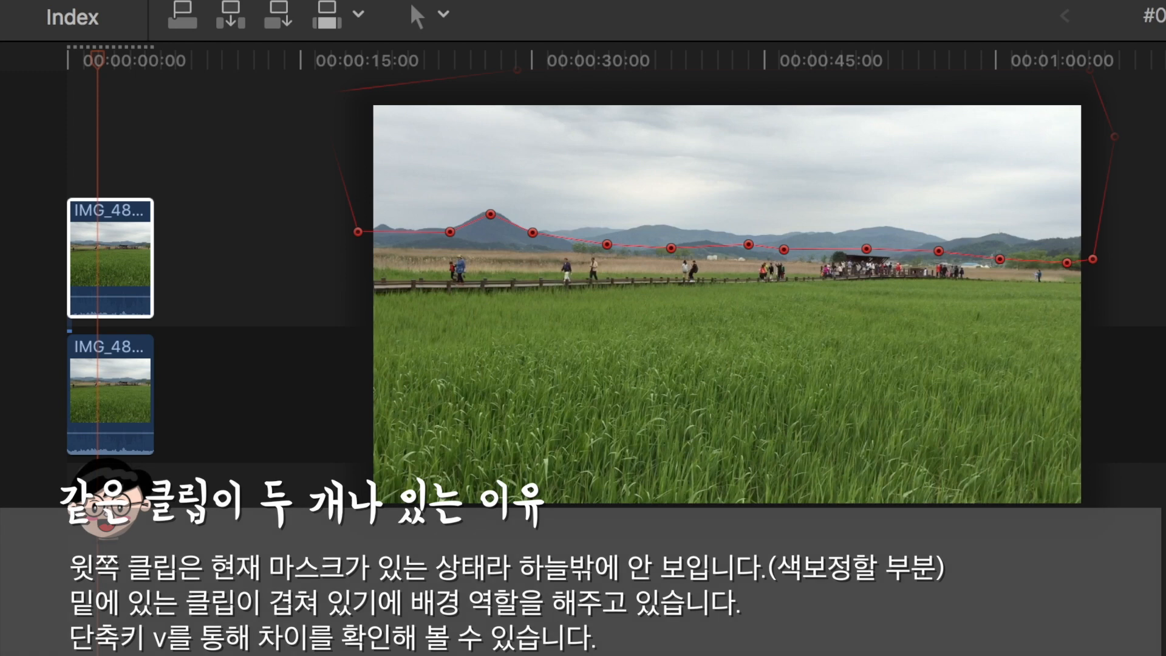
# Step: Disable the lower IMG_4833 clip to inspect the masked upper clip on its own, and enable it again
pyautogui.click(124, 361)
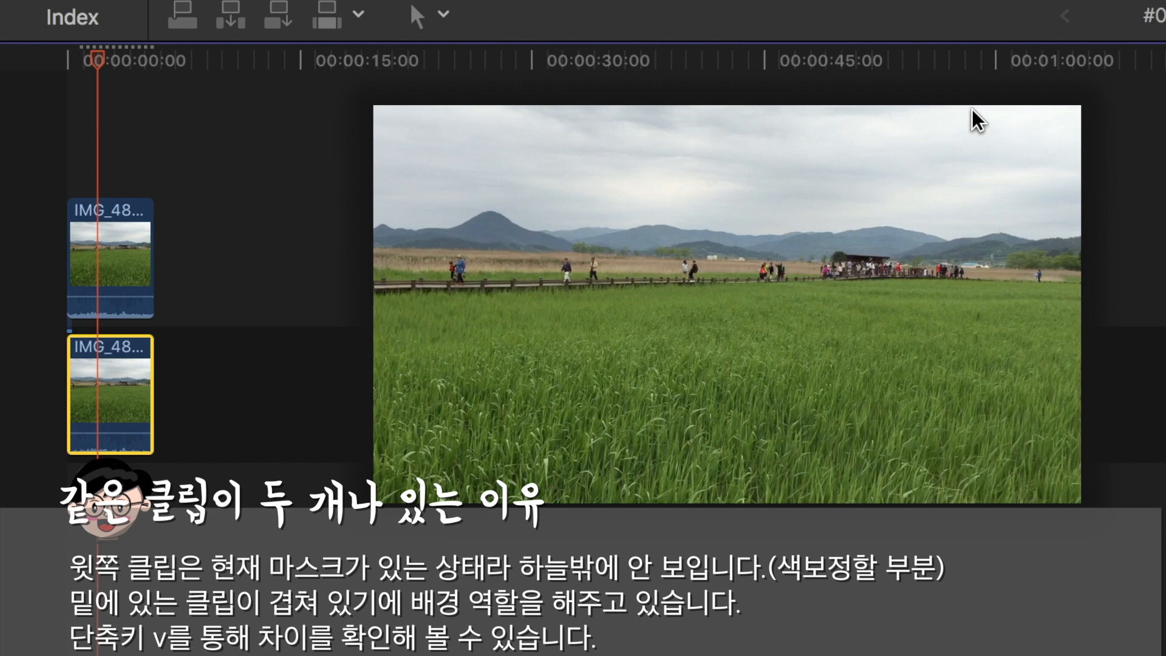
pyautogui.click(137, 238)
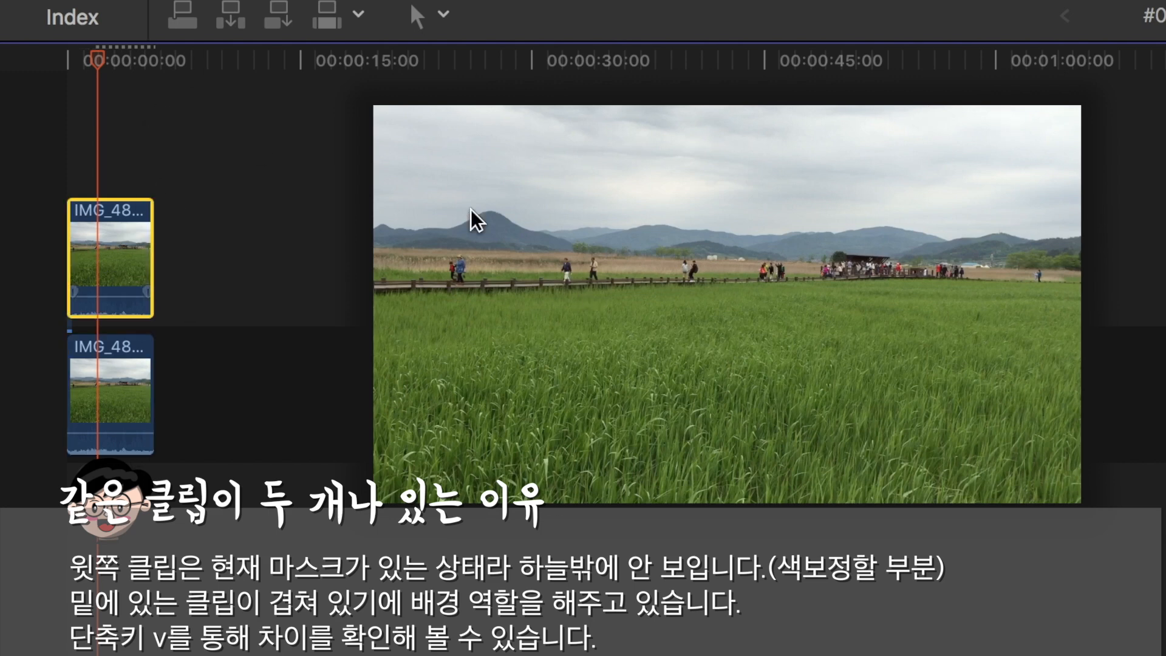
pyautogui.click(114, 366)
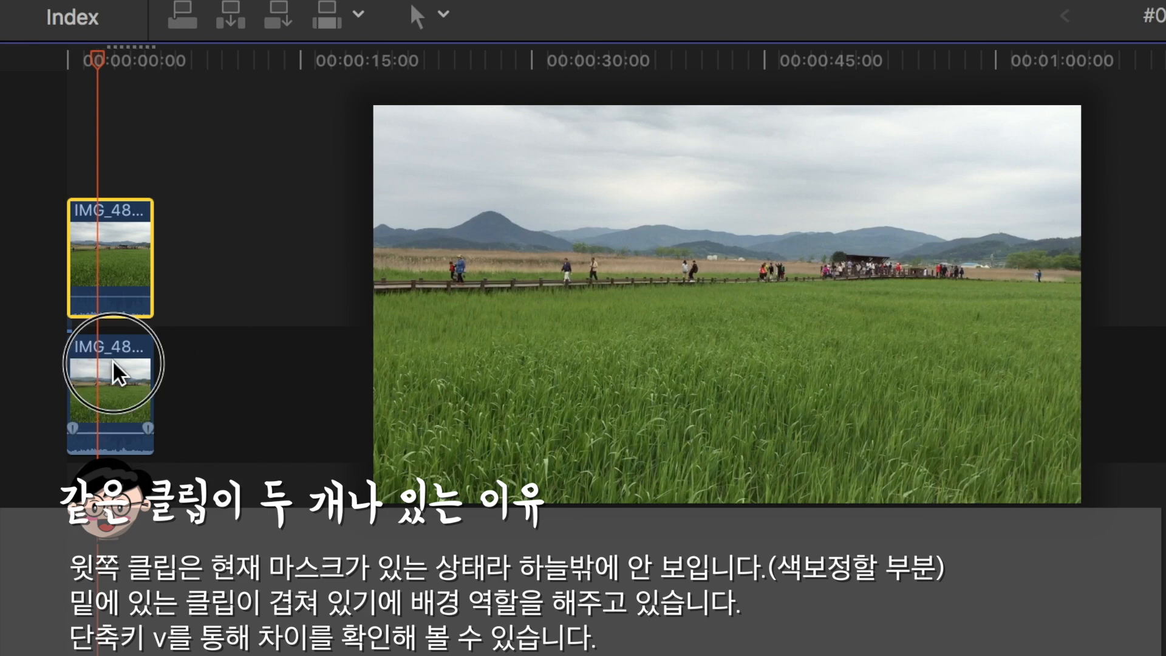
pyautogui.press('v')
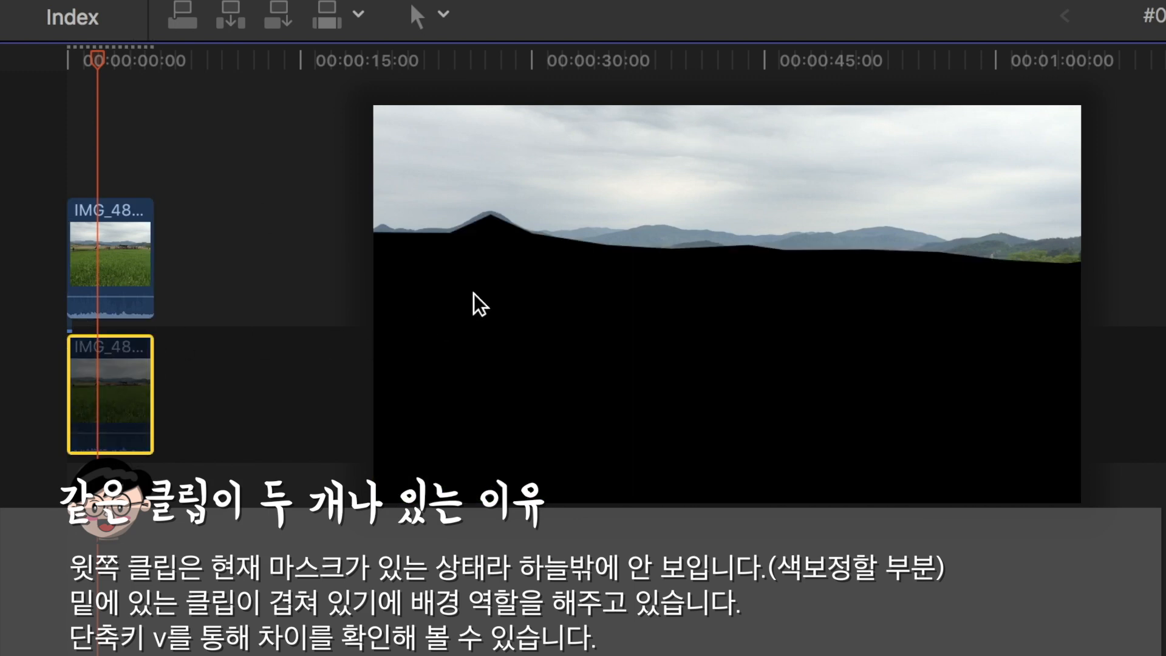
pyautogui.click(131, 230)
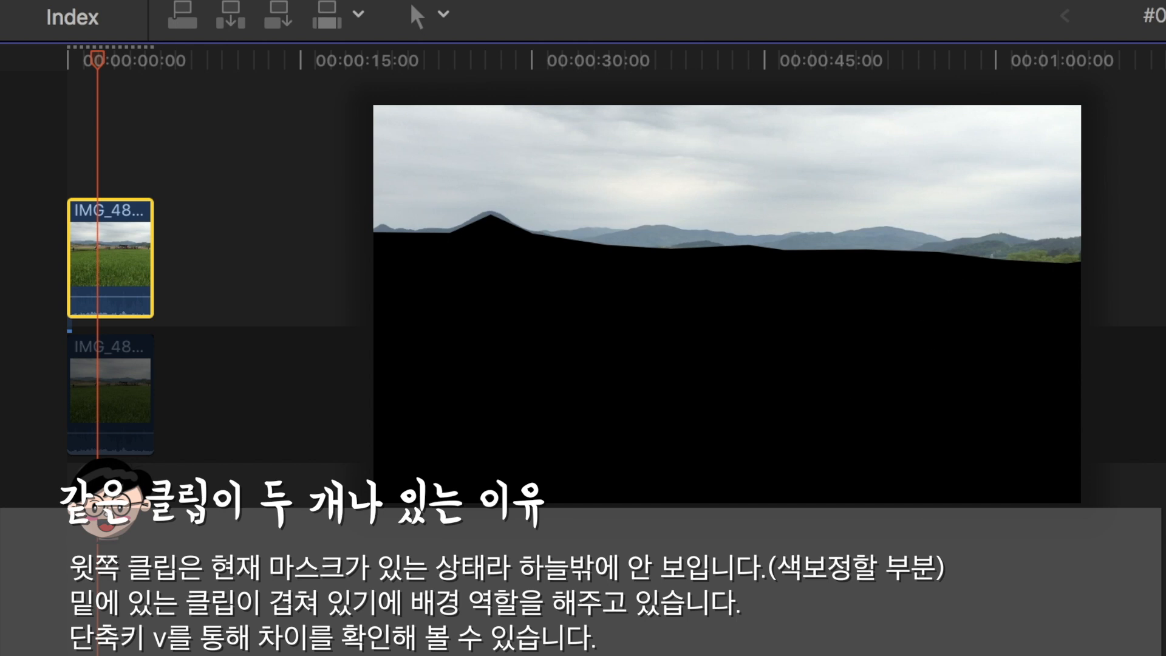
pyautogui.click(106, 362)
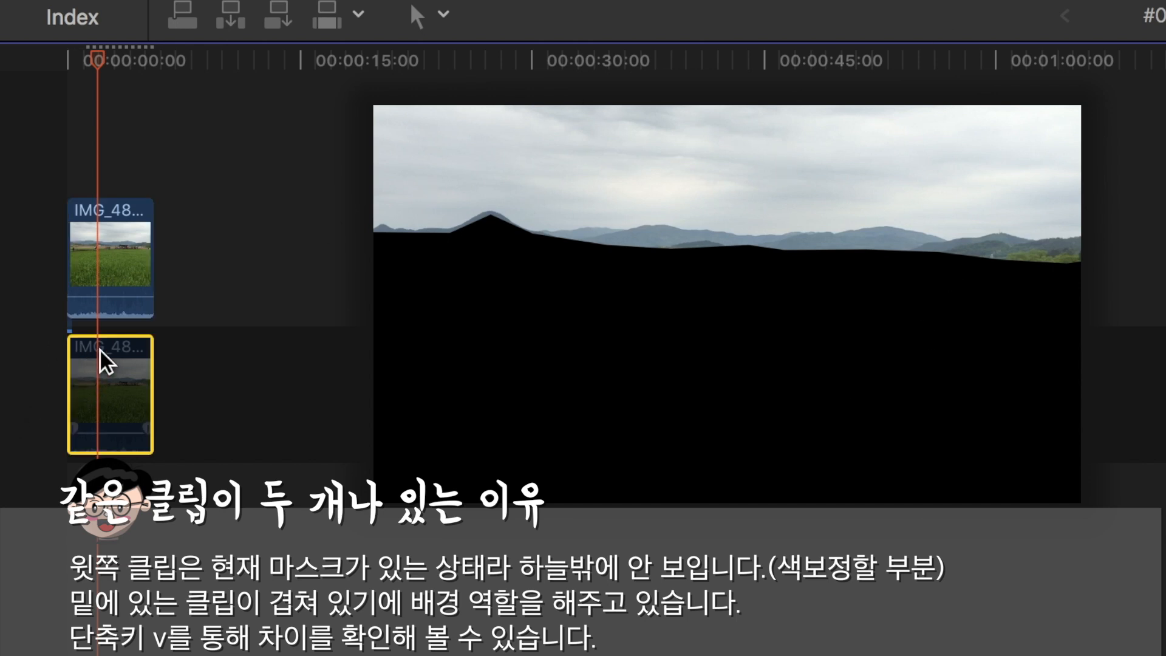
pyautogui.press('v')
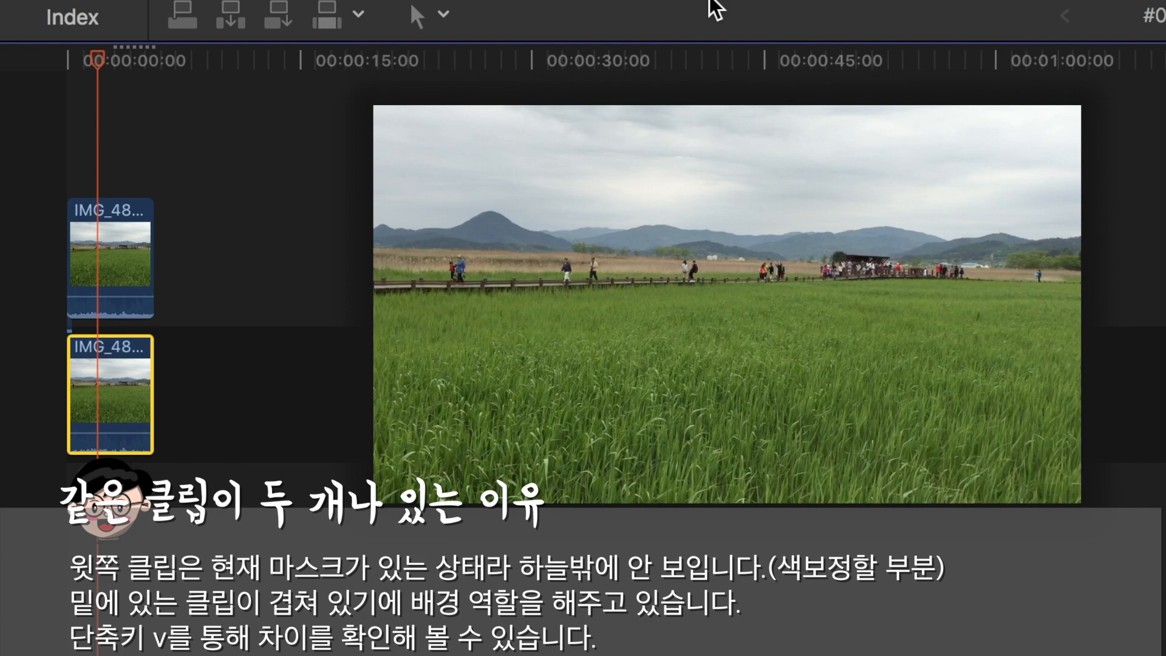
# Step: Set the masked upper clip's colors to Midtones 224° and 42%, Highlights 262° and 15%, Shadows 176° and 12%, Global 104° and 3%, and play it
pyautogui.click(136, 220)
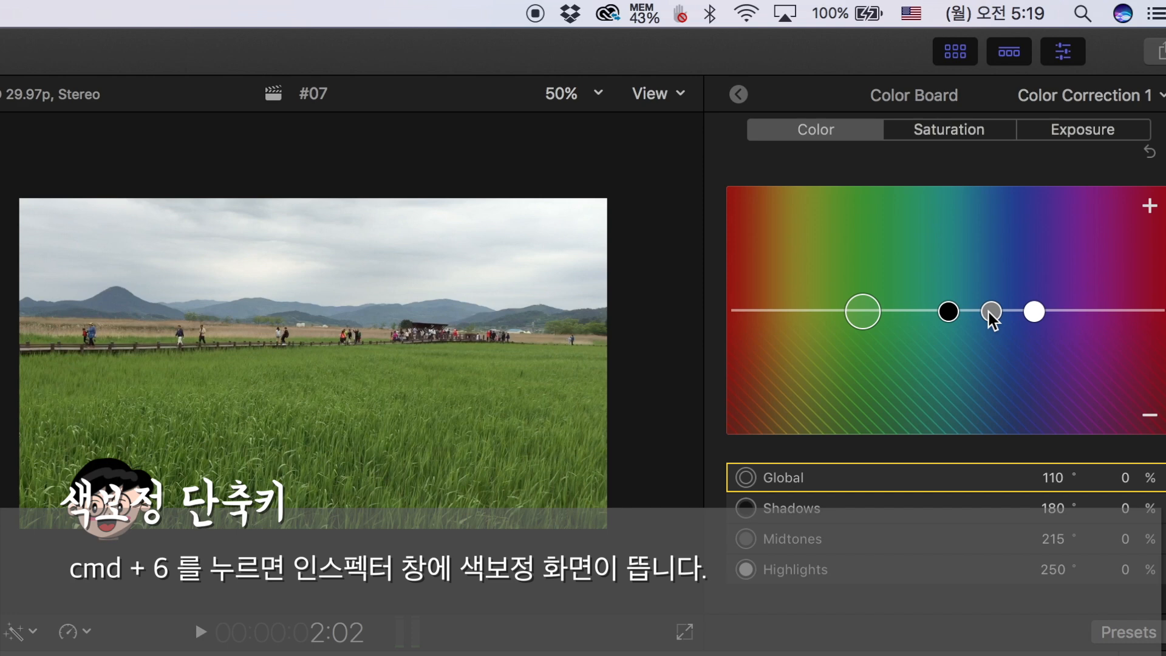
pyautogui.moveTo(989, 312); pyautogui.dragTo(997, 271)
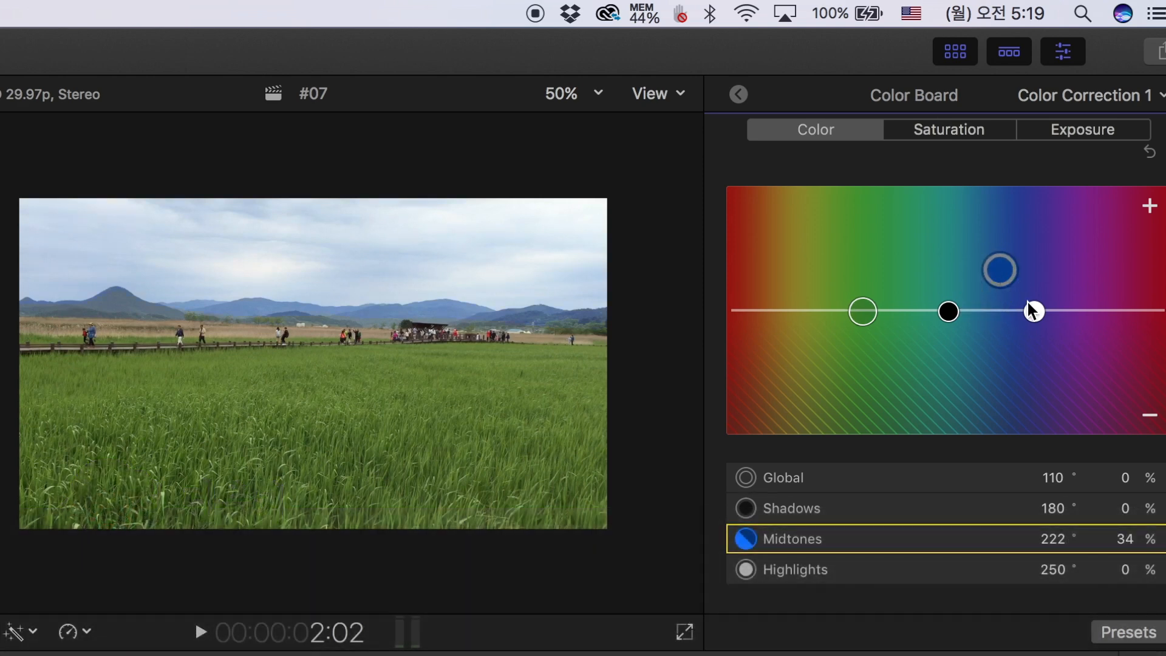
pyautogui.moveTo(1040, 313); pyautogui.dragTo(1049, 294)
pyautogui.moveTo(948, 311); pyautogui.dragTo(942, 297)
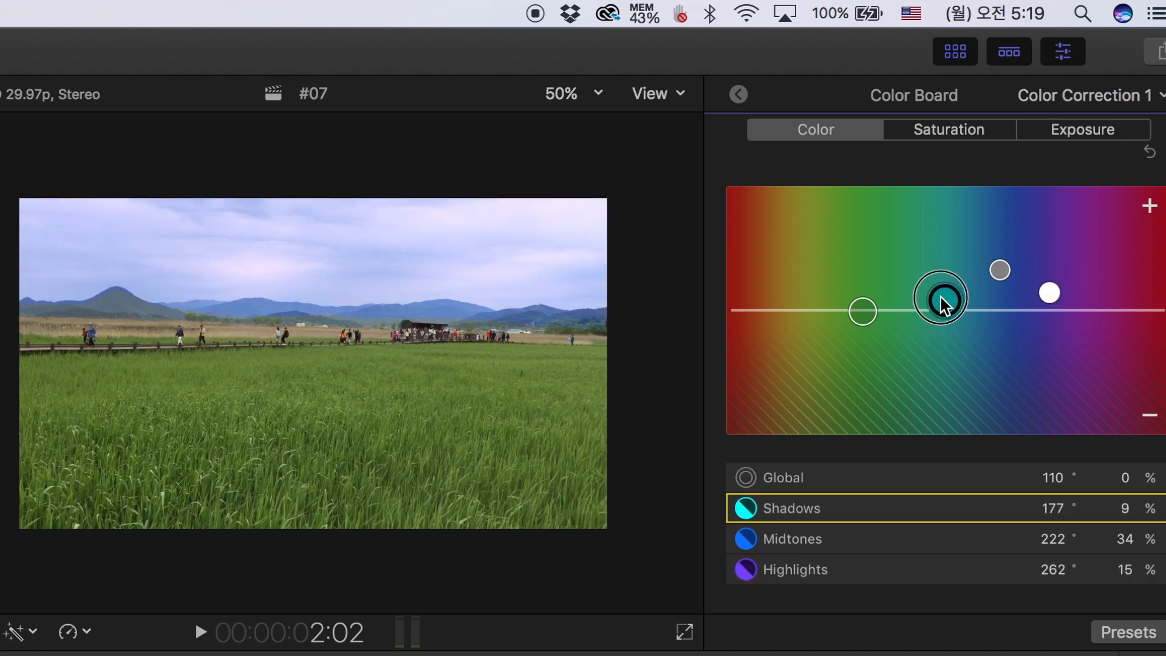
pyautogui.moveTo(867, 319); pyautogui.dragTo(846, 300)
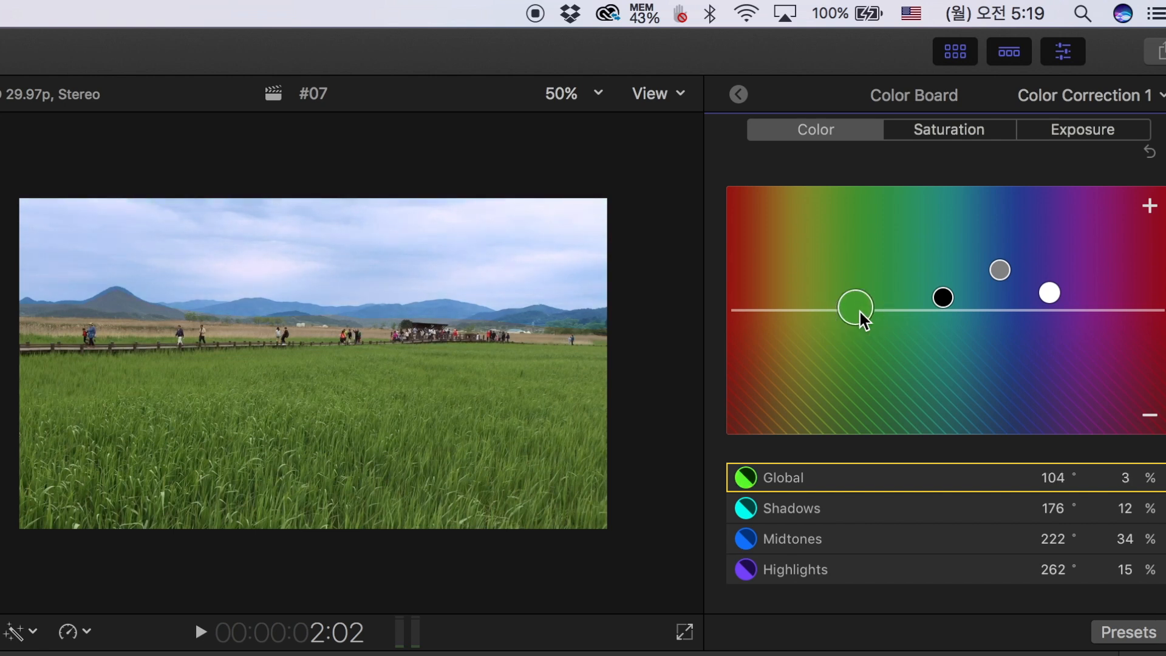
pyautogui.click(999, 269)
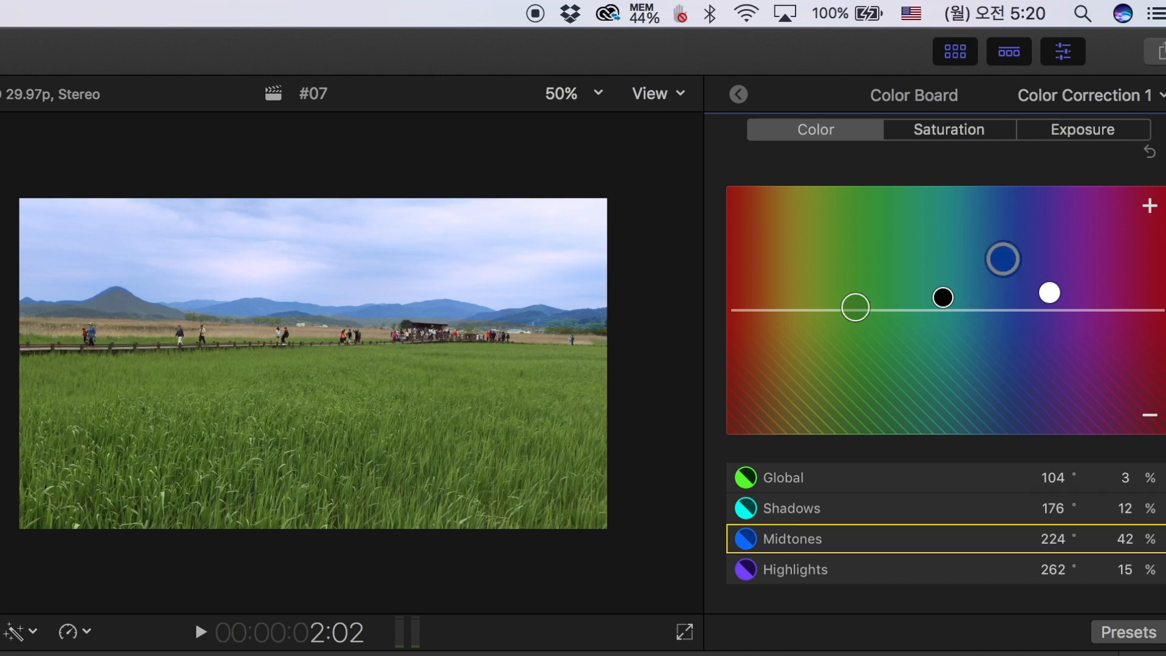
pyautogui.press('Home')
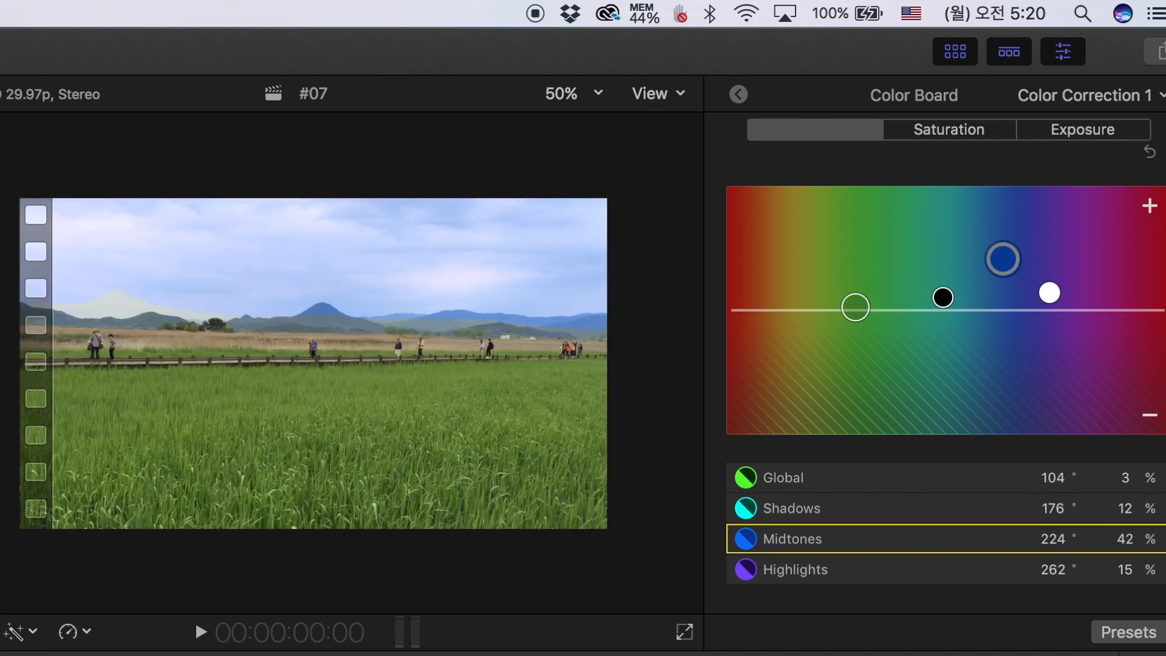
pyautogui.press('space')
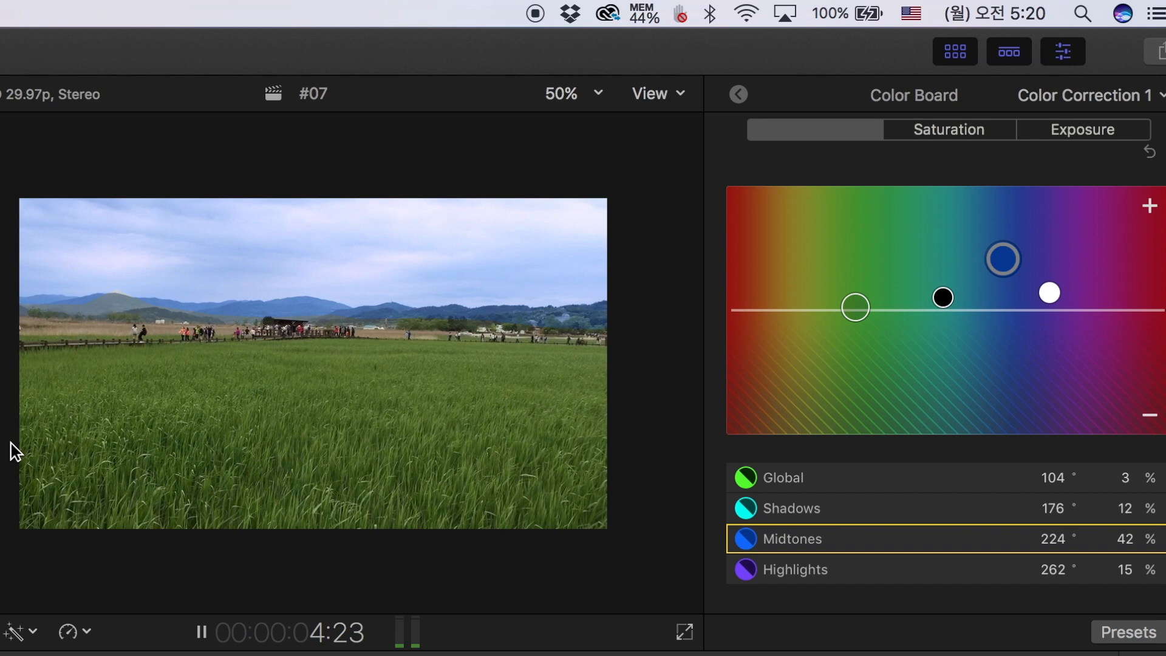
# Step: Stop playback and lower the Draw Mask control points along the mountain ridge so the upper clip's mask includes the mountains
pyautogui.press('space')
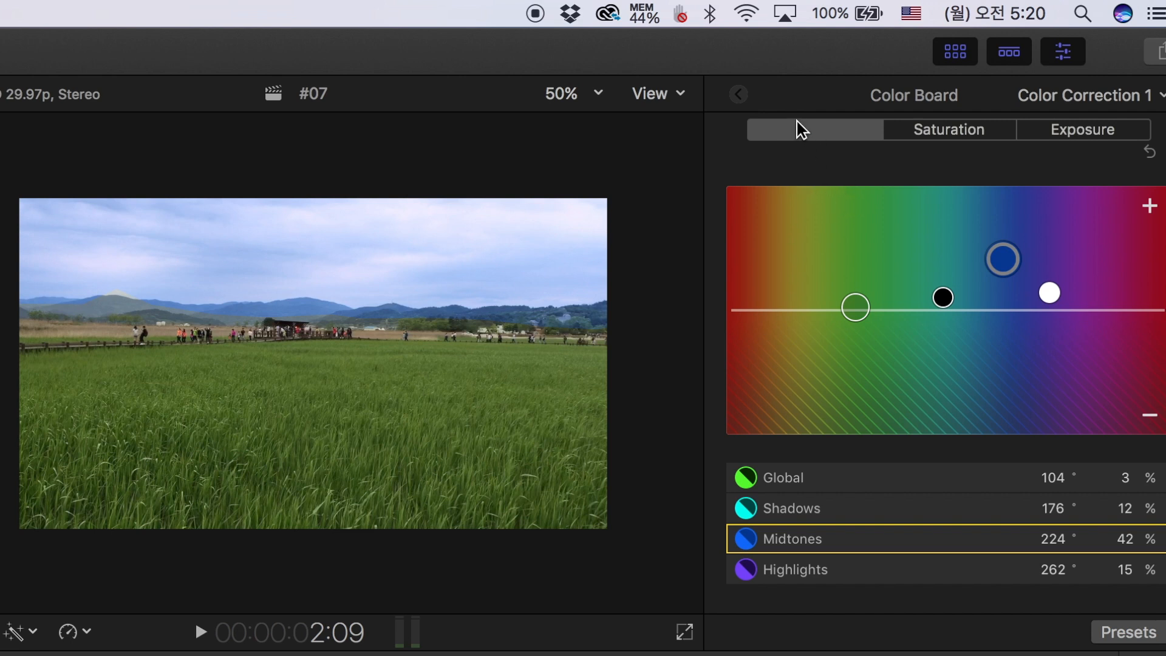
pyautogui.click(739, 95)
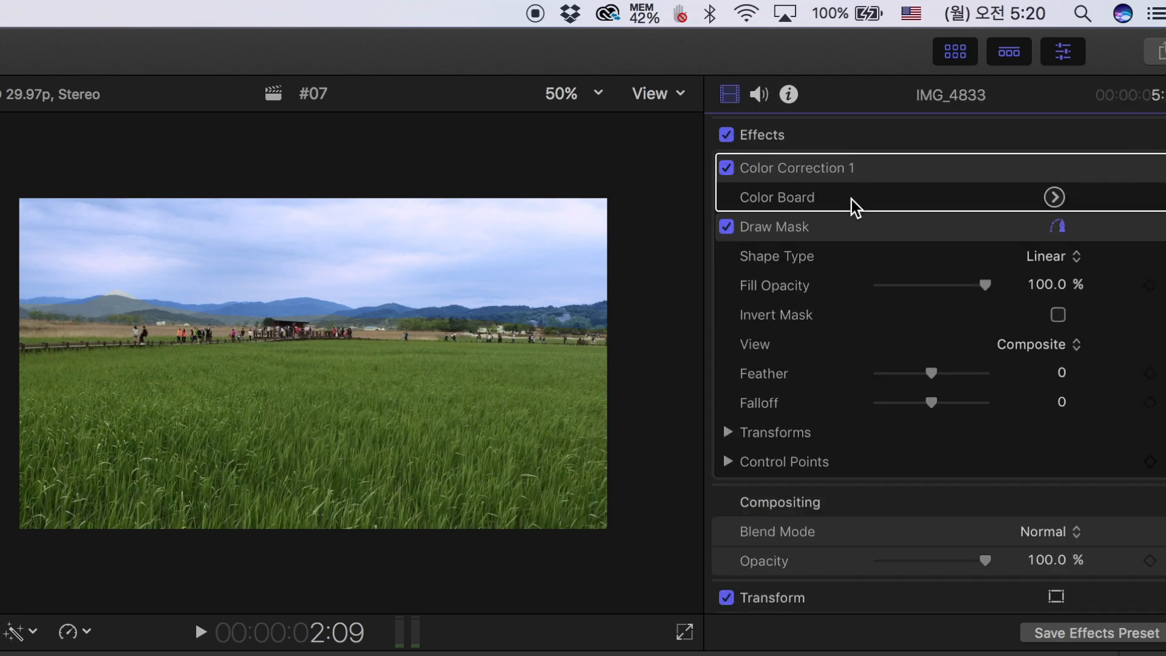
pyautogui.click(825, 232)
pyautogui.moveTo(299, 219); pyautogui.dragTo(300, 251)
pyautogui.moveTo(244, 220); pyautogui.dragTo(228, 249)
pyautogui.moveTo(123, 218); pyautogui.dragTo(125, 237)
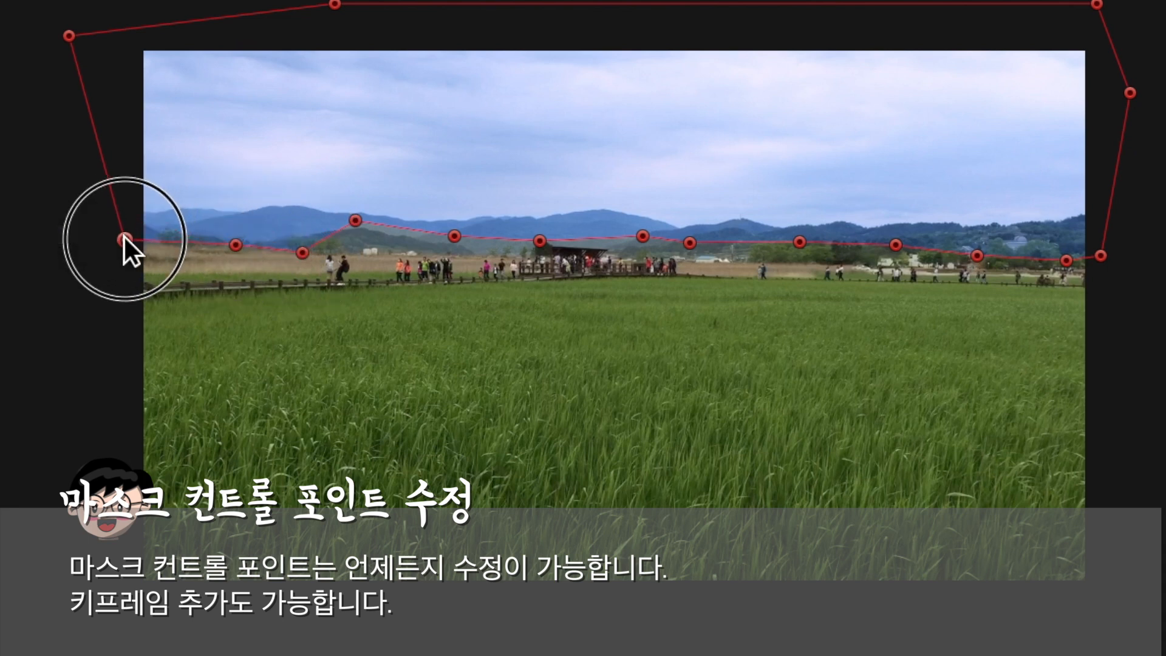
pyautogui.moveTo(361, 225); pyautogui.dragTo(360, 249)
pyautogui.click(453, 244)
pyautogui.moveTo(450, 246); pyautogui.dragTo(450, 250)
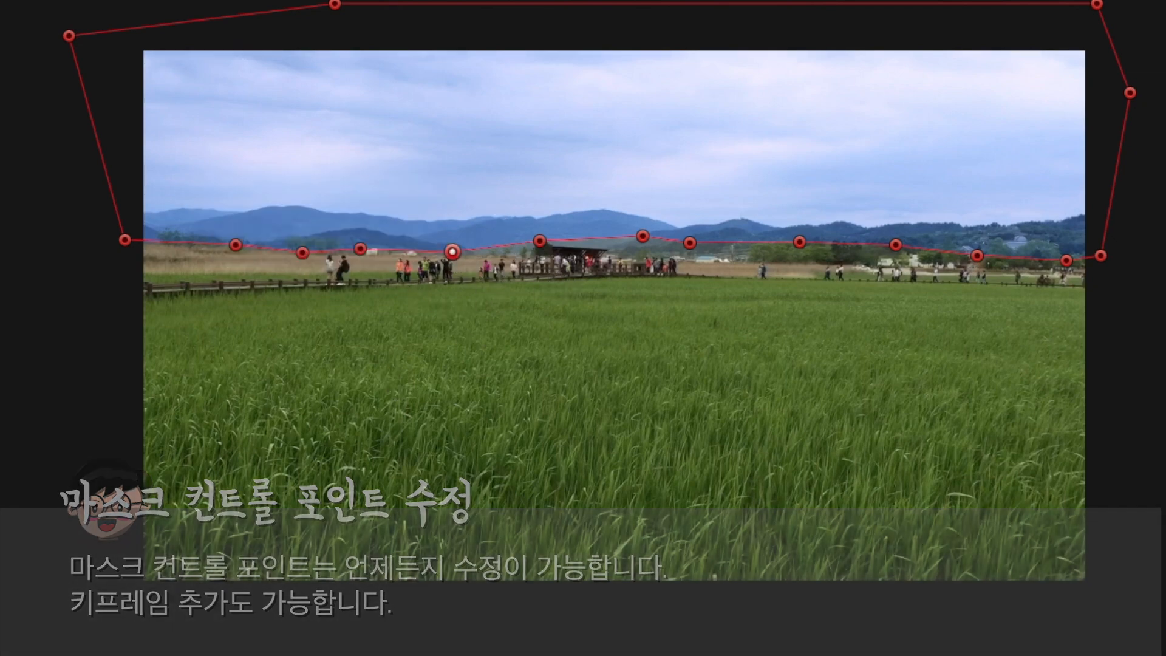
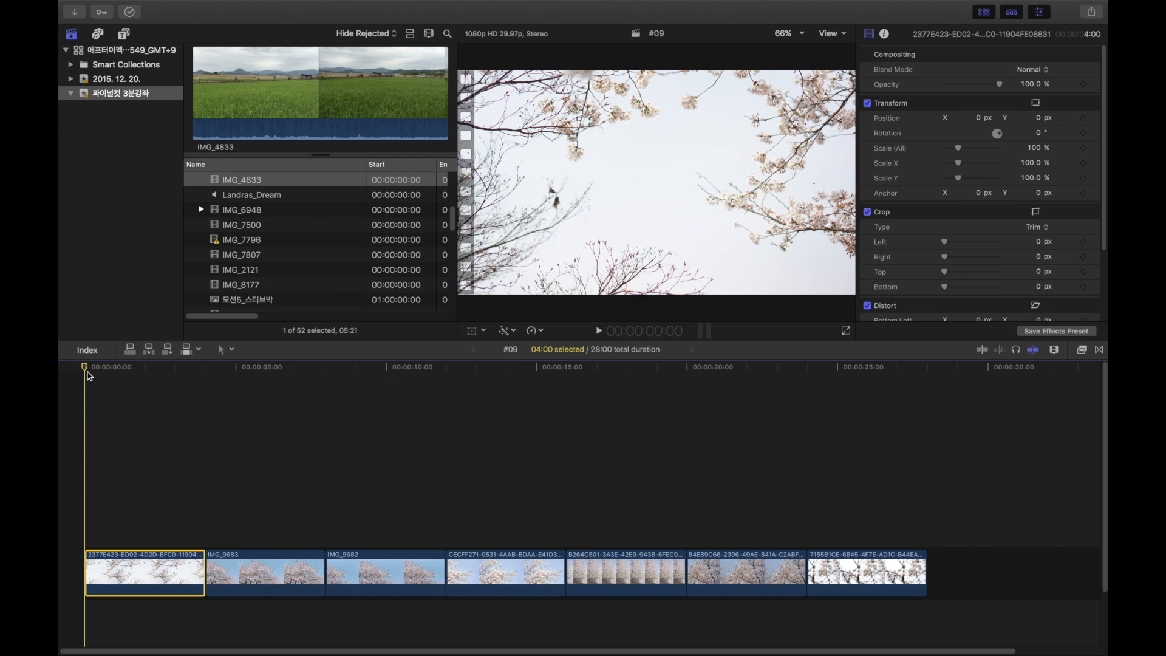
# Step: Keyframe the first clip's Scale (All) from 100% on its first frame to 127% on its last frame, and play the zoom-in
pyautogui.click(85, 368)
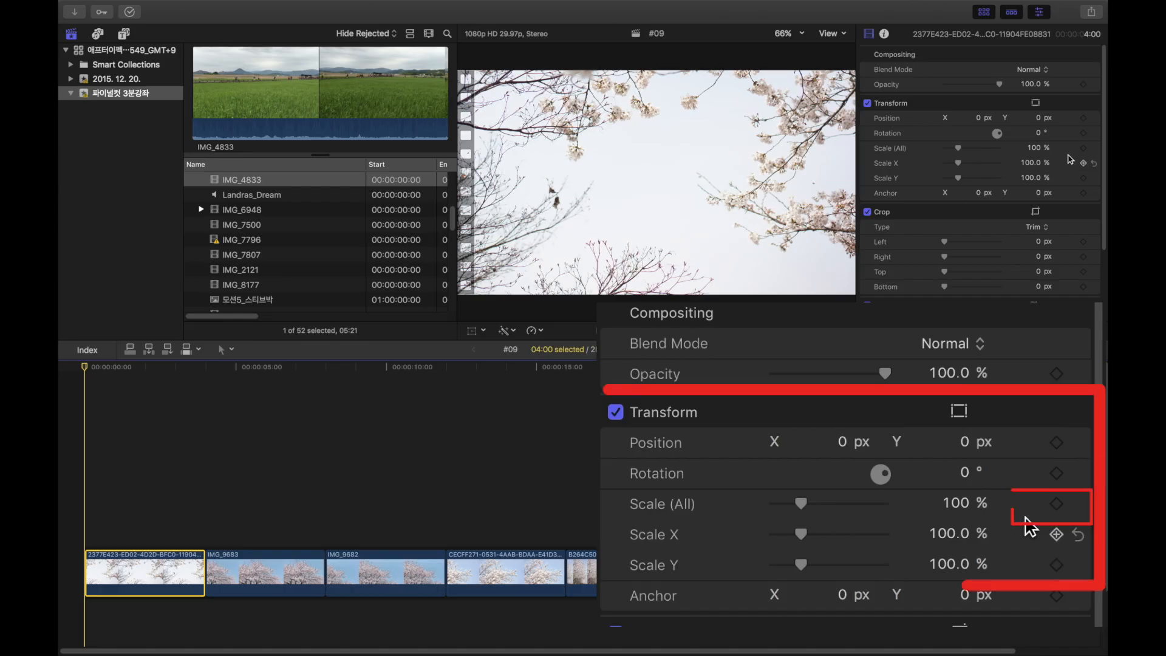
pyautogui.click(1083, 149)
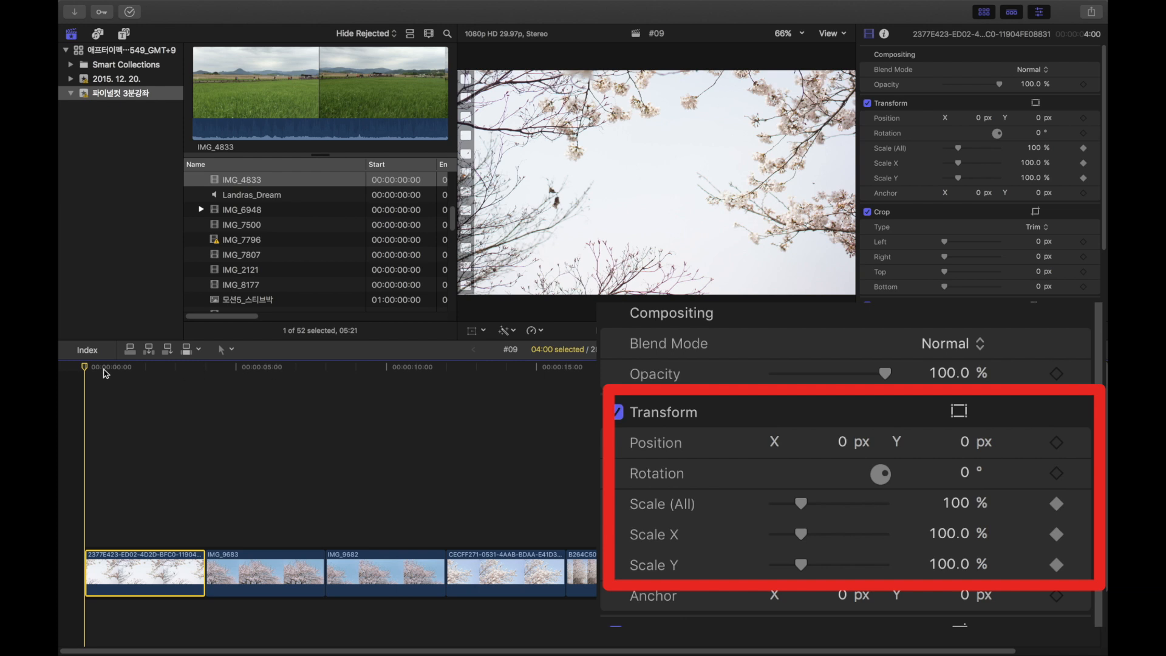
pyautogui.moveTo(91, 368); pyautogui.dragTo(203, 370)
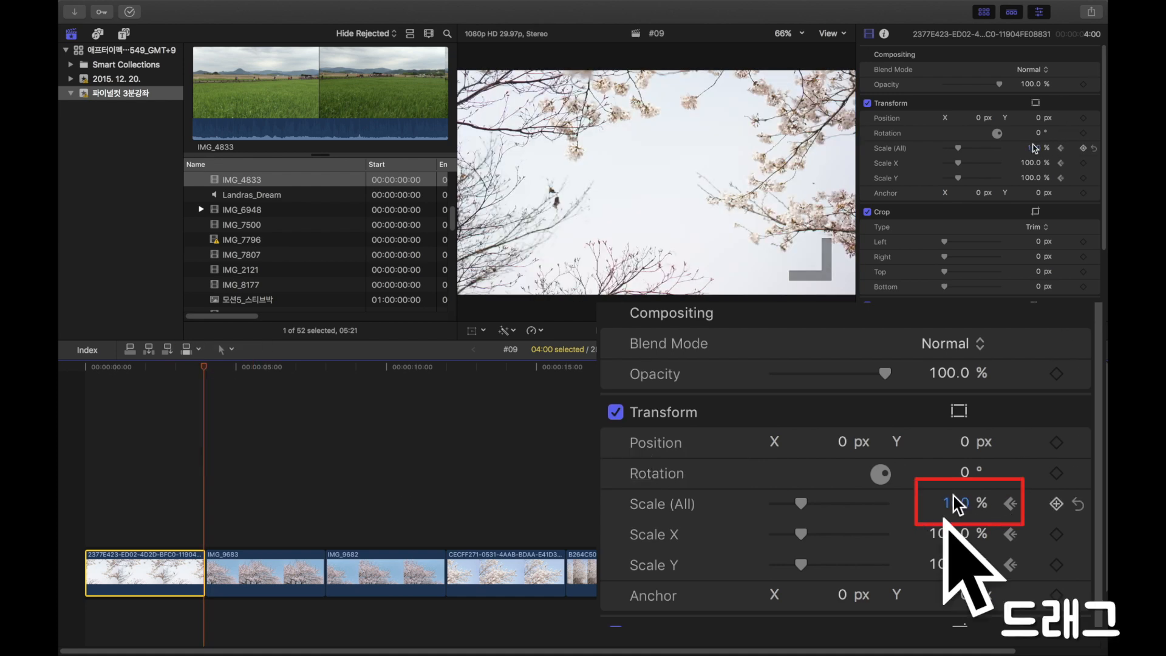
pyautogui.moveTo(1035, 148); pyautogui.dragTo(1035, 148)
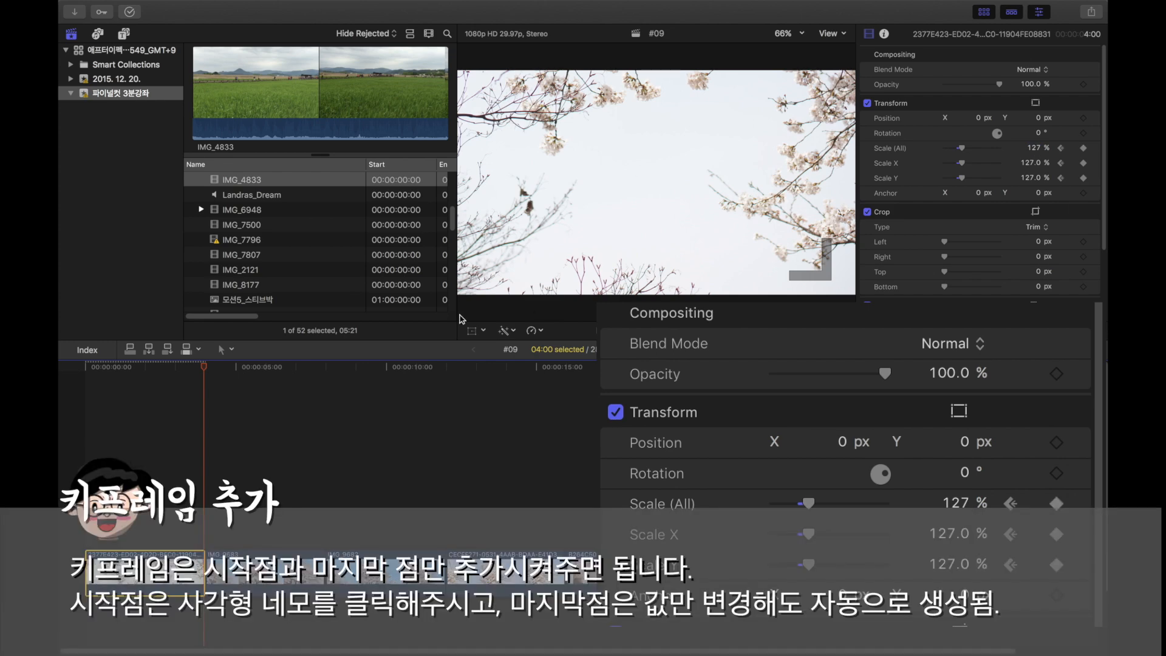
pyautogui.moveTo(153, 368); pyautogui.dragTo(63, 377)
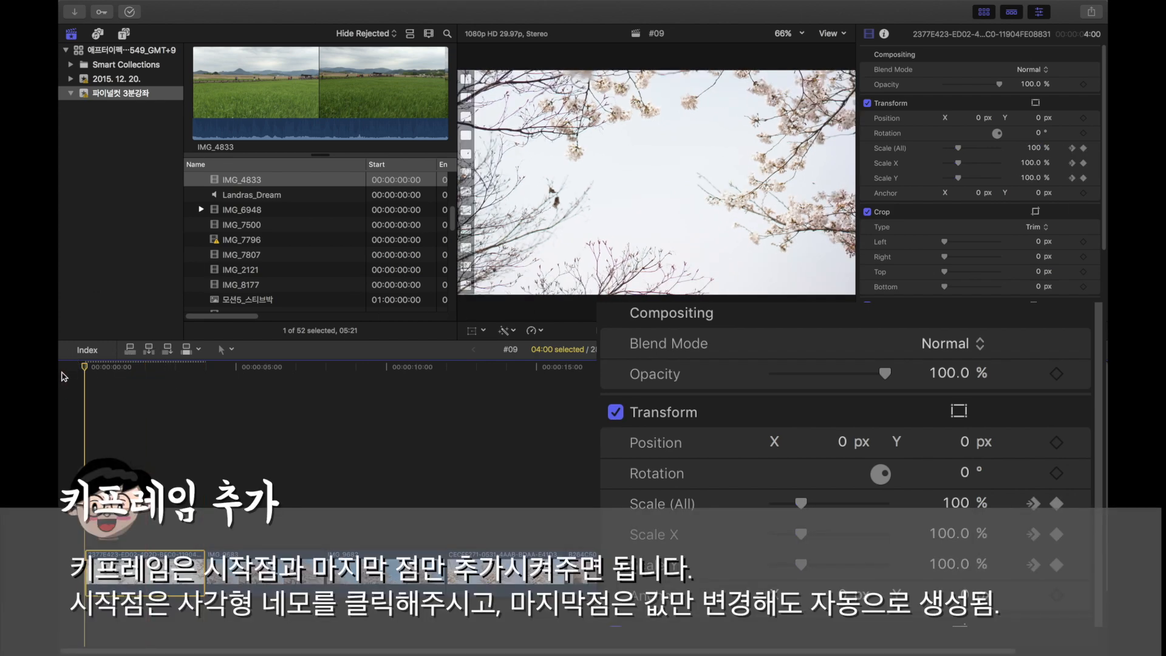
pyautogui.press('space')
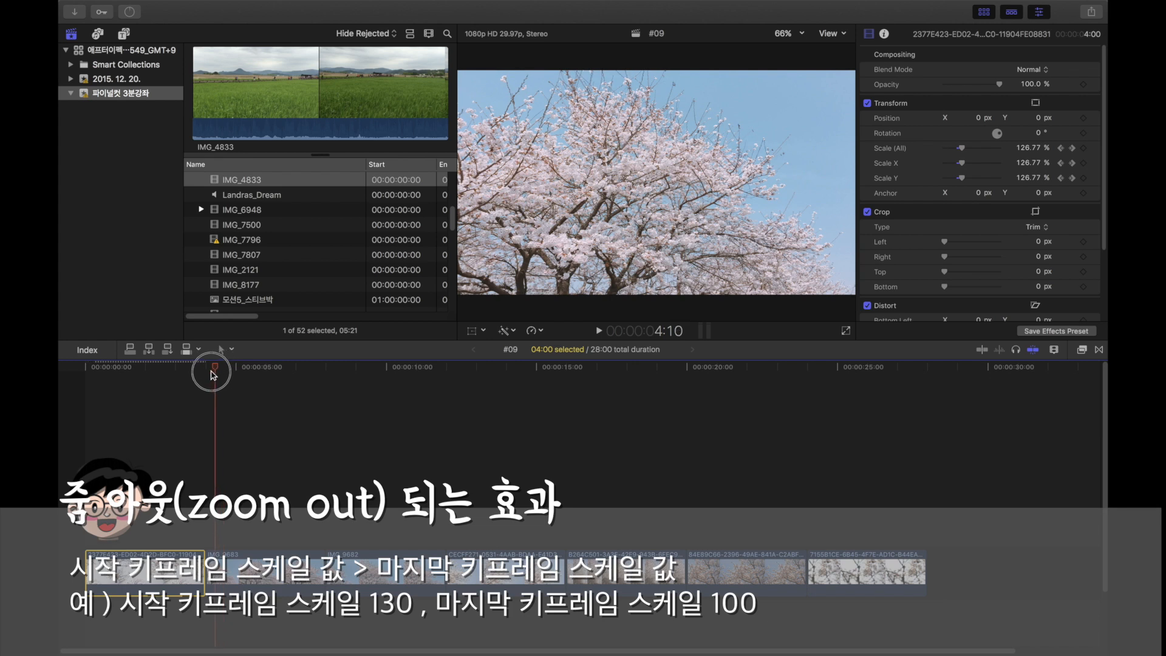
# Step: Add a Scale (All) keyframe to the IMG_9683 clip at its start, 4:00
pyautogui.click(205, 367)
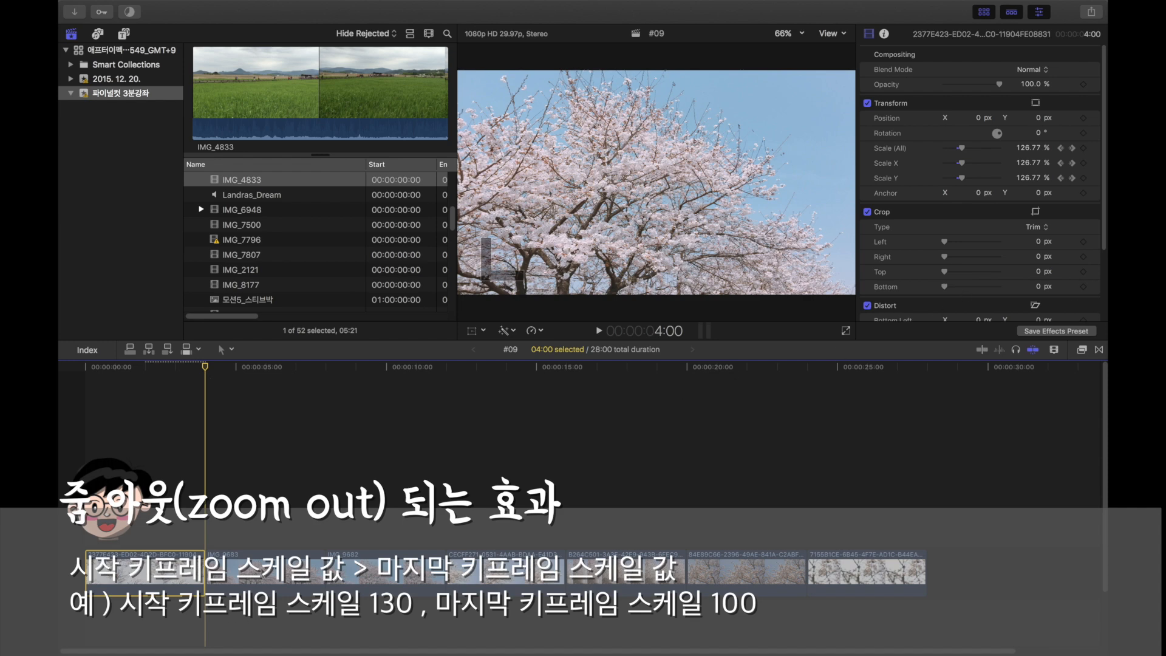
pyautogui.click(207, 570)
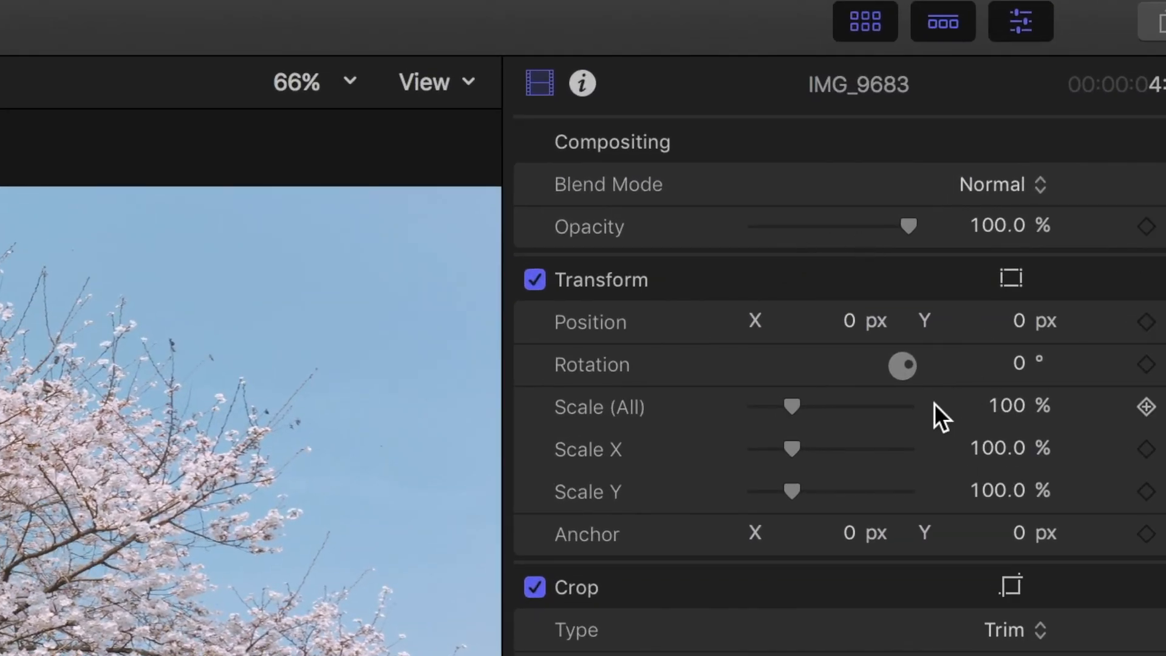
pyautogui.click(1146, 407)
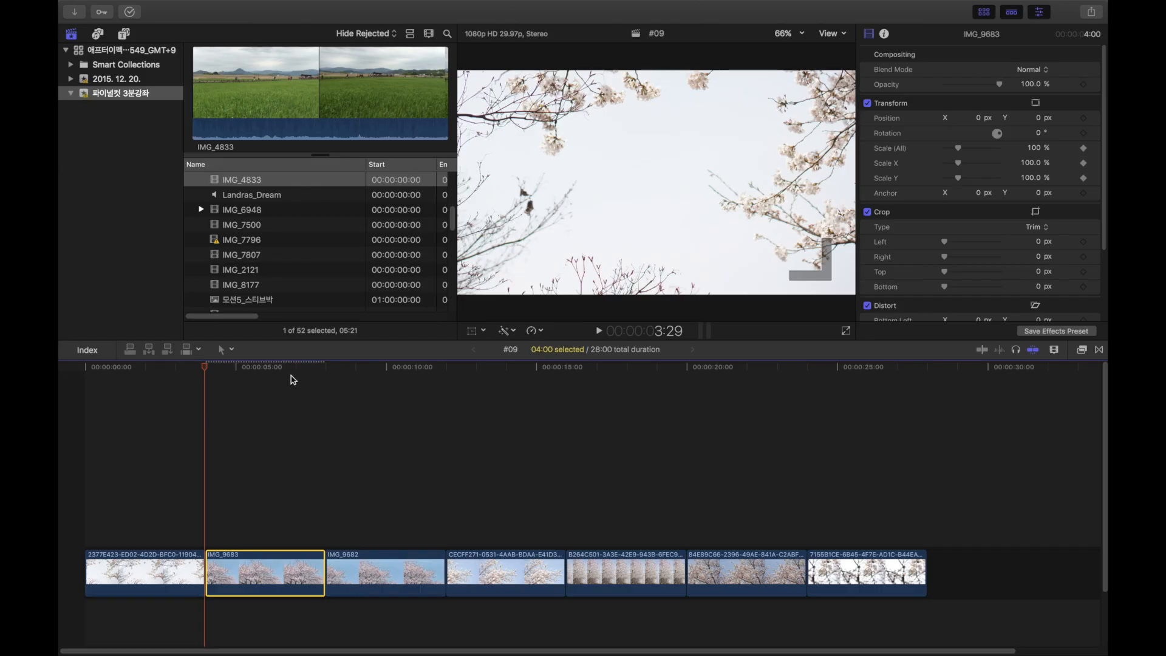
# Step: On the last frame of IMG_9683, try Scale (All) at 88%, and set the keyframe back to 100%
pyautogui.click(326, 368)
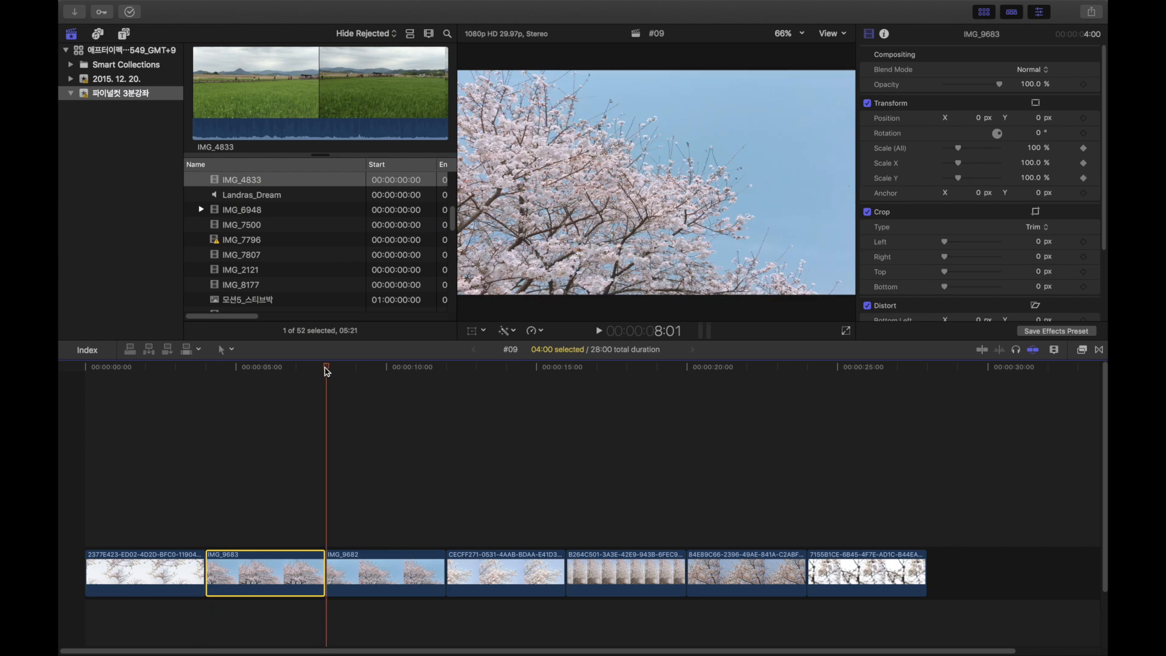
pyautogui.press('Left')
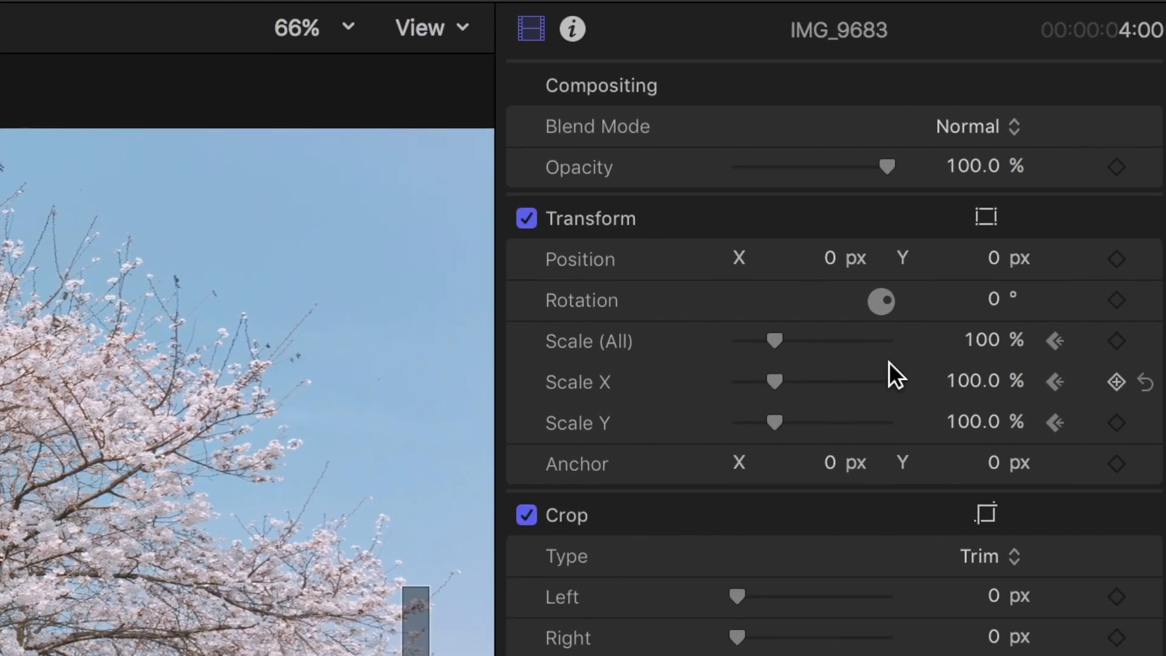
pyautogui.moveTo(990, 345); pyautogui.dragTo(981, 341)
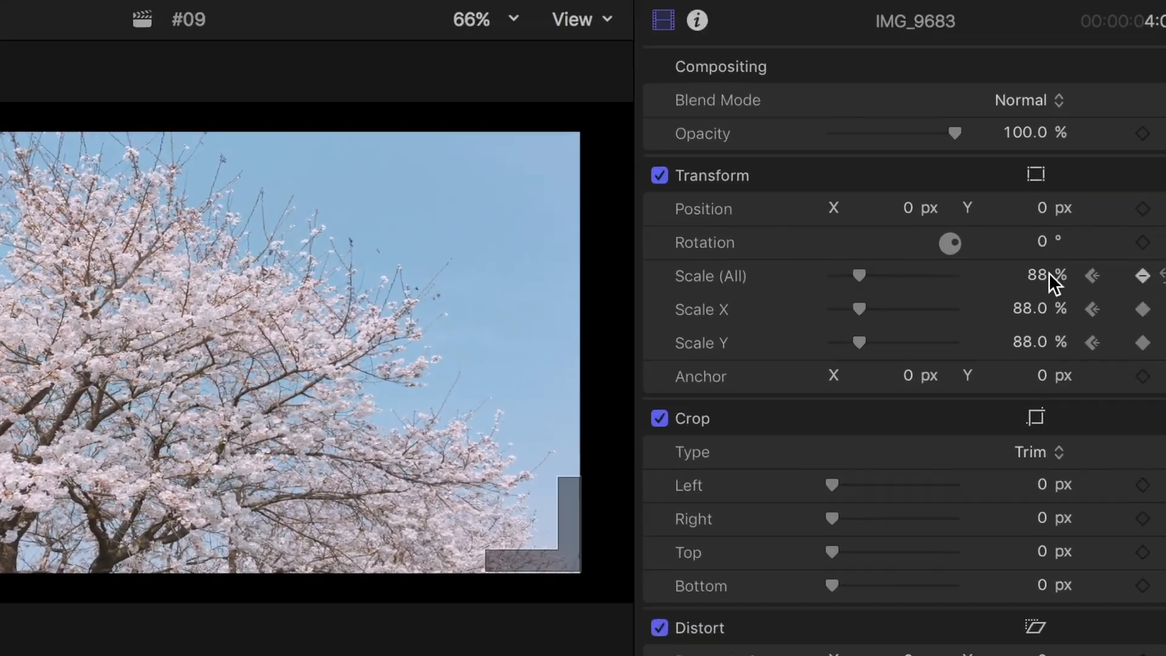
pyautogui.click(1036, 148)
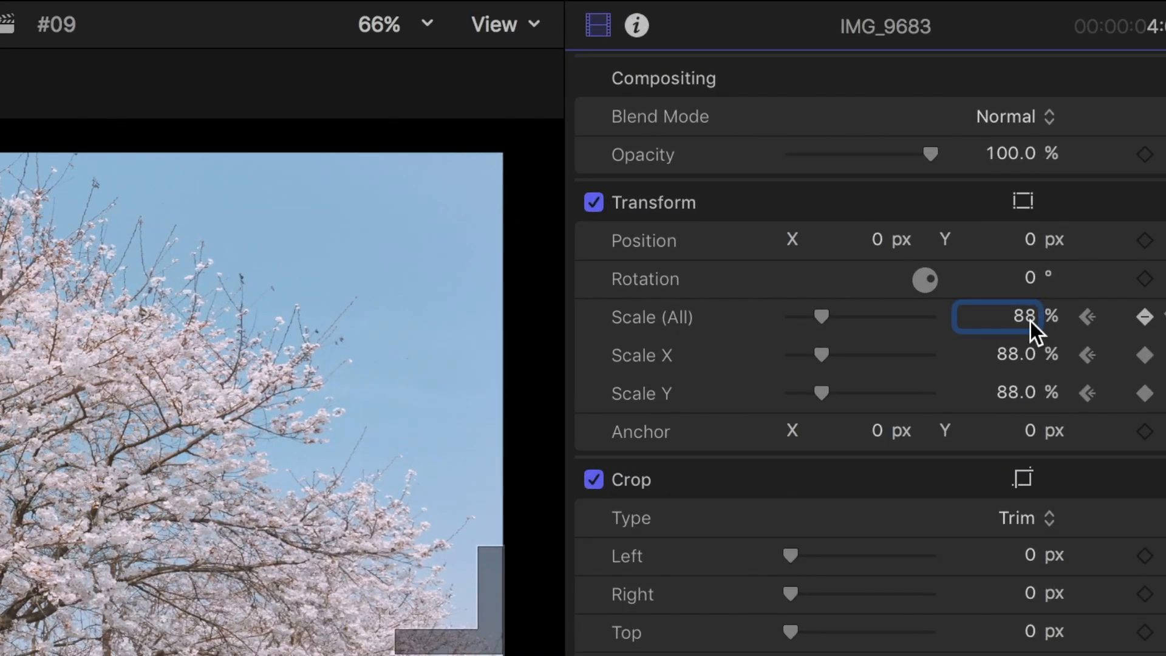
pyautogui.write('100')
pyautogui.press('Return')
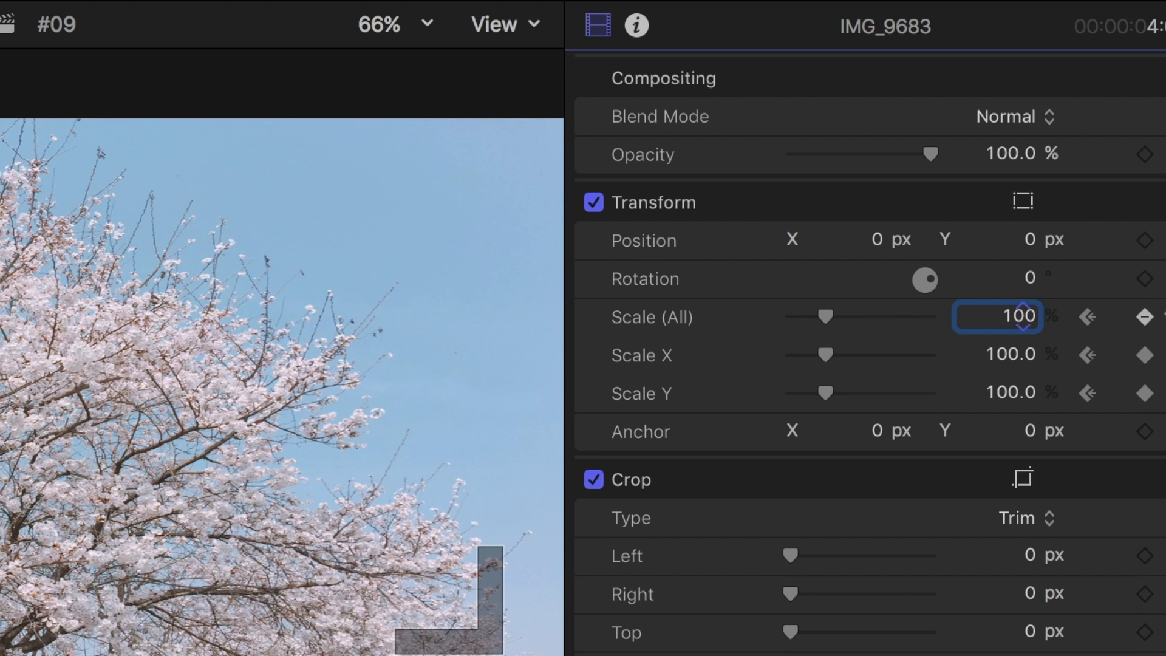
# Step: Go to the first Scale (All) keyframe of IMG_9683, set it to 116%, and play the zoom-out
pyautogui.click(1089, 322)
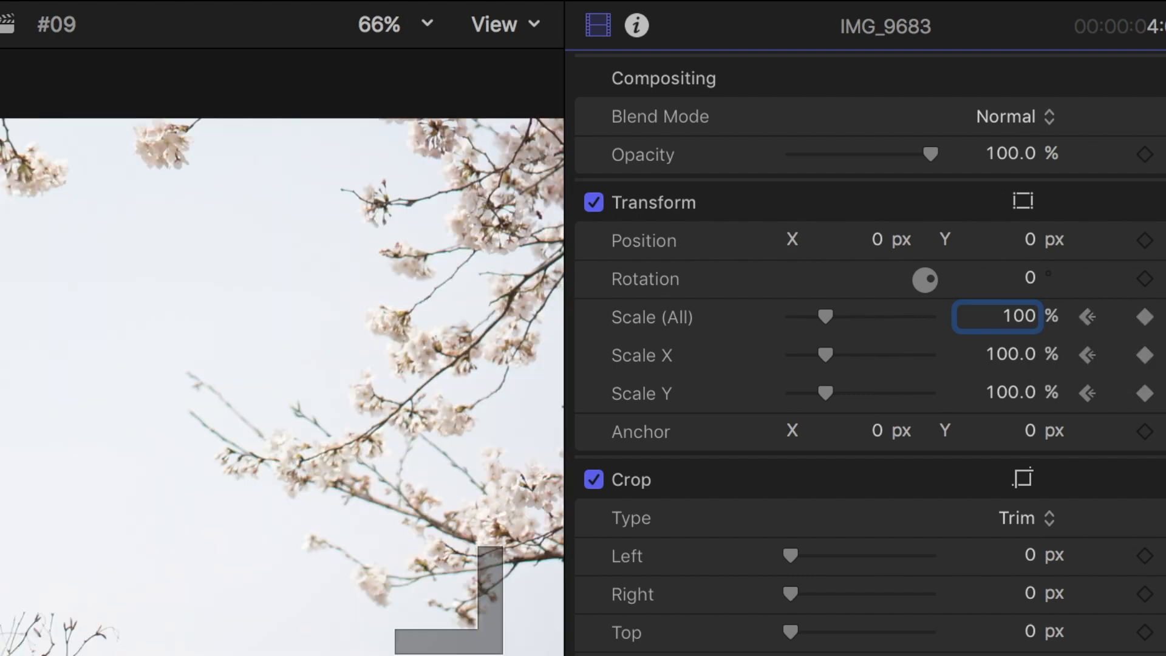
pyautogui.click(1026, 319)
pyautogui.write('116')
pyautogui.press('Return')
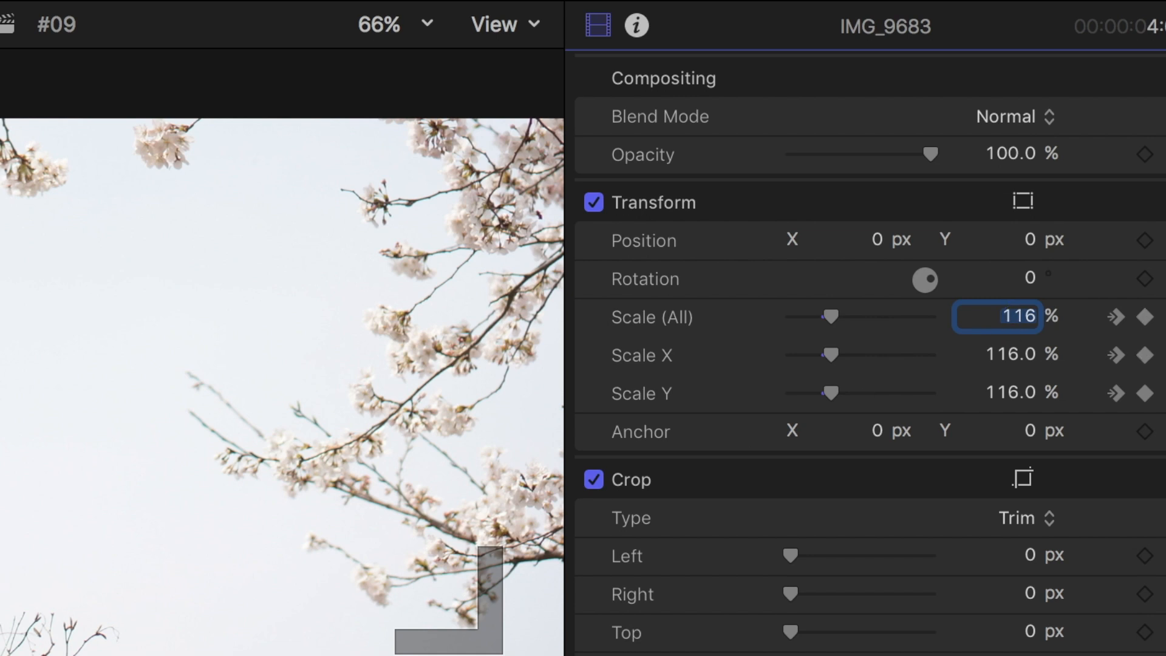
pyautogui.press('space')
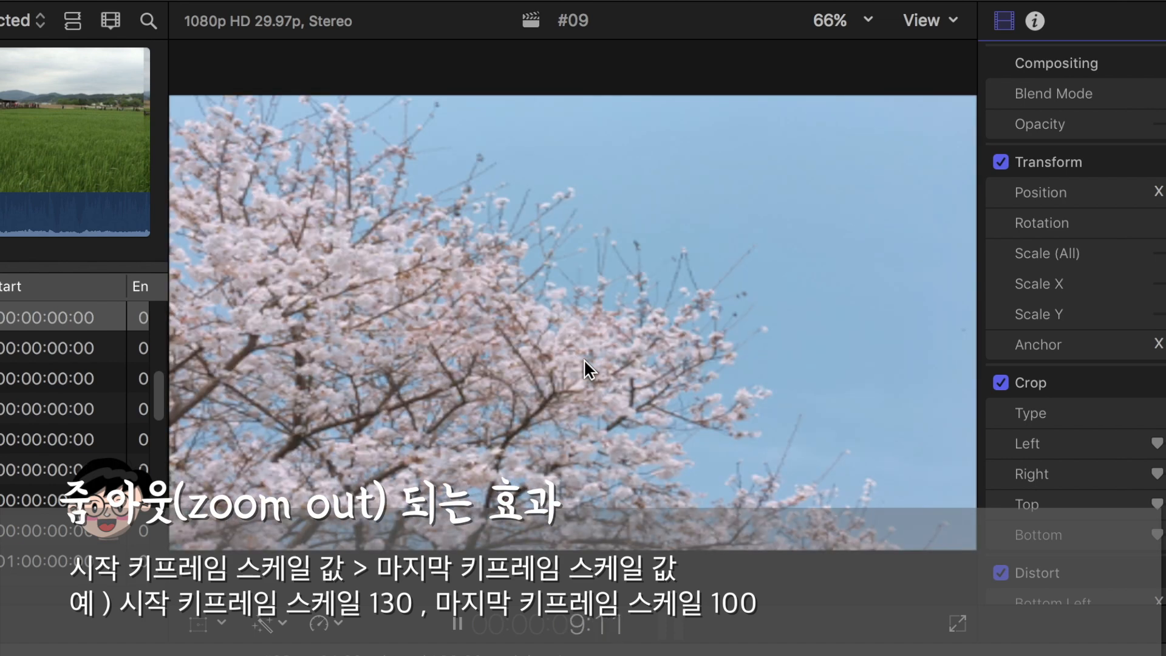
pyautogui.press('space')
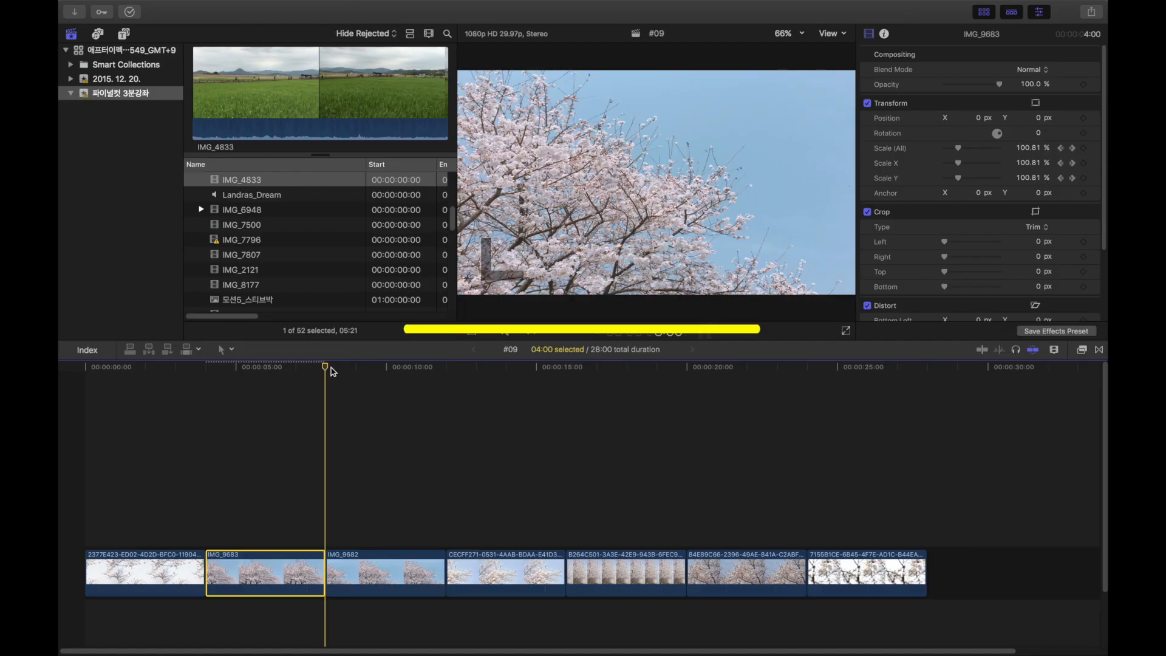
# Step: Scale IMG_9682 to 124%, keyframe its Position X from 0 px at the start to about -197 px at the end, and play it
pyautogui.click(341, 563)
pyautogui.moveTo(1032, 153); pyautogui.dragTo(1035, 149)
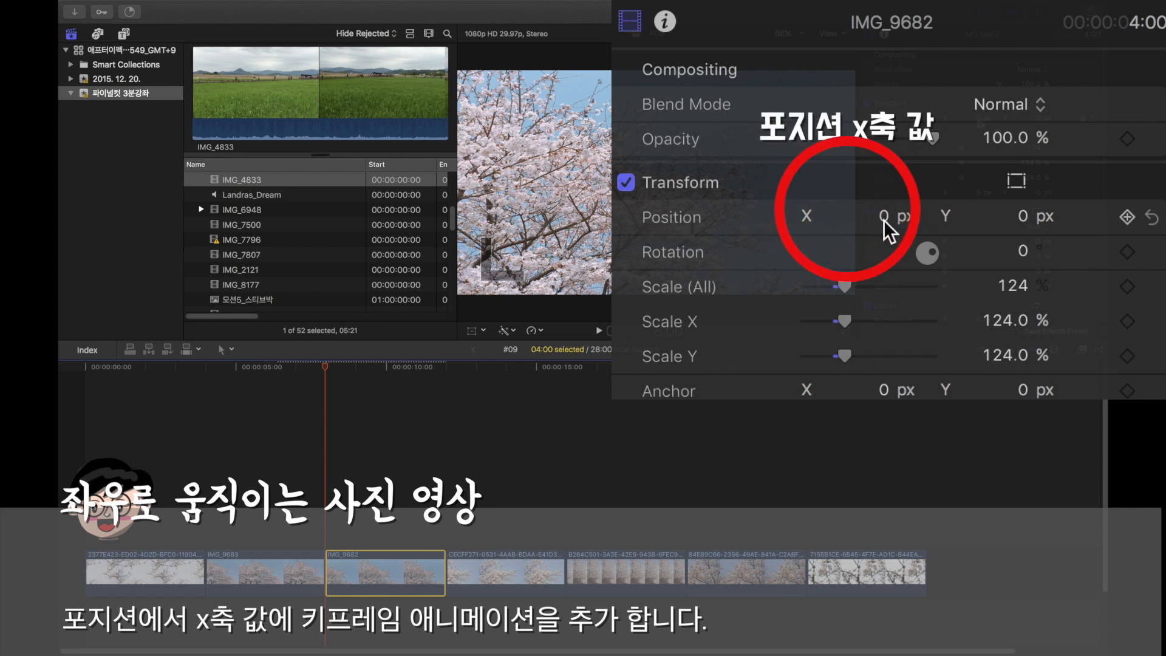
pyautogui.click(1127, 218)
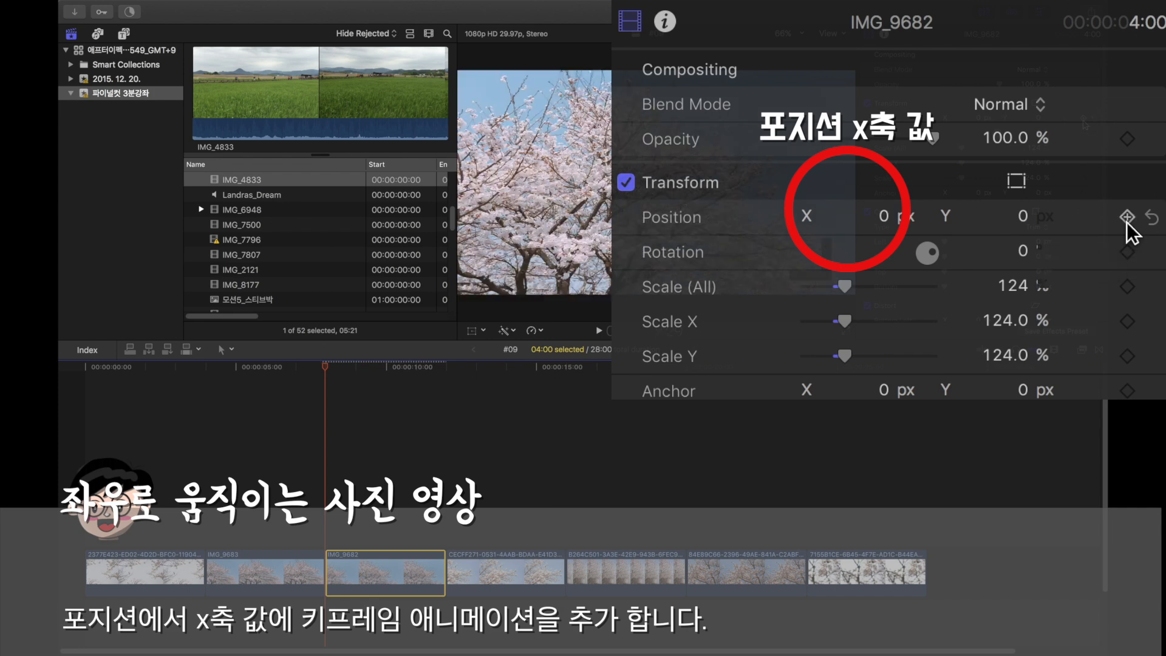
pyautogui.click(327, 368)
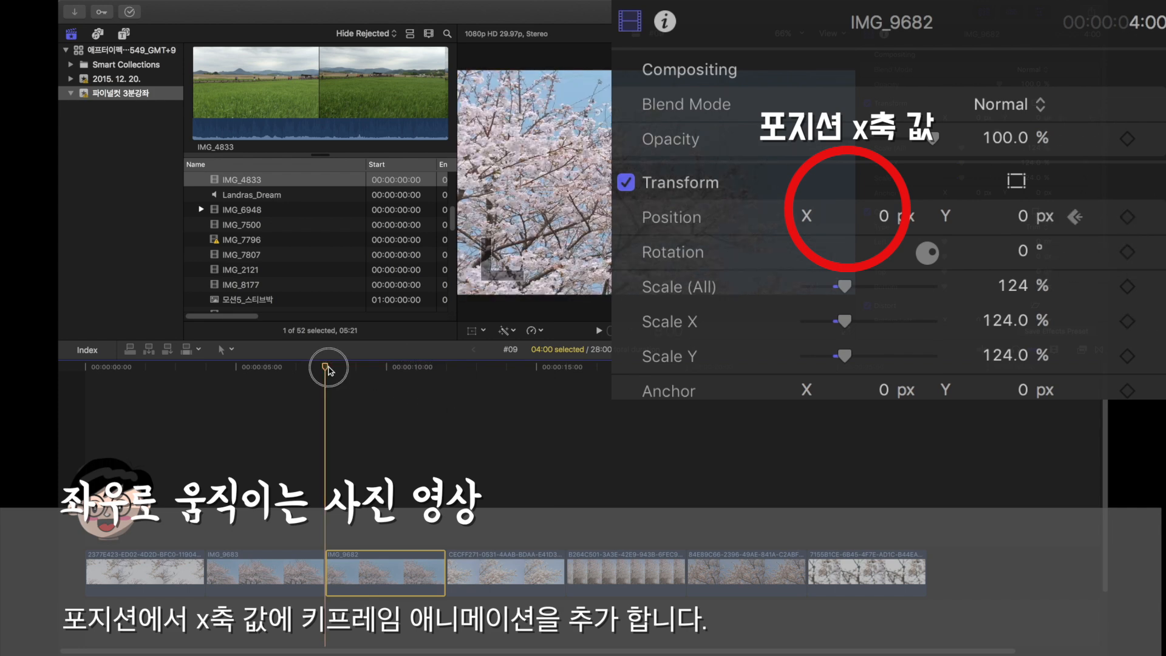
pyautogui.moveTo(328, 369); pyautogui.dragTo(444, 376)
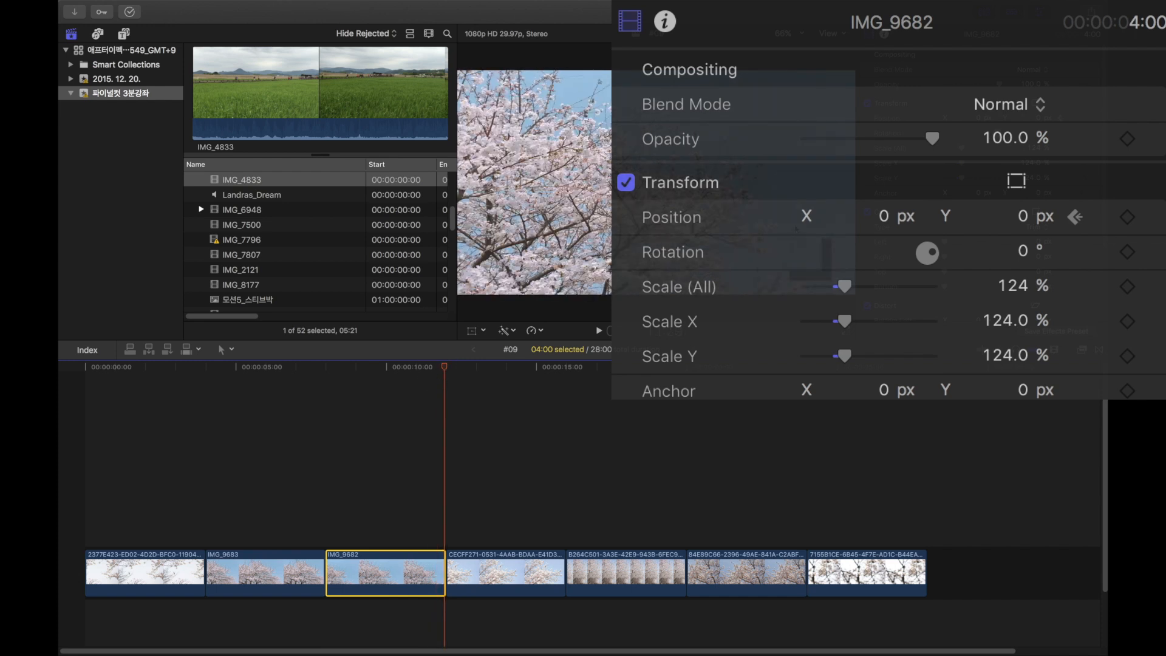
pyautogui.moveTo(884, 217); pyautogui.dragTo(764, 216)
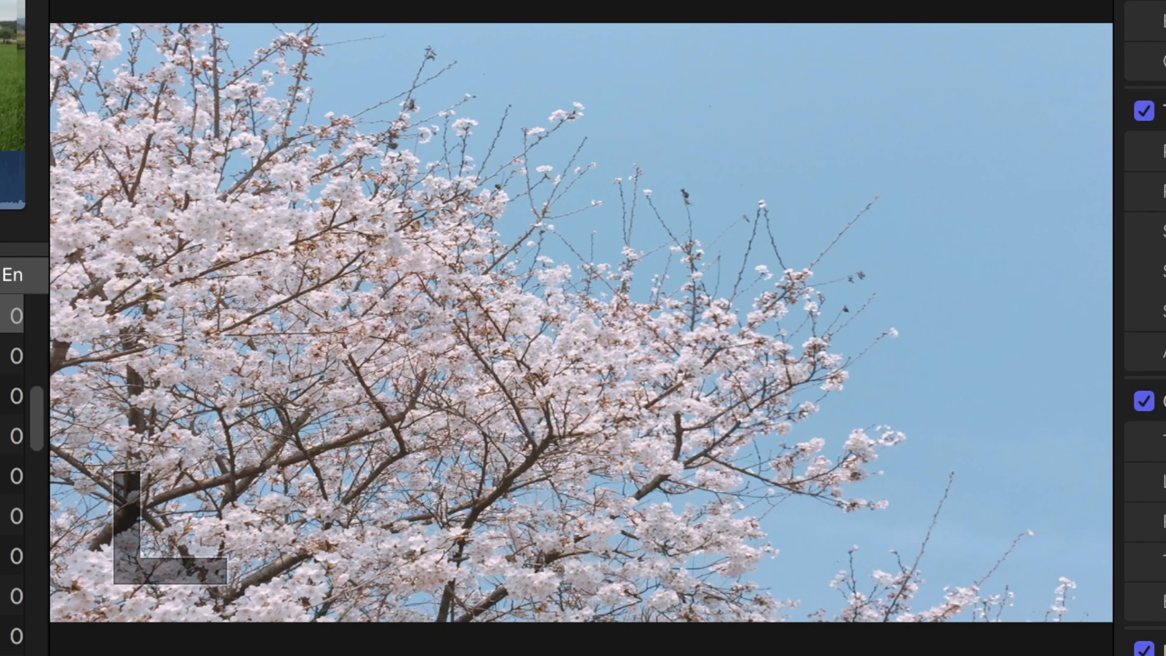
pyautogui.press('space')
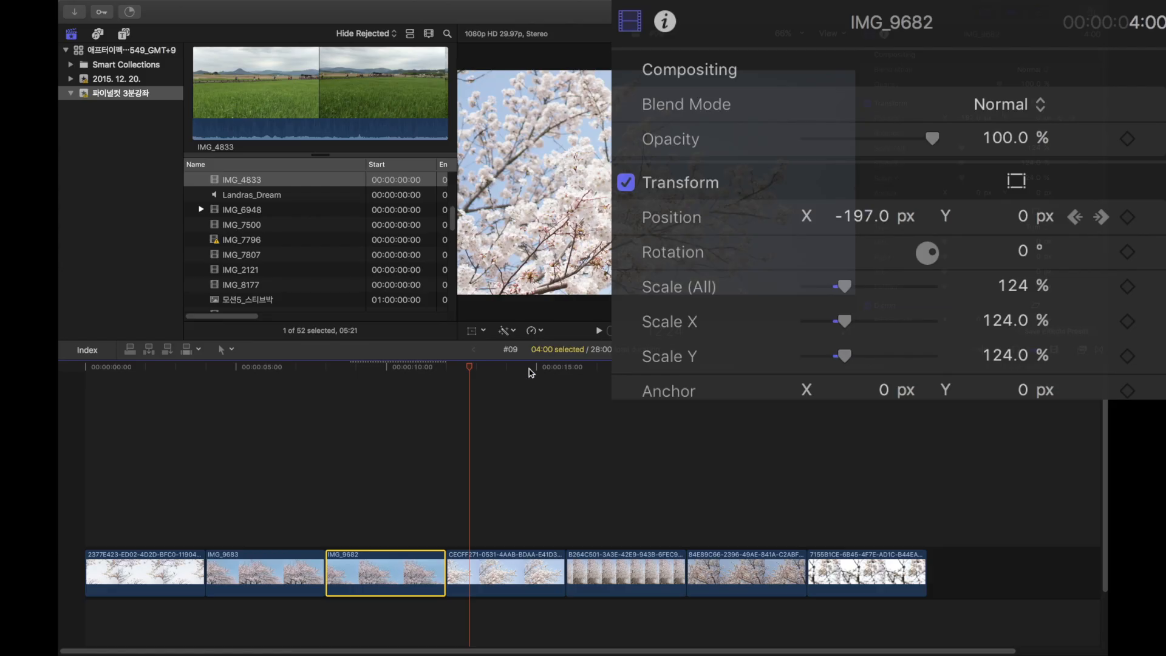
# Step: Scale the fourth clip to 135% and keyframe its Position Y from 0 px at its start to about 165 px on its last frame
pyautogui.click(446, 367)
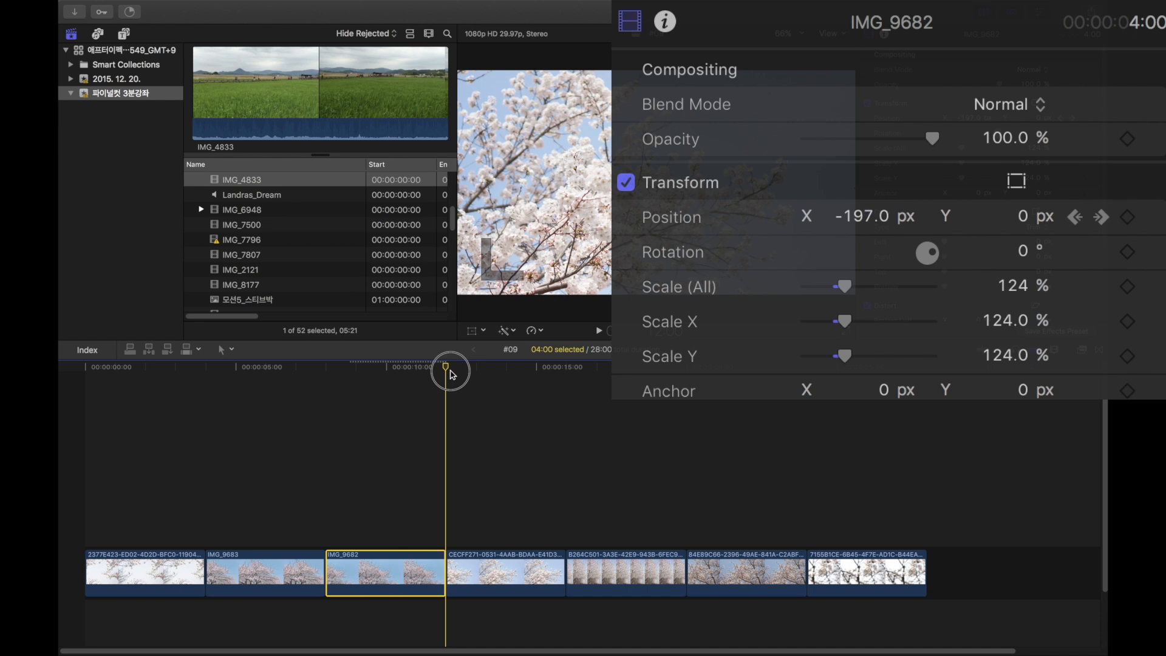
pyautogui.click(492, 556)
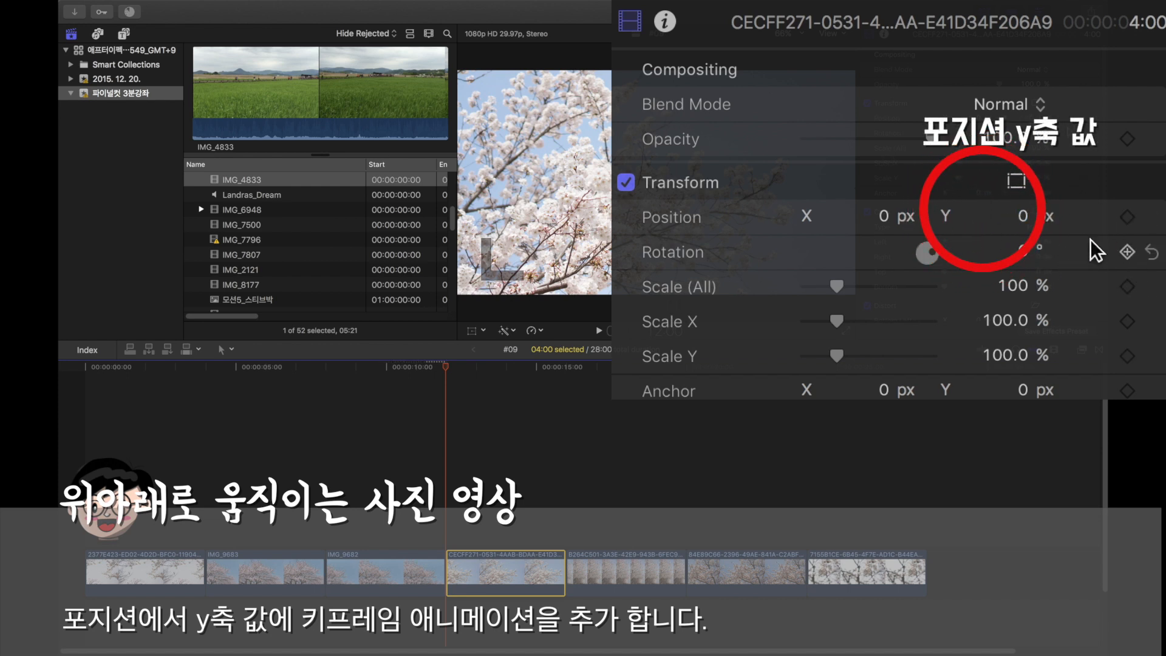
pyautogui.click(839, 288)
pyautogui.moveTo(839, 287); pyautogui.dragTo(850, 287)
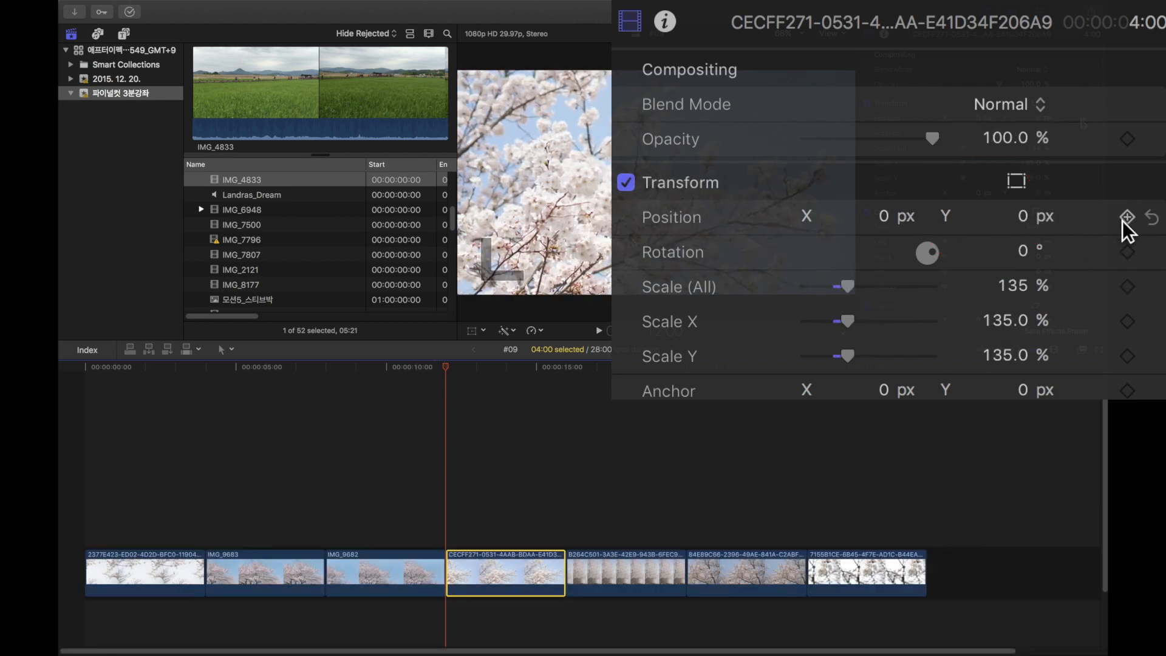
pyautogui.click(1126, 219)
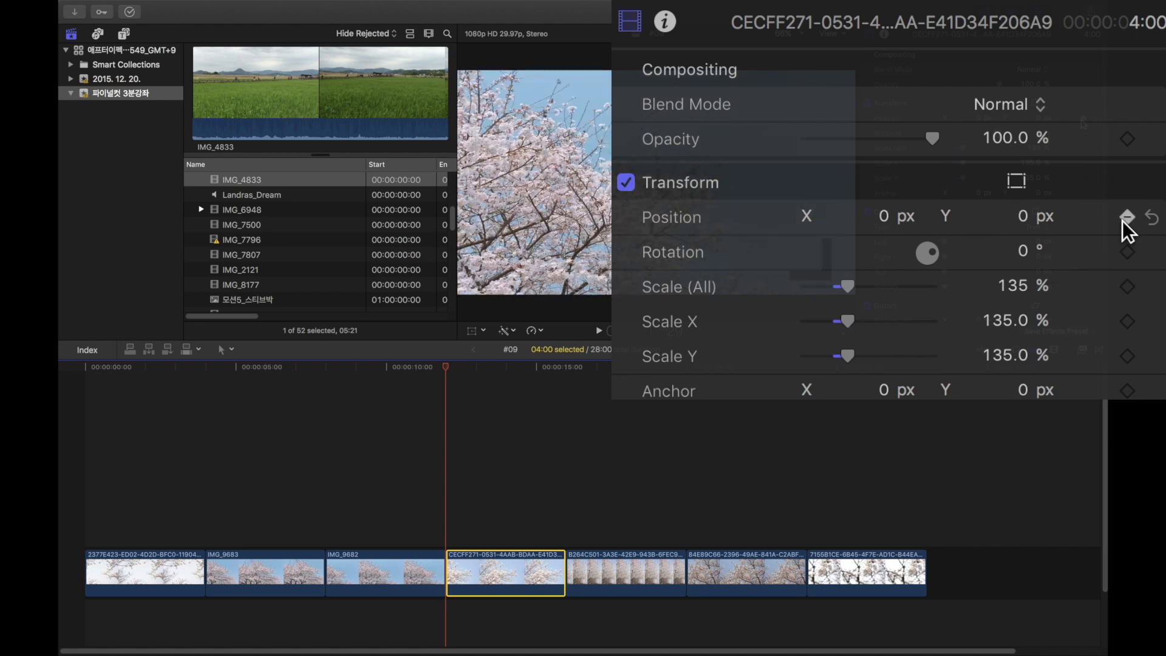
pyautogui.click(566, 367)
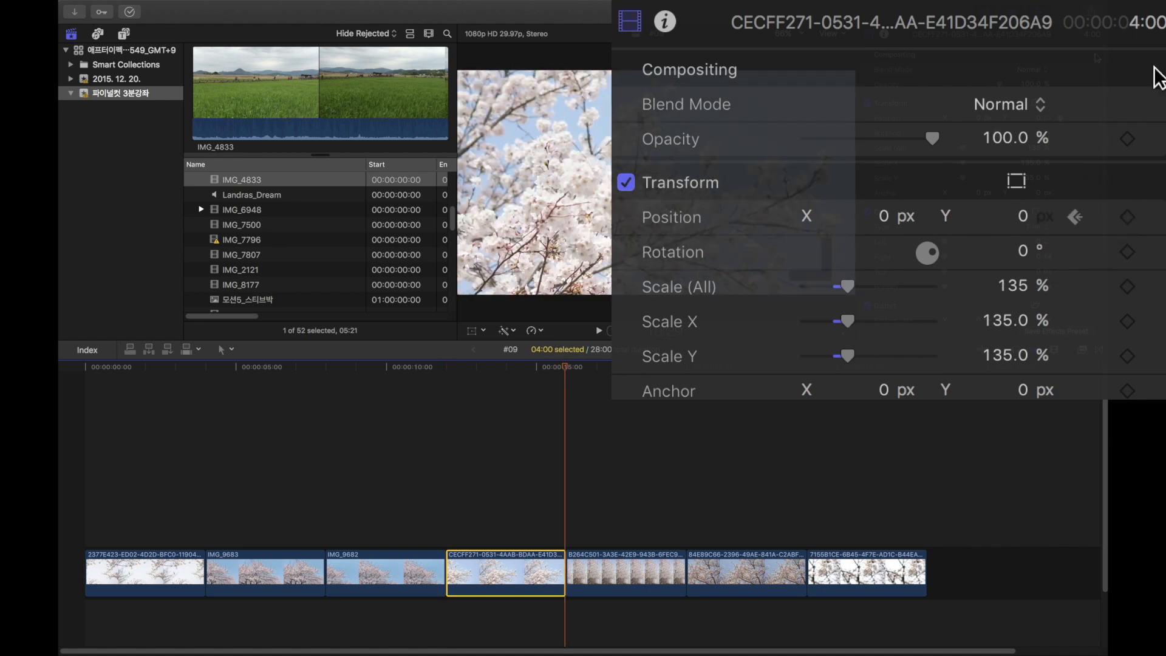
pyautogui.moveTo(1023, 217)
pyautogui.mouseDown()
pyautogui.moveTo(1023, 154)
pyautogui.moveTo(1022, 242)
pyautogui.moveTo(1023, 211)
pyautogui.mouseUp()
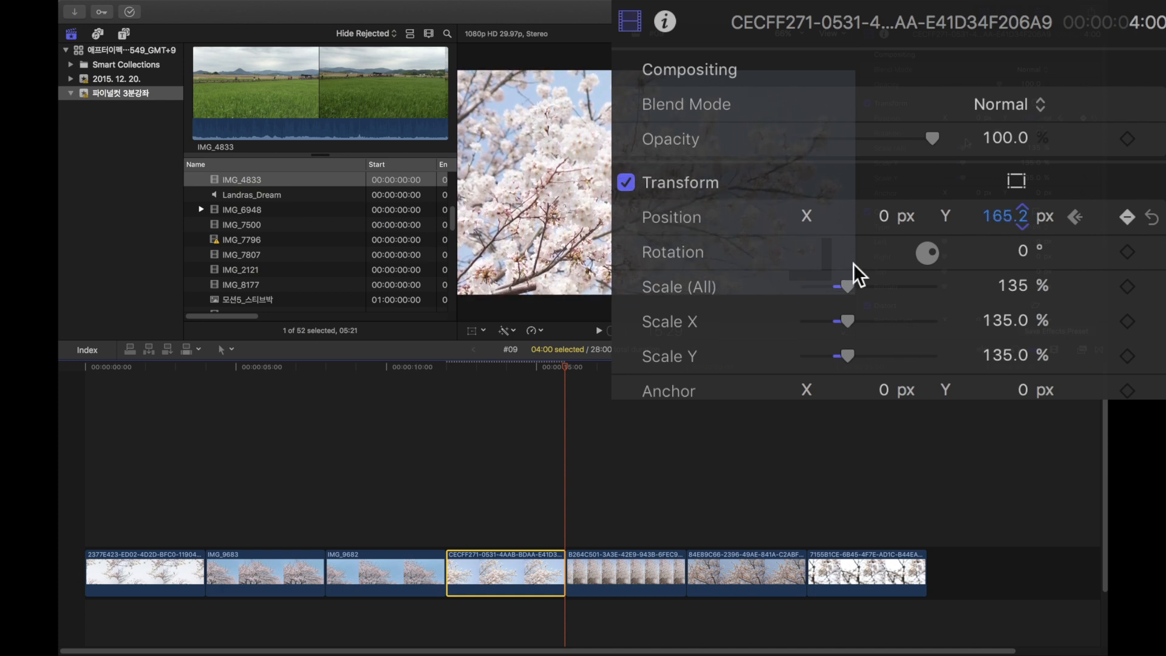
# Step: Play the vertical pan of the fourth clip from its start
pyautogui.click(445, 367)
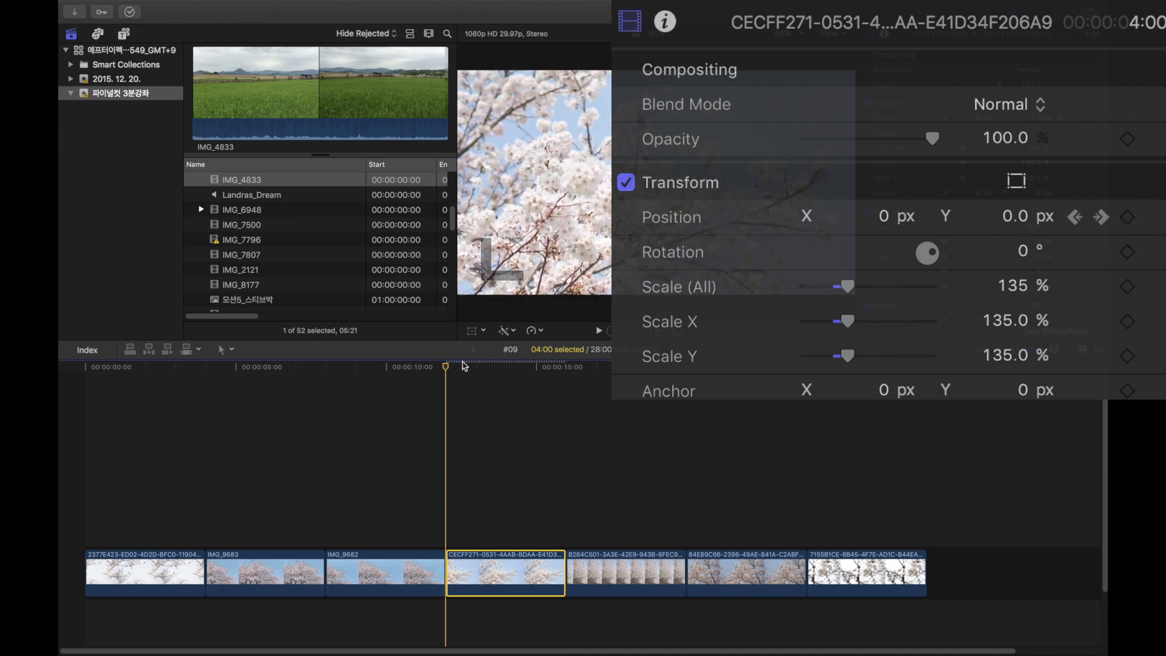
pyautogui.click(599, 330)
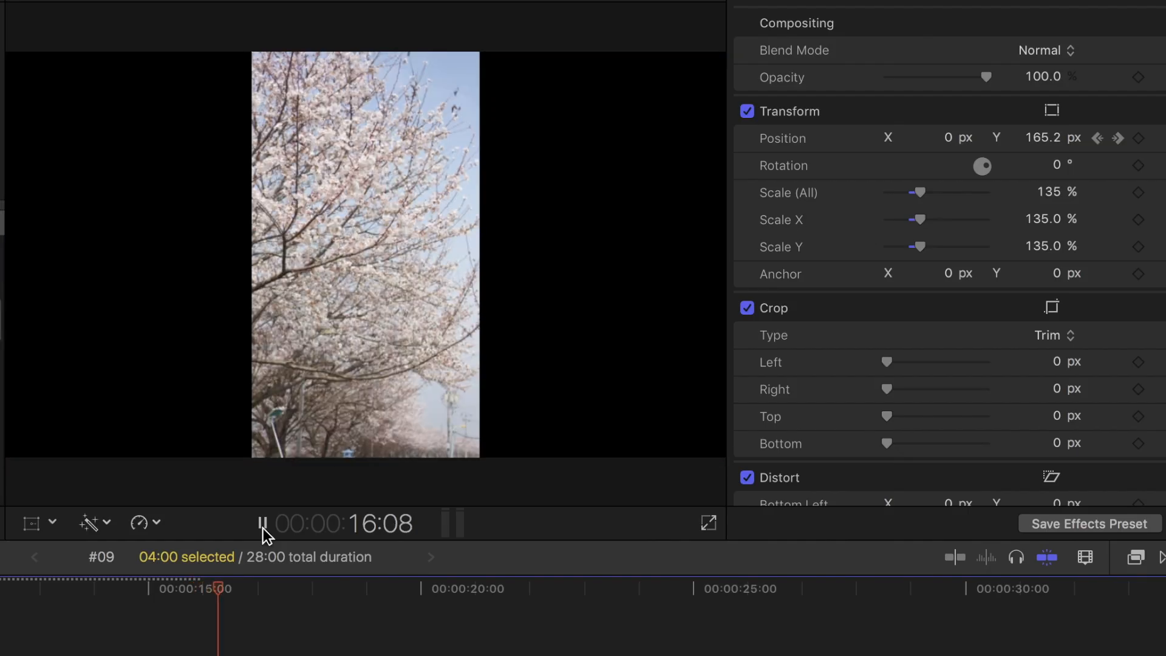
pyautogui.click(262, 524)
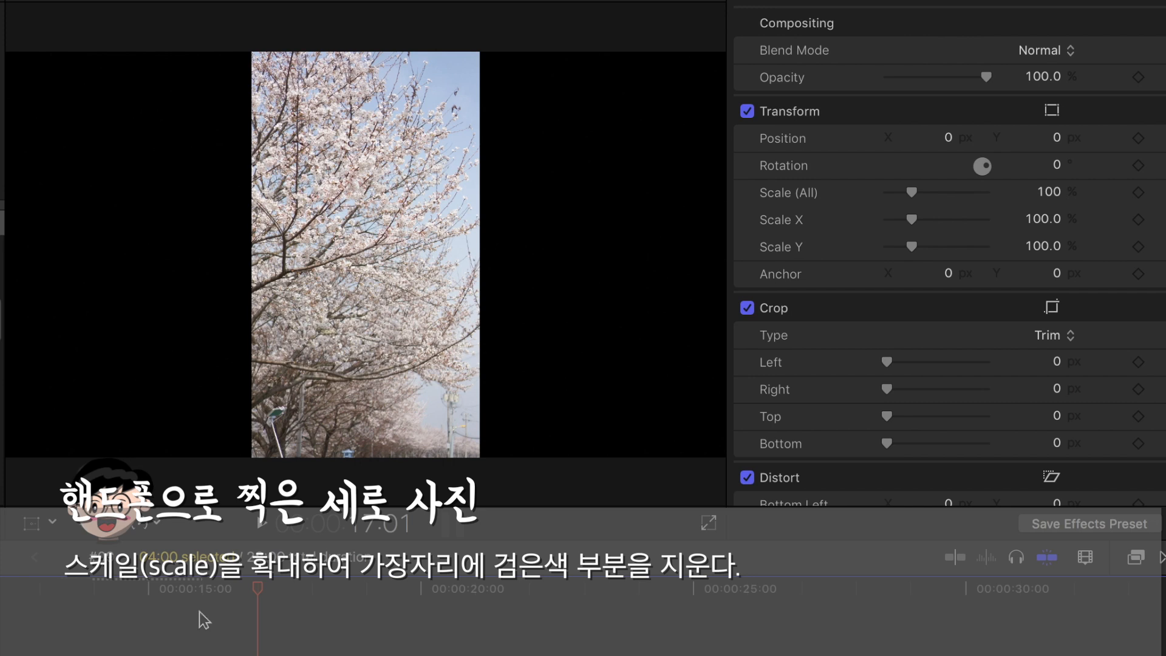
# Step: At the start of the fifth clip, set Scale (All) to 351% and Position Y to about -1278 px, and add a Position keyframe
pyautogui.click(198, 593)
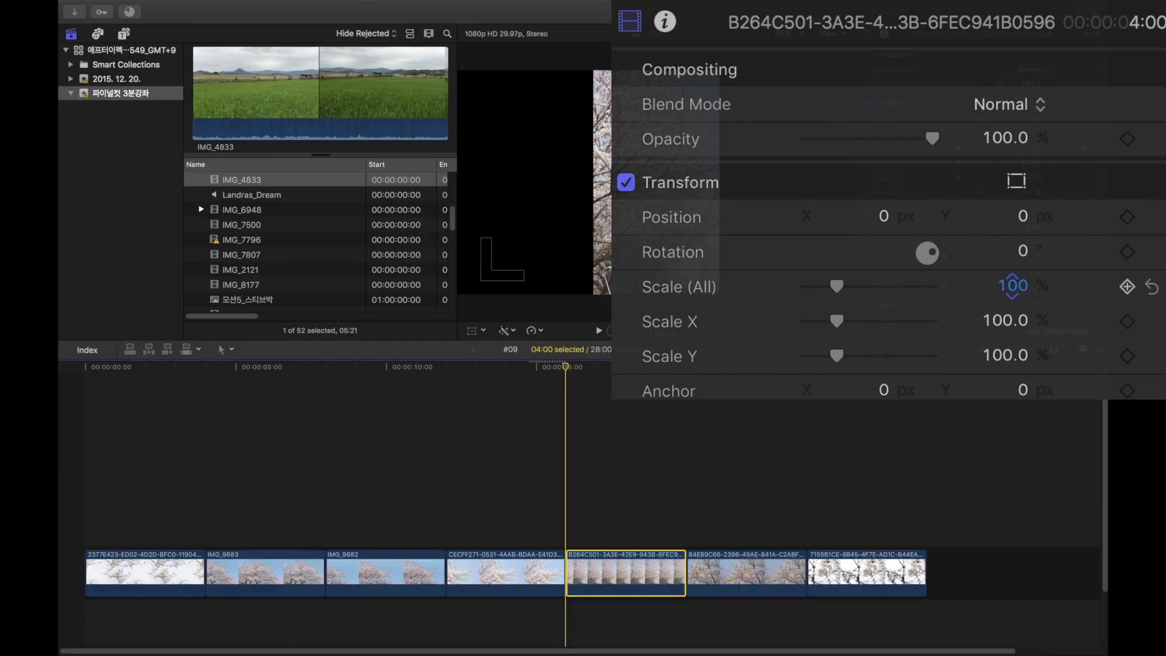
pyautogui.moveTo(1043, 193); pyautogui.dragTo(1043, 191)
pyautogui.moveTo(1011, 286); pyautogui.dragTo(999, 282)
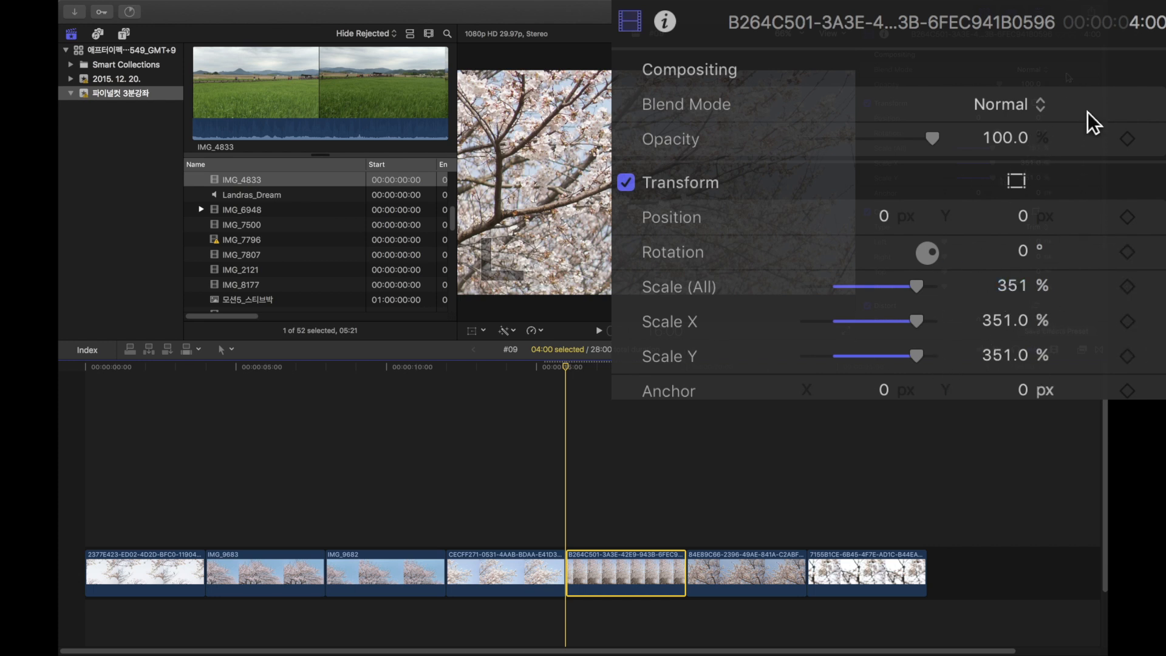
pyautogui.moveTo(1022, 219); pyautogui.dragTo(1021, 595)
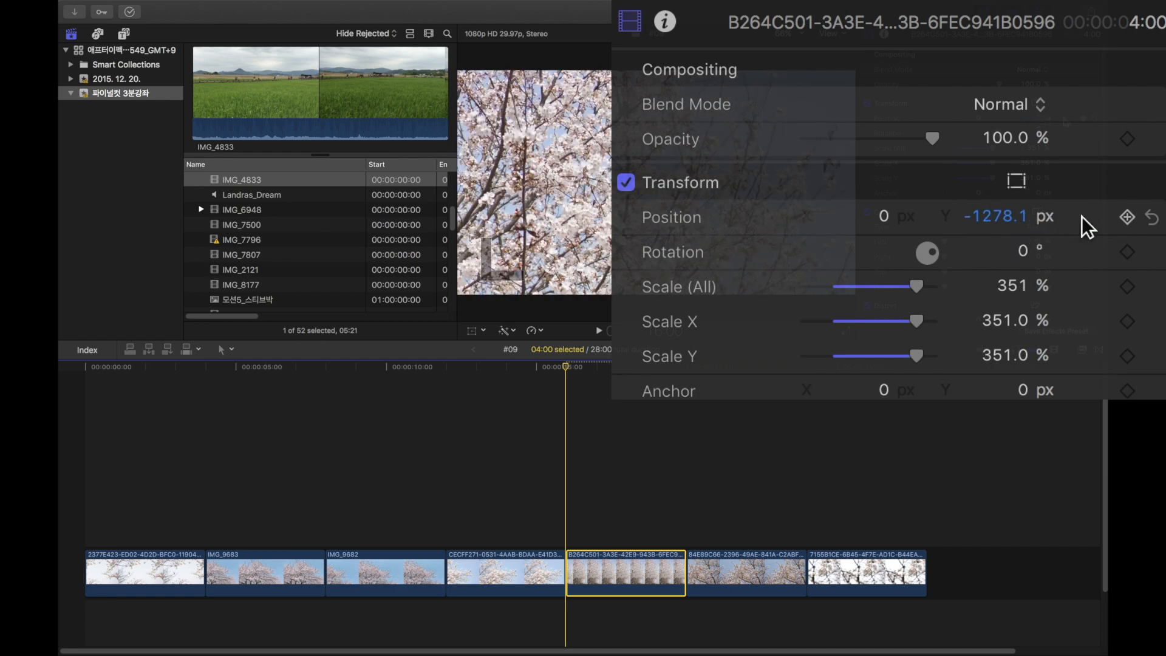
pyautogui.click(1127, 217)
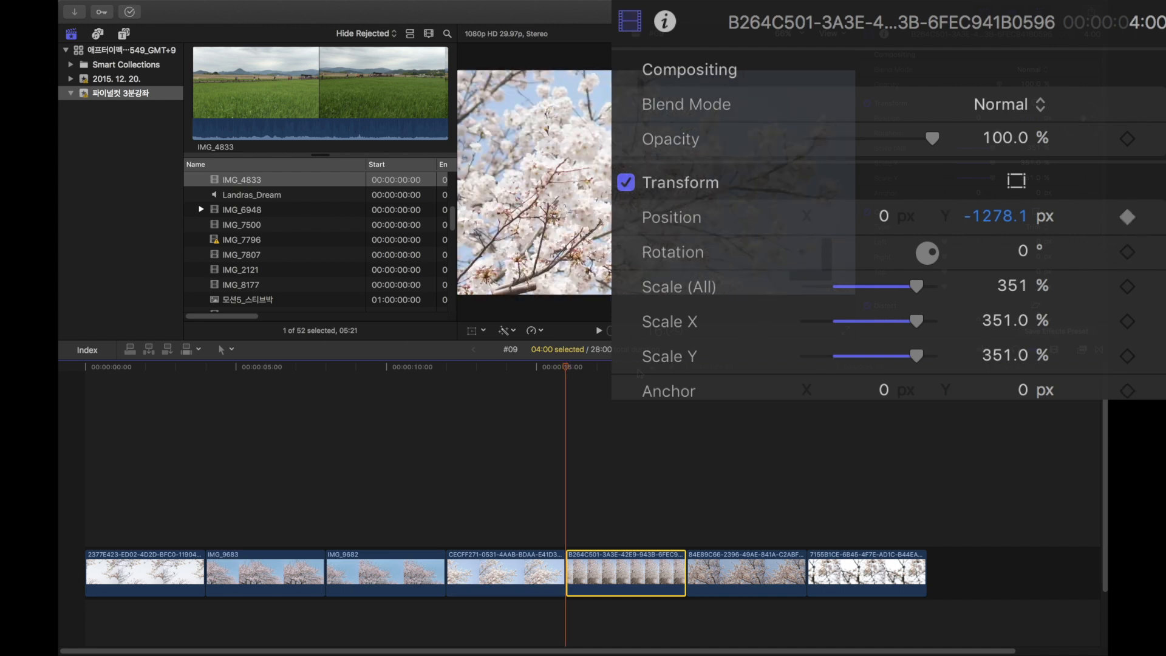
# Step: On the last frame of the fifth clip, set Position Y to about -817 px and play the clip from its start
pyautogui.press('Right')
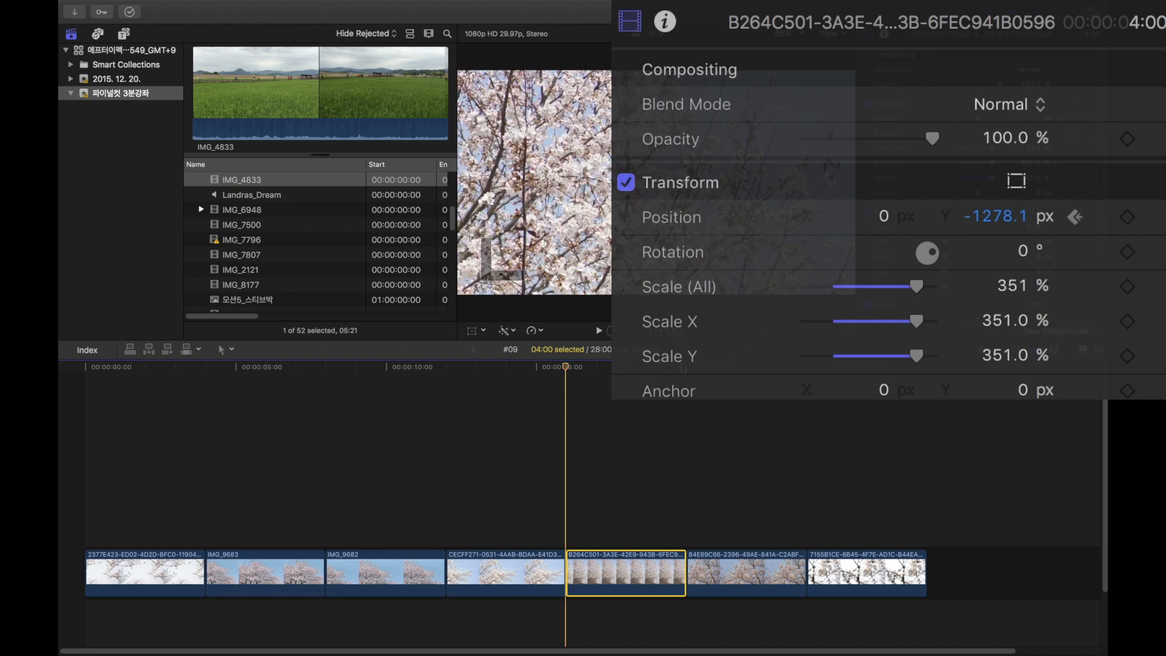
pyautogui.click(685, 368)
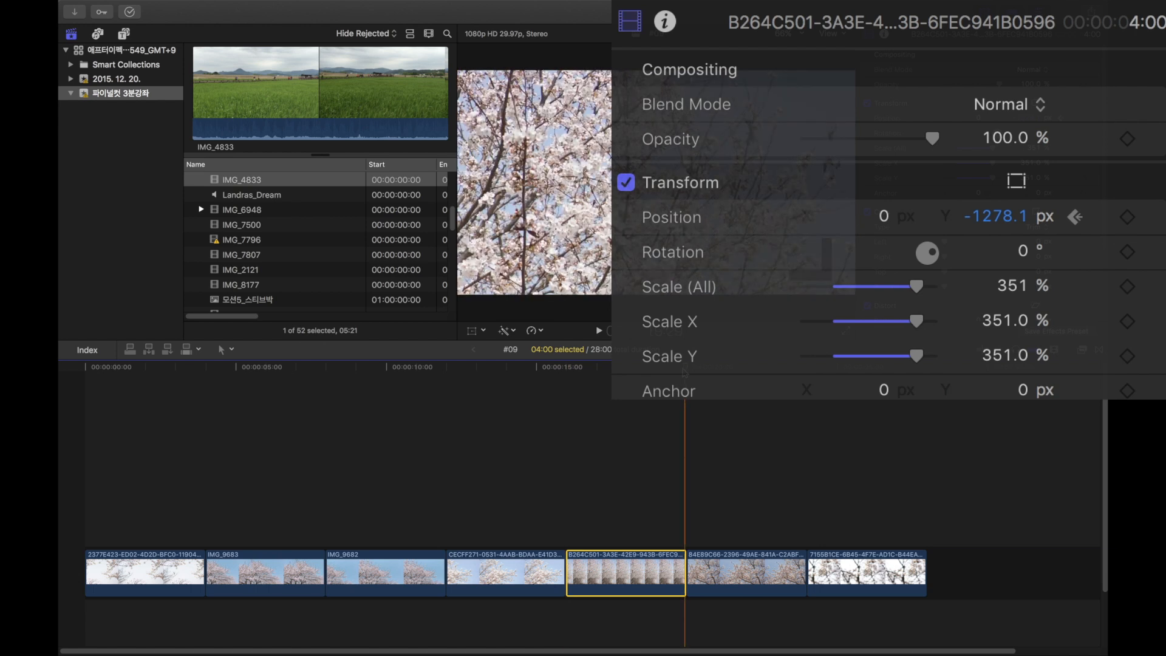
pyautogui.moveTo(994, 216); pyautogui.dragTo(994, 216)
pyautogui.click(565, 370)
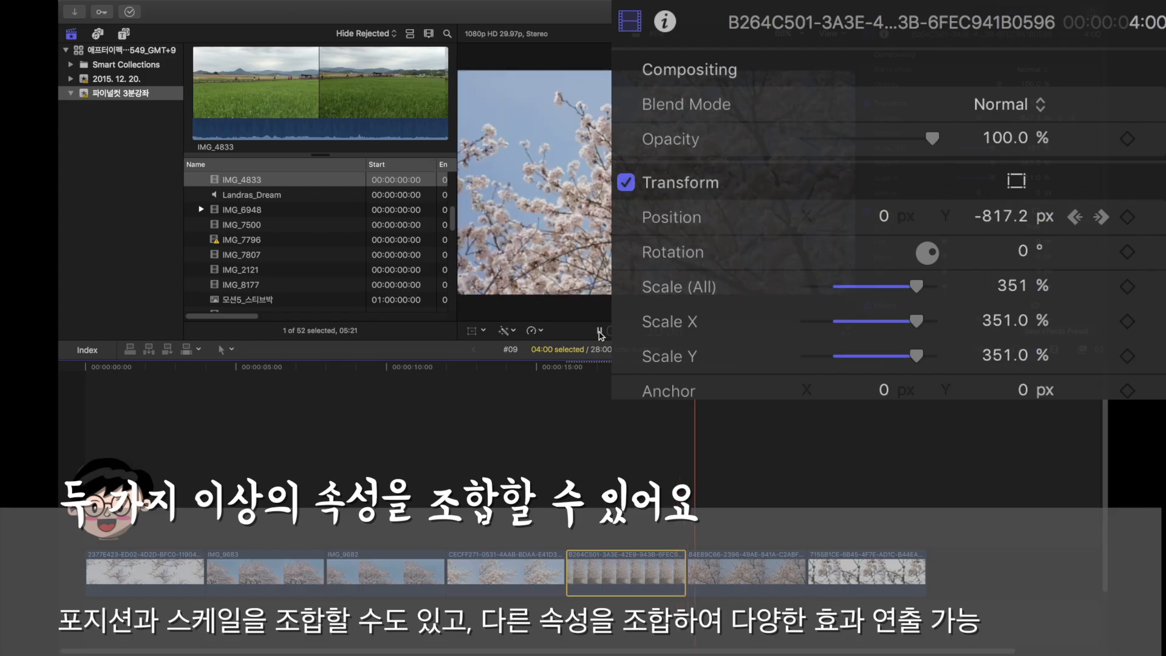
pyautogui.click(599, 332)
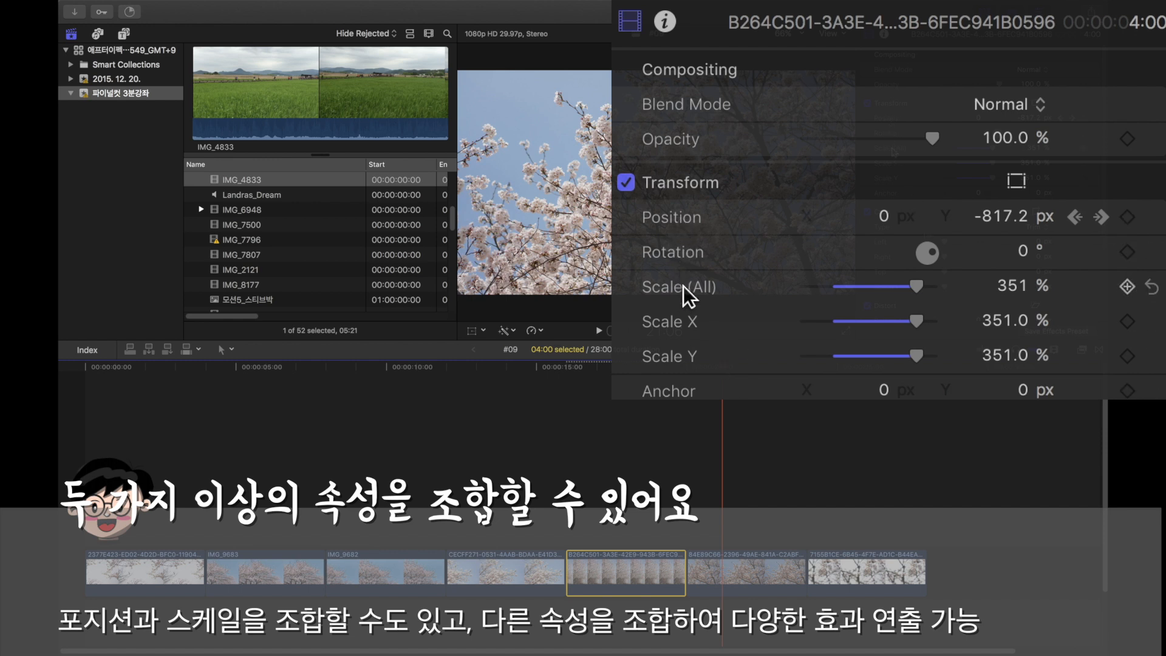
# Step: At the start of the sixth clip, set Scale (All) to 164% and Position X to about 601 px, and keyframe both
pyautogui.click(698, 368)
pyautogui.moveTo(698, 368); pyautogui.dragTo(686, 368)
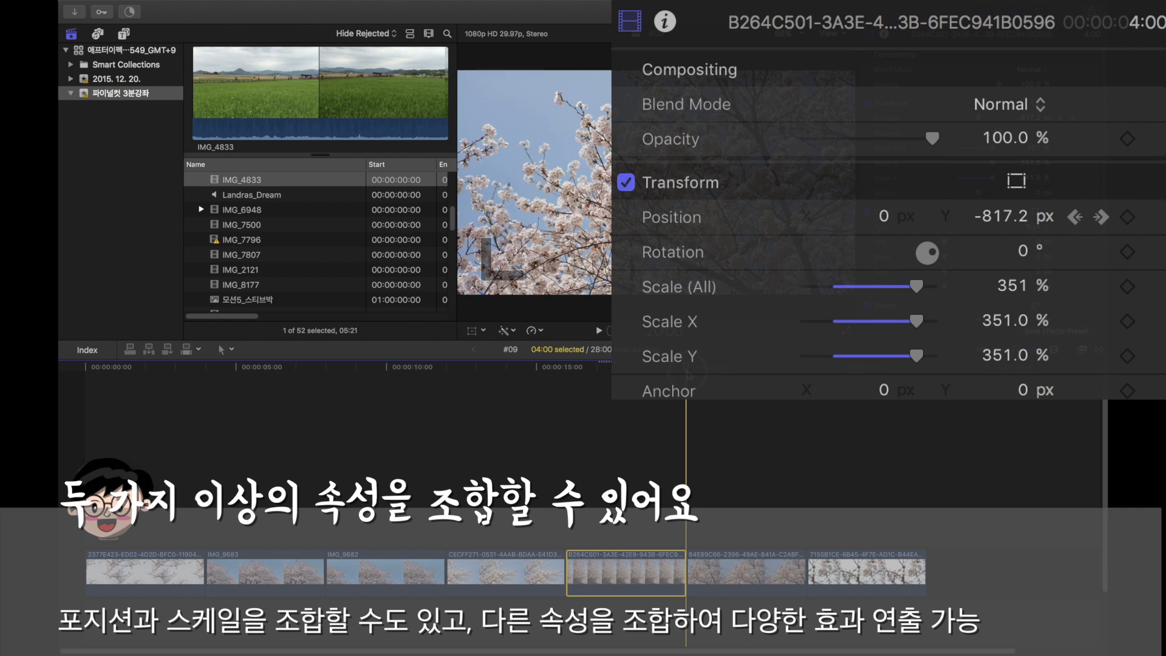
pyautogui.click(741, 567)
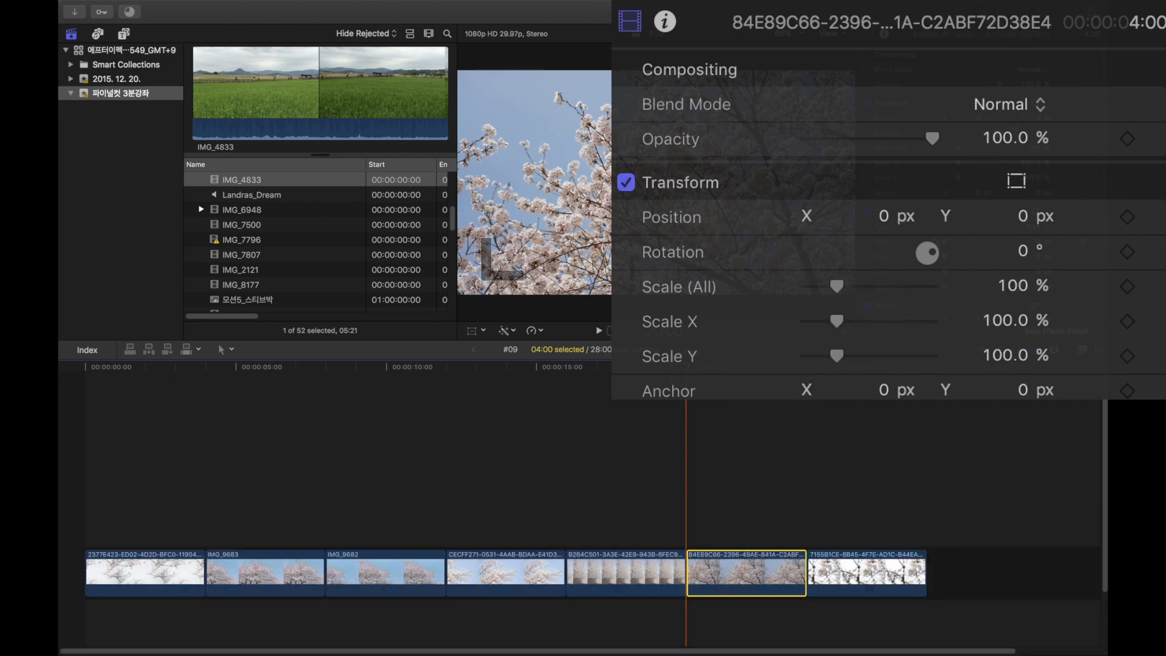
pyautogui.moveTo(1014, 290); pyautogui.dragTo(976, 260)
pyautogui.moveTo(898, 219); pyautogui.dragTo(1062, 218)
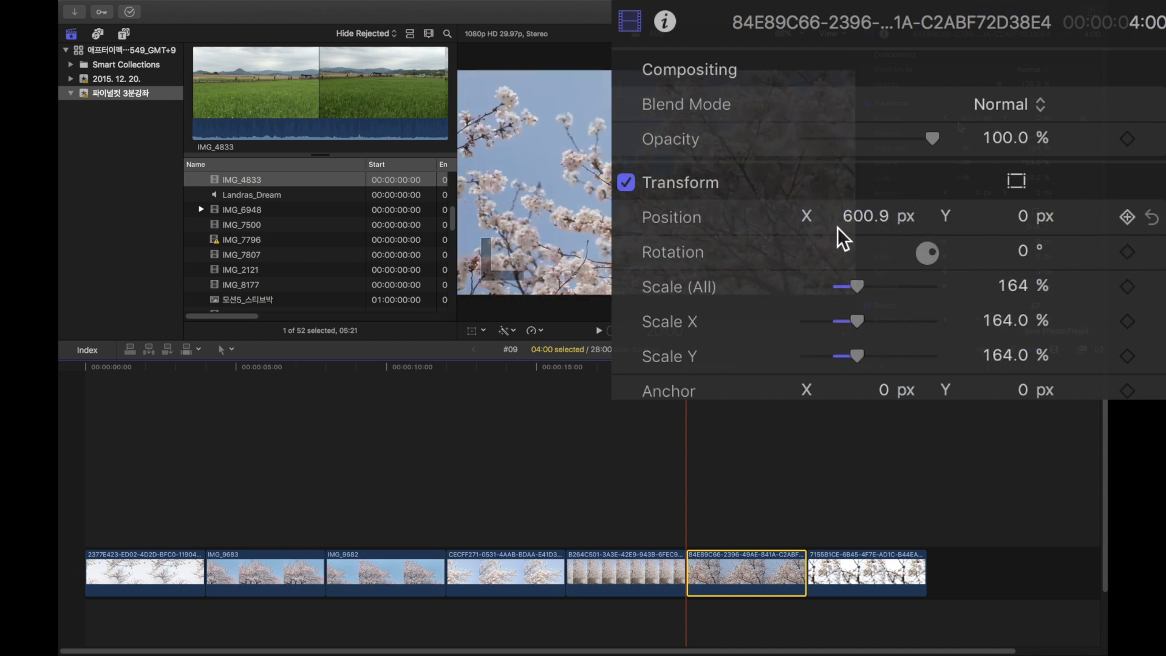
pyautogui.click(1127, 218)
pyautogui.click(1127, 290)
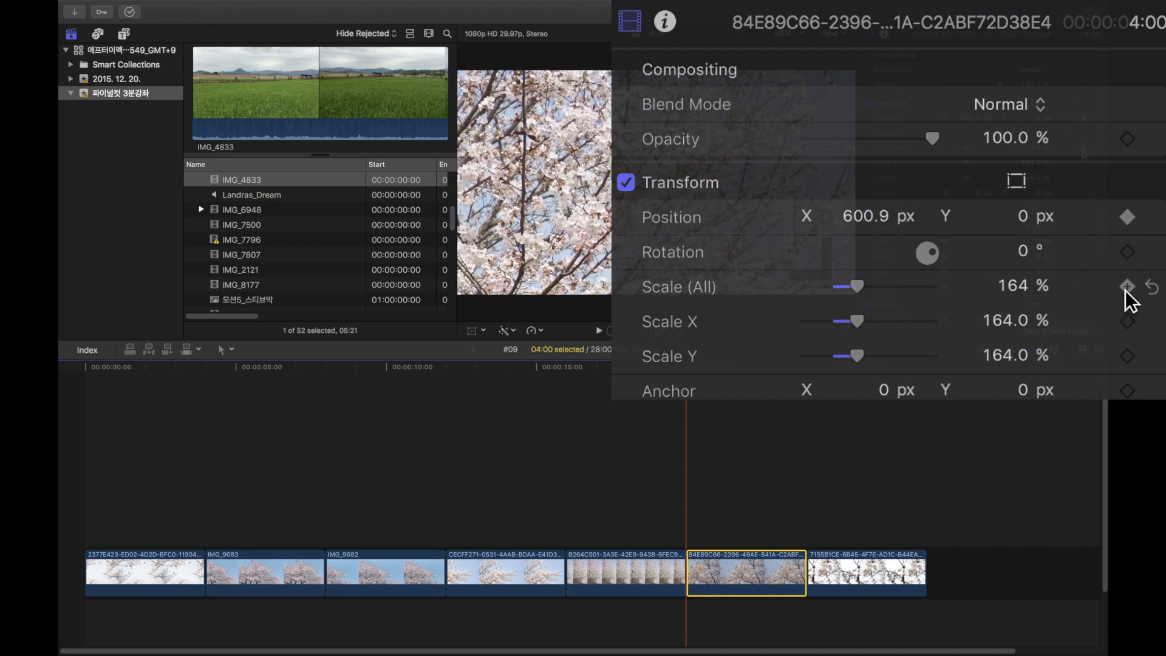
# Step: On the last frame of the sixth clip, set Position X to about 200 px and Scale (All) to 127%, and play the clip
pyautogui.press('Down')
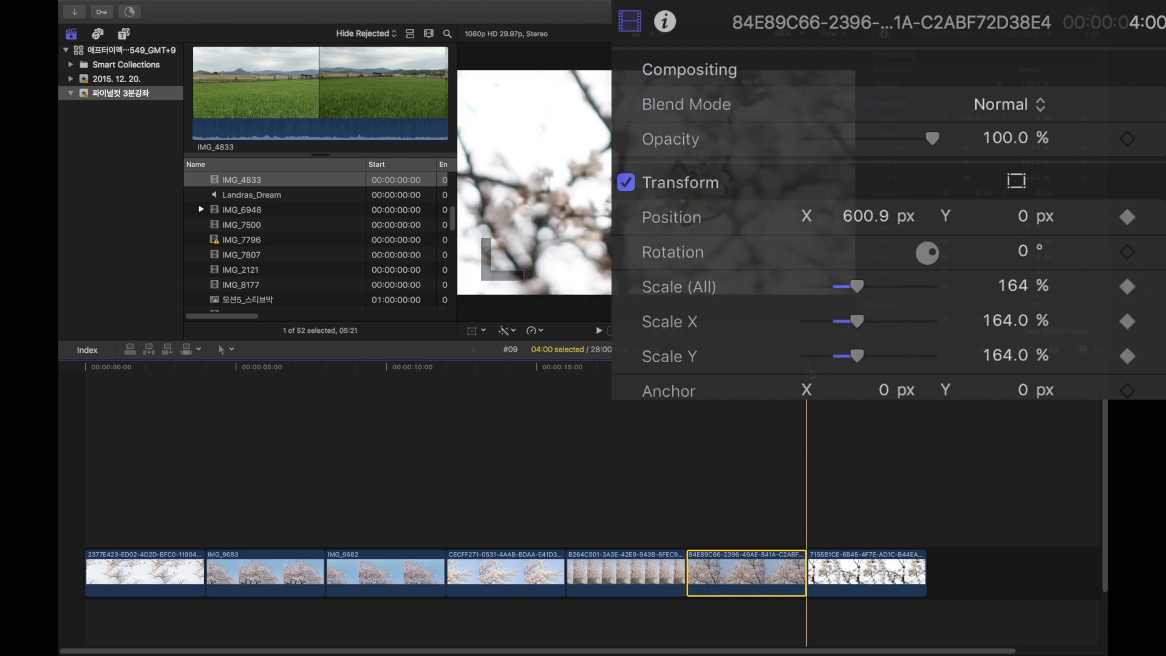
pyautogui.click(866, 218)
pyautogui.moveTo(865, 217)
pyautogui.mouseDown()
pyautogui.moveTo(763, 217)
pyautogui.moveTo(845, 218)
pyautogui.mouseUp()
pyautogui.moveTo(1013, 286); pyautogui.dragTo(993, 285)
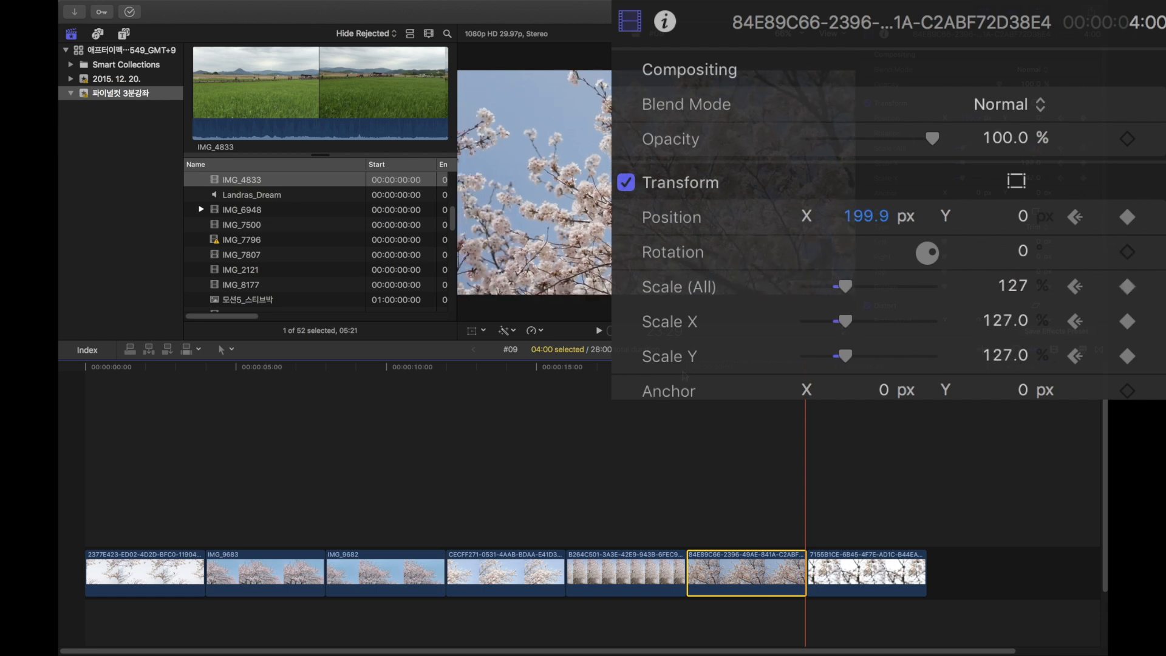
pyautogui.press('Up')
pyautogui.press('space')
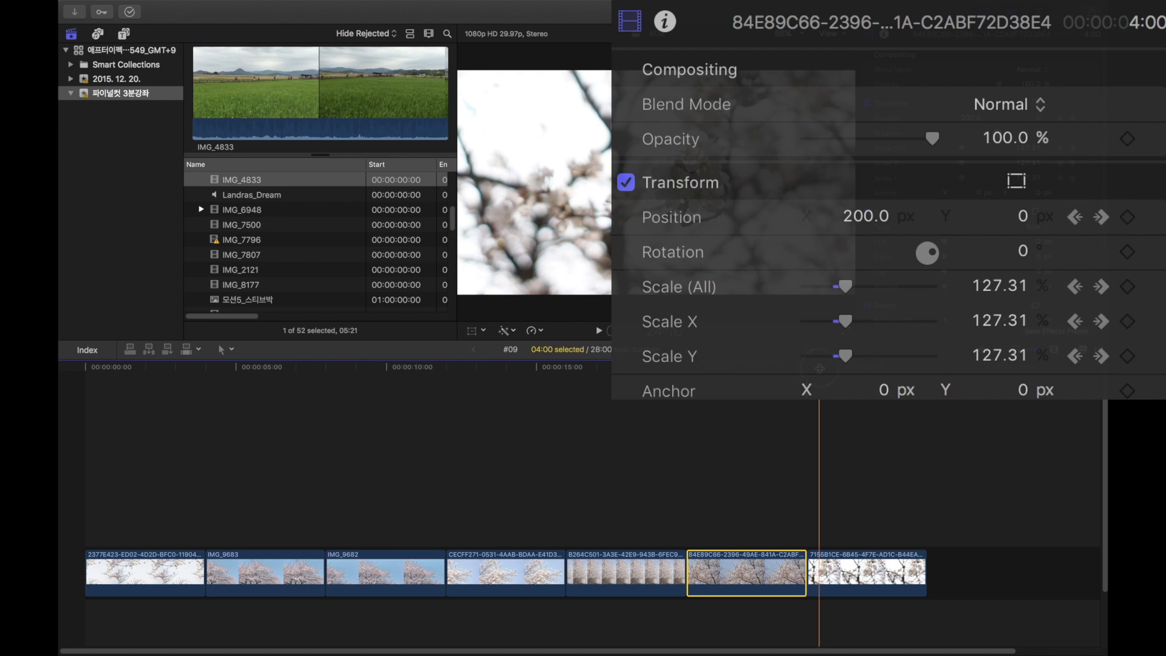
# Step: At the start of the seventh clip, set Rotation to -8° and Scale (All) to 136%, and keyframe both
pyautogui.click(826, 565)
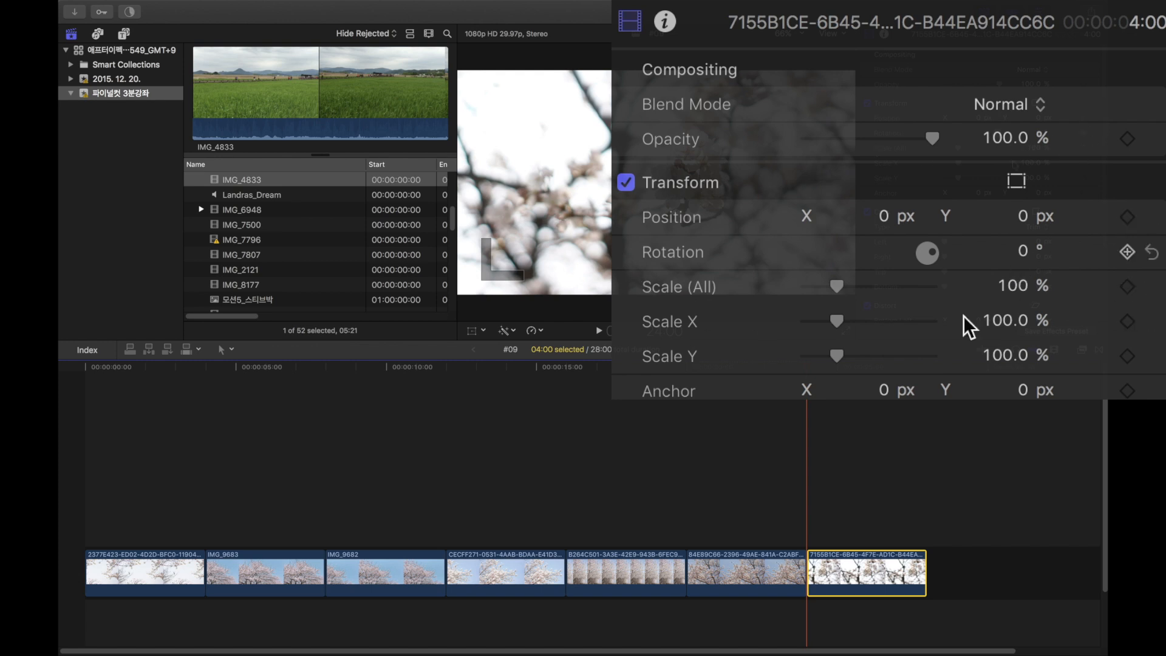
pyautogui.moveTo(1015, 253)
pyautogui.mouseDown()
pyautogui.moveTo(1017, 242)
pyautogui.moveTo(1019, 253)
pyautogui.mouseUp()
pyautogui.click(1021, 252)
pyautogui.write('-8')
pyautogui.press('Return')
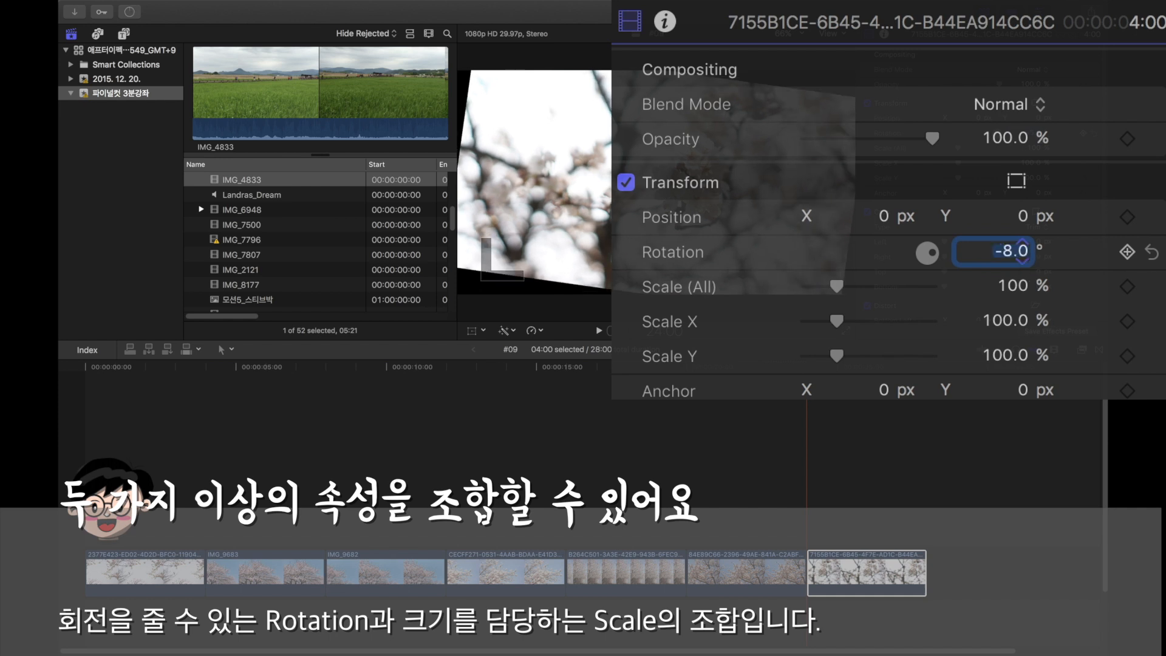
pyautogui.moveTo(1029, 287); pyautogui.dragTo(1013, 277)
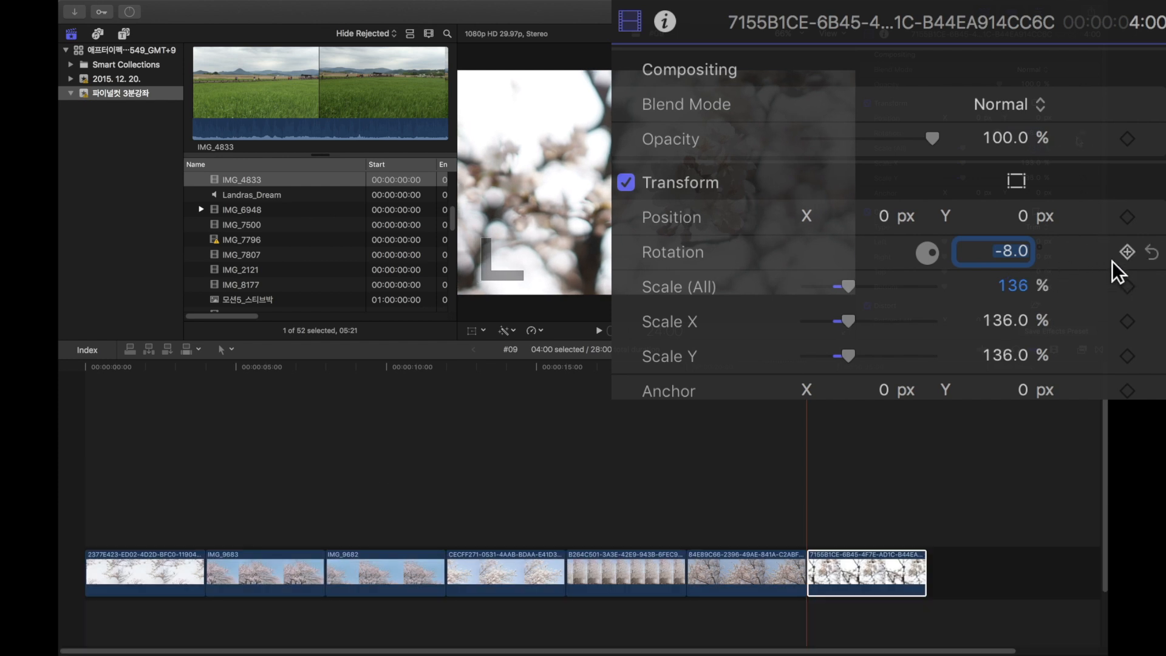
pyautogui.click(1127, 252)
pyautogui.click(1127, 286)
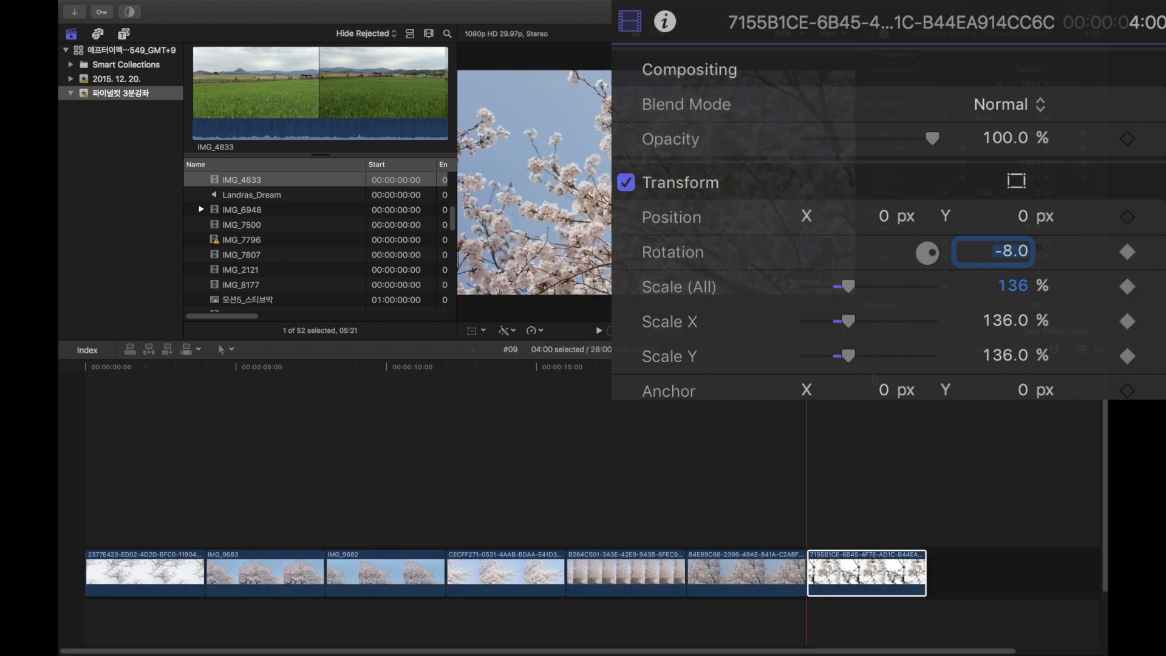
# Step: At the end of the seventh clip, set Rotation to 10.9° and Scale (All) to 132%, and play the clip from its start
pyautogui.press('Return')
pyautogui.press('space')
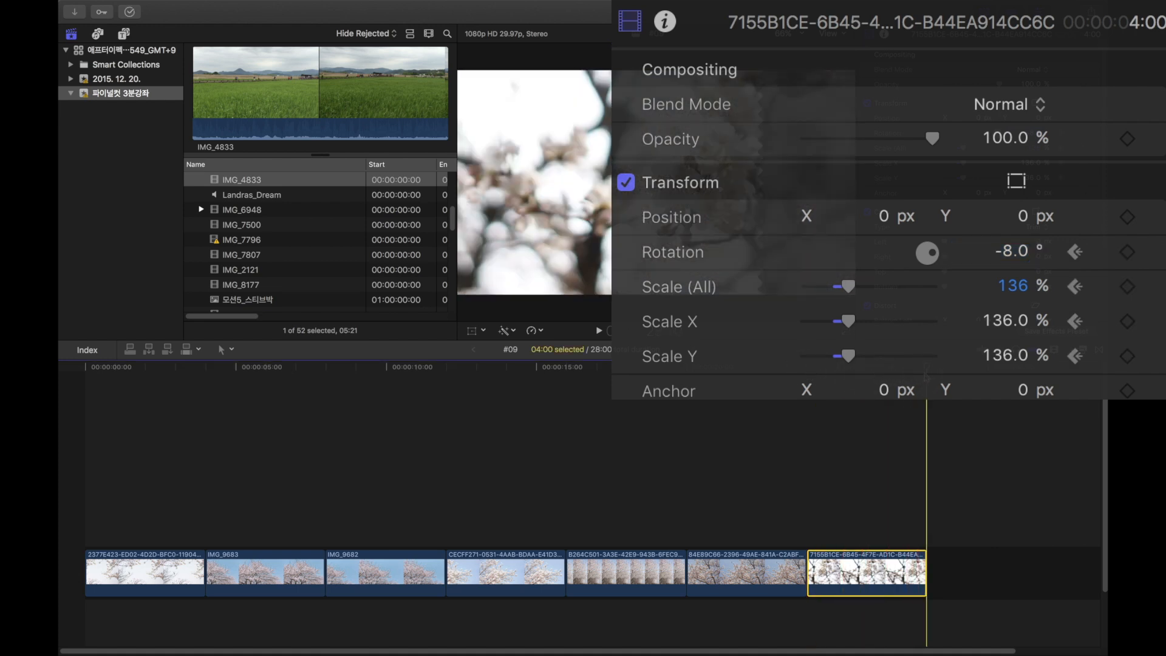
pyautogui.moveTo(1012, 254); pyautogui.dragTo(1011, 250)
pyautogui.moveTo(1019, 293); pyautogui.dragTo(1011, 285)
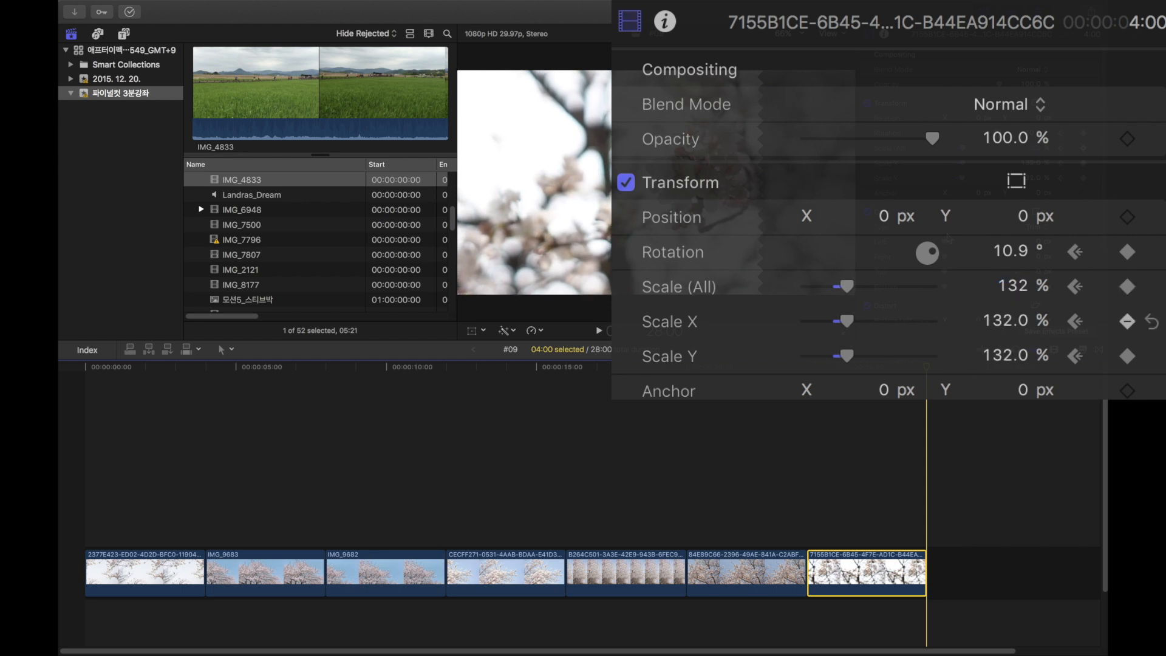
pyautogui.click(811, 372)
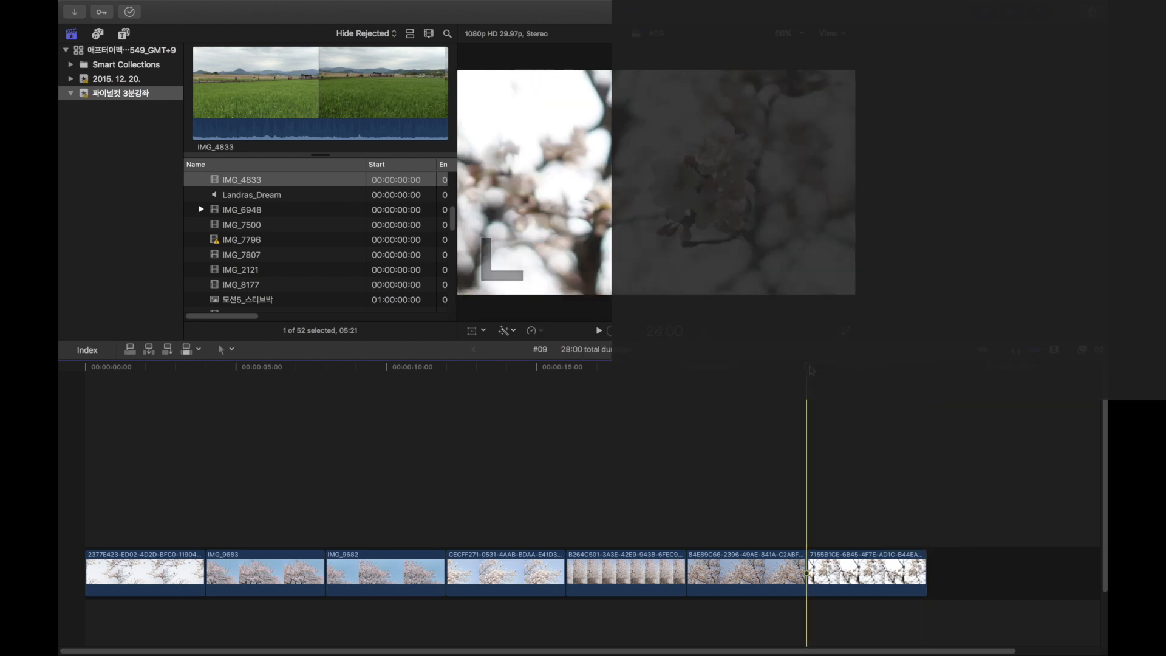
pyautogui.press('space')
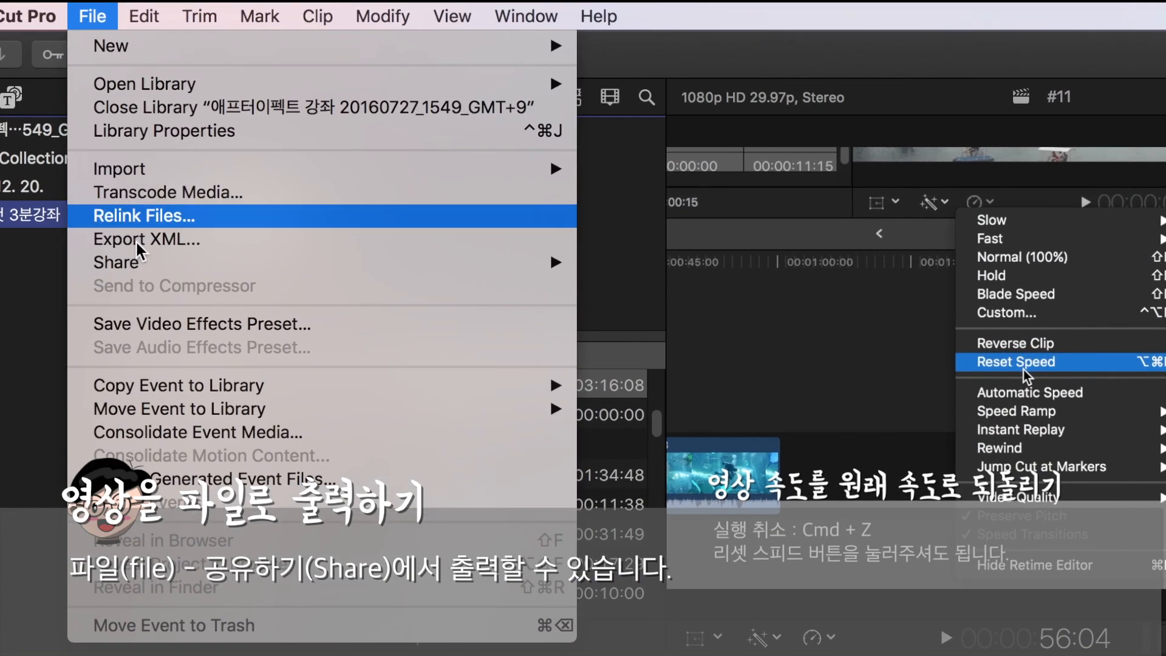
# Step: Start an Export File share of project #11 and check its title and description fields
pyautogui.moveTo(140, 262)
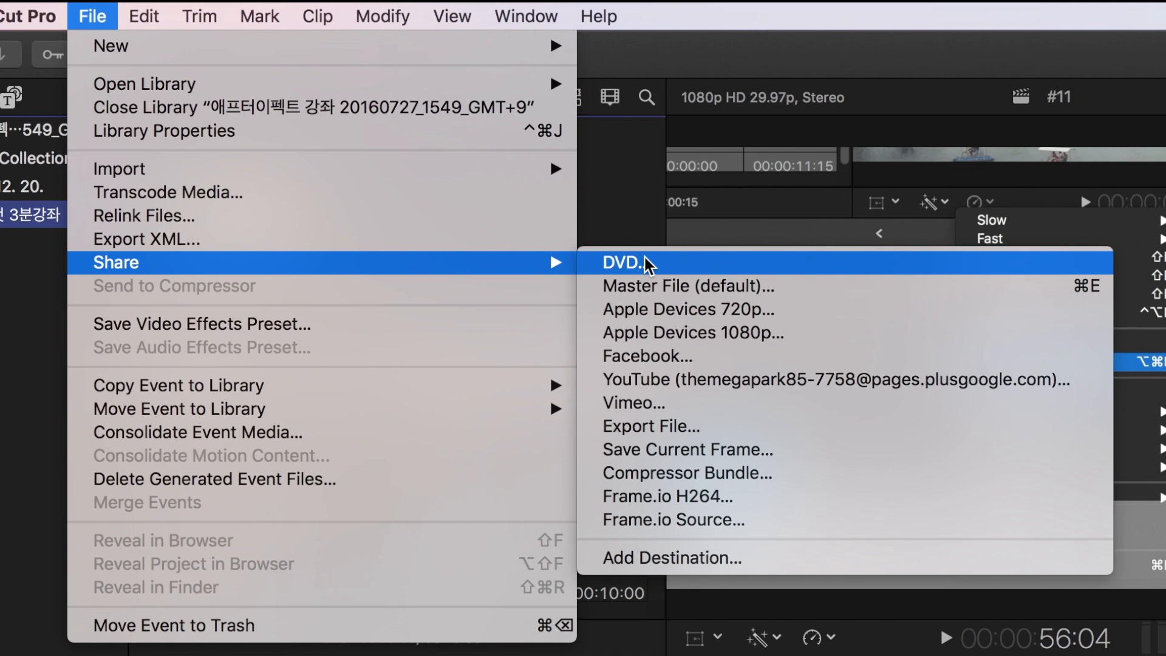
pyautogui.click(710, 425)
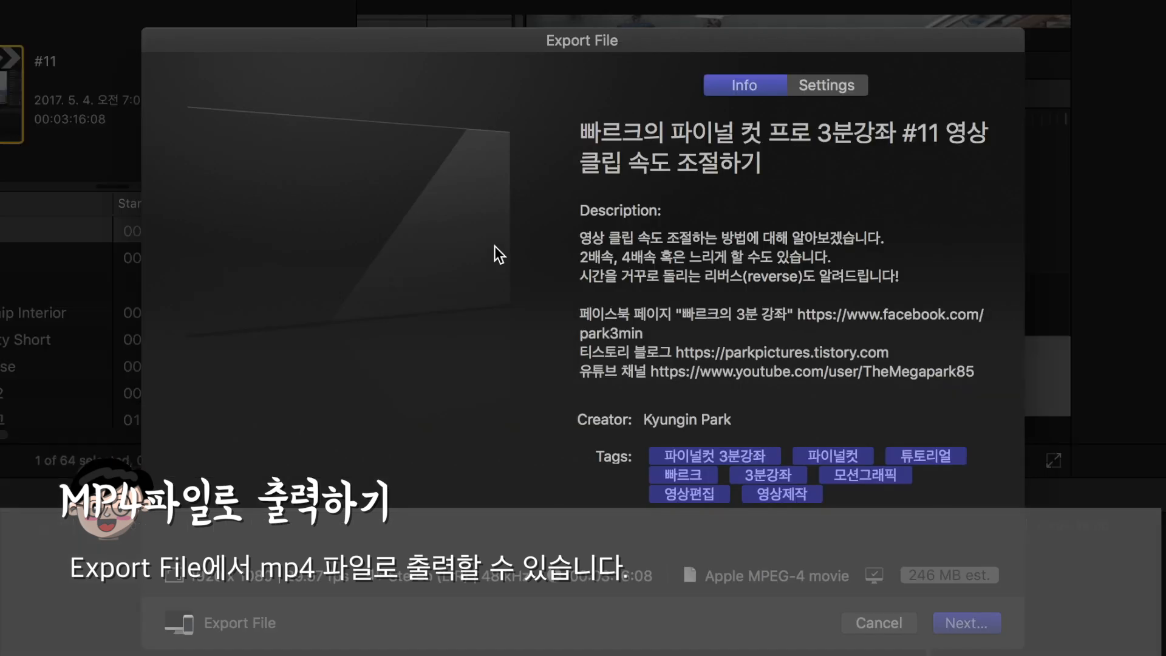
pyautogui.click(601, 139)
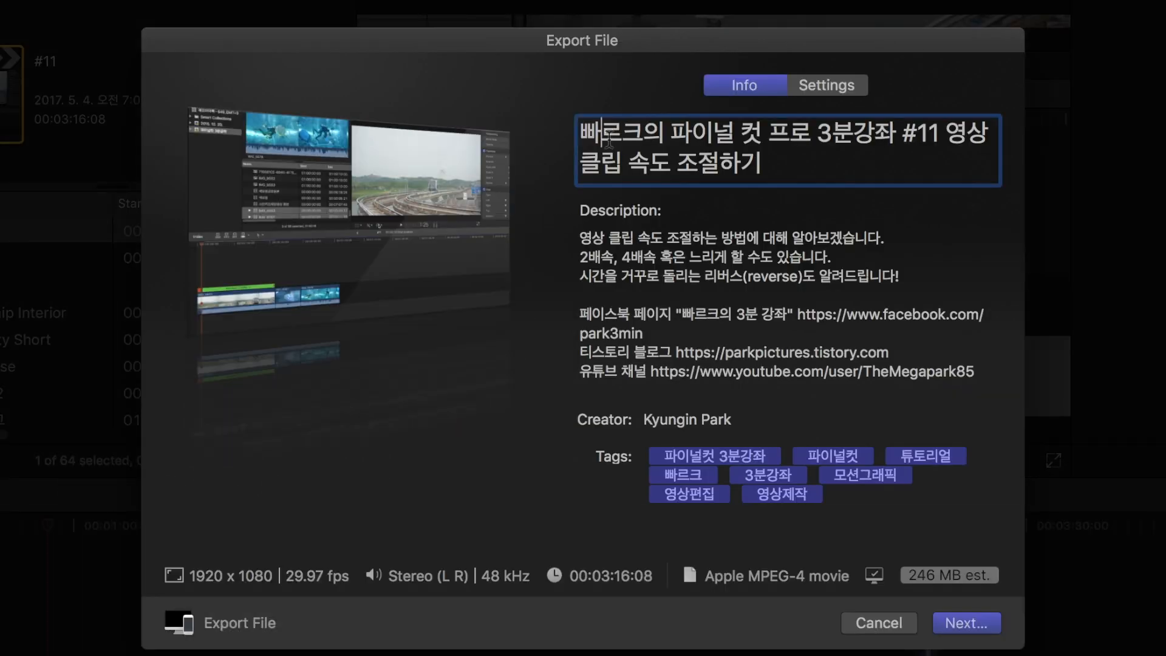
pyautogui.click(608, 240)
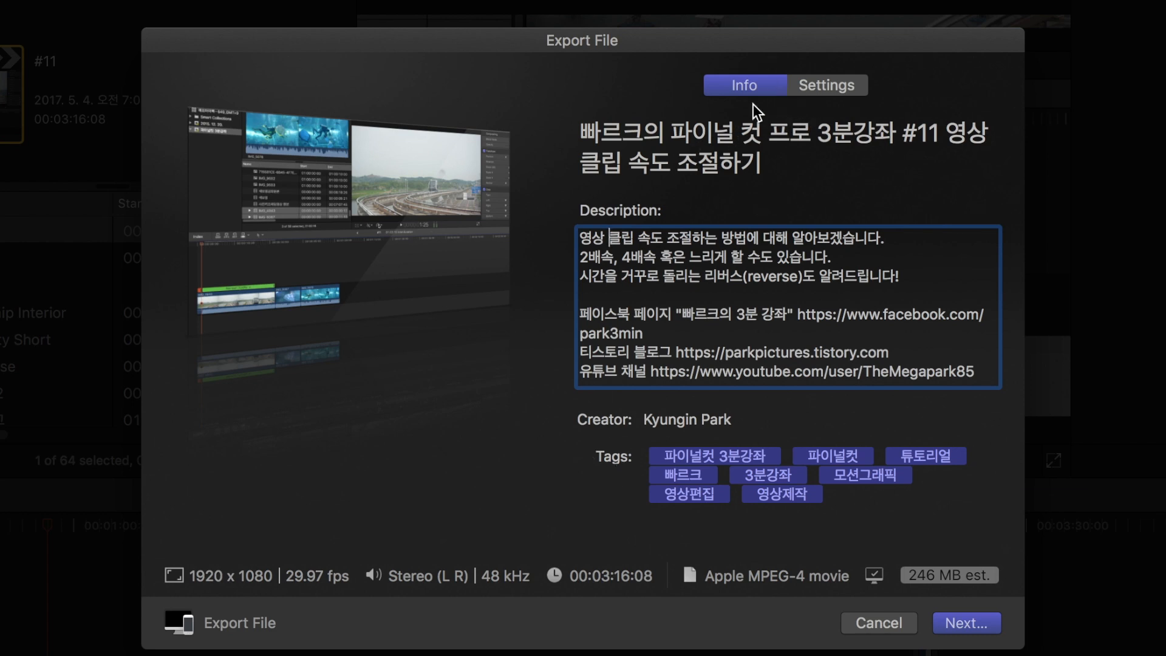
# Step: Set the export format to Computer and keep H.264 Faster Encode as the video codec
pyautogui.click(825, 92)
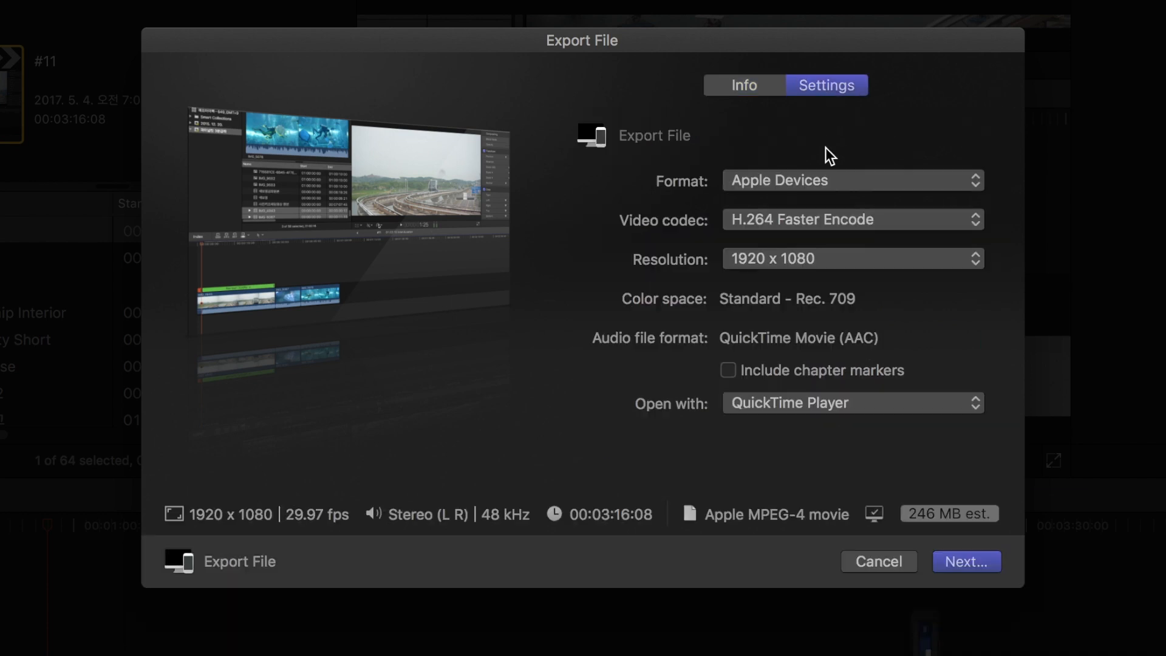
pyautogui.click(825, 176)
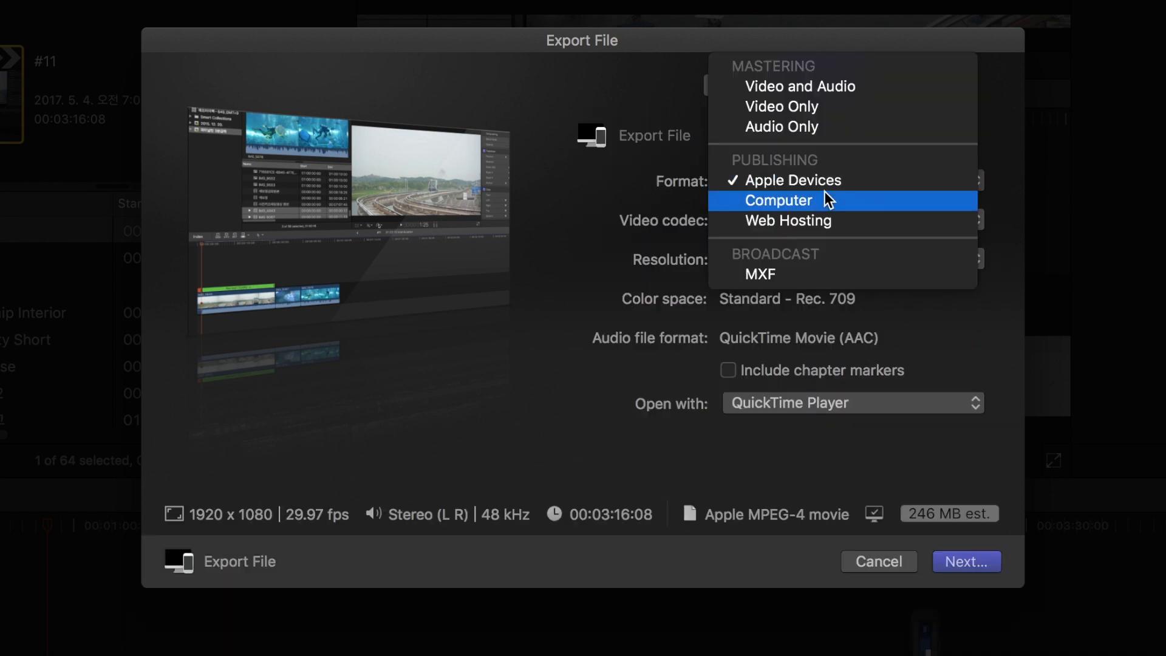
pyautogui.click(824, 196)
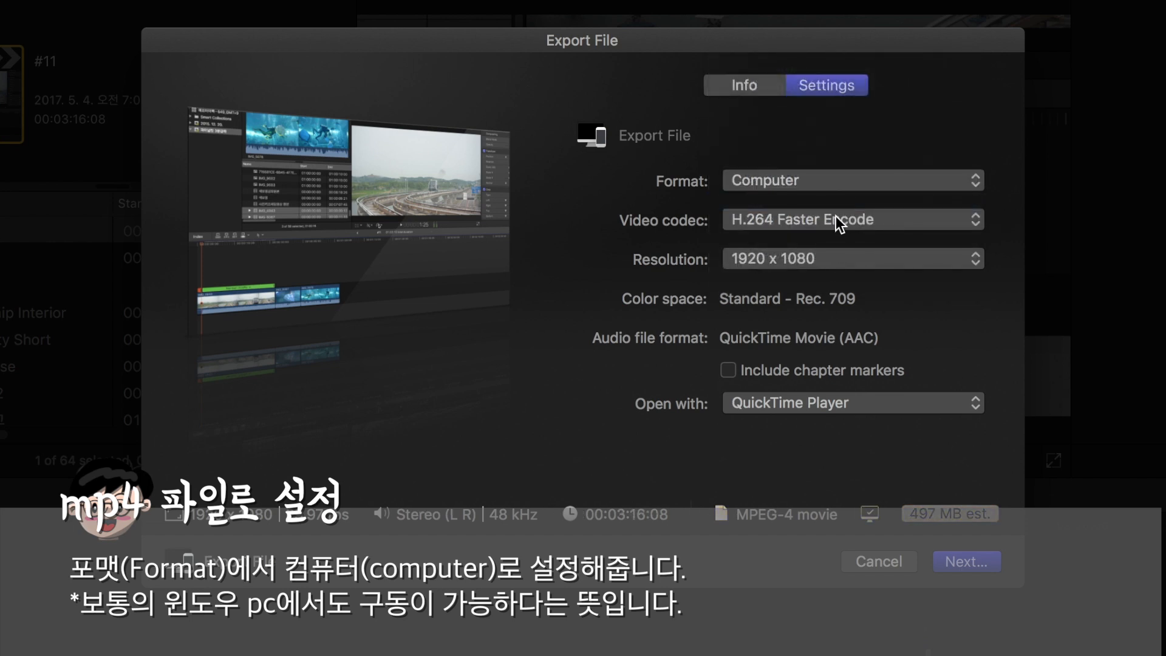
pyautogui.click(836, 217)
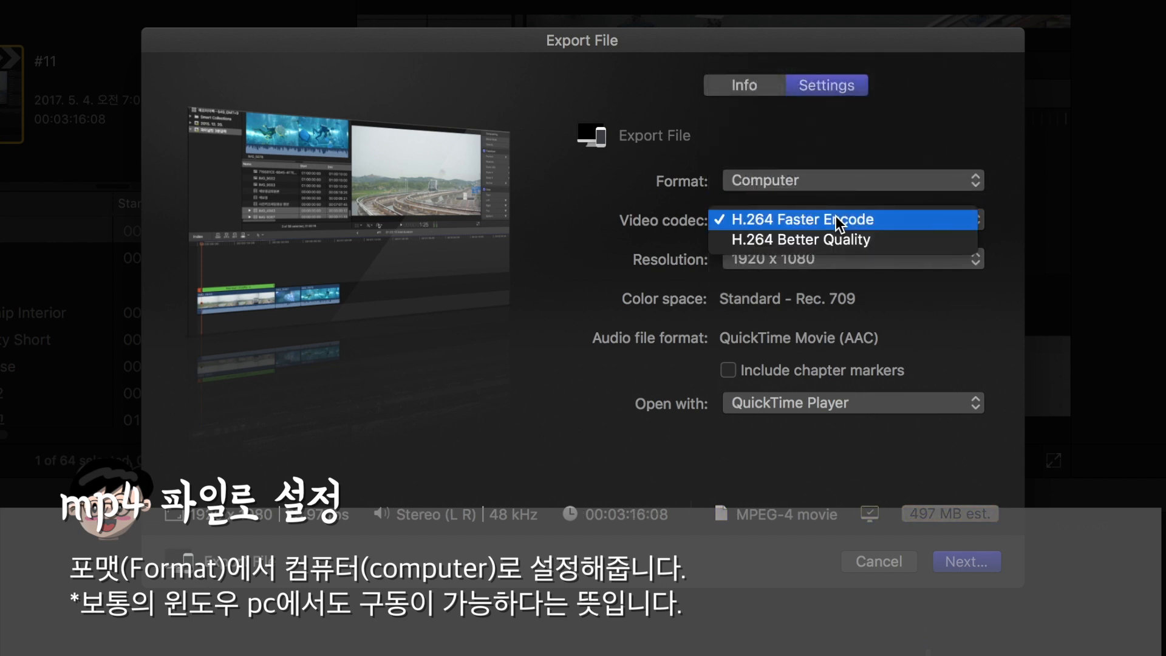
pyautogui.click(901, 220)
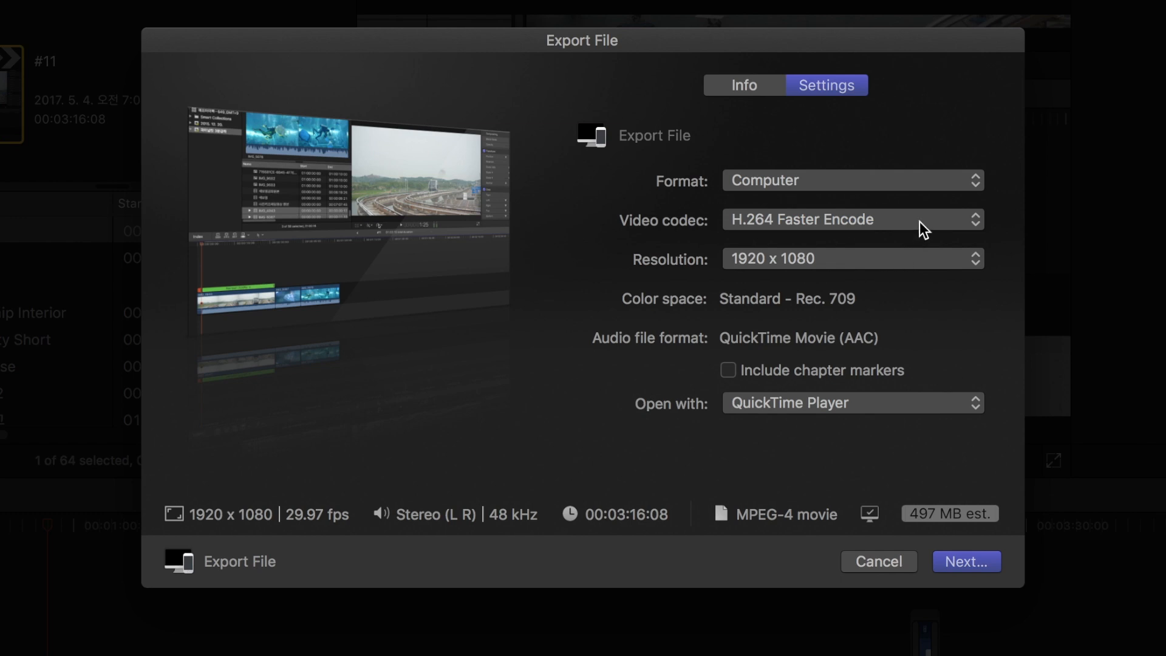
# Step: Keep the export resolution at 1920 x 1080 and save the exported file to the Desktop
pyautogui.click(883, 263)
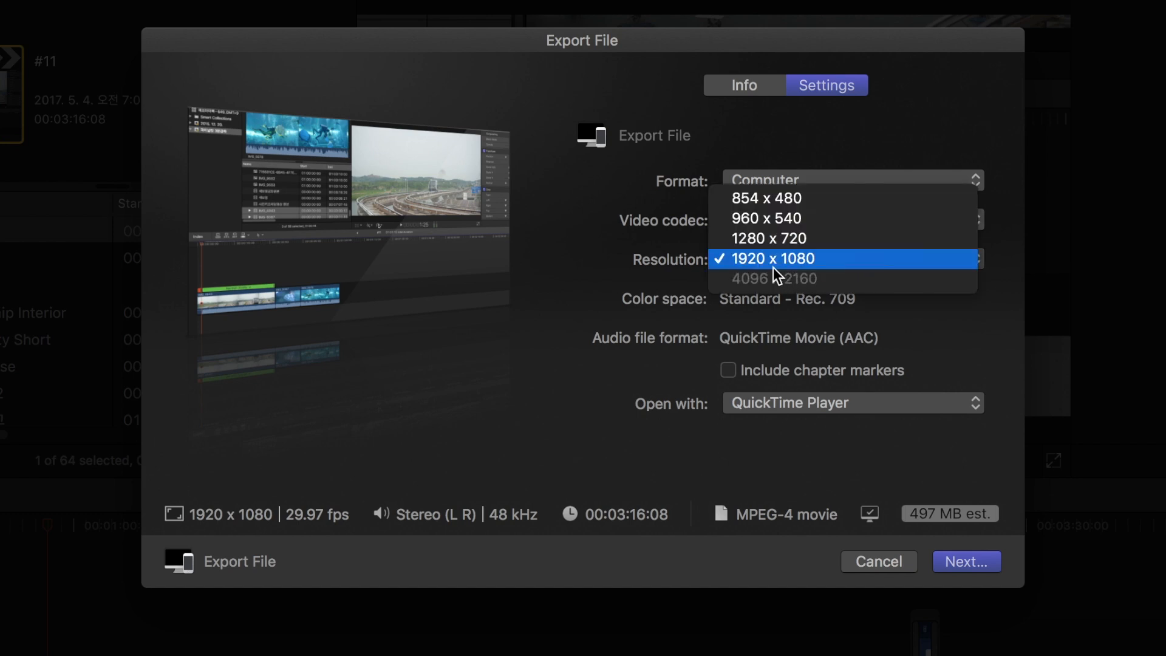
pyautogui.click(815, 258)
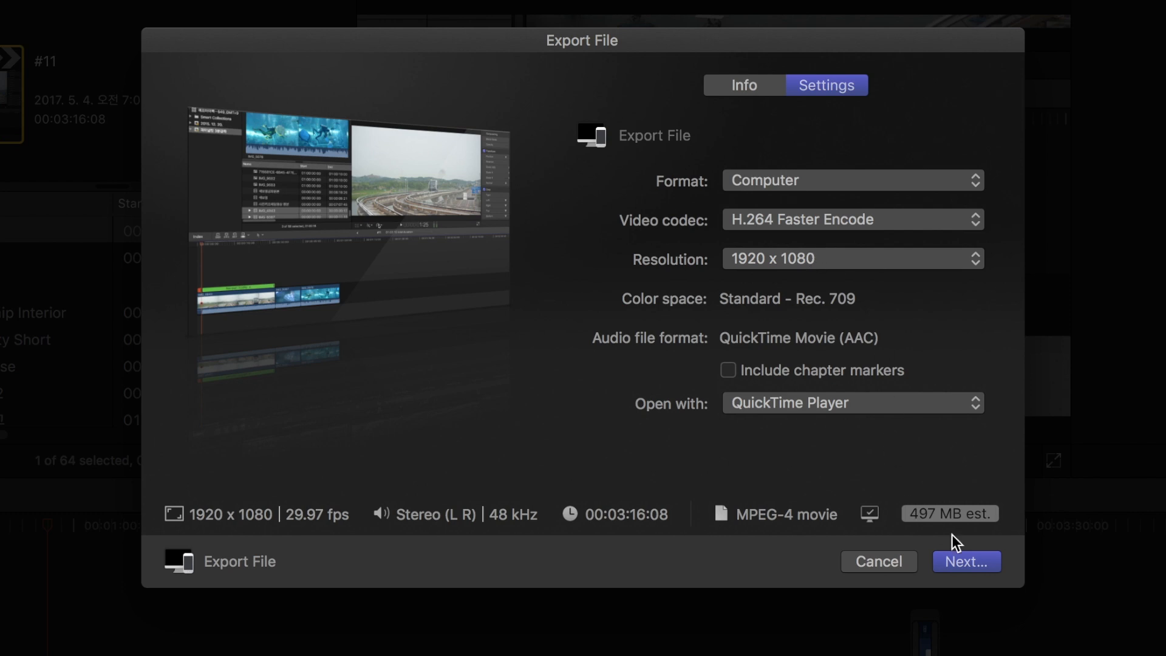
pyautogui.moveTo(869, 516)
pyautogui.click(978, 561)
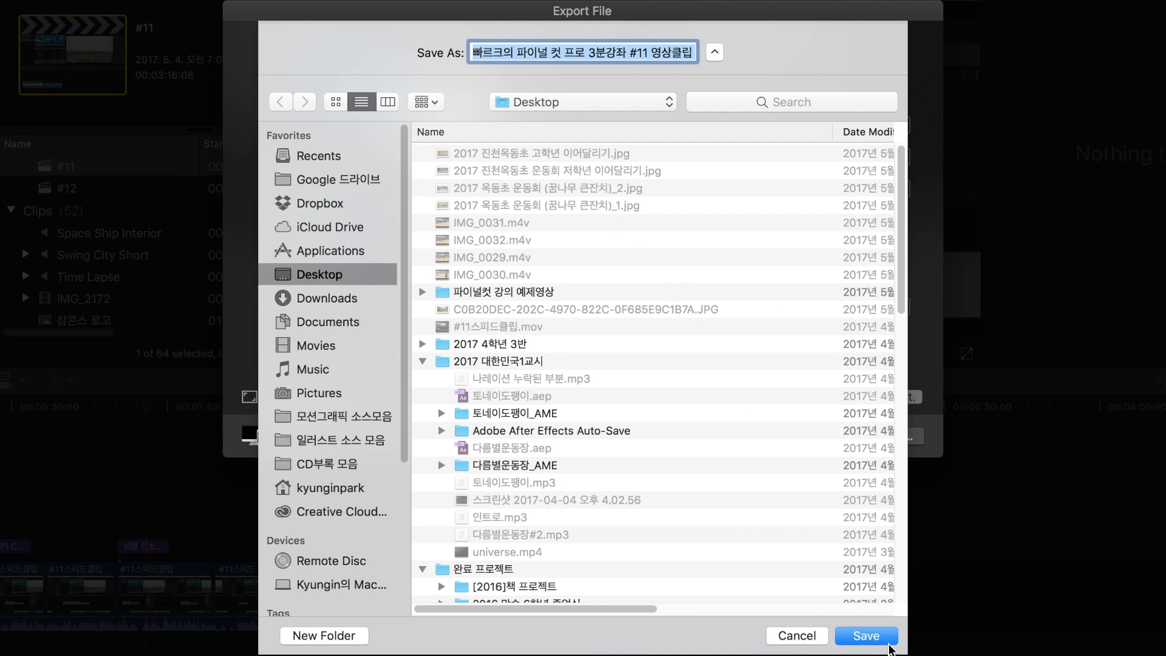
pyautogui.click(885, 641)
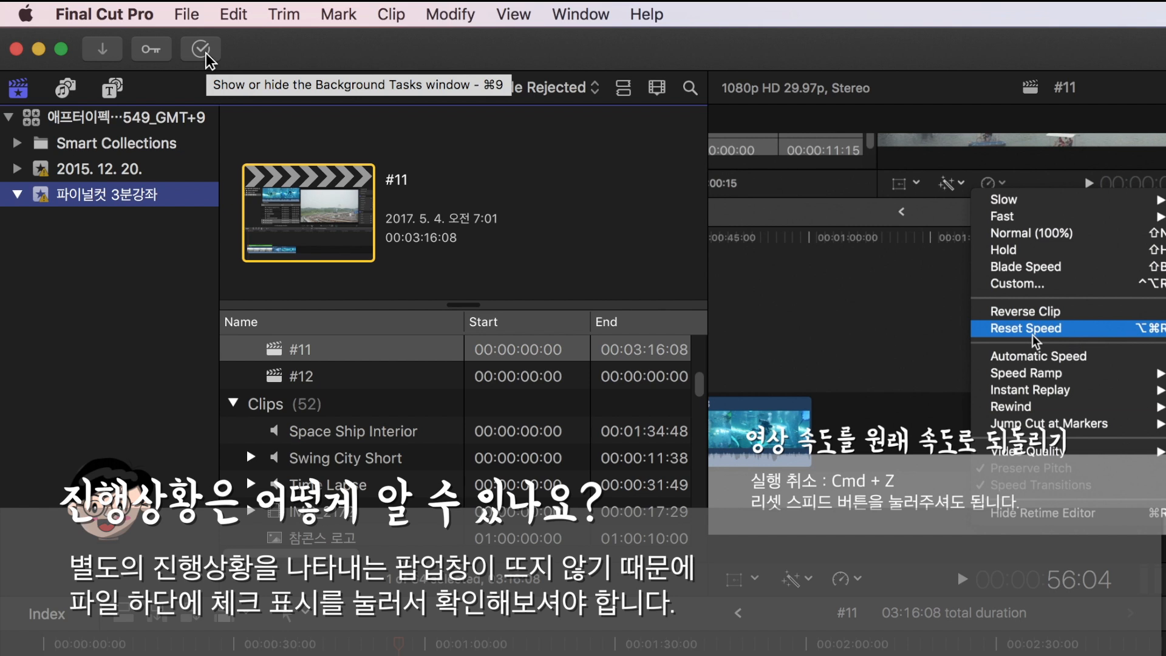
# Step: Show the Background Tasks window and expand Sharing to check the progress of the export
pyautogui.click(205, 54)
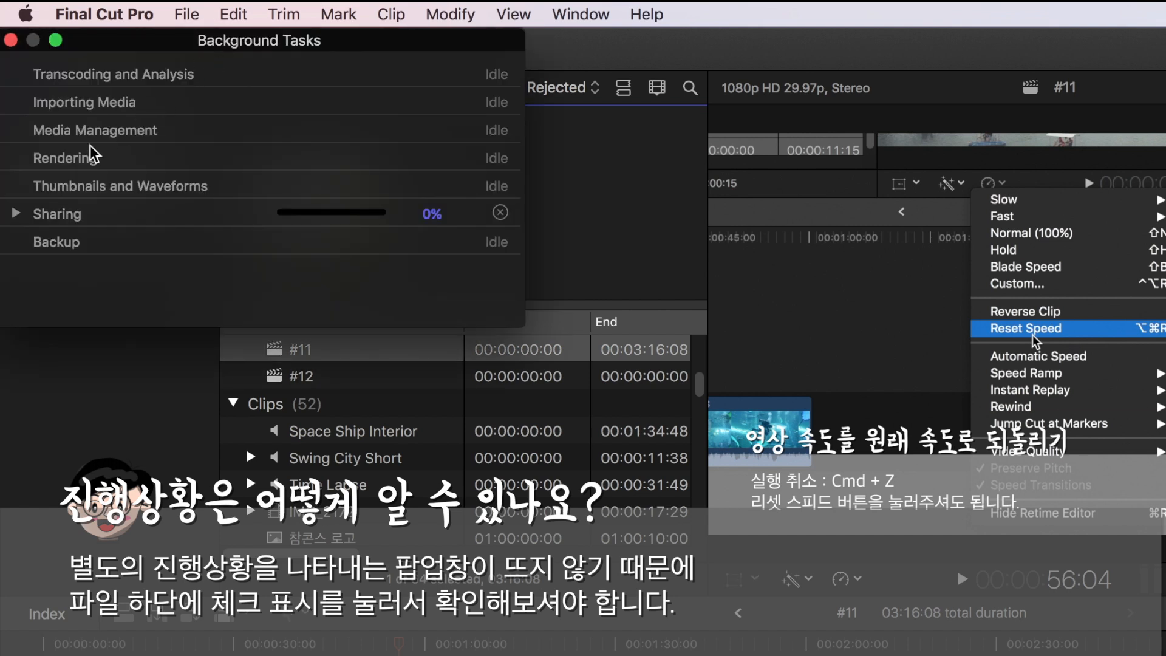
pyautogui.click(18, 214)
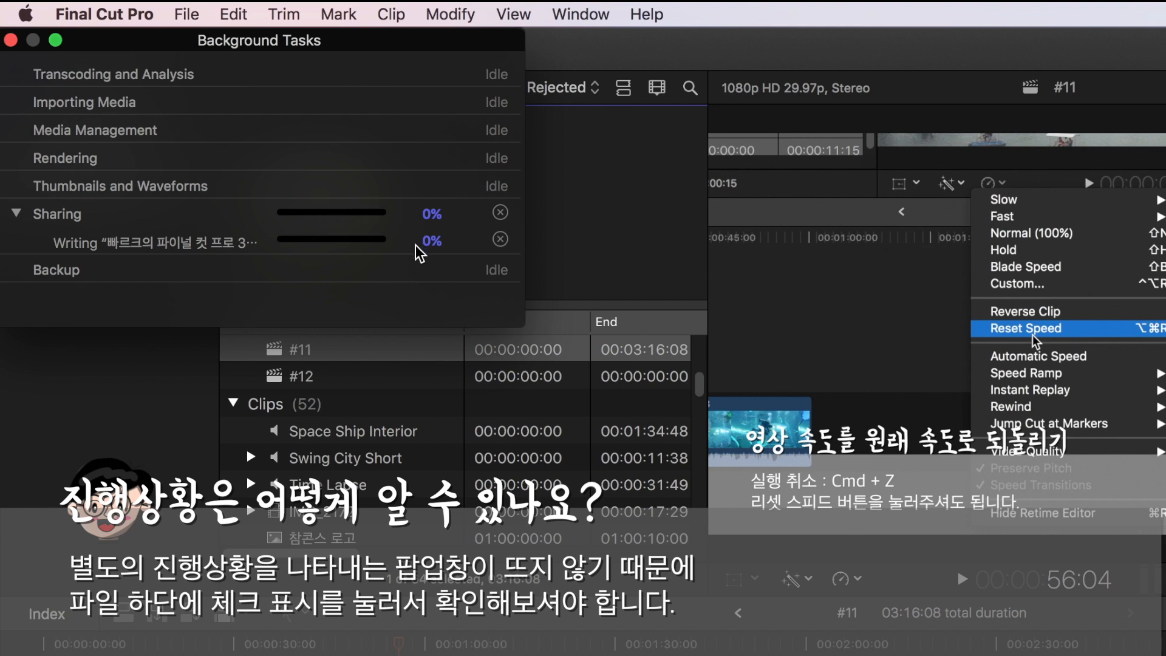
pyautogui.moveTo(377, 45); pyautogui.dragTo(379, 91)
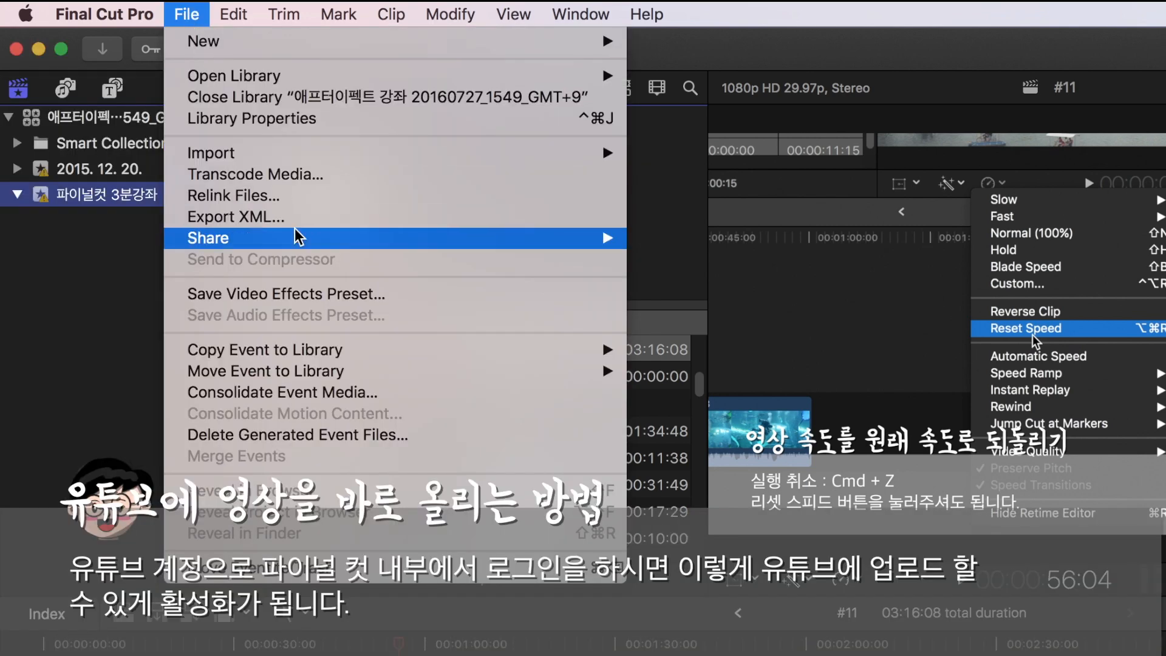
# Step: Start a YouTube share of project #11 and review its title, description and settings
pyautogui.moveTo(299, 237)
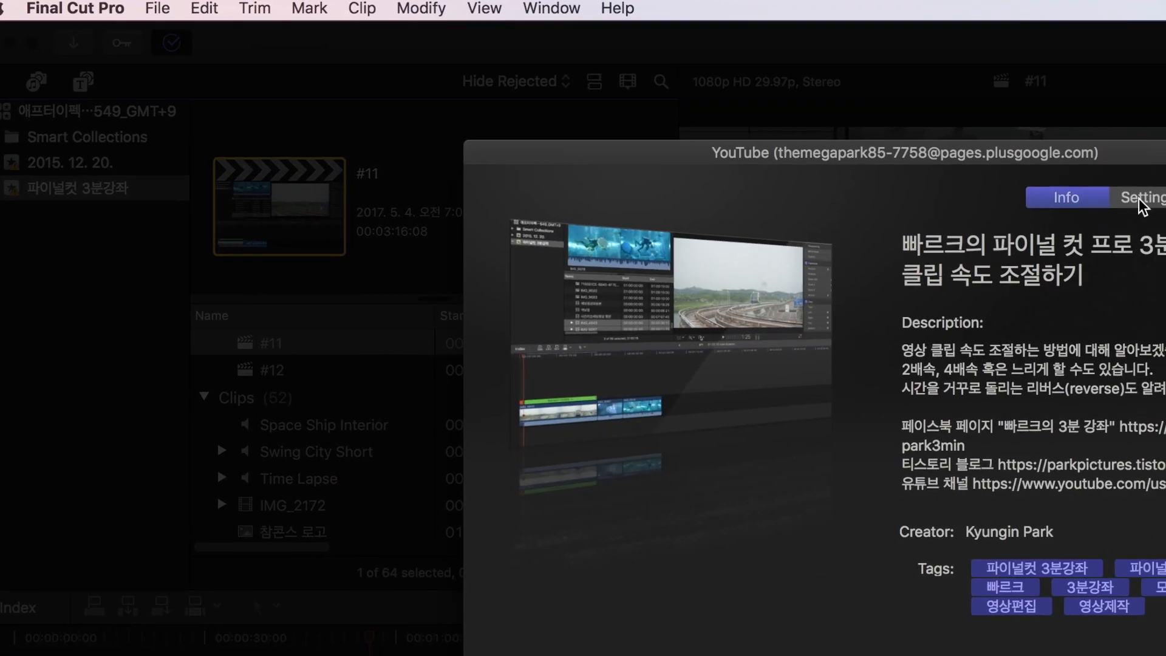
pyautogui.click(1138, 198)
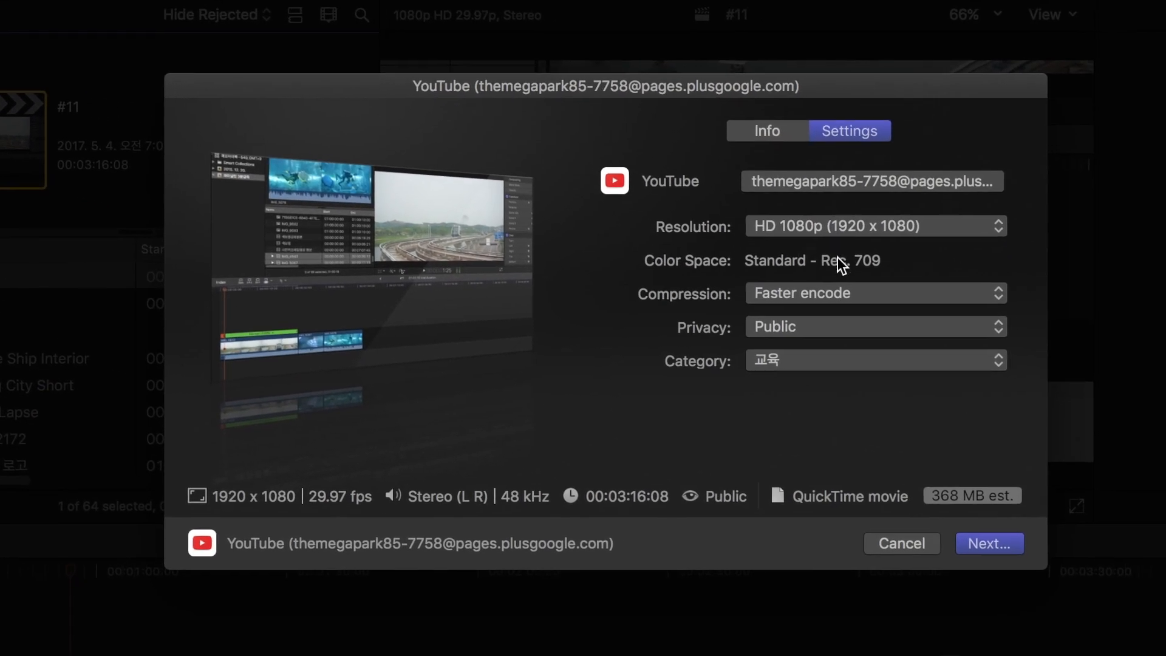
pyautogui.click(763, 127)
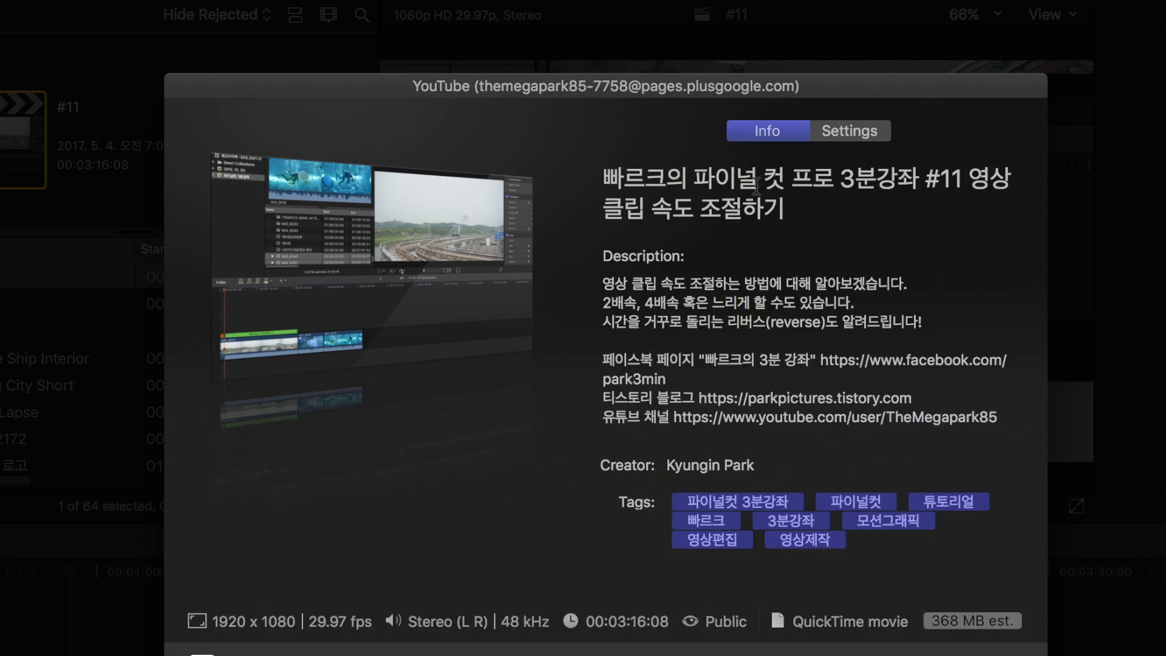
pyautogui.click(752, 304)
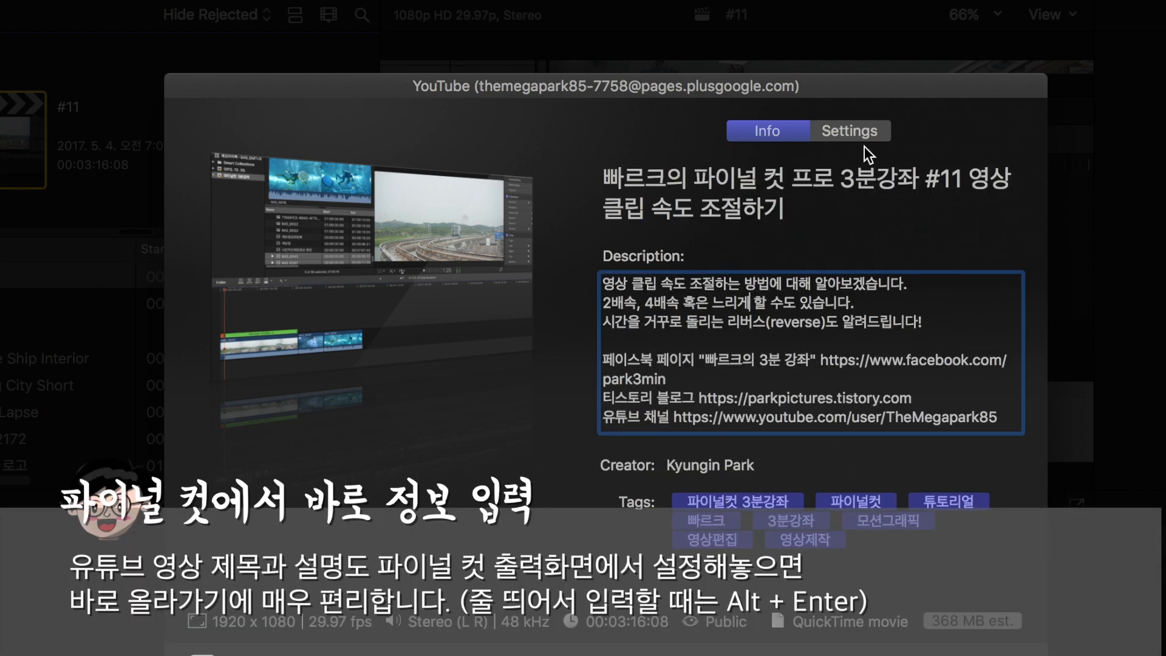
pyautogui.click(865, 127)
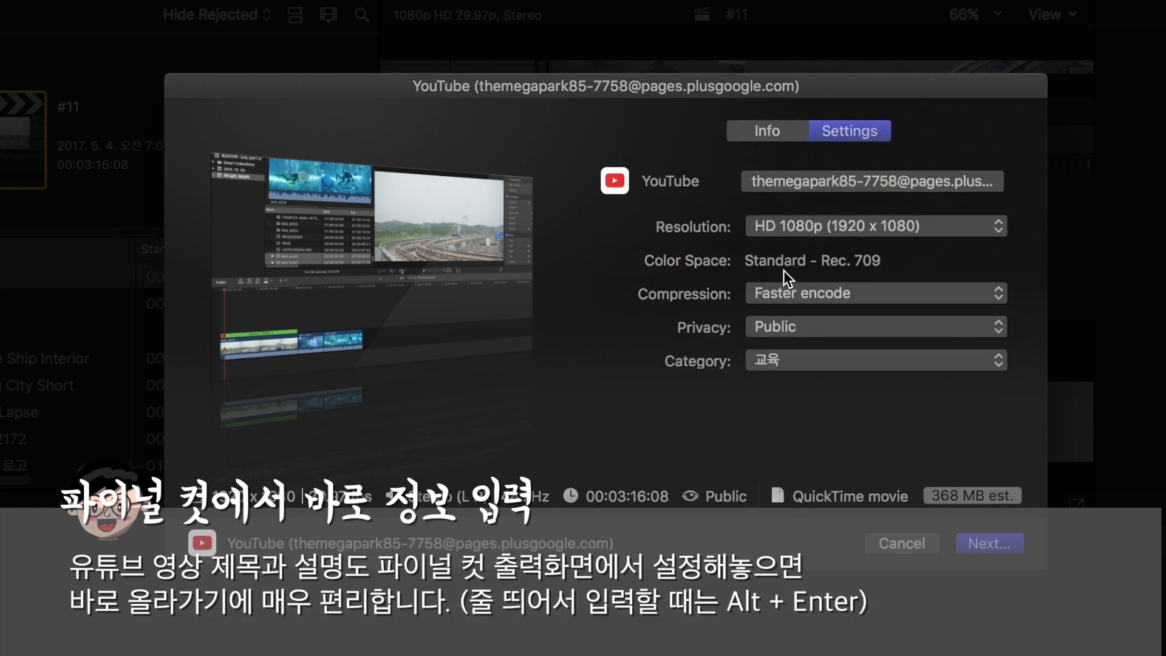
# Step: Keep the YouTube share's resolution at HD 1080p (1920 x 1080) and its compression at Faster encode
pyautogui.click(815, 226)
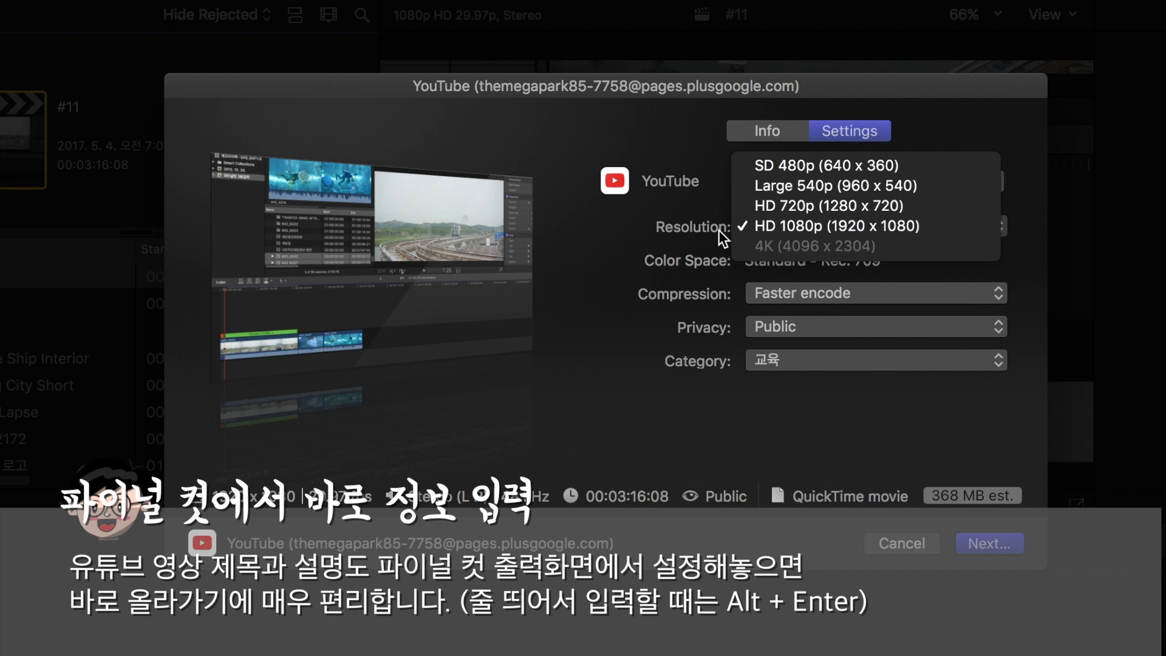
pyautogui.click(813, 231)
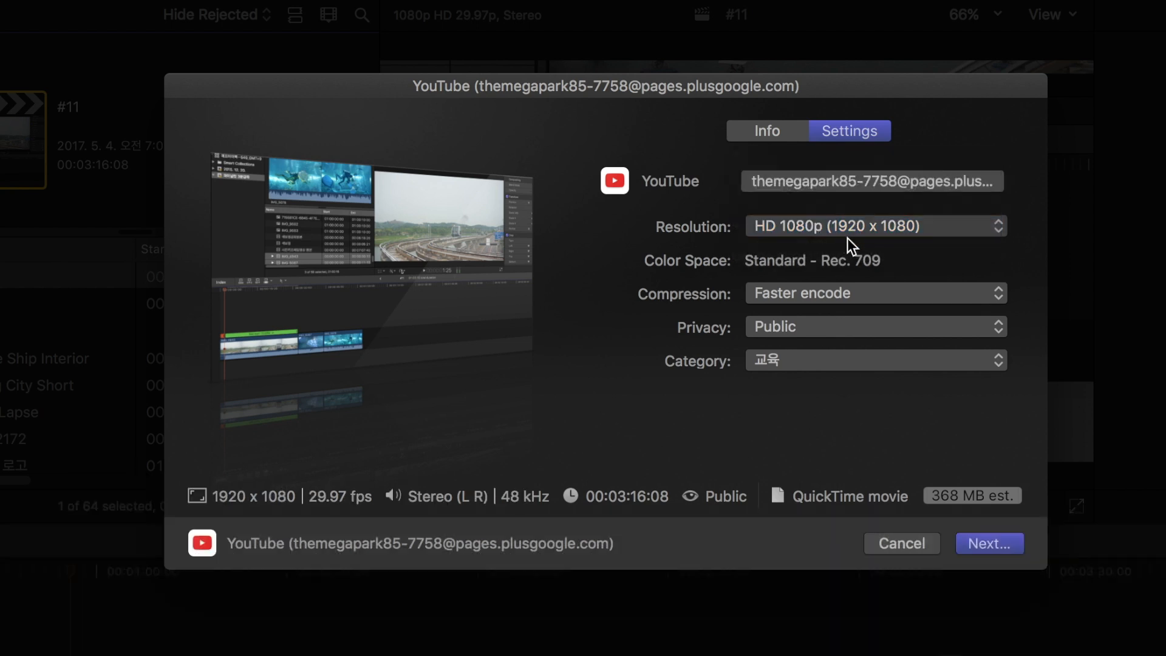
pyautogui.click(859, 292)
pyautogui.click(859, 293)
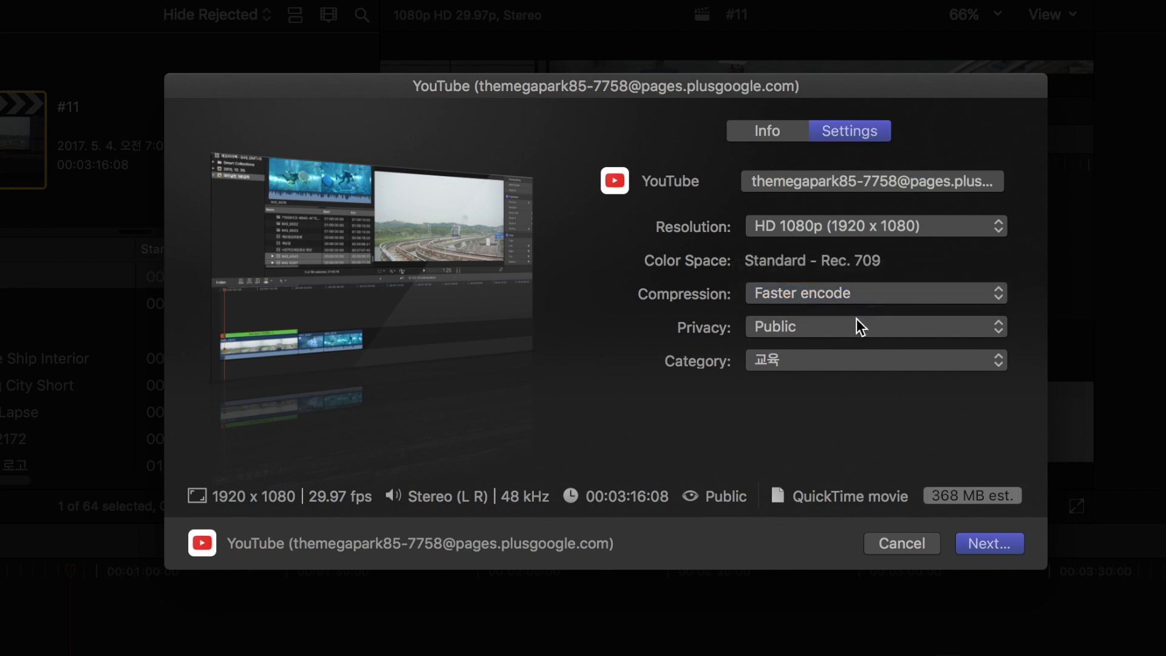
# Step: Keep the privacy at Public and the category at 교육, and publish the project to YouTube
pyautogui.click(848, 332)
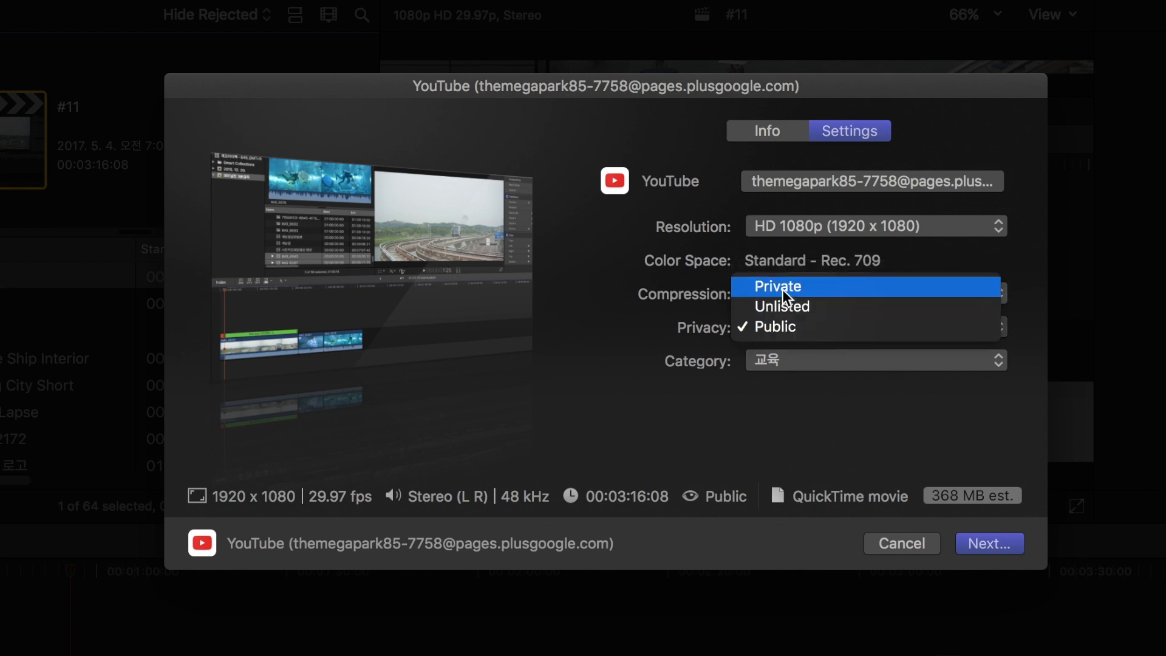
pyautogui.click(839, 326)
pyautogui.click(845, 359)
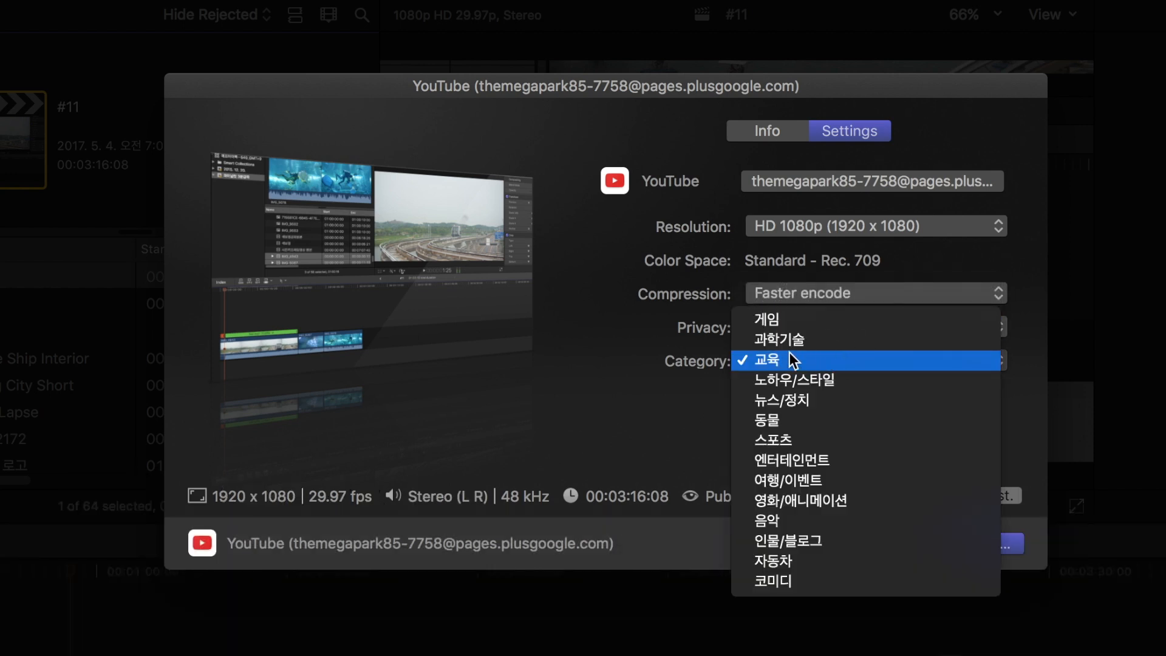
pyautogui.click(687, 363)
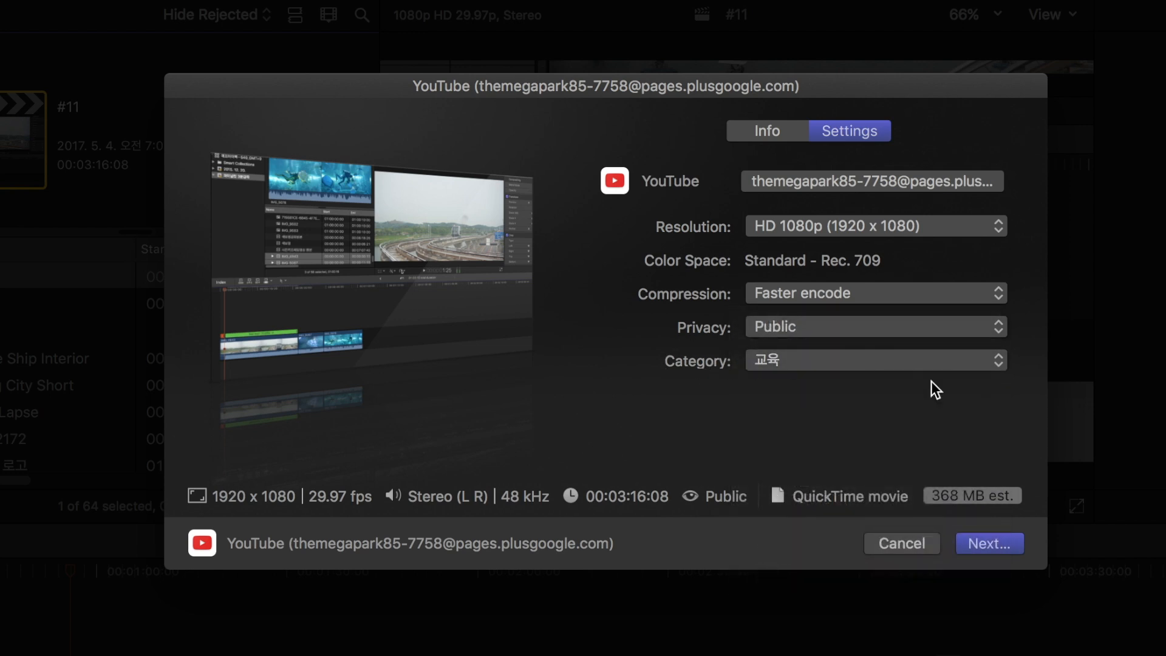
pyautogui.click(1007, 544)
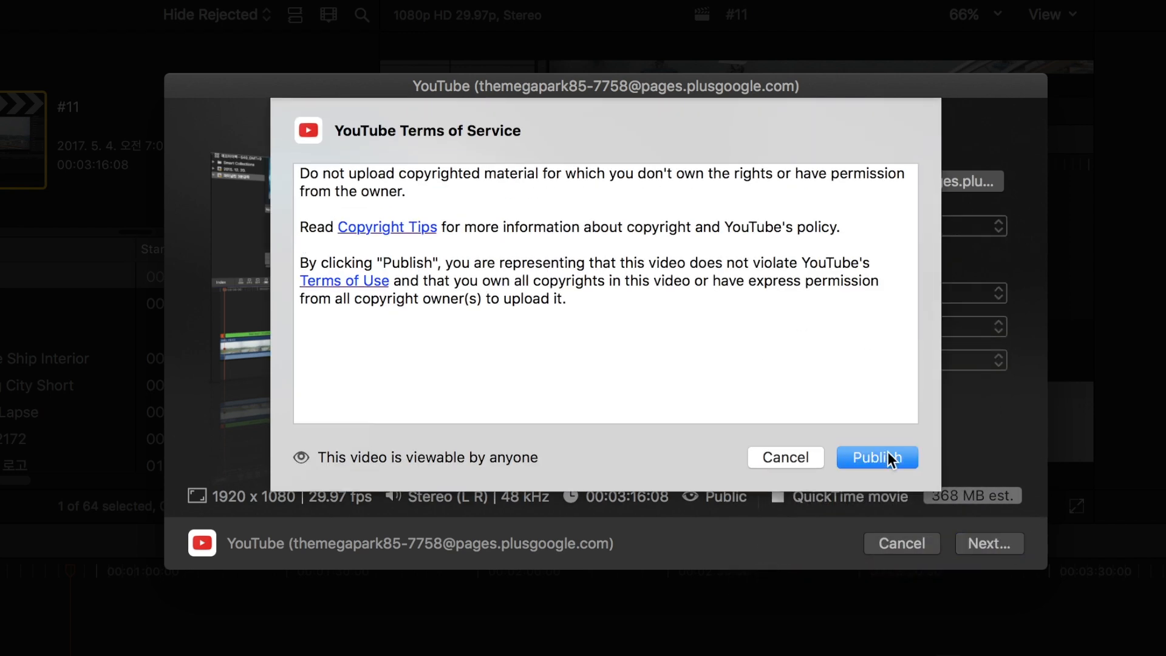
pyautogui.click(885, 460)
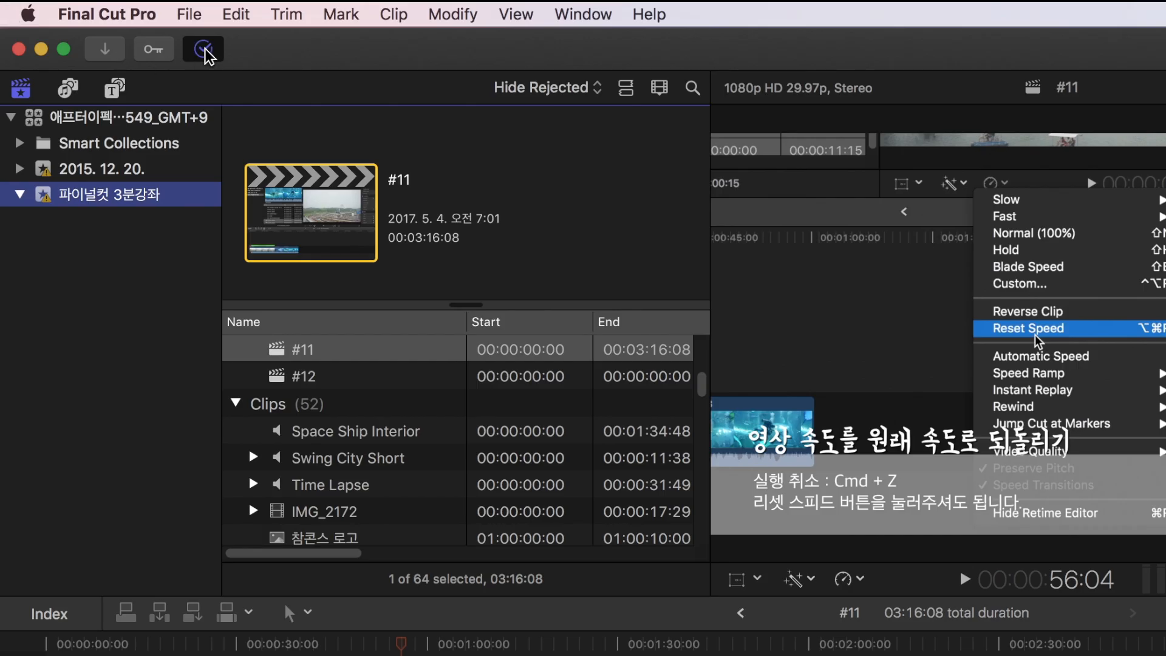
# Step: Check the YouTube upload under Sharing in Background Tasks, cancel it and hide the window
pyautogui.click(205, 51)
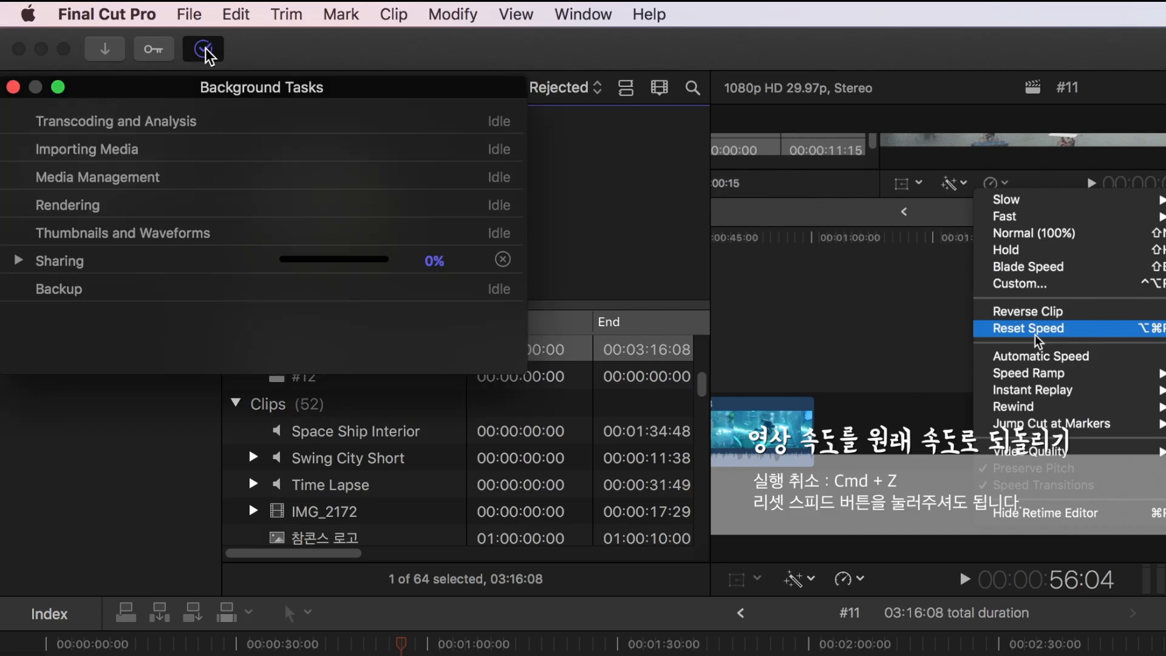
pyautogui.click(19, 260)
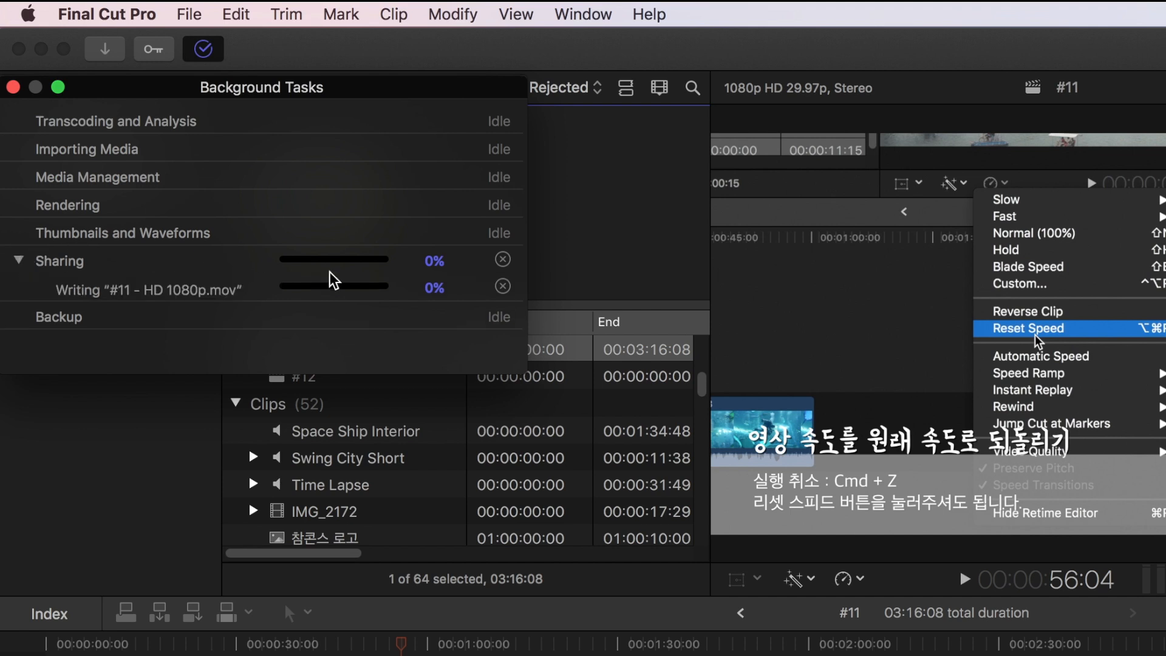
pyautogui.click(504, 261)
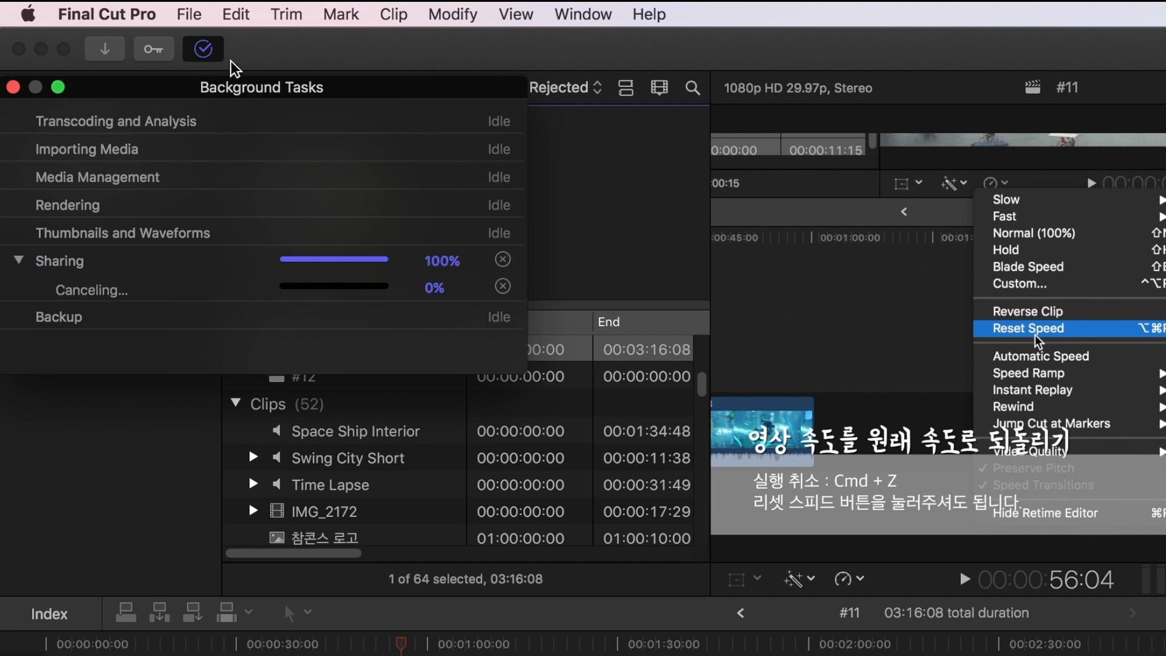
pyautogui.click(204, 54)
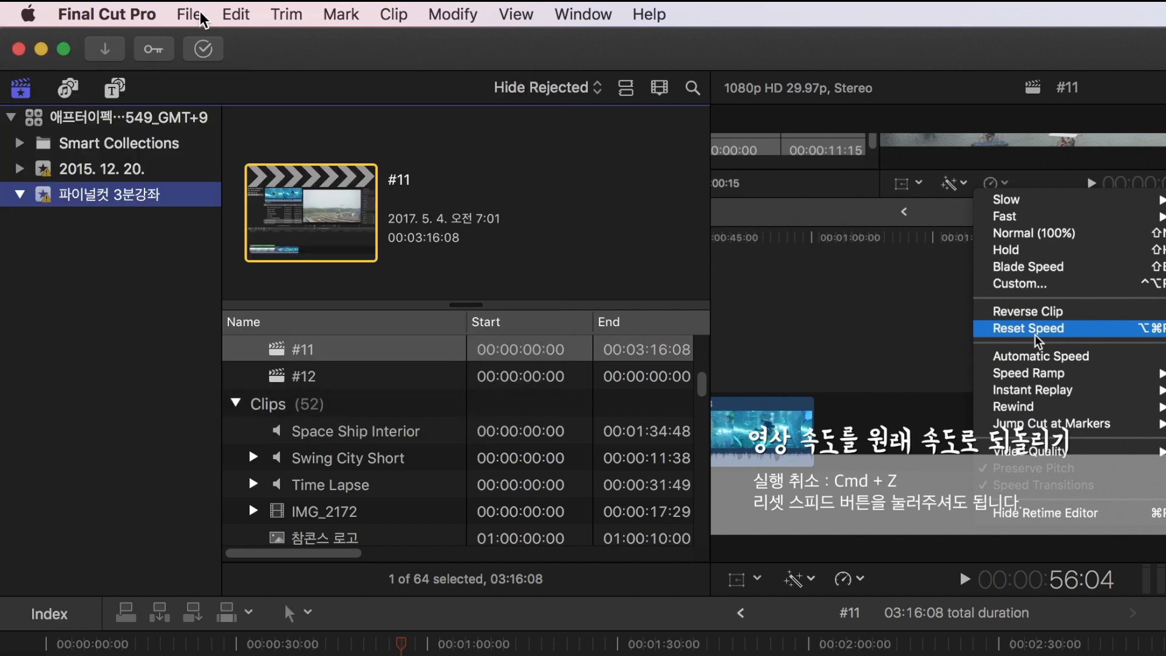
# Step: Start a Master File share of project #11 and keep Video and Audio as its format
pyautogui.click(201, 15)
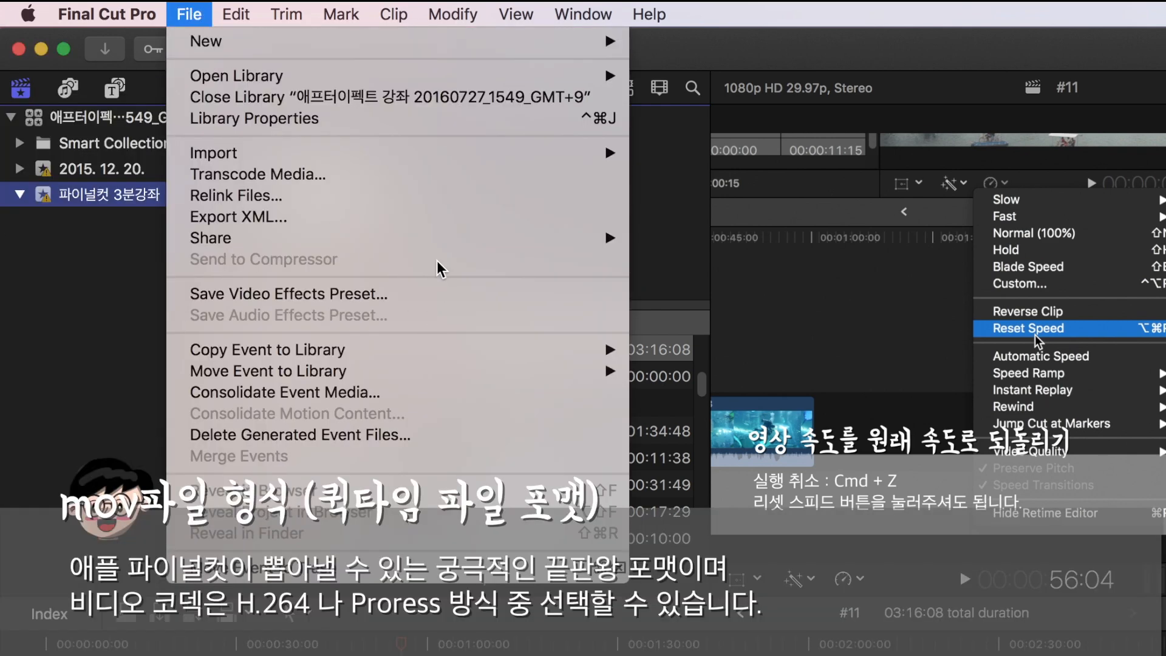
pyautogui.moveTo(448, 242)
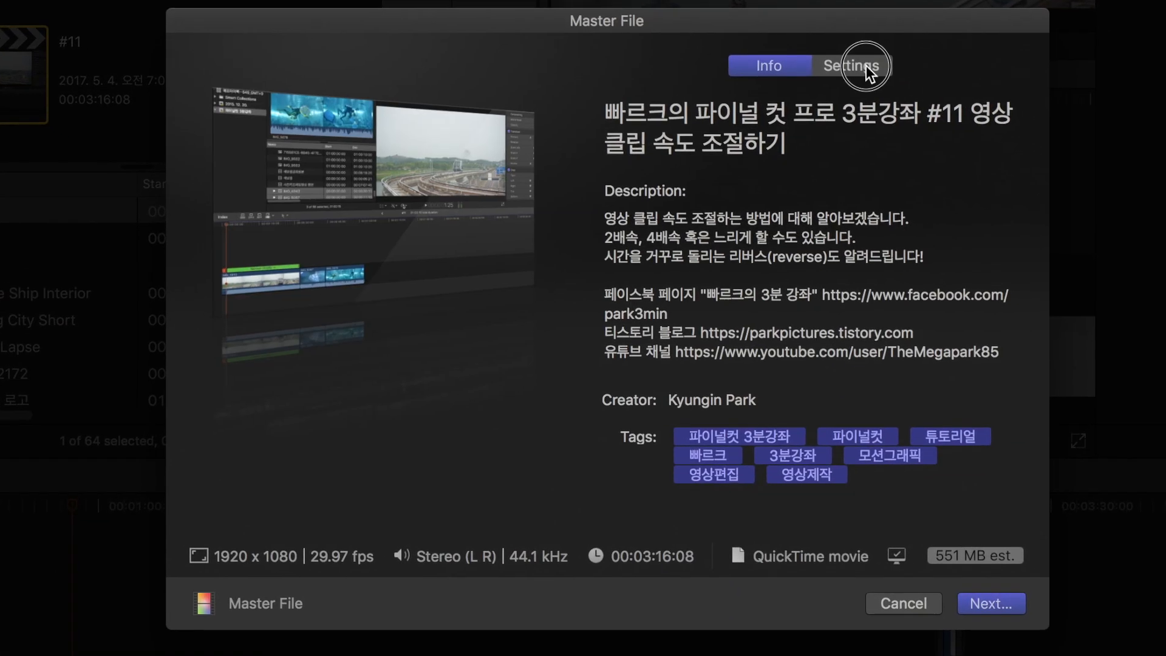
pyautogui.click(866, 65)
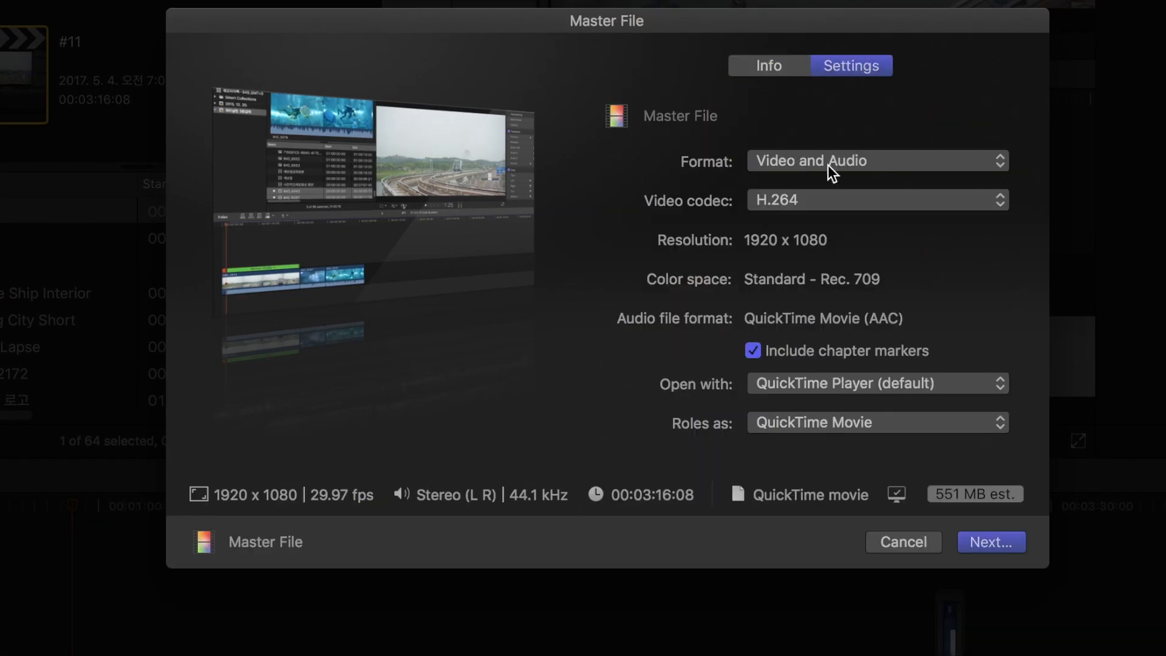
pyautogui.click(828, 165)
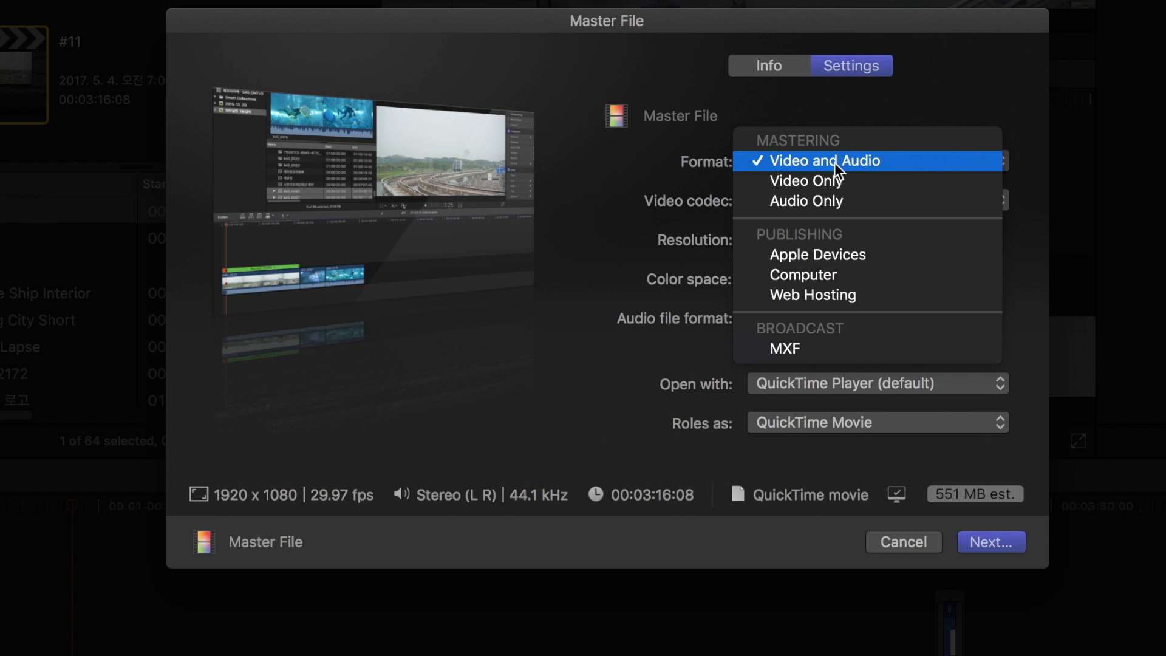
pyautogui.click(872, 161)
# Step: Keep H.264 as the master file's video codec and check the compatible devices and estimated file size
pyautogui.click(869, 206)
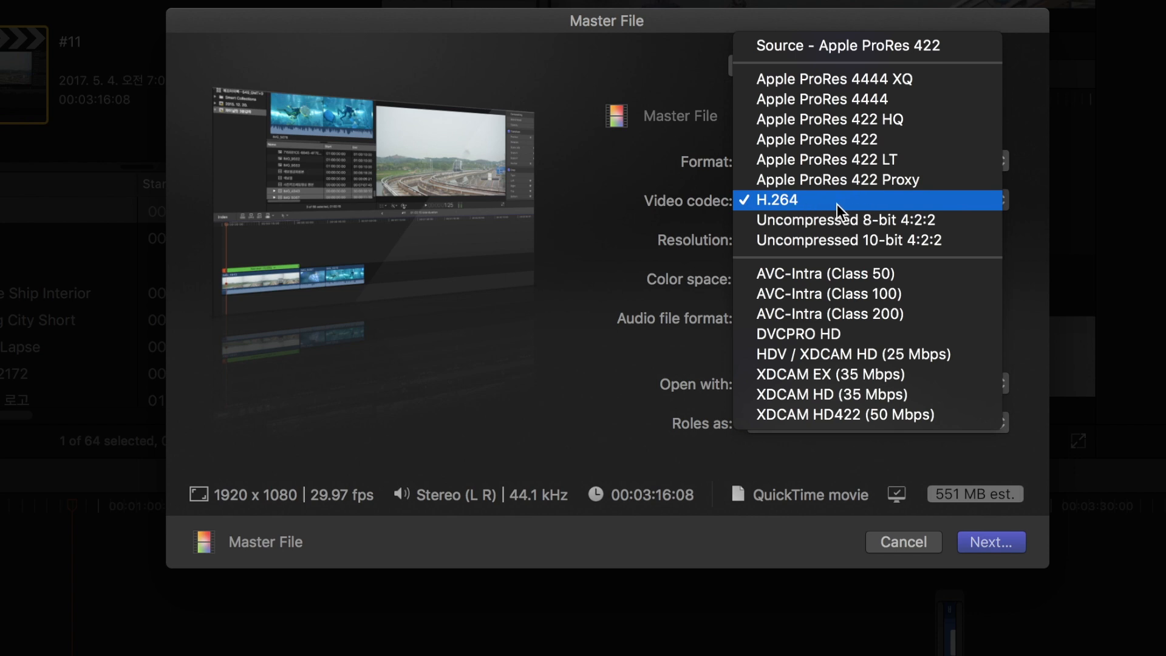
pyautogui.click(874, 205)
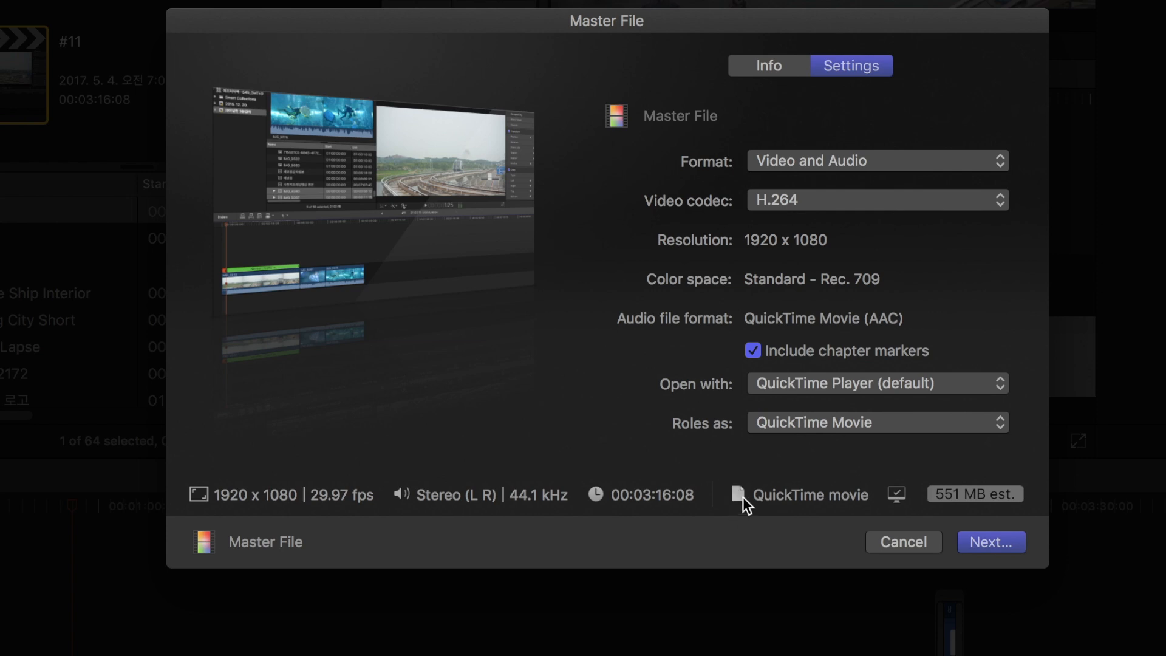
pyautogui.moveTo(894, 497)
pyautogui.moveTo(957, 502)
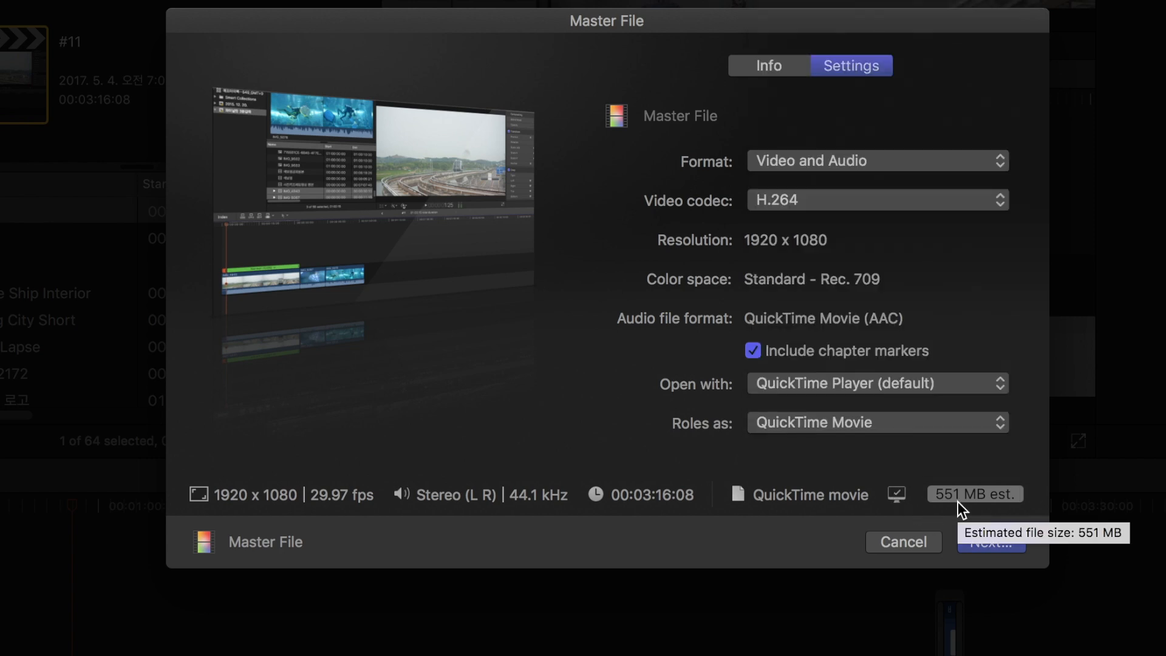